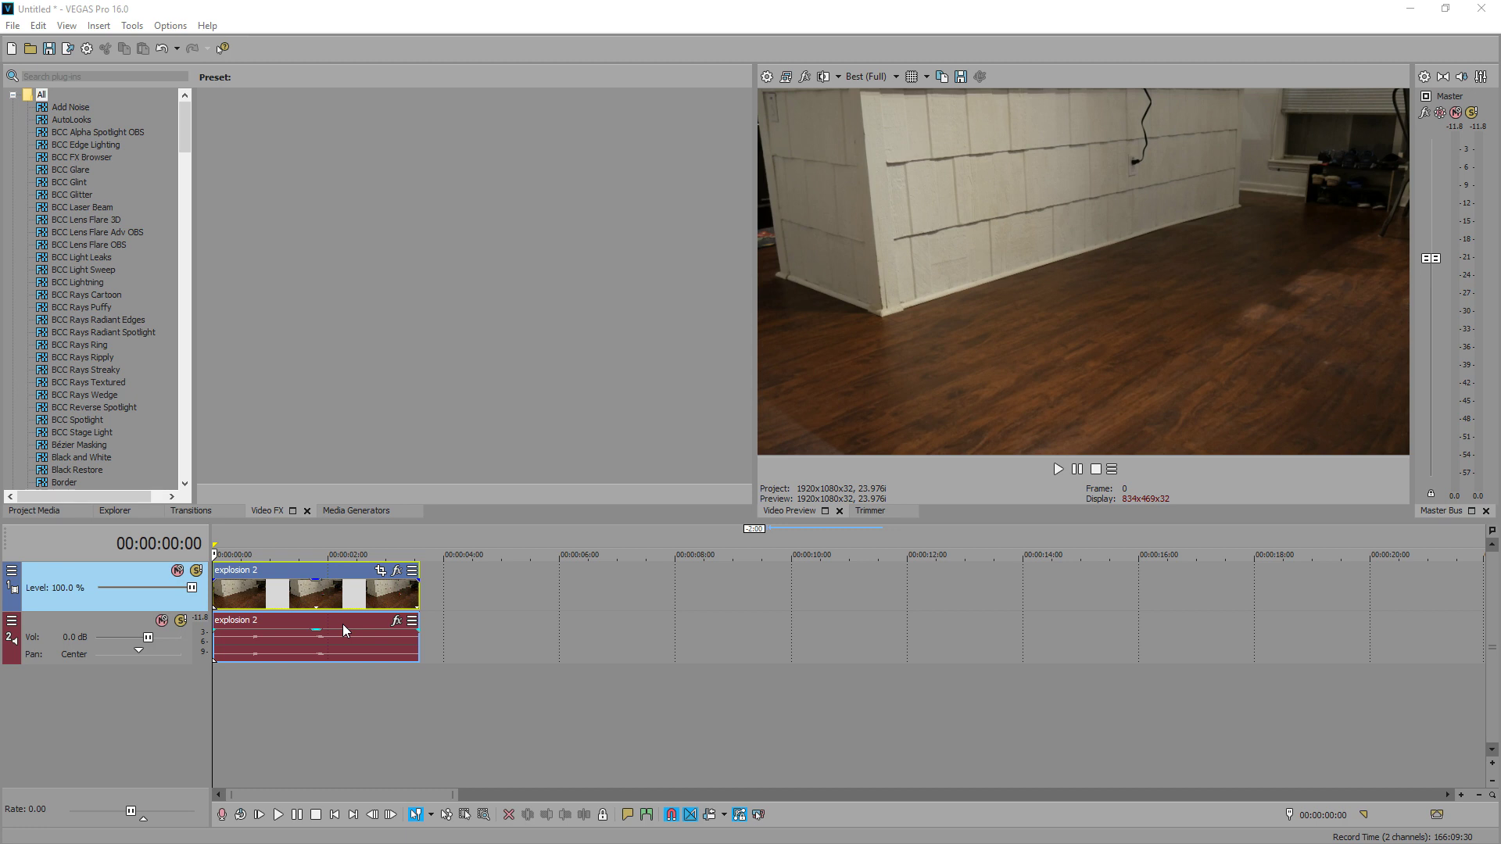
Step: Play the explosion 2 clip from the start and scrub to 00:00:01:09 to review it
scroll(499, 598, "up", 3)
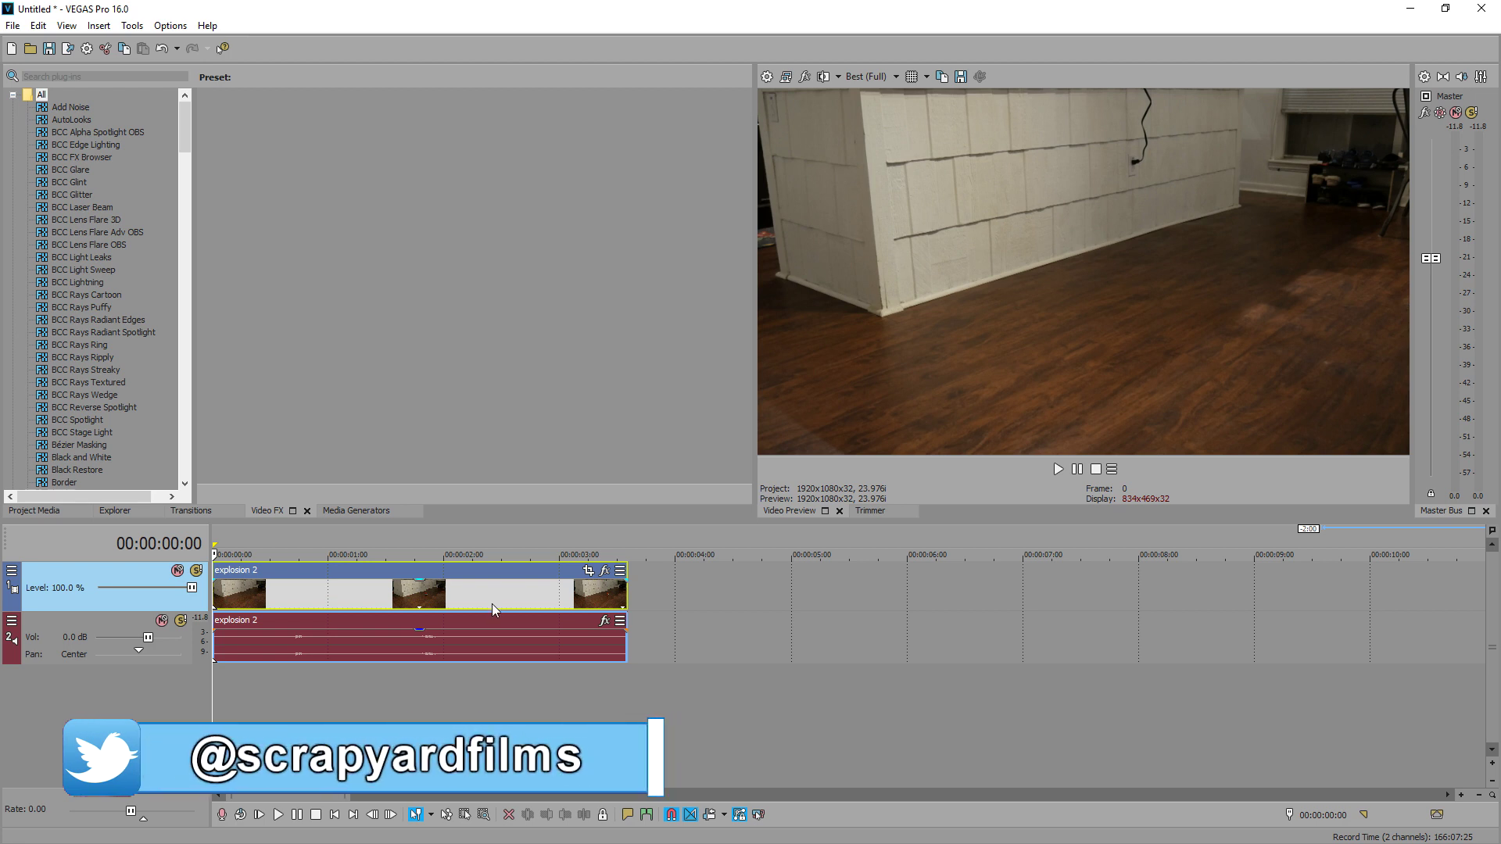
scroll(391, 621, "down", 3)
scroll(274, 619, "up", 3)
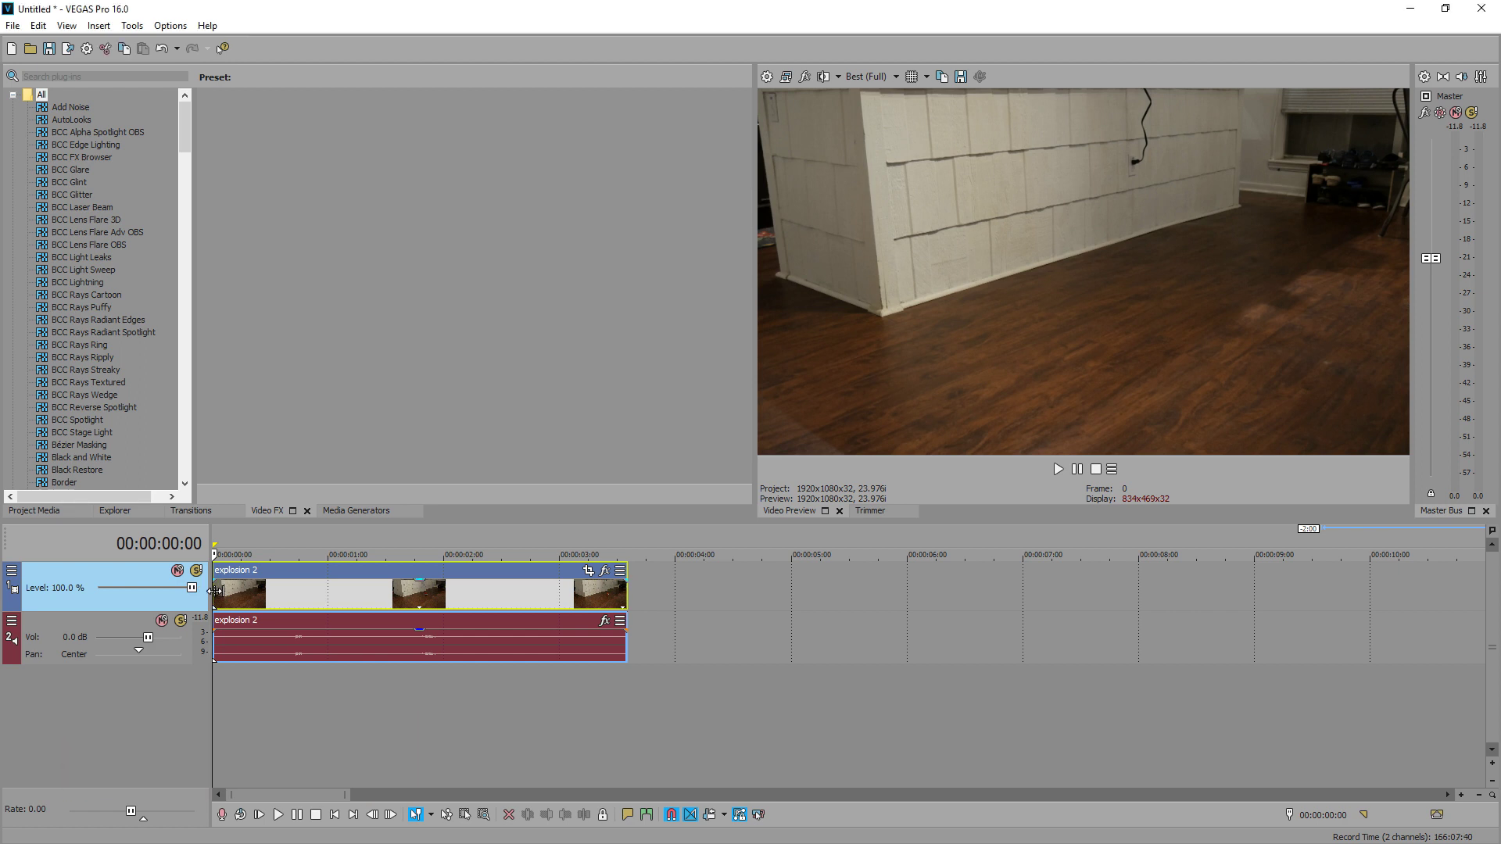
key("space")
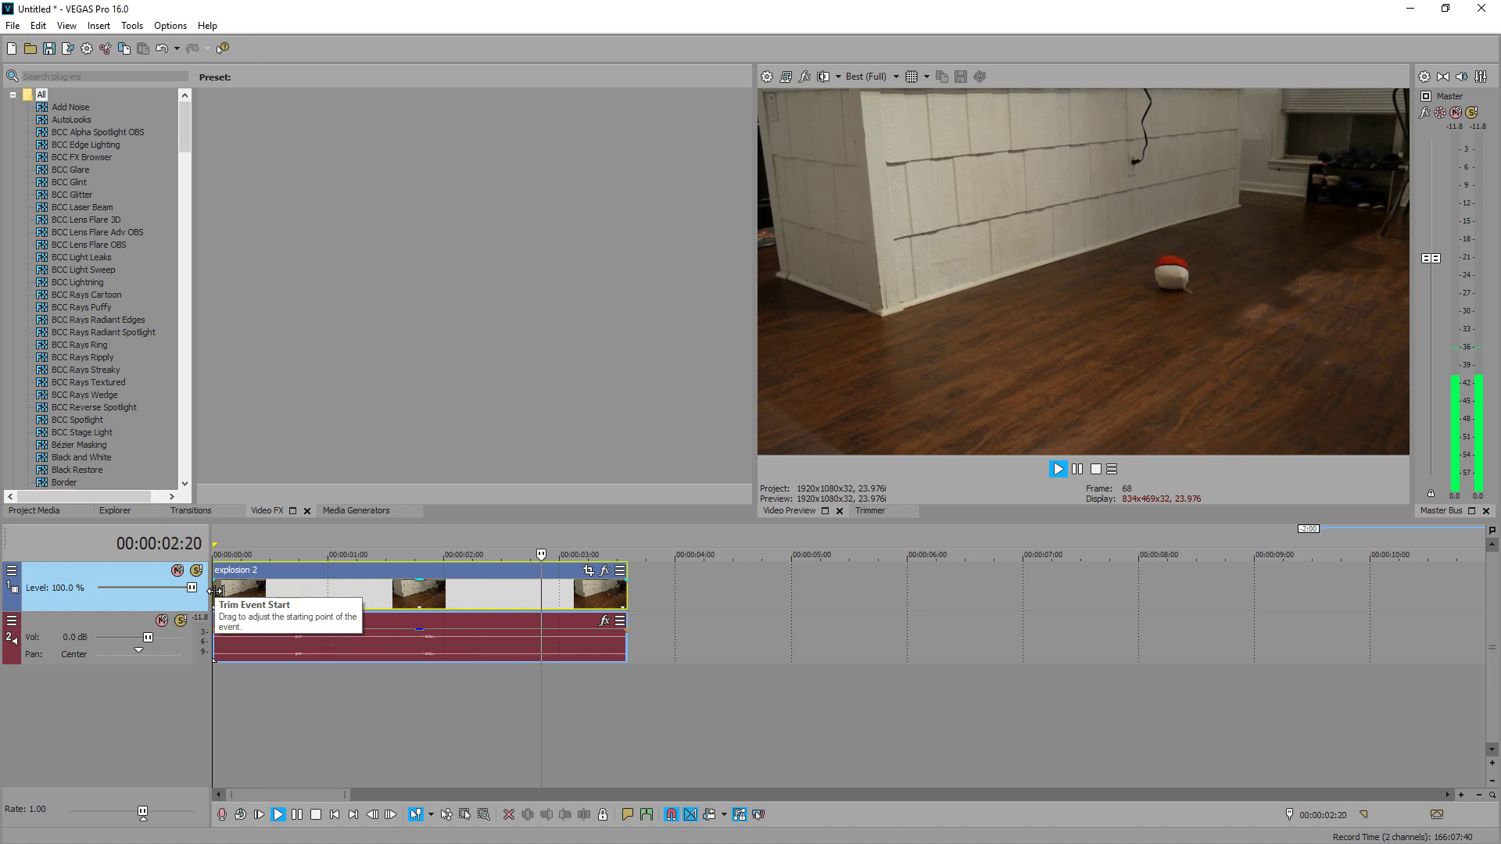
key("space")
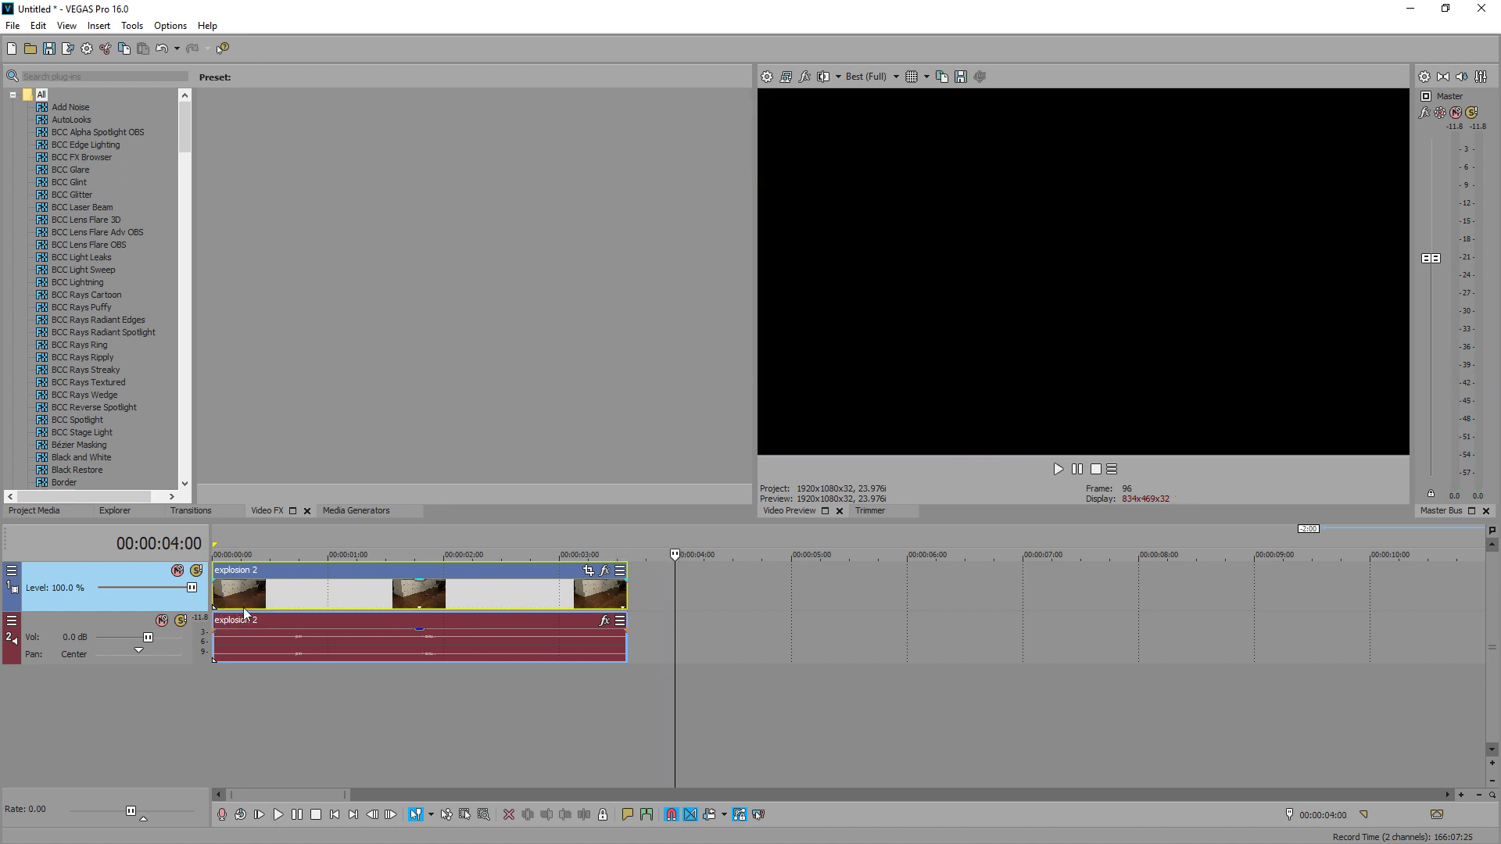
left_click(217, 599)
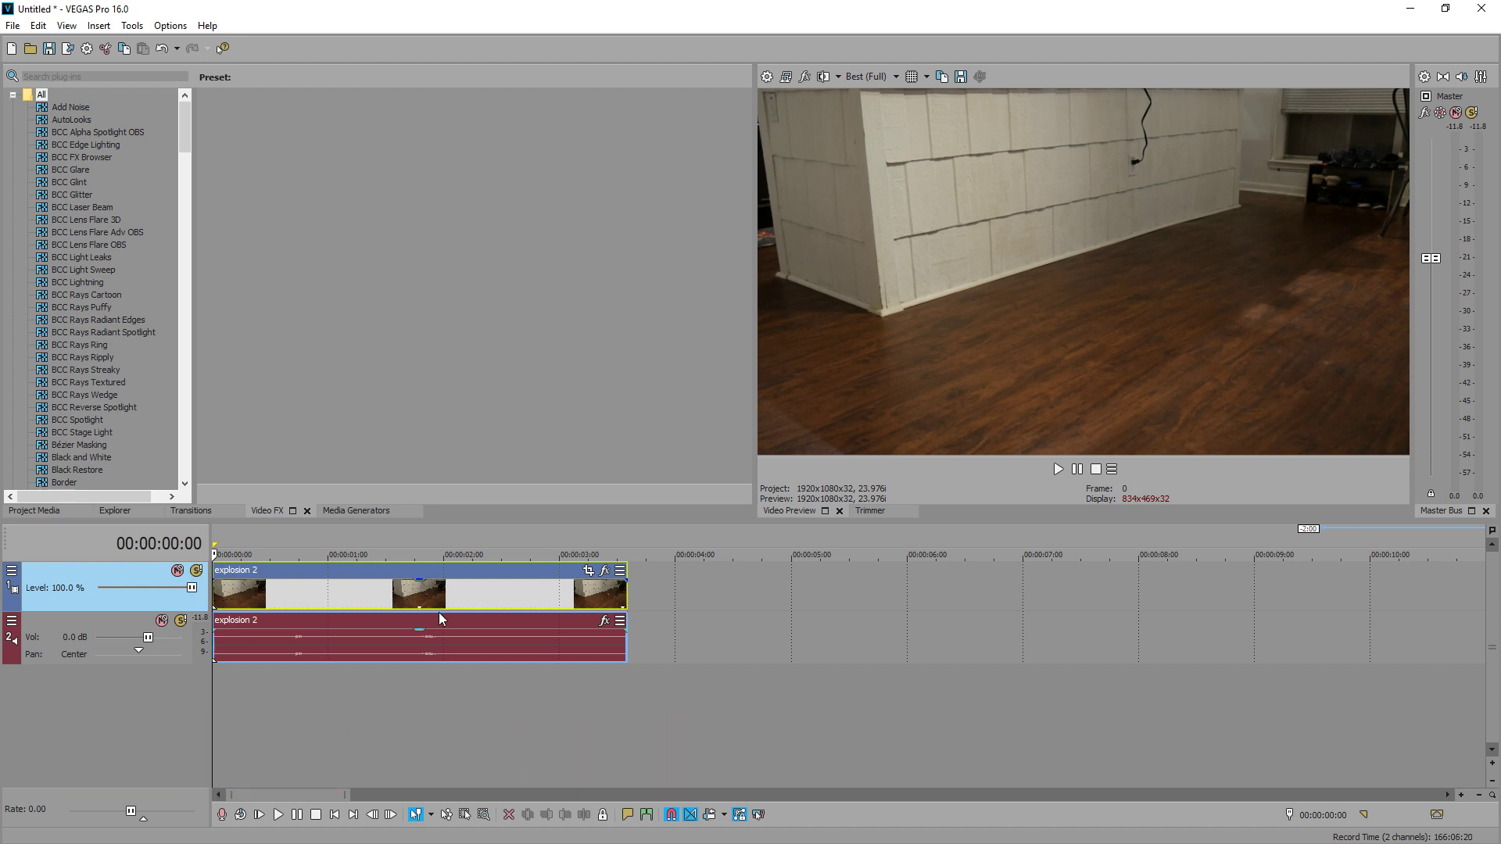
key("space")
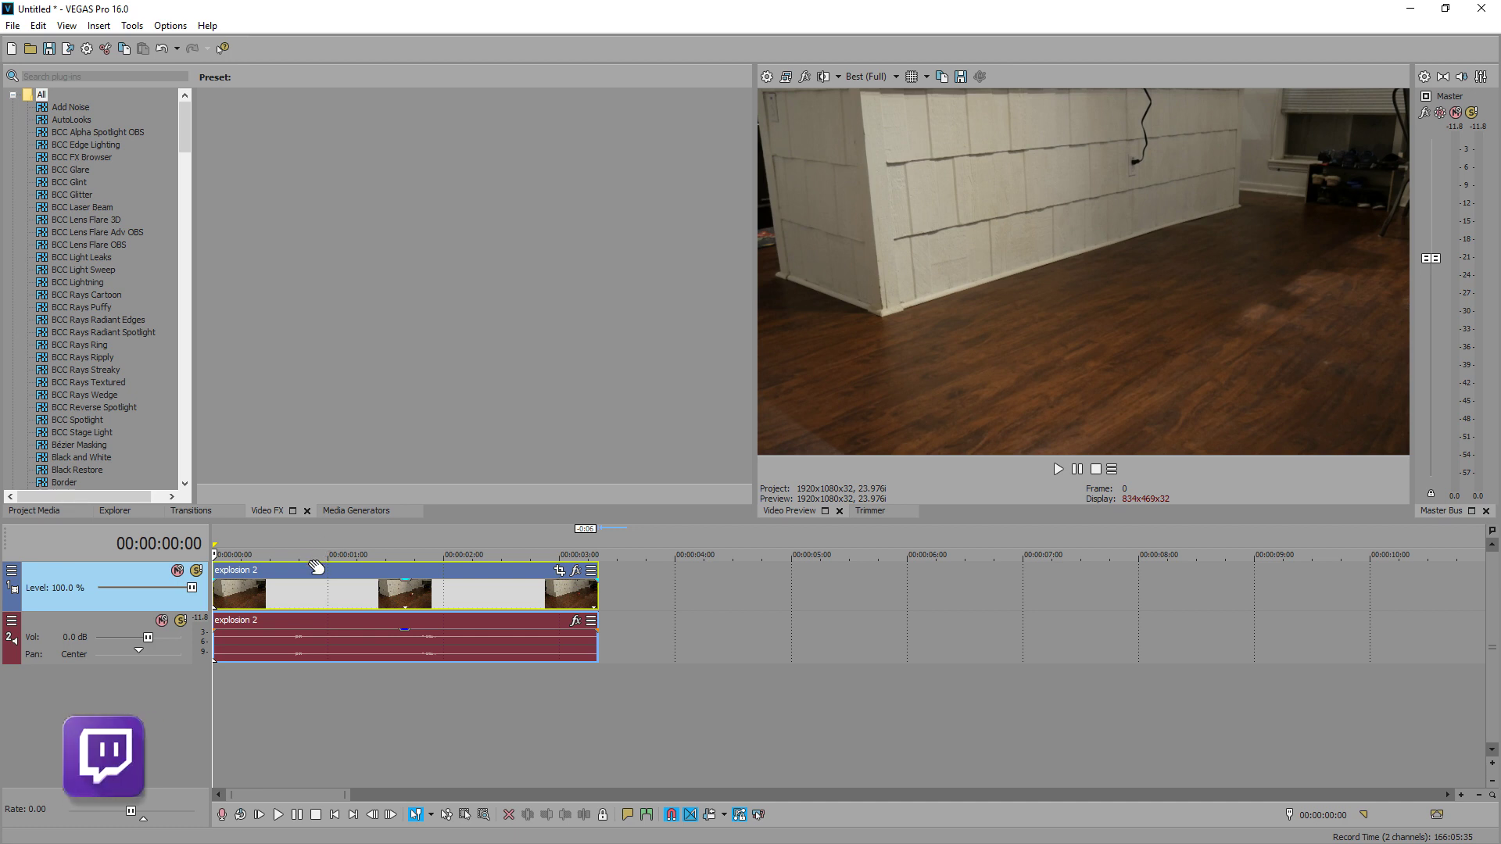
left_click(442, 594)
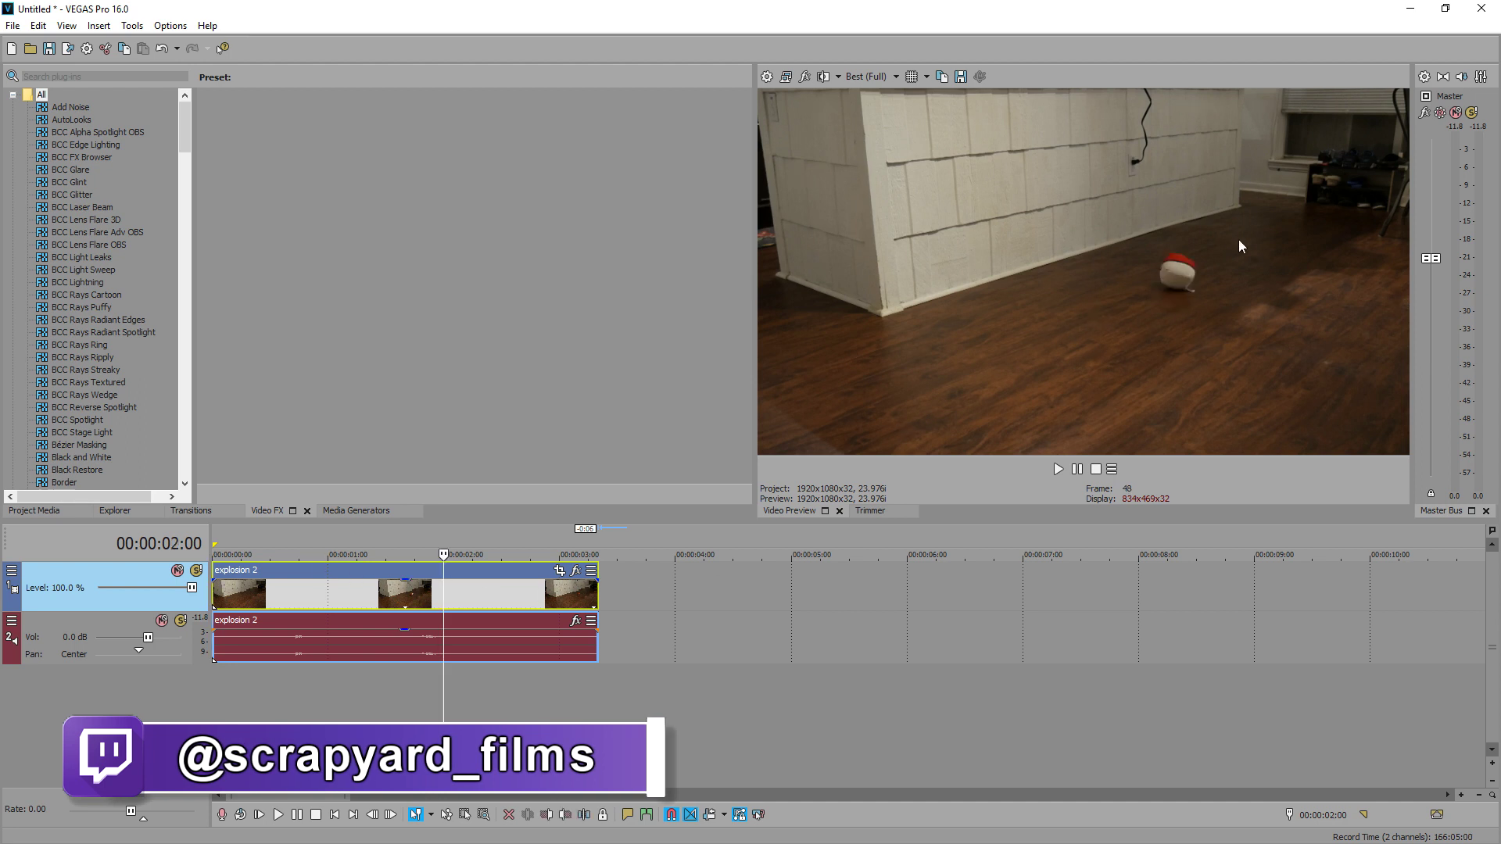
left_click(583, 594)
left_click(372, 600)
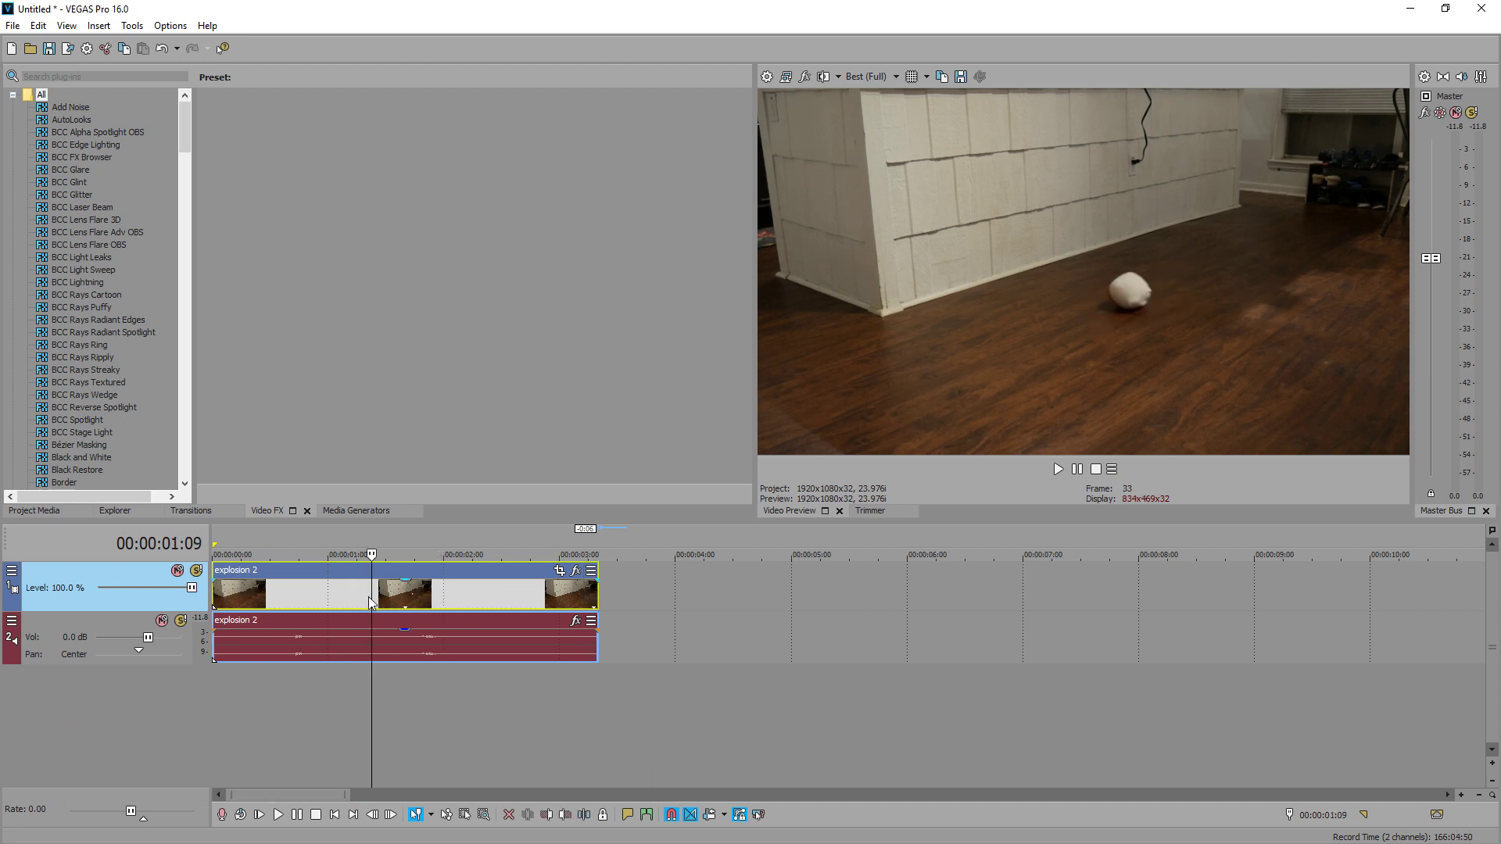
Step: Copy explosion 2 to about 7 seconds, pulling its start earlier and trimming its end
left_click_drag(307, 597, 1151, 586)
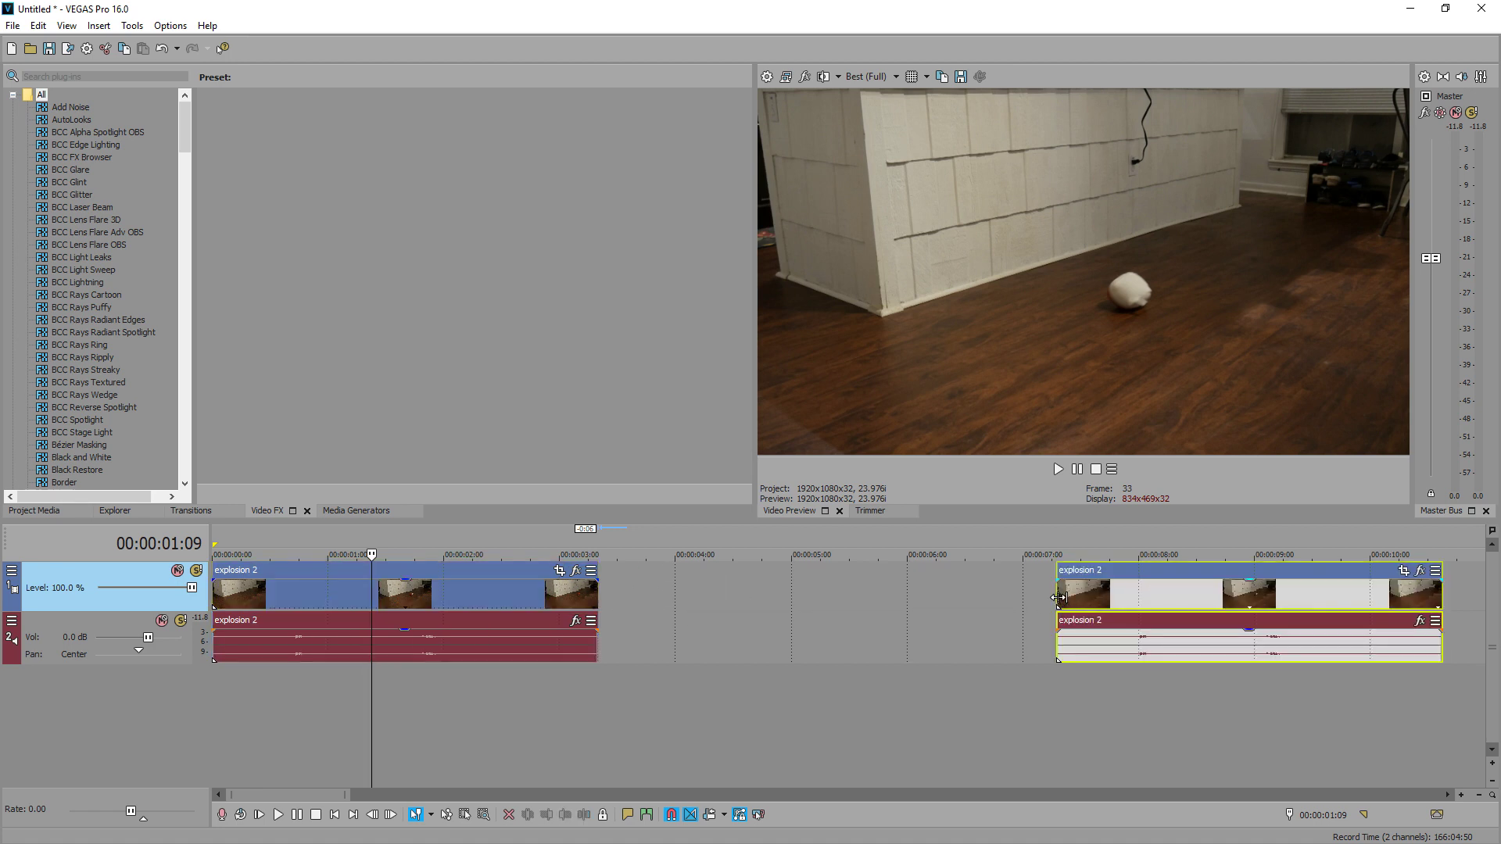
left_click_drag(1059, 596, 661, 604)
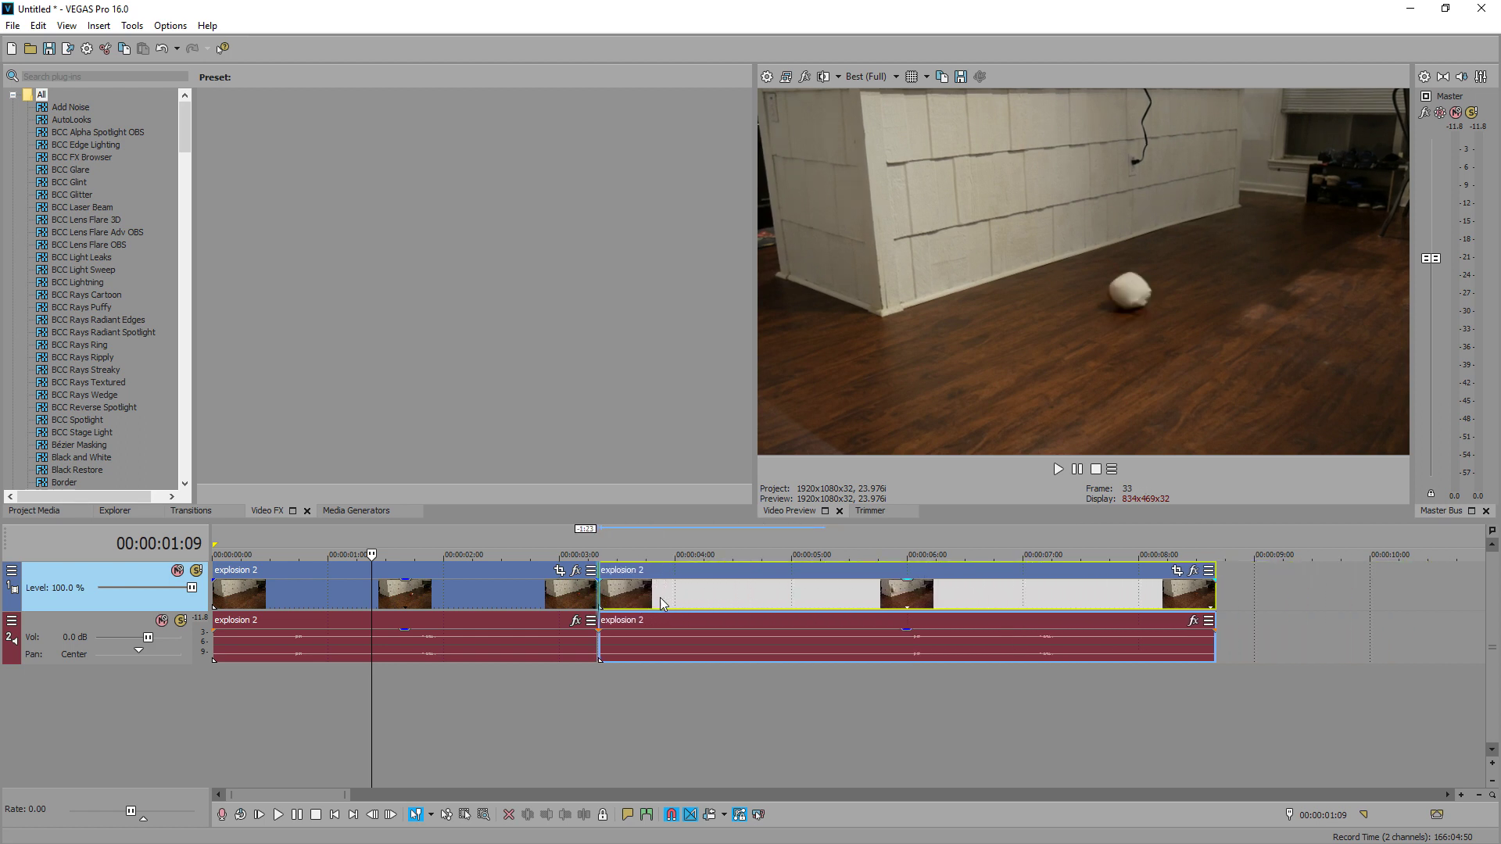
left_click_drag(1214, 596, 884, 592)
key("space")
Step: Play back across the join between the two explosion 2 clips
left_click(589, 677)
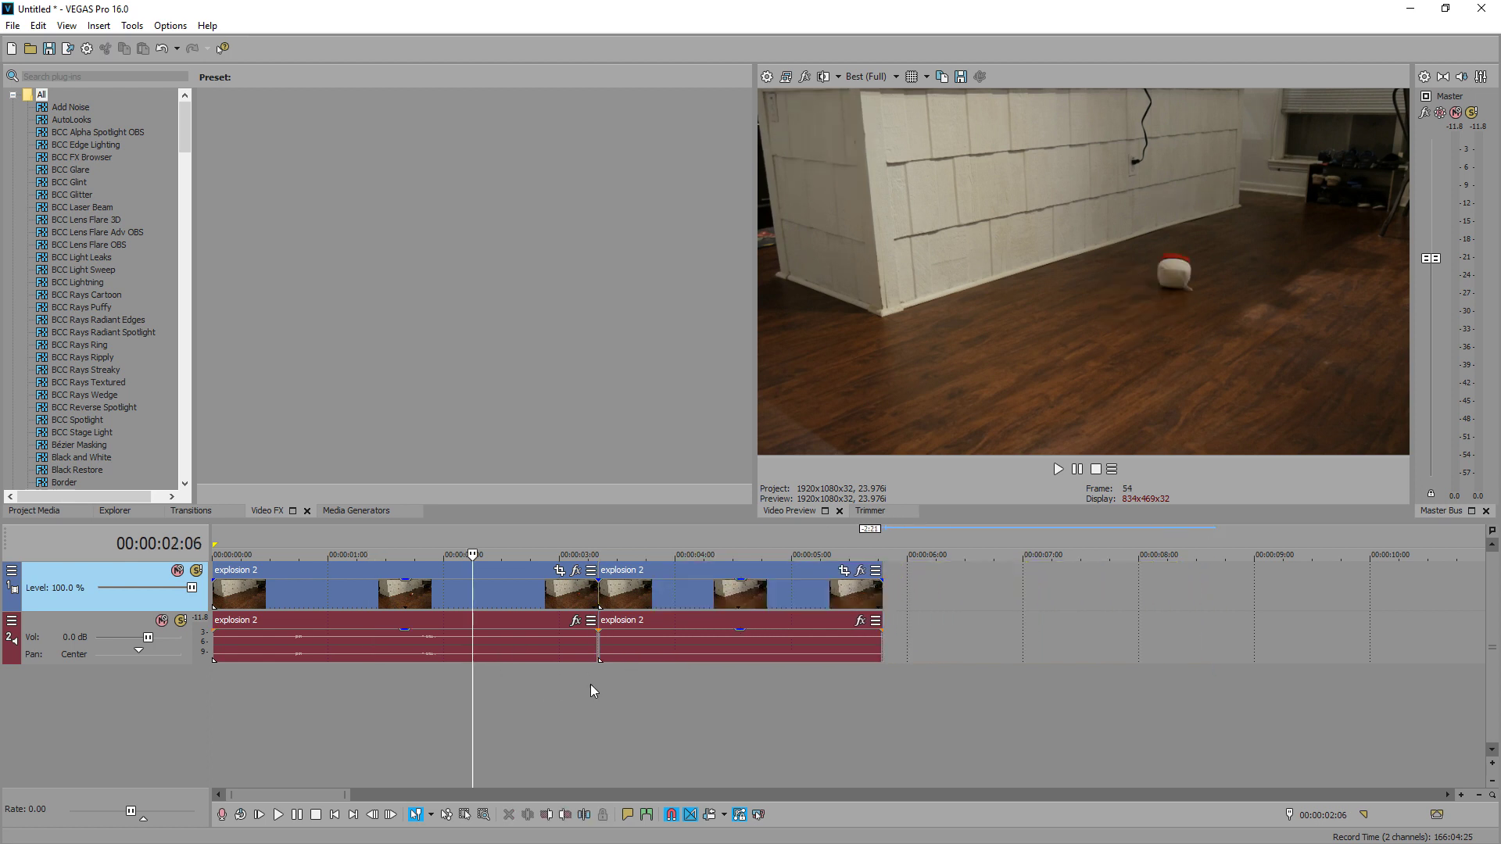
left_click(514, 706)
key("space")
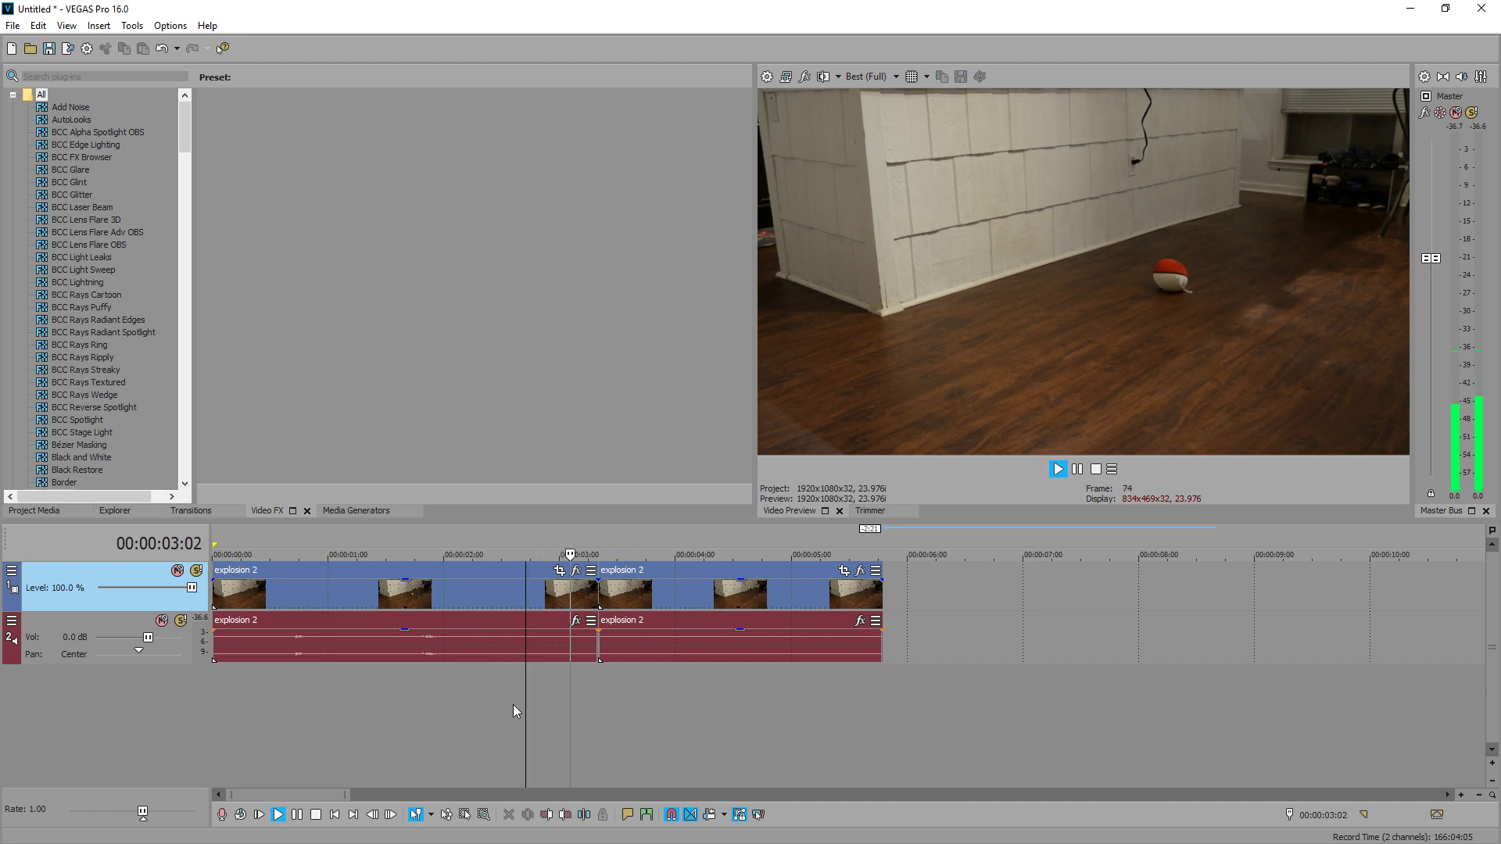
key("Return")
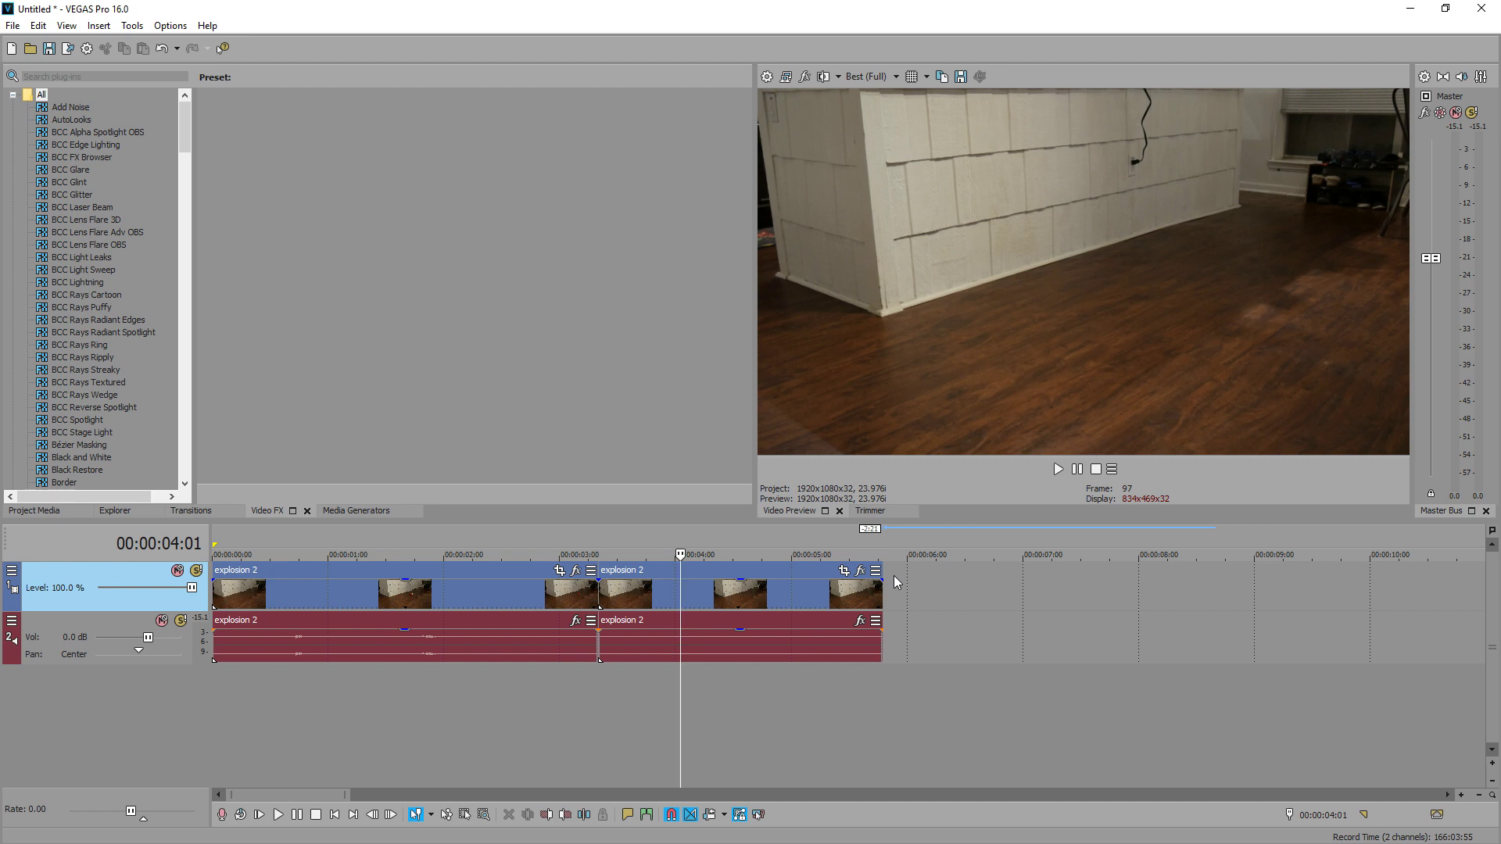
right_click(938, 579)
Step: Add a top video track and place a black Solid Color clip on it at 00:00:03:08
left_click(1005, 441)
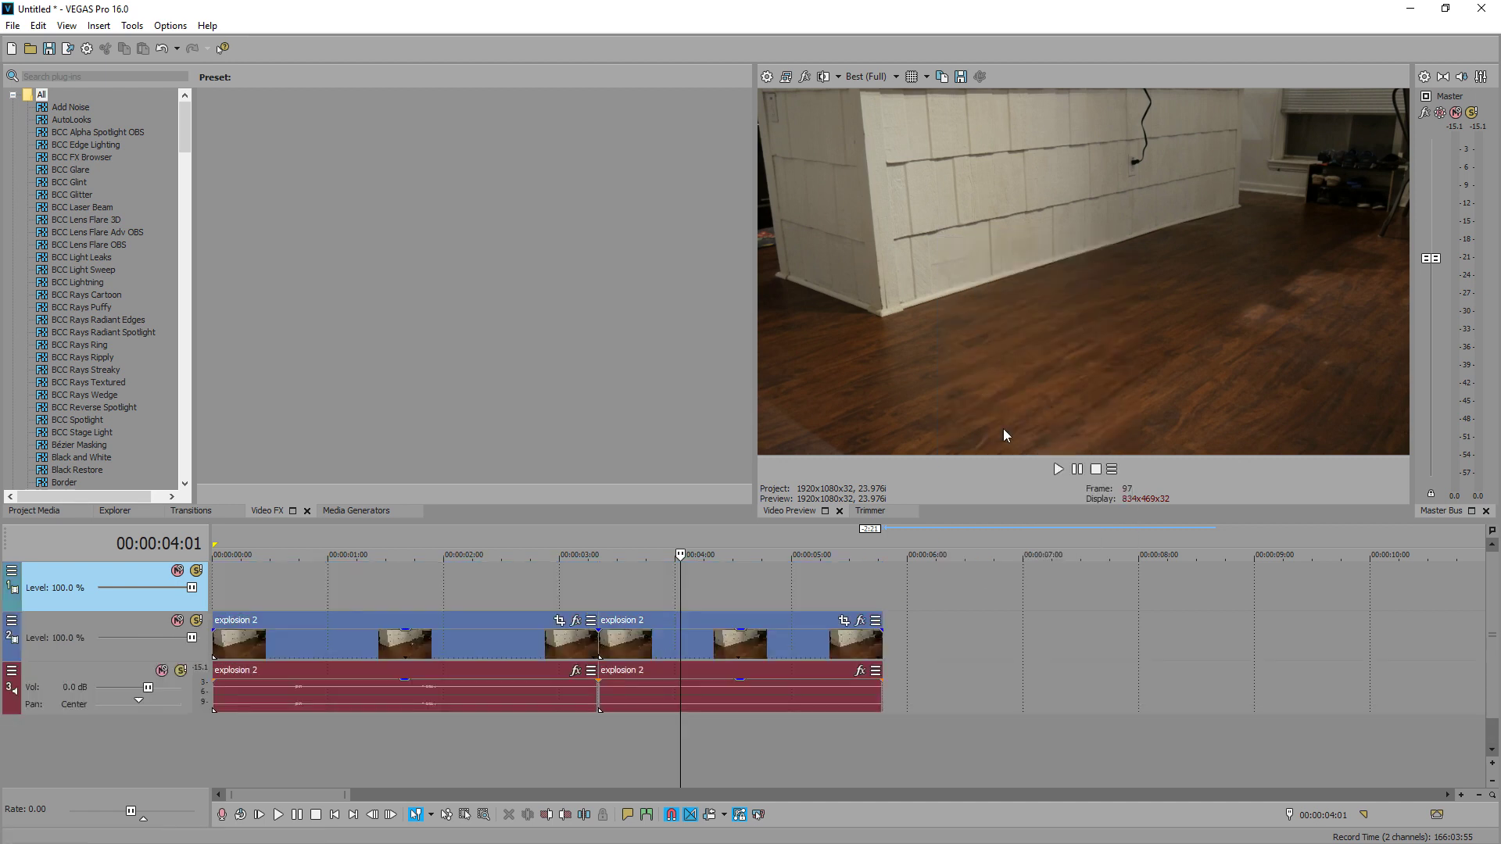
left_click(594, 592)
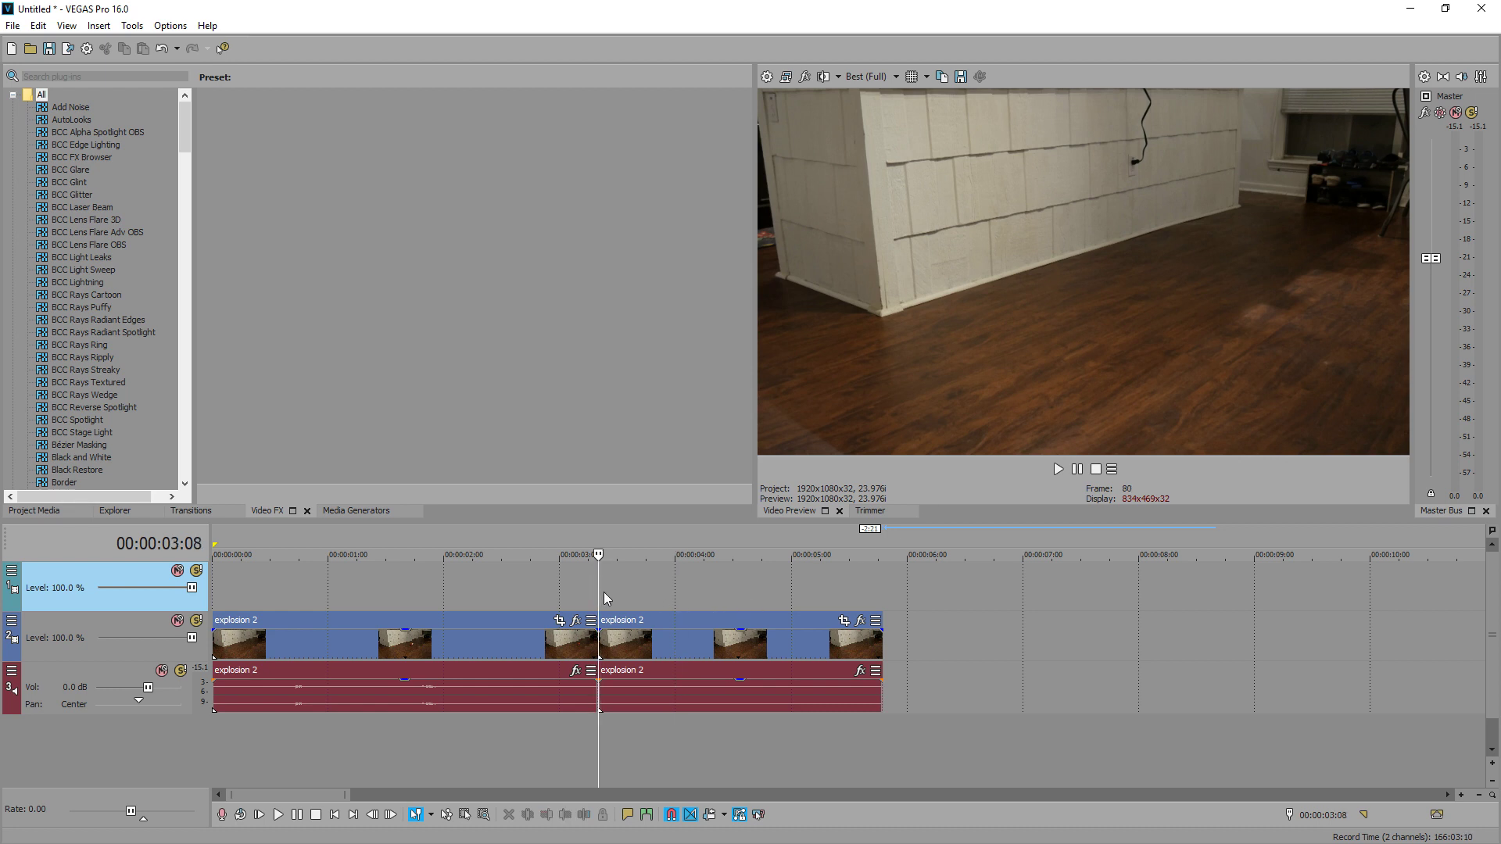
left_click(353, 511)
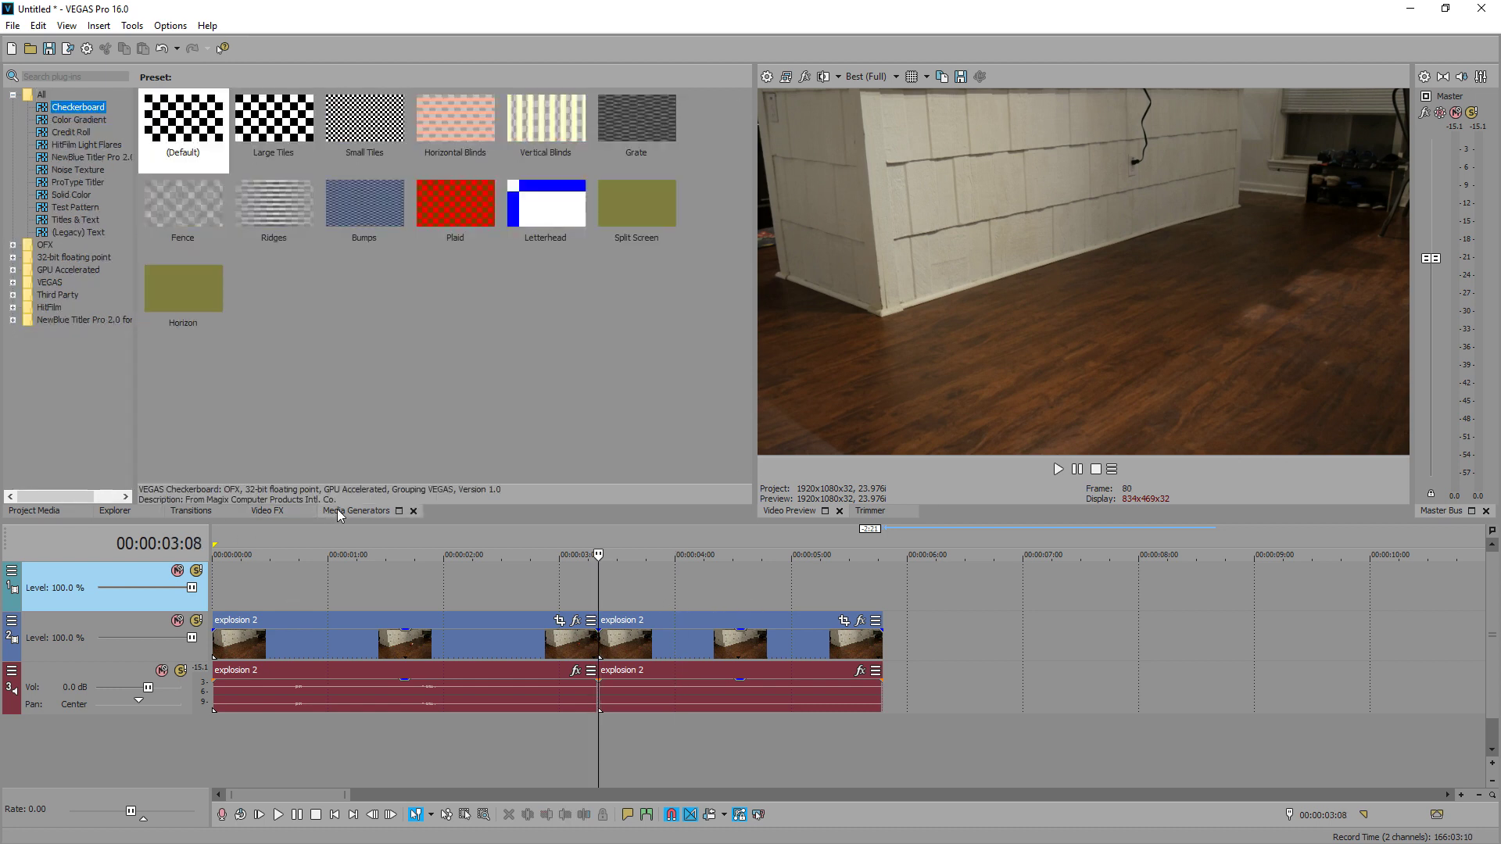
left_click(78, 197)
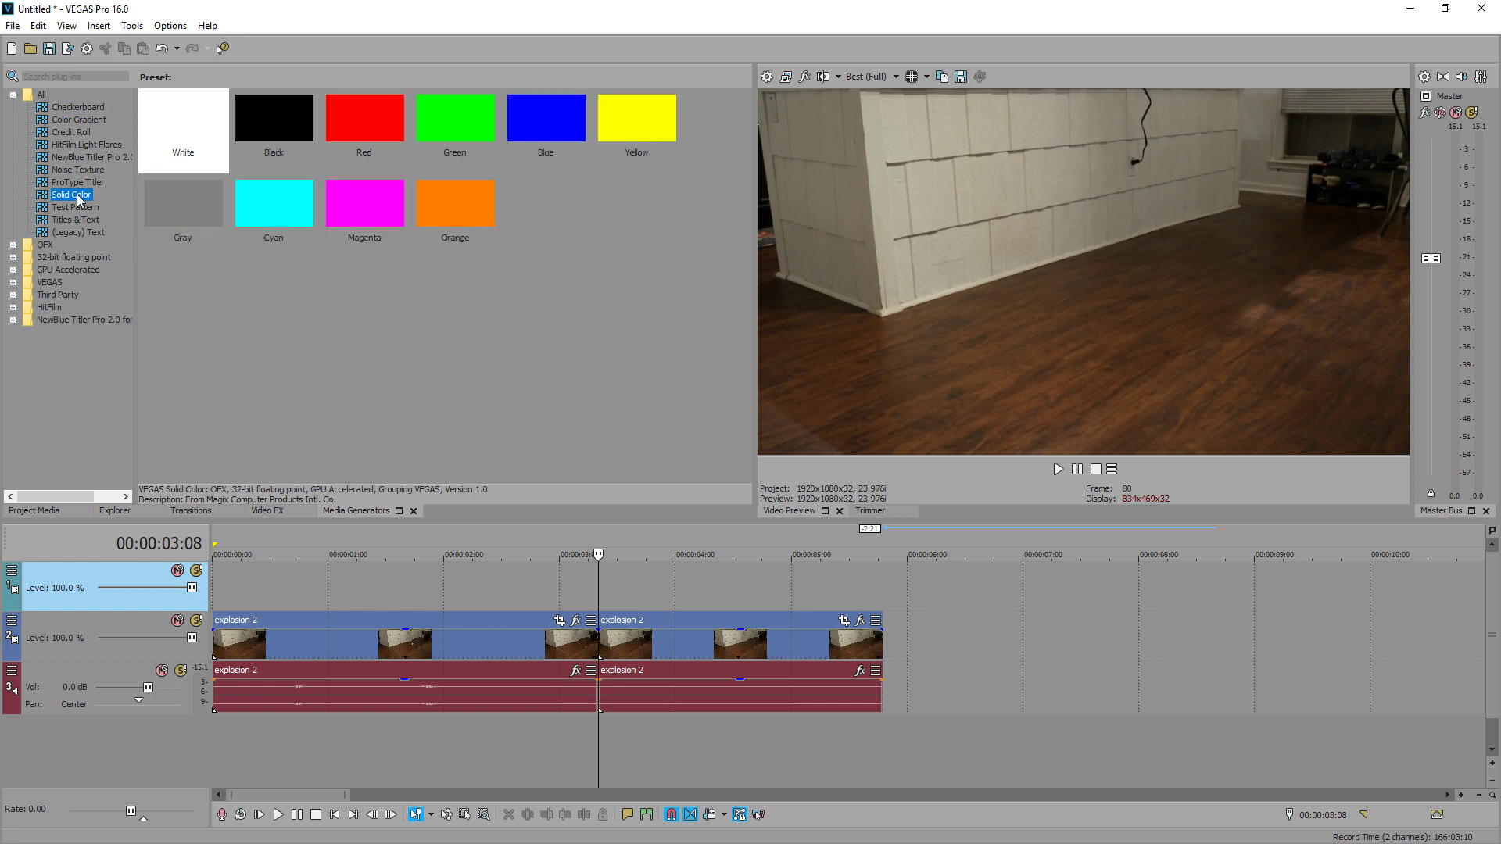
left_click_drag(278, 137, 547, 594)
scroll(1059, 591, "down", 2)
scroll(413, 600, "up", 3)
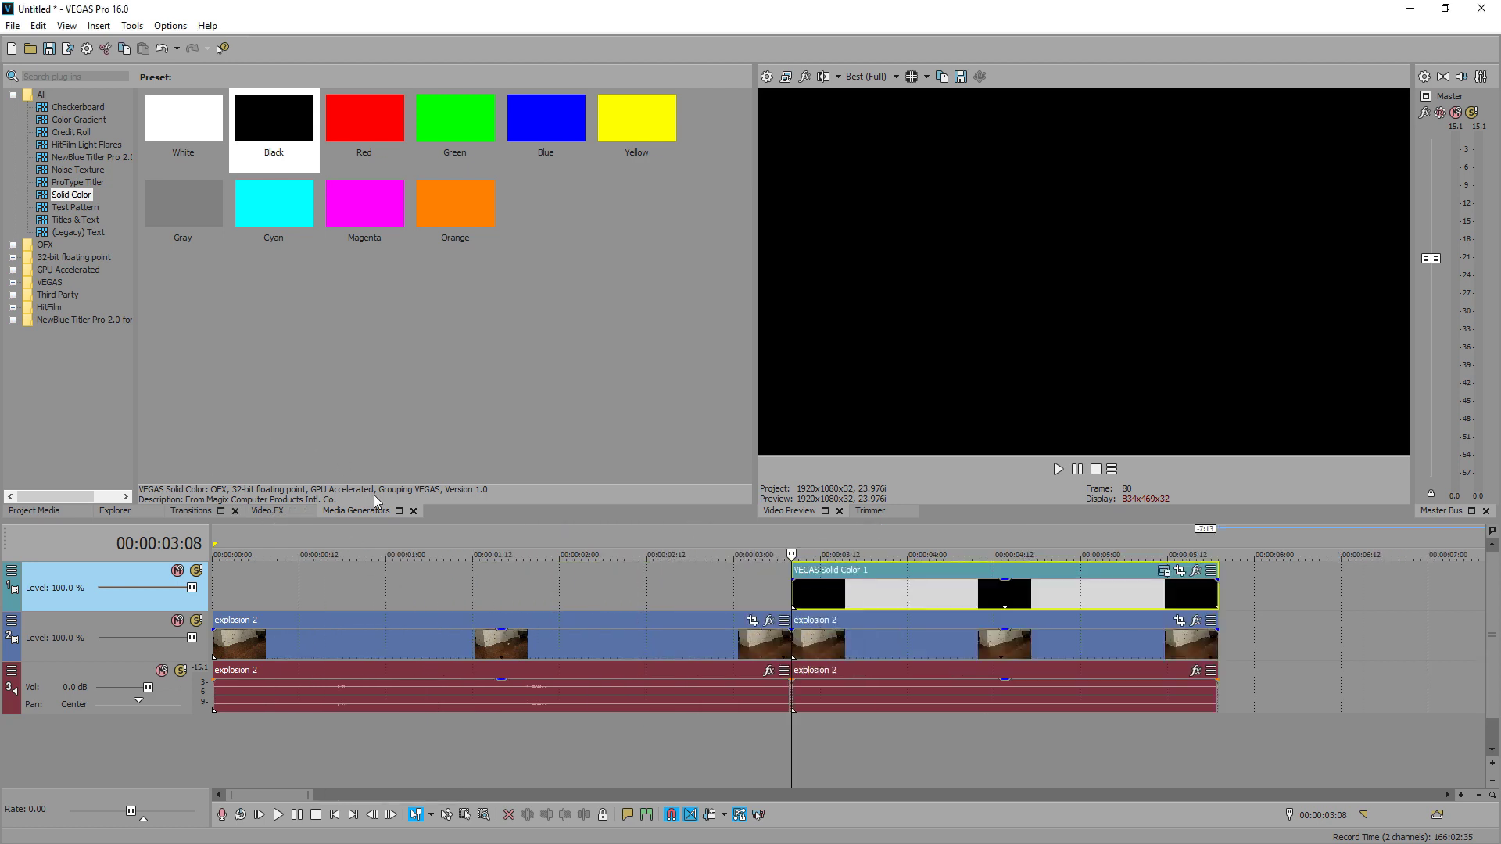
Step: Show the Cookie Cutter effect presets in Video FX
left_click(264, 512)
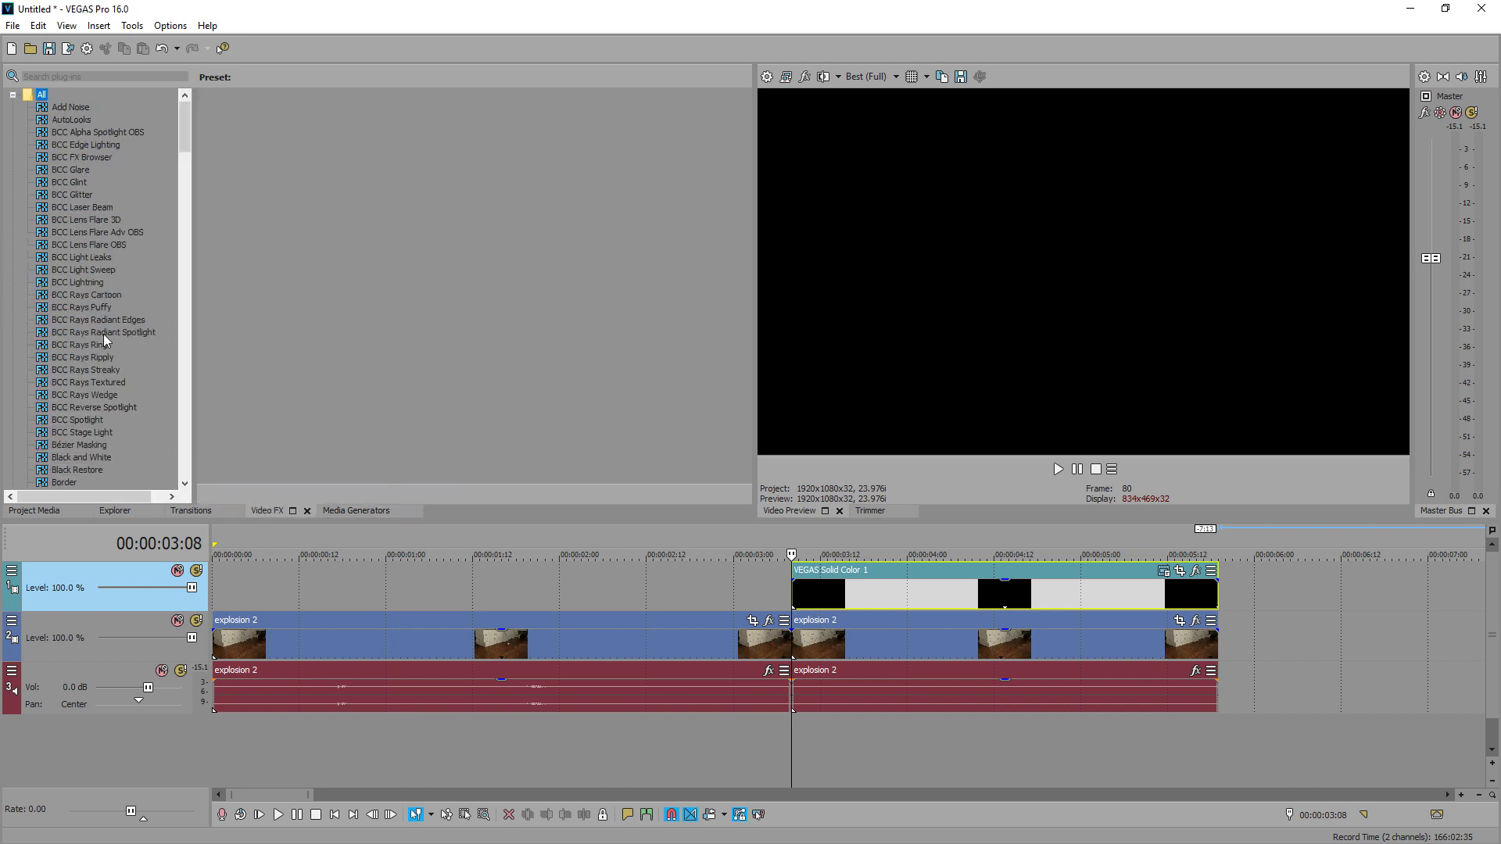
scroll(103, 341, "down", 5)
left_click(83, 458)
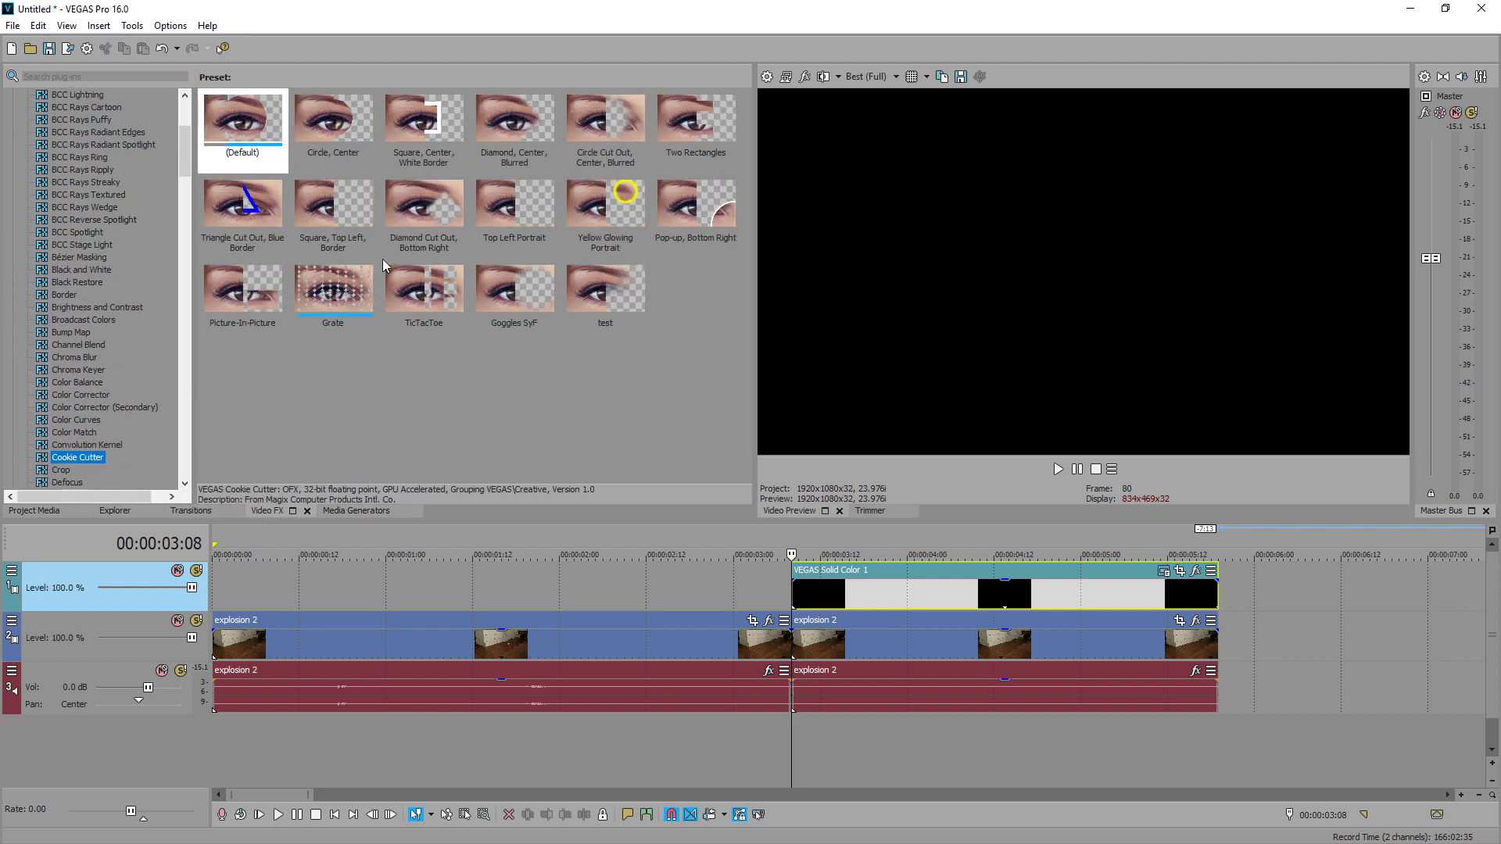
Step: Apply Cookie Cutter 'Circle, Center' to the black clip with Shape Oval and Feather 1.020
left_click_drag(328, 131, 526, 310)
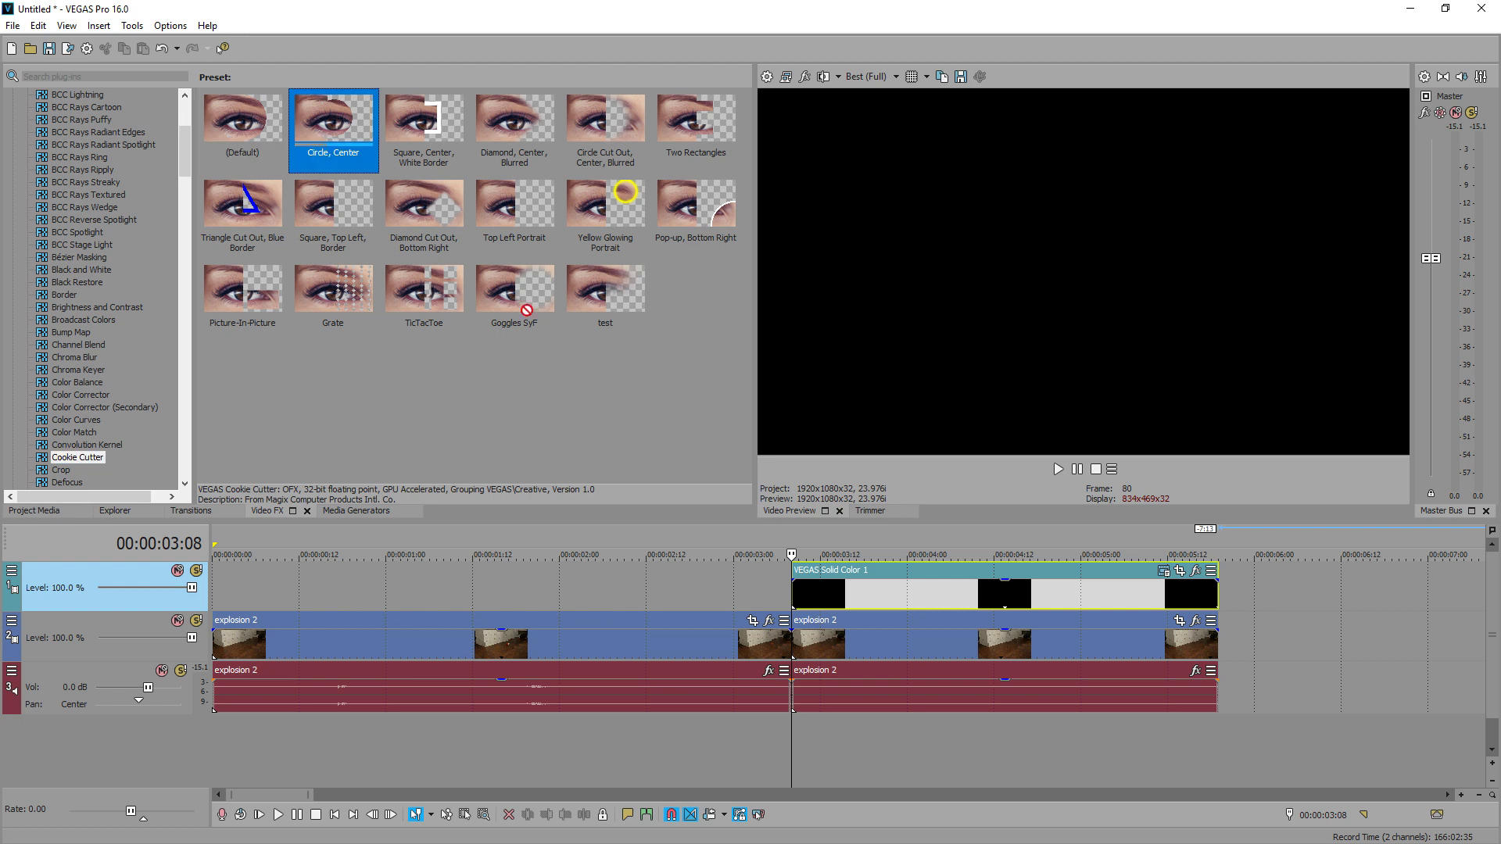
left_click_drag(794, 578, 824, 590)
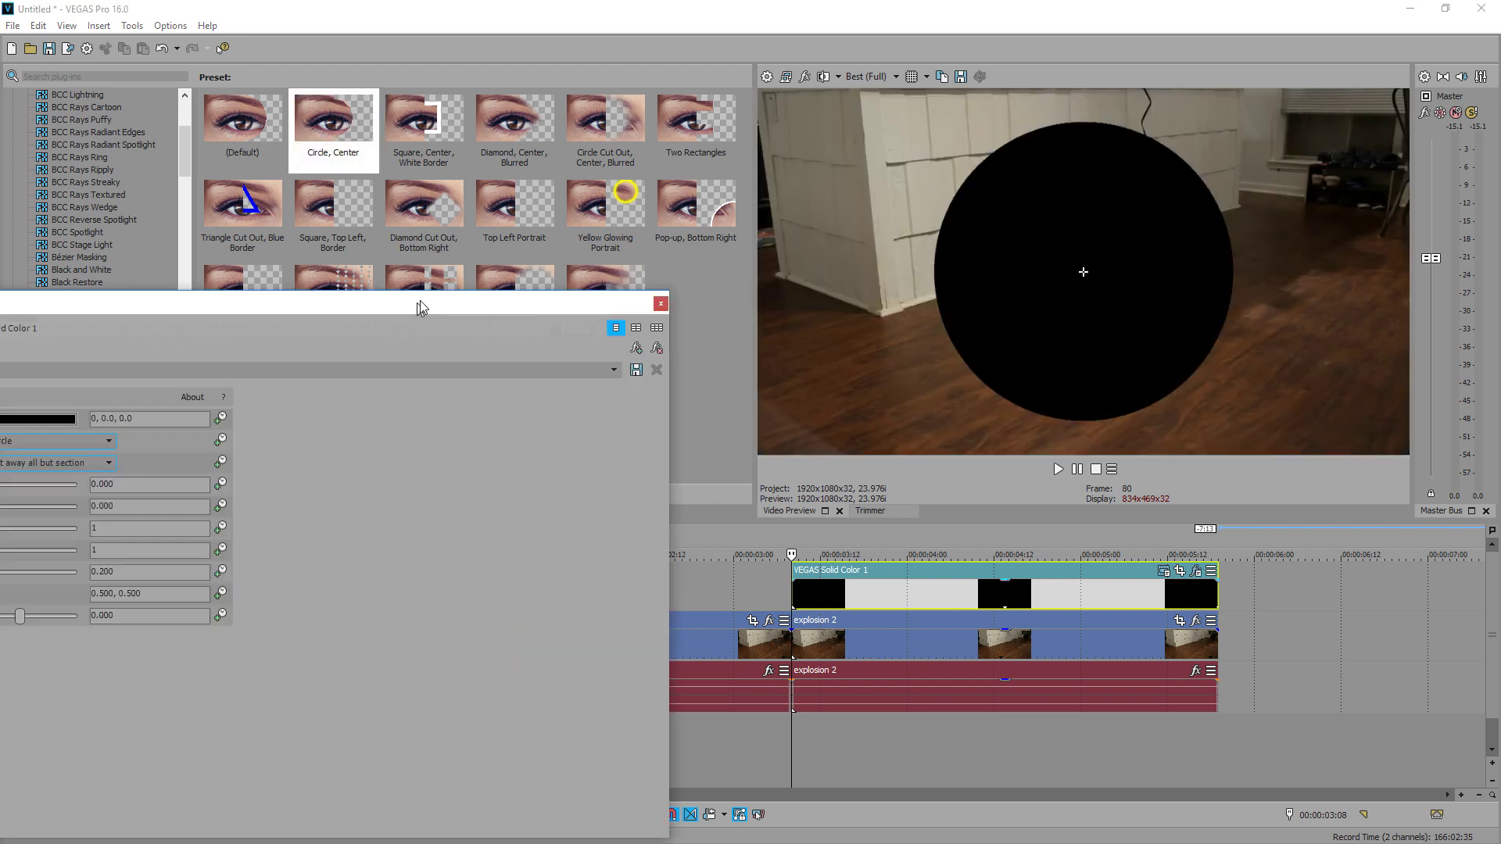
left_click_drag(420, 301, 581, 53)
left_click(196, 189)
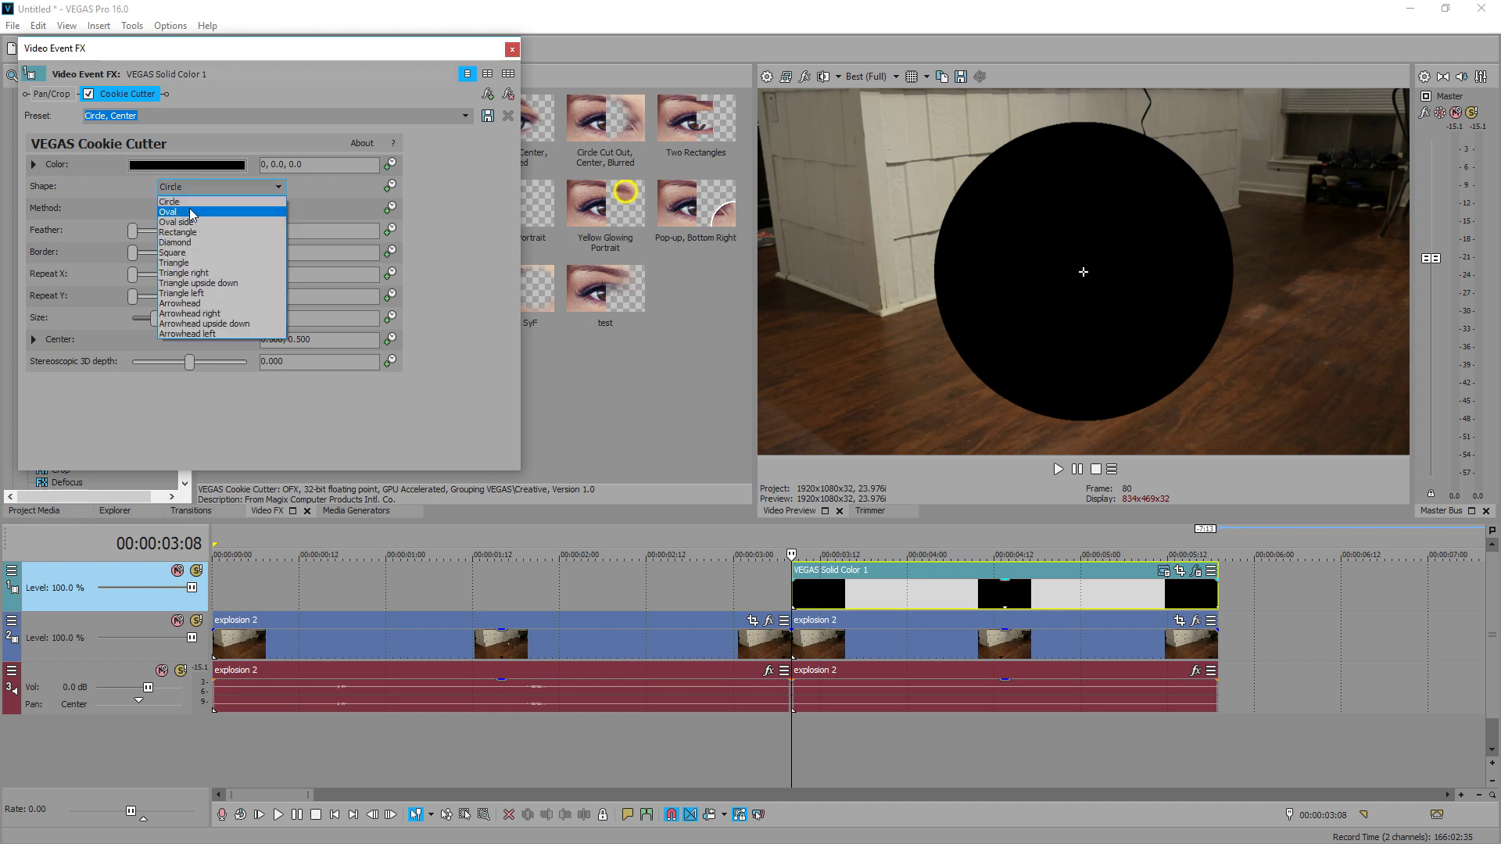
left_click(189, 208)
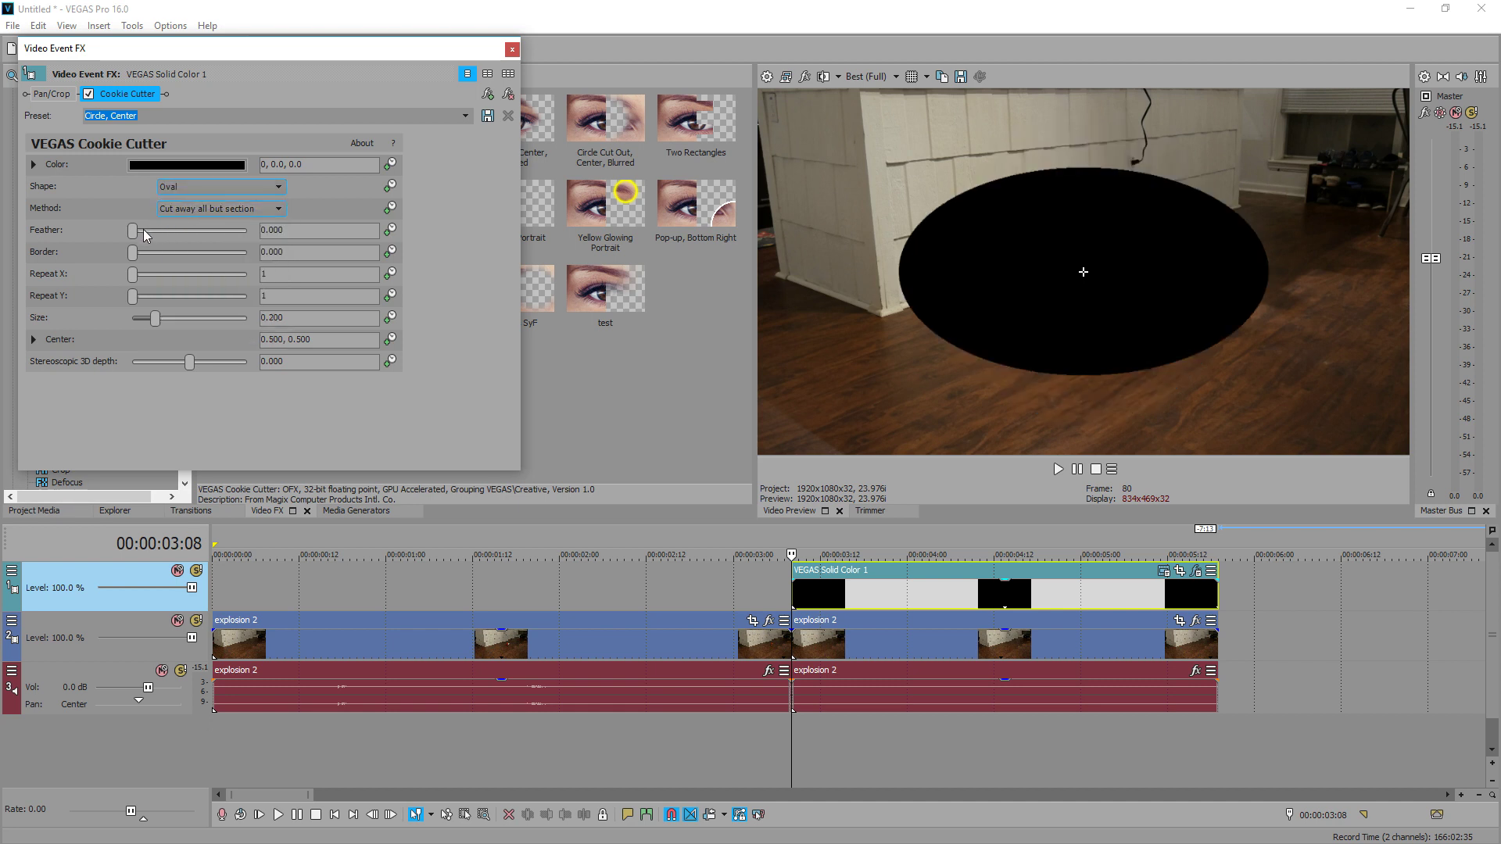
left_click_drag(133, 231, 194, 235)
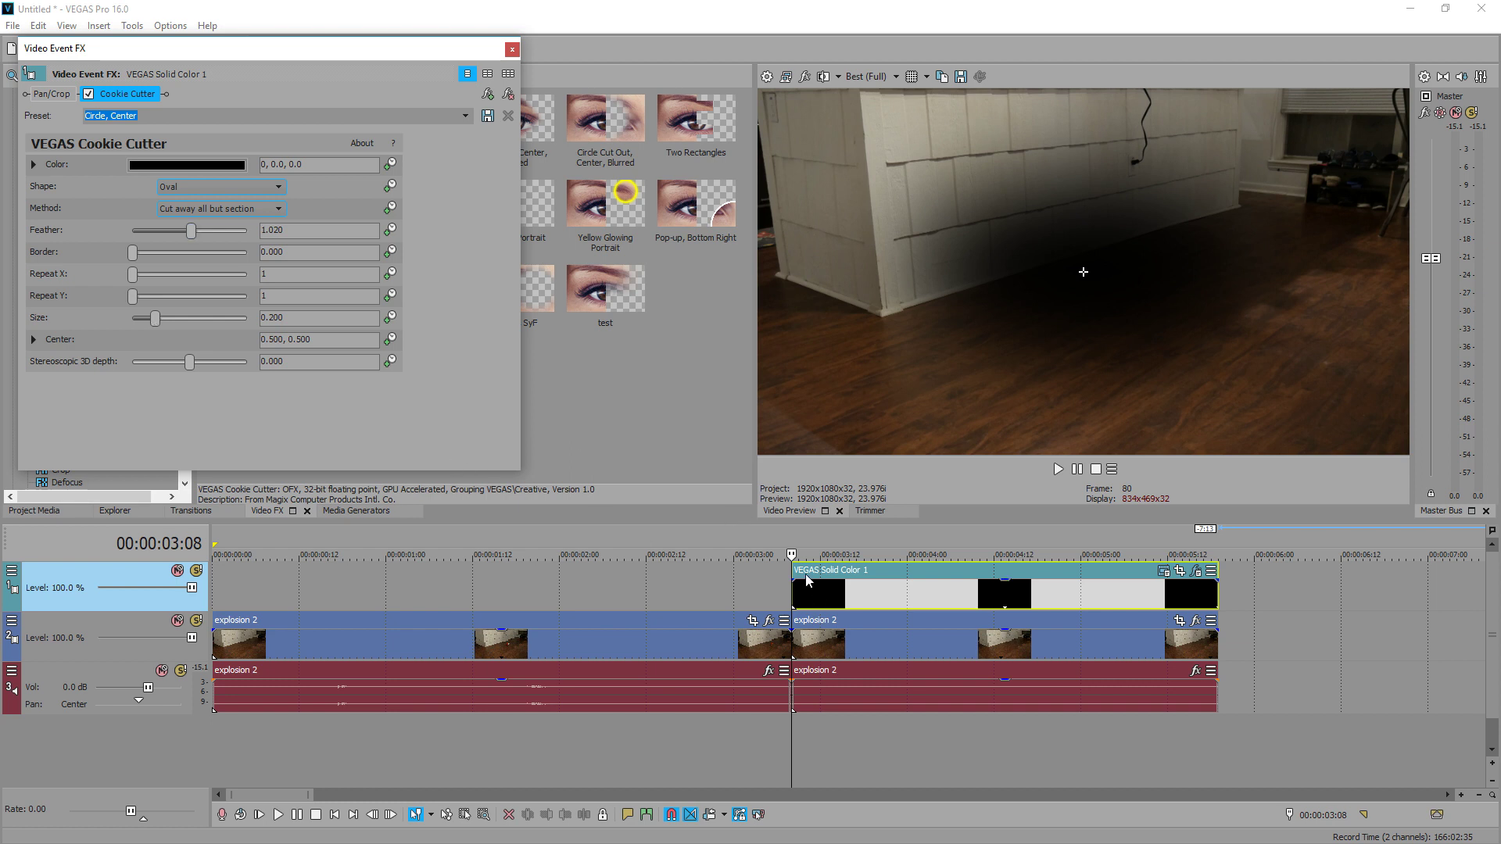
left_click(789, 601)
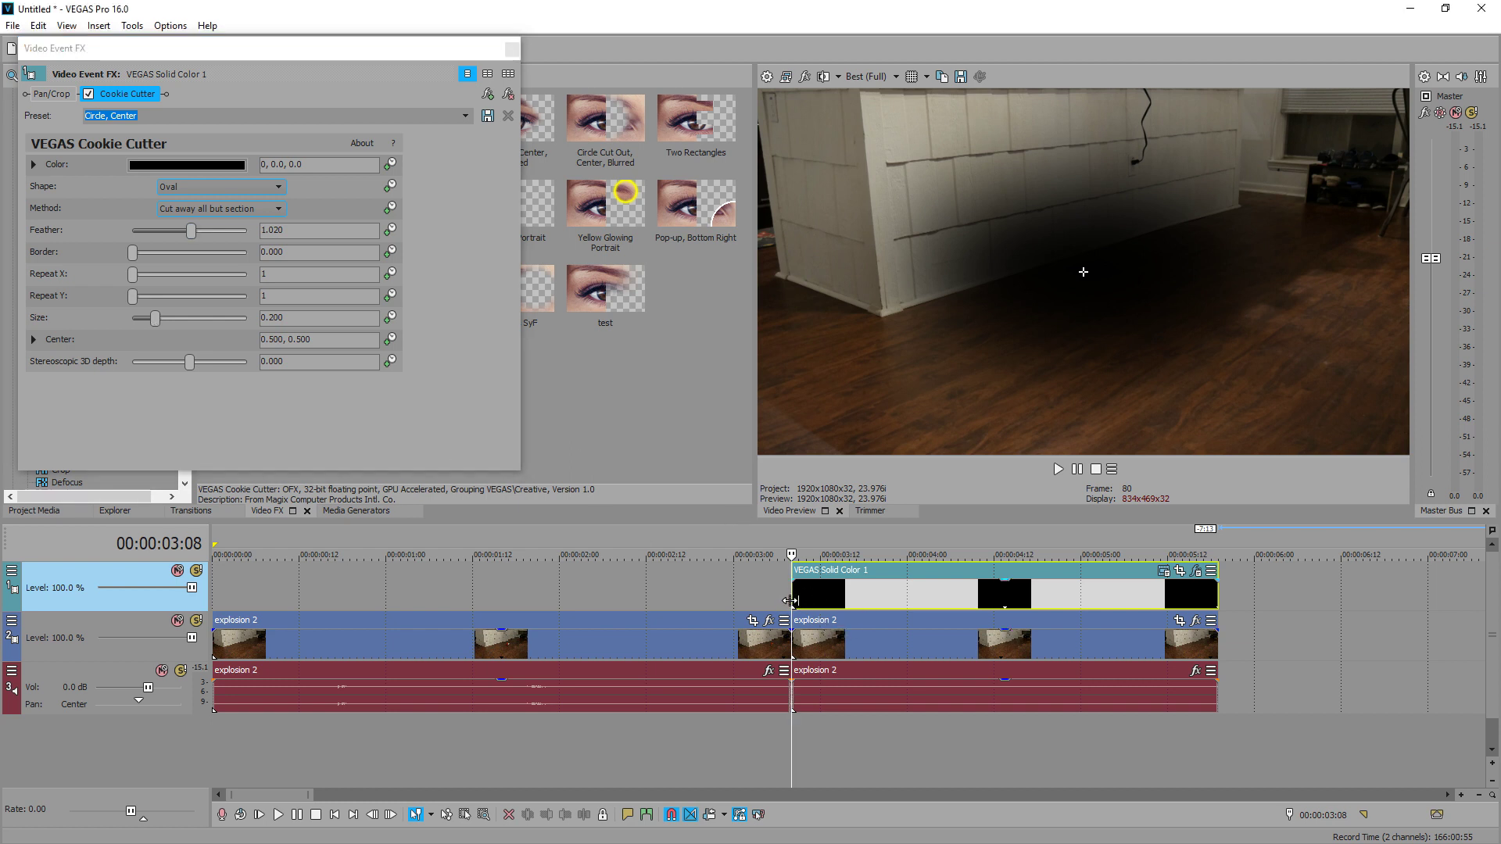
Step: Start the black clip a frame earlier and shift the oval mask centre right to 0.620
key("Left")
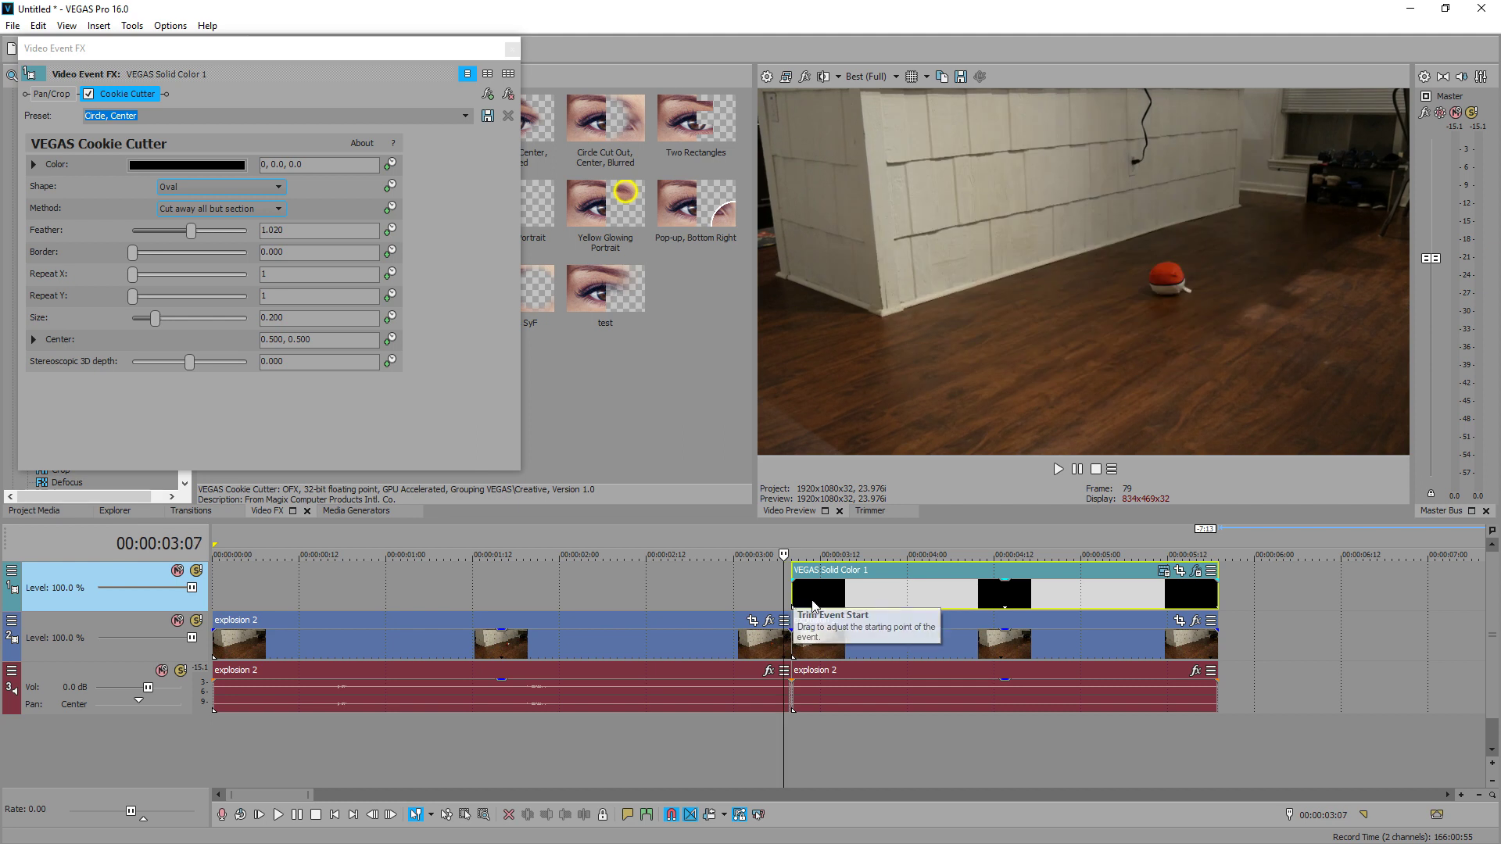
left_click_drag(842, 601, 812, 602)
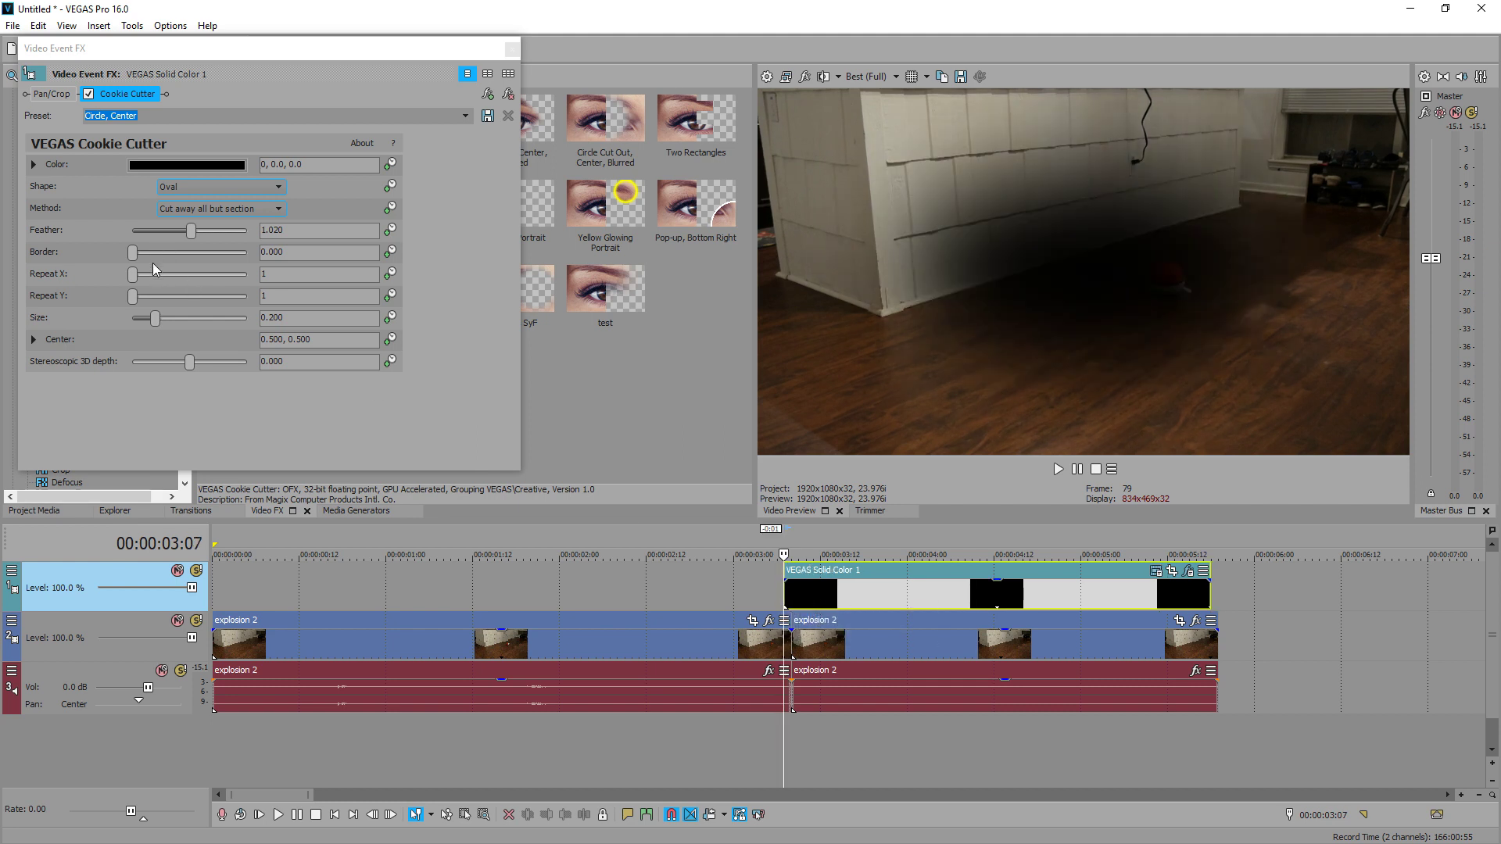
left_click(34, 340)
left_click_drag(246, 394, 260, 400)
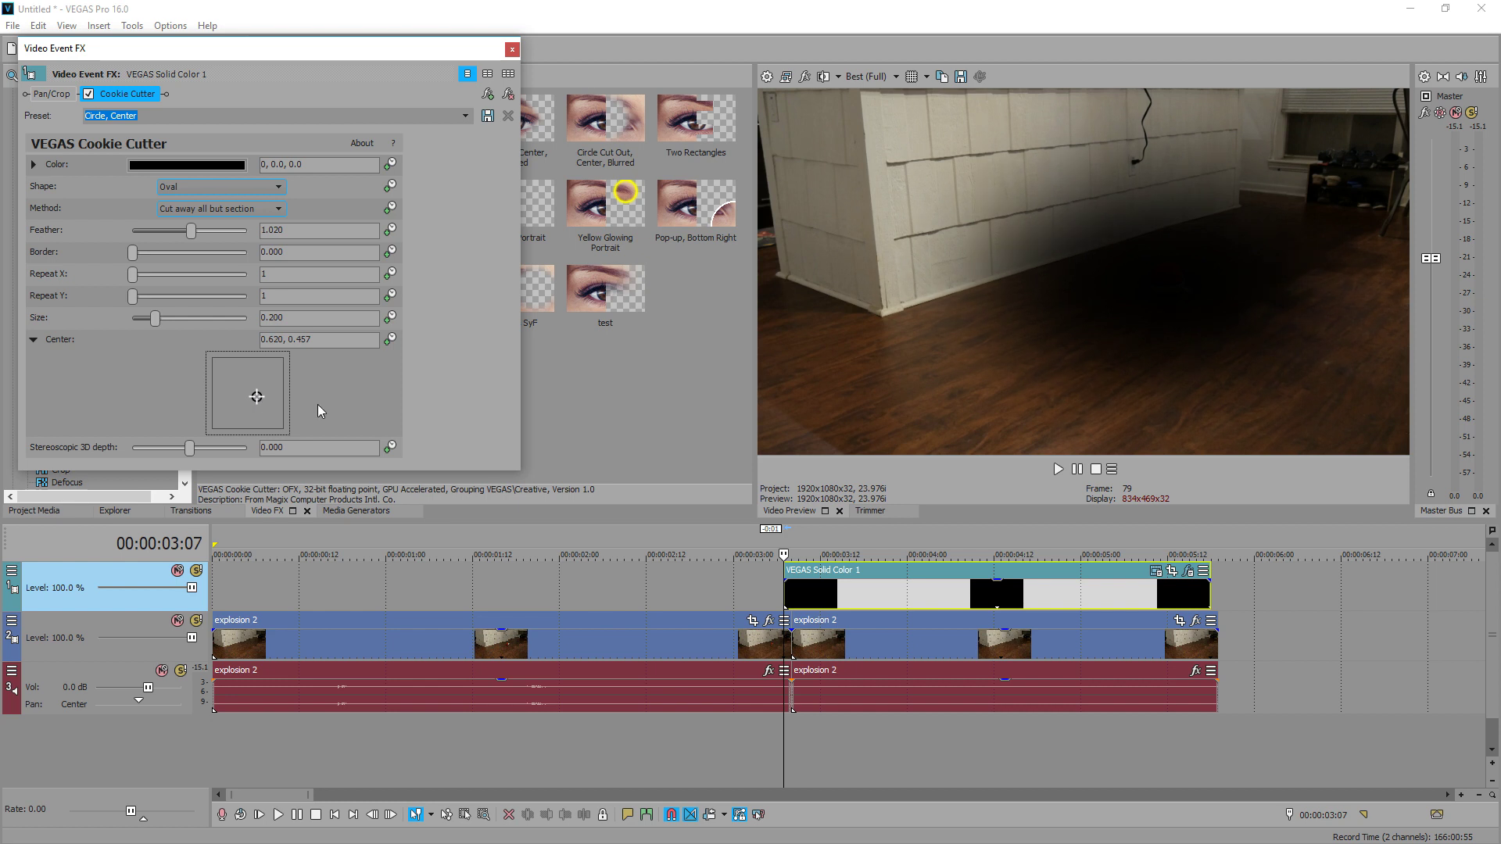
left_click(786, 615)
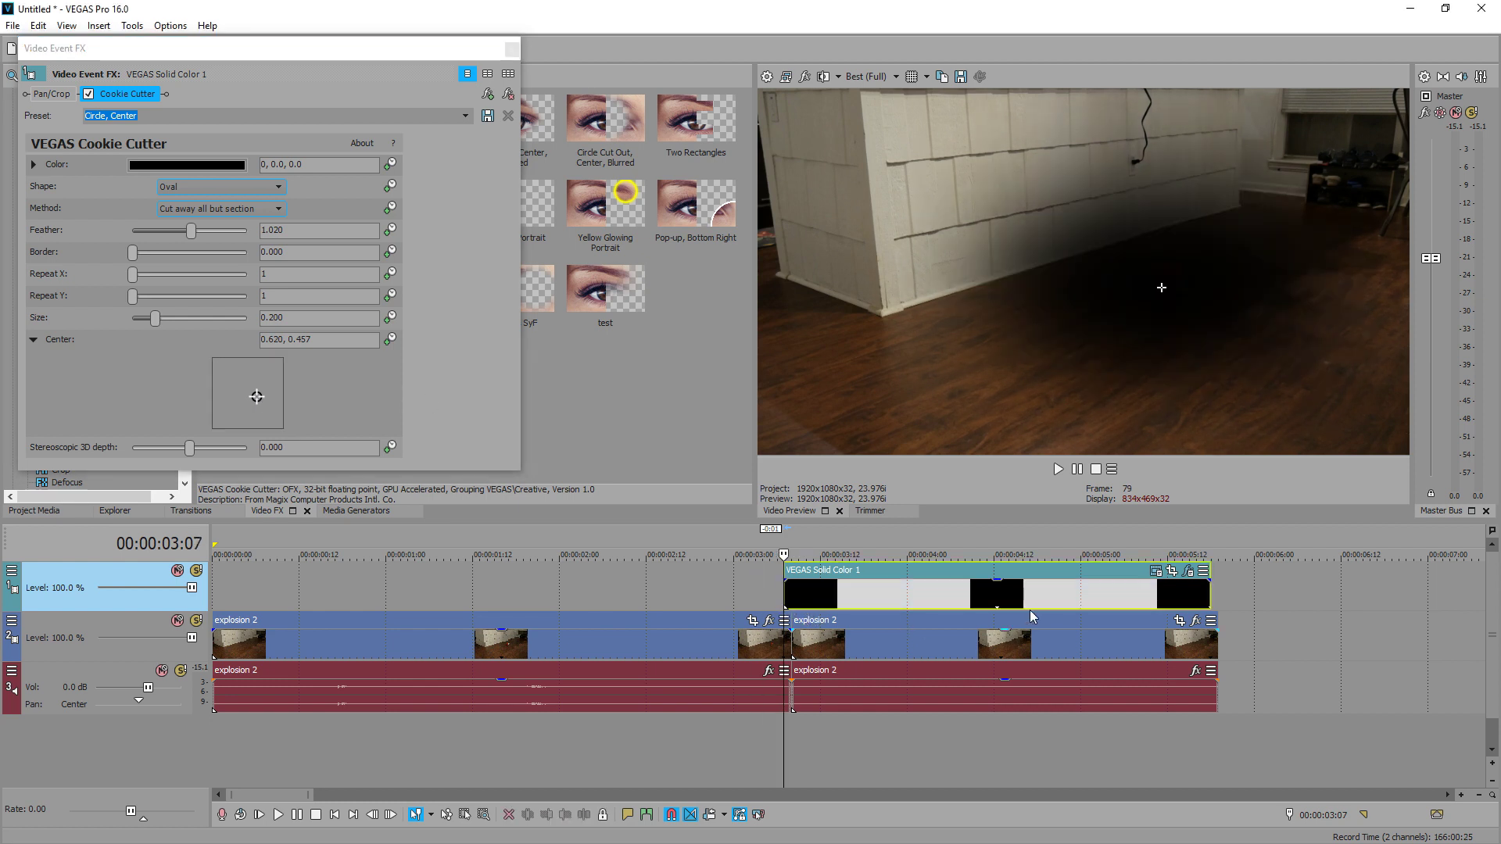
left_click_drag(856, 598, 863, 598)
Step: Give the darkening overlay a 5-frame fade-in with a slow logarithmic curve
left_click(950, 556)
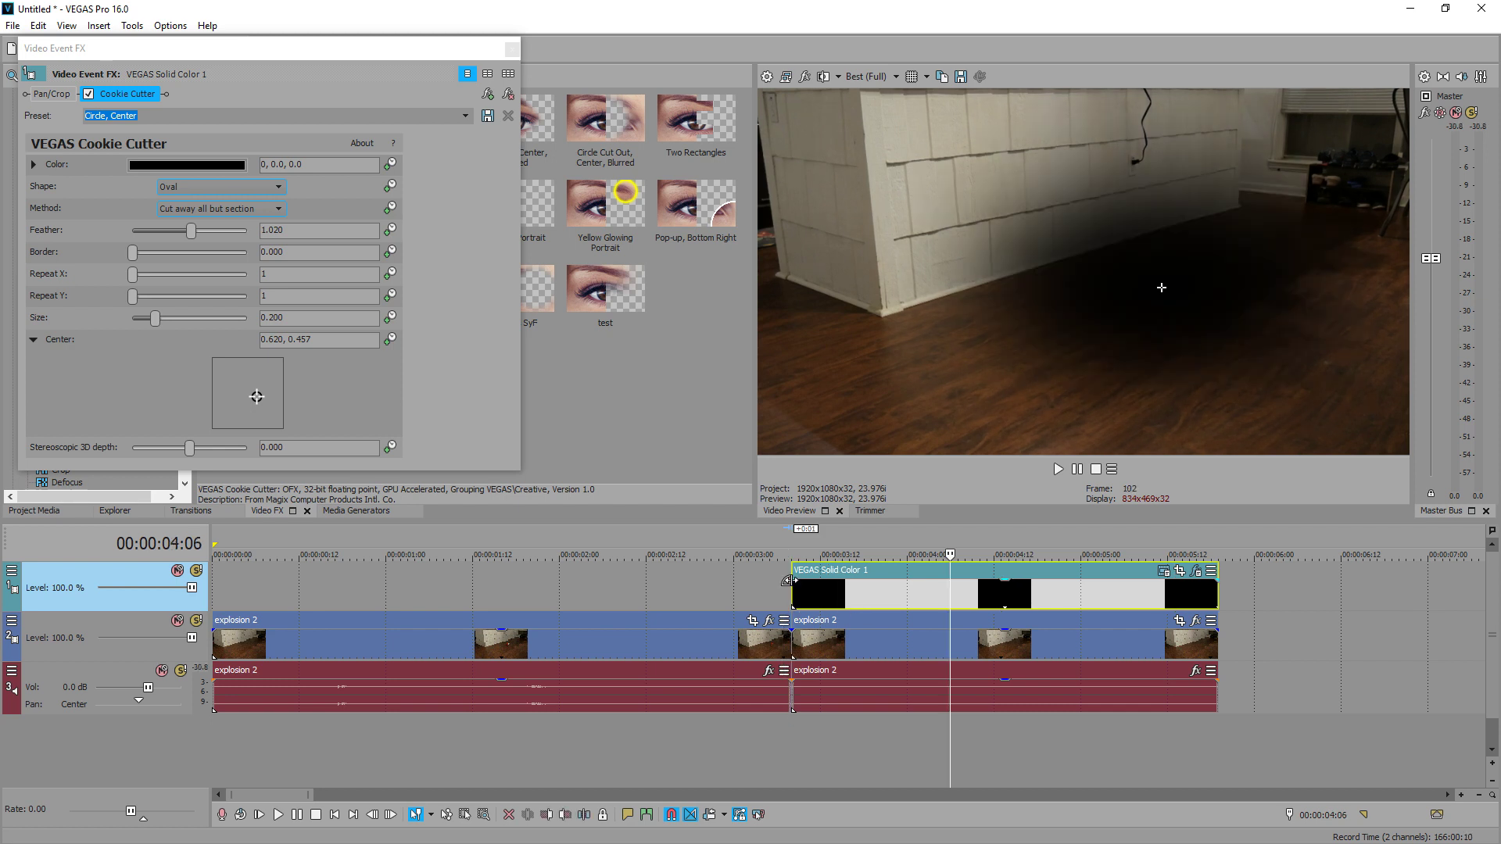
left_click(785, 595)
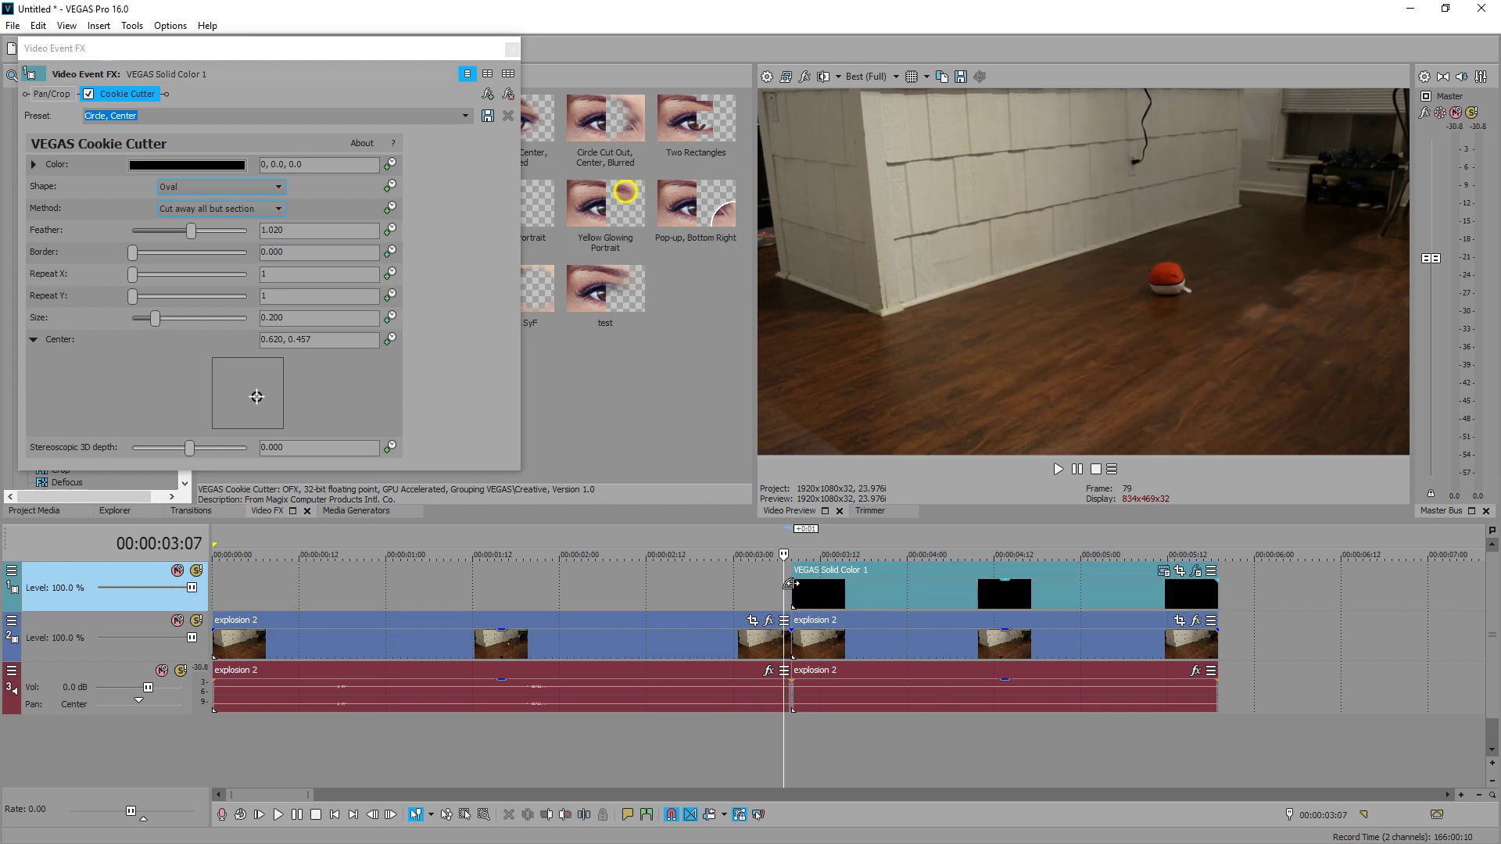
left_click_drag(790, 582, 825, 584)
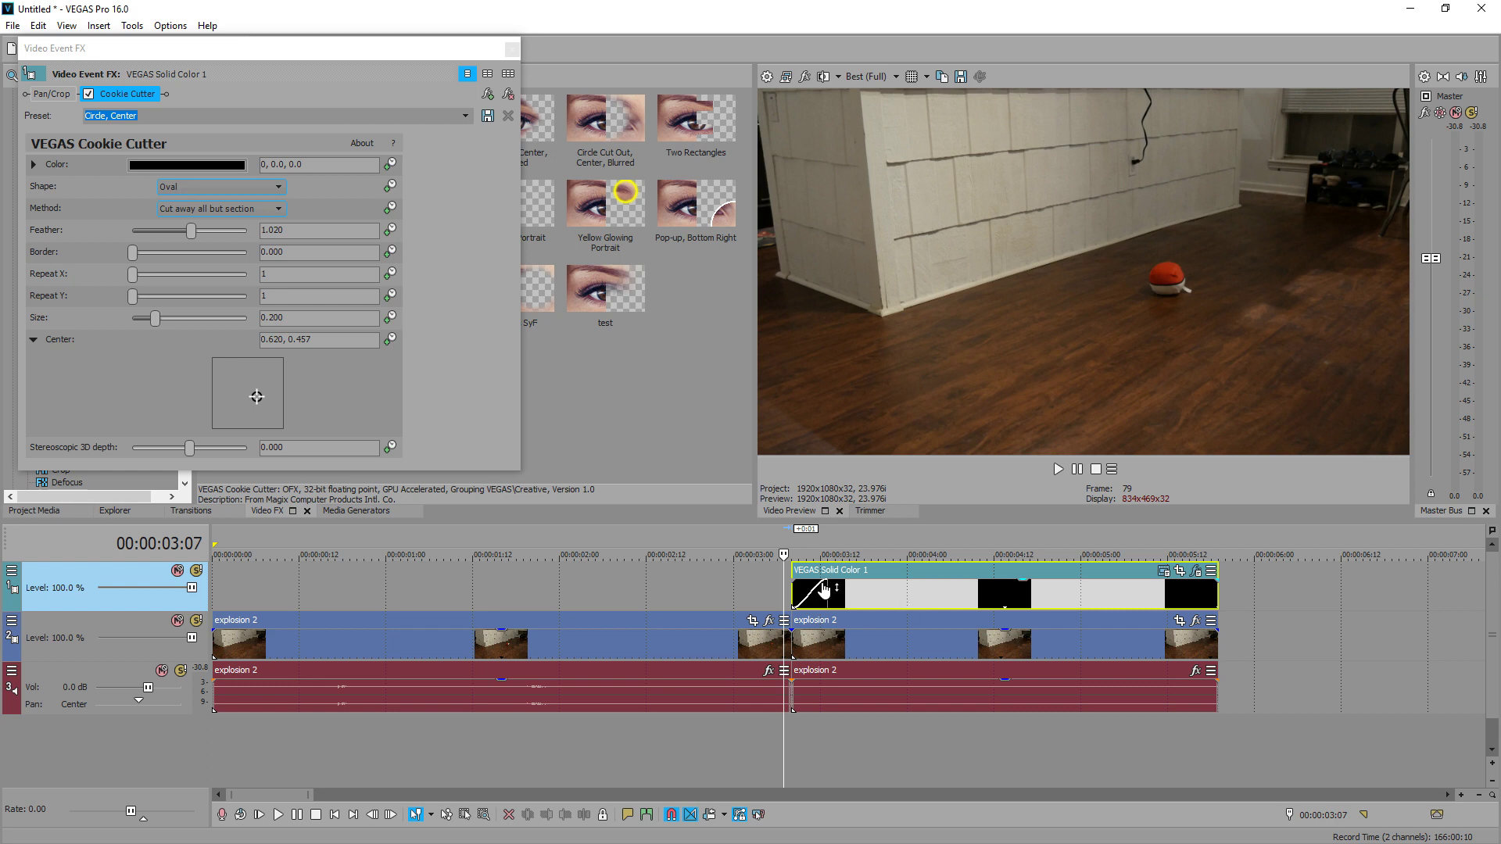
right_click(825, 591)
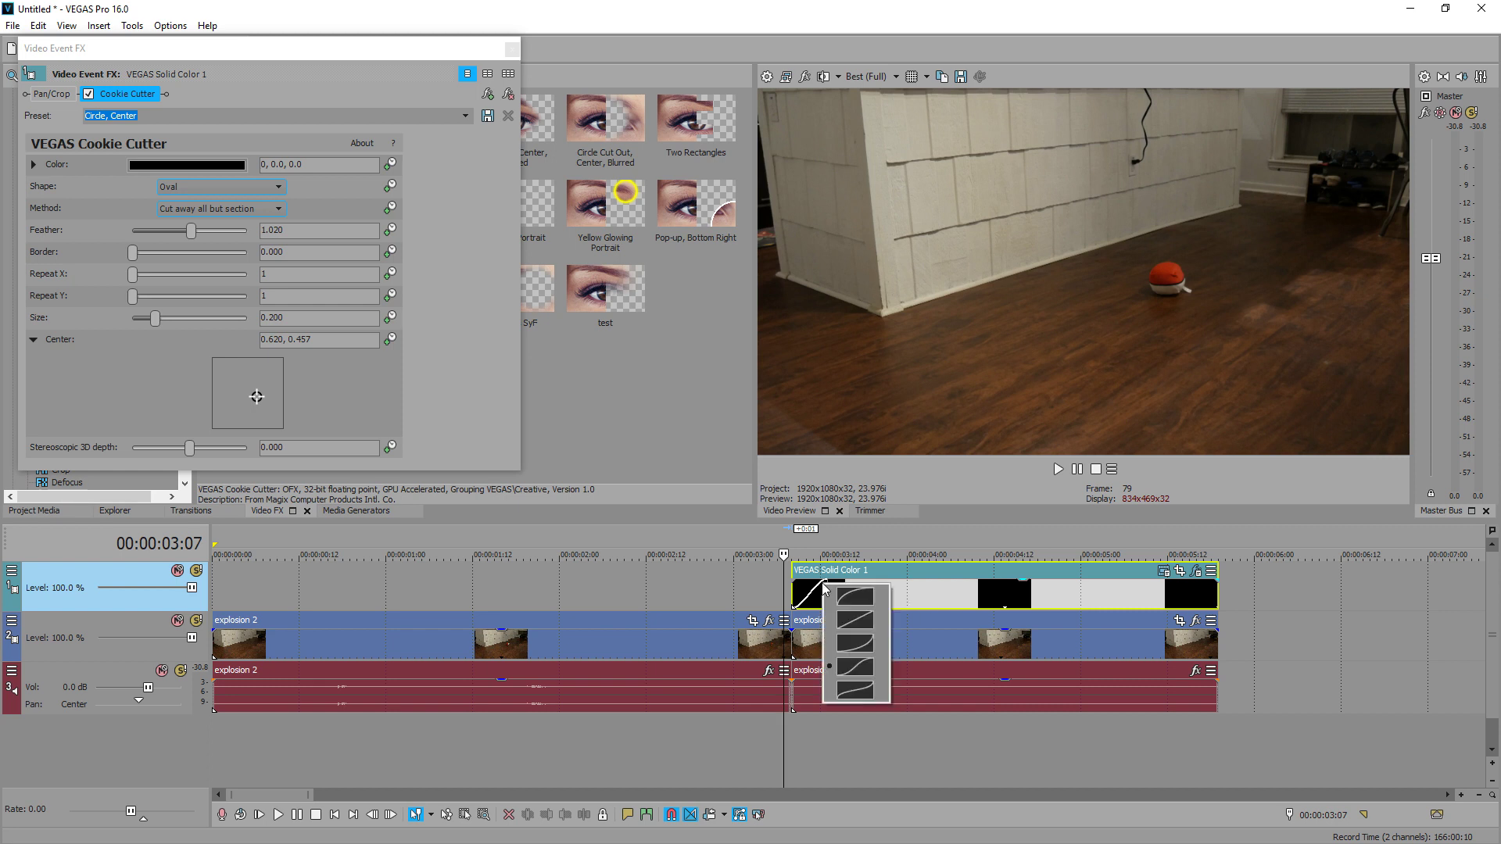
left_click(855, 643)
Step: Preview the darkening fade-in twice from the overlay's start at frame 79
key("space")
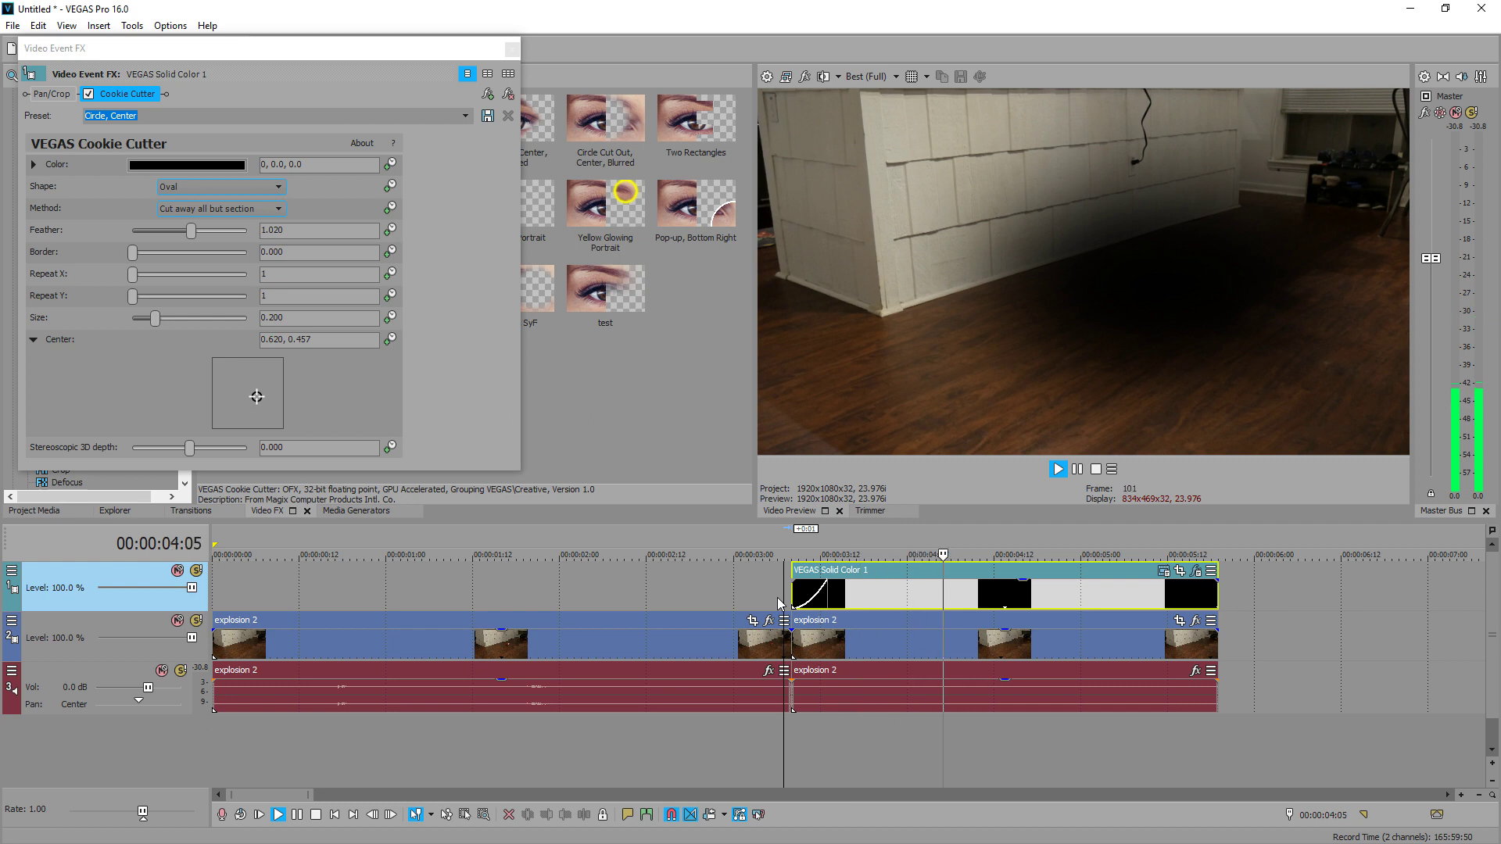
key("space")
left_click(778, 598)
key("space")
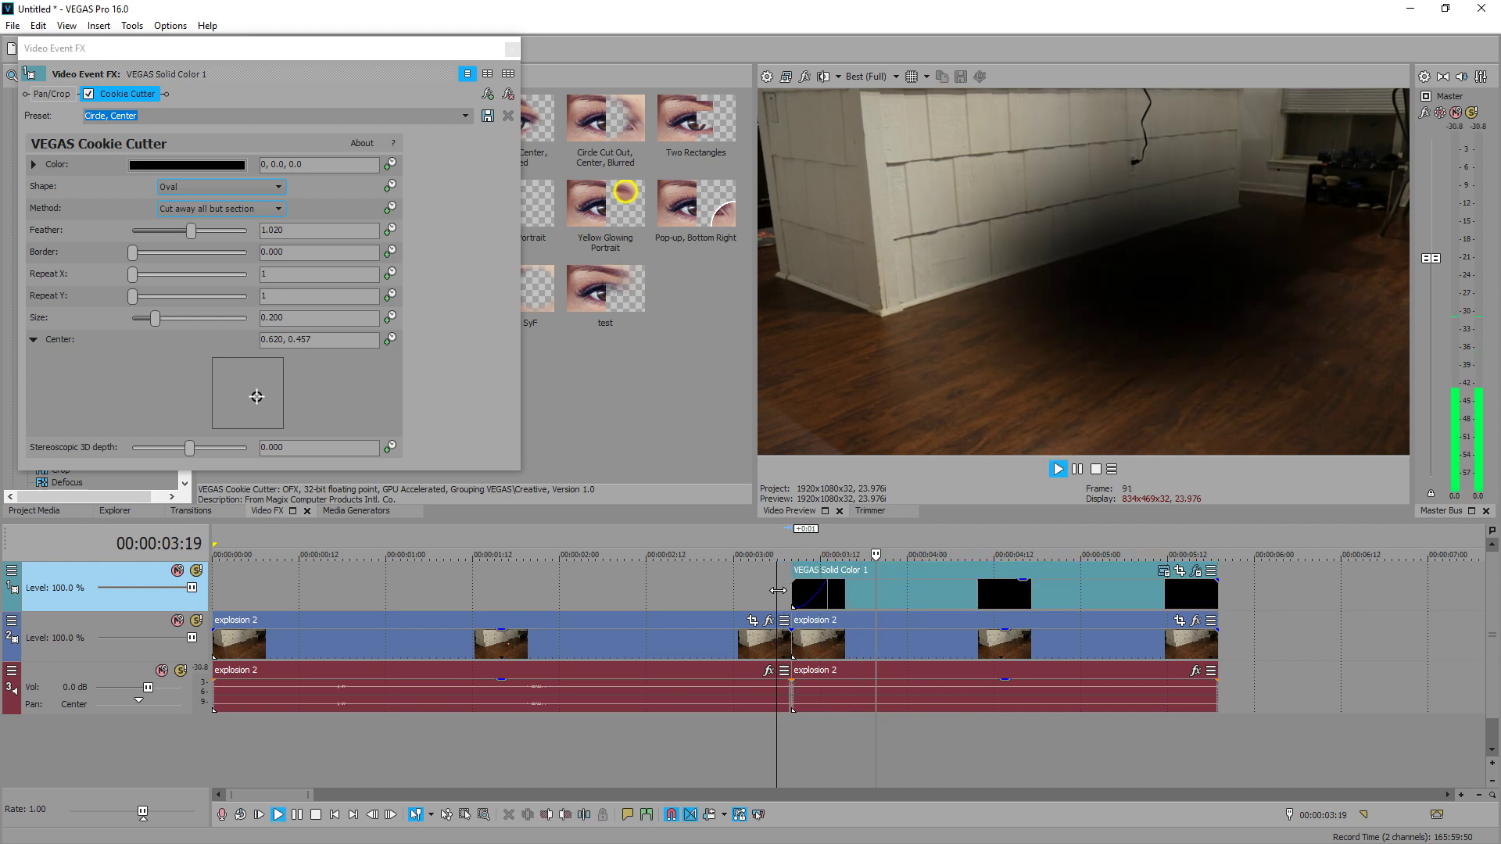
key("space")
left_click(786, 596)
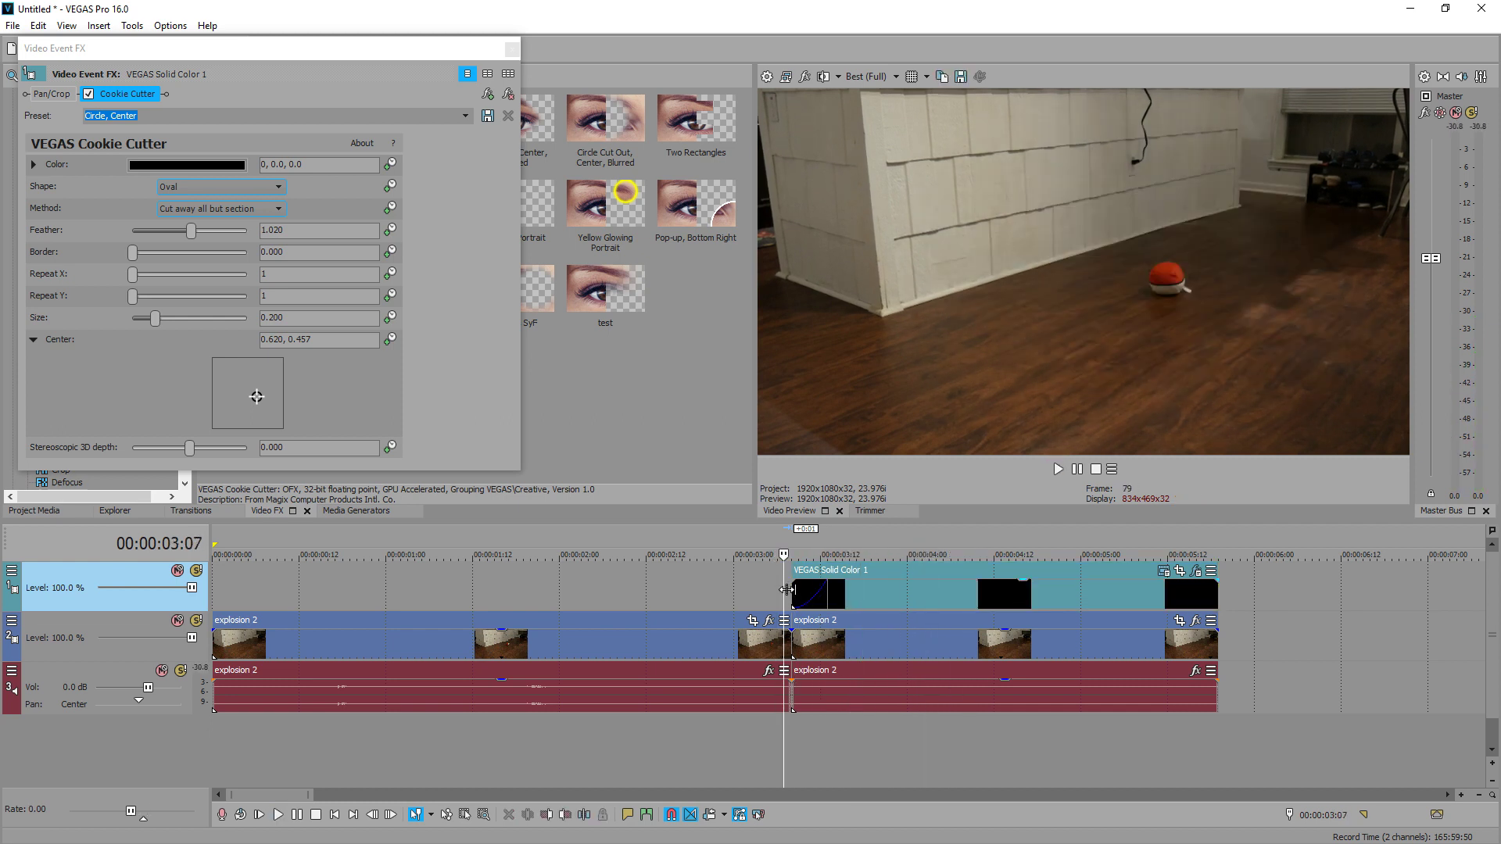
Step: Insert a new top video track and paste the explosion and fire clip at the playhead
right_click(715, 575)
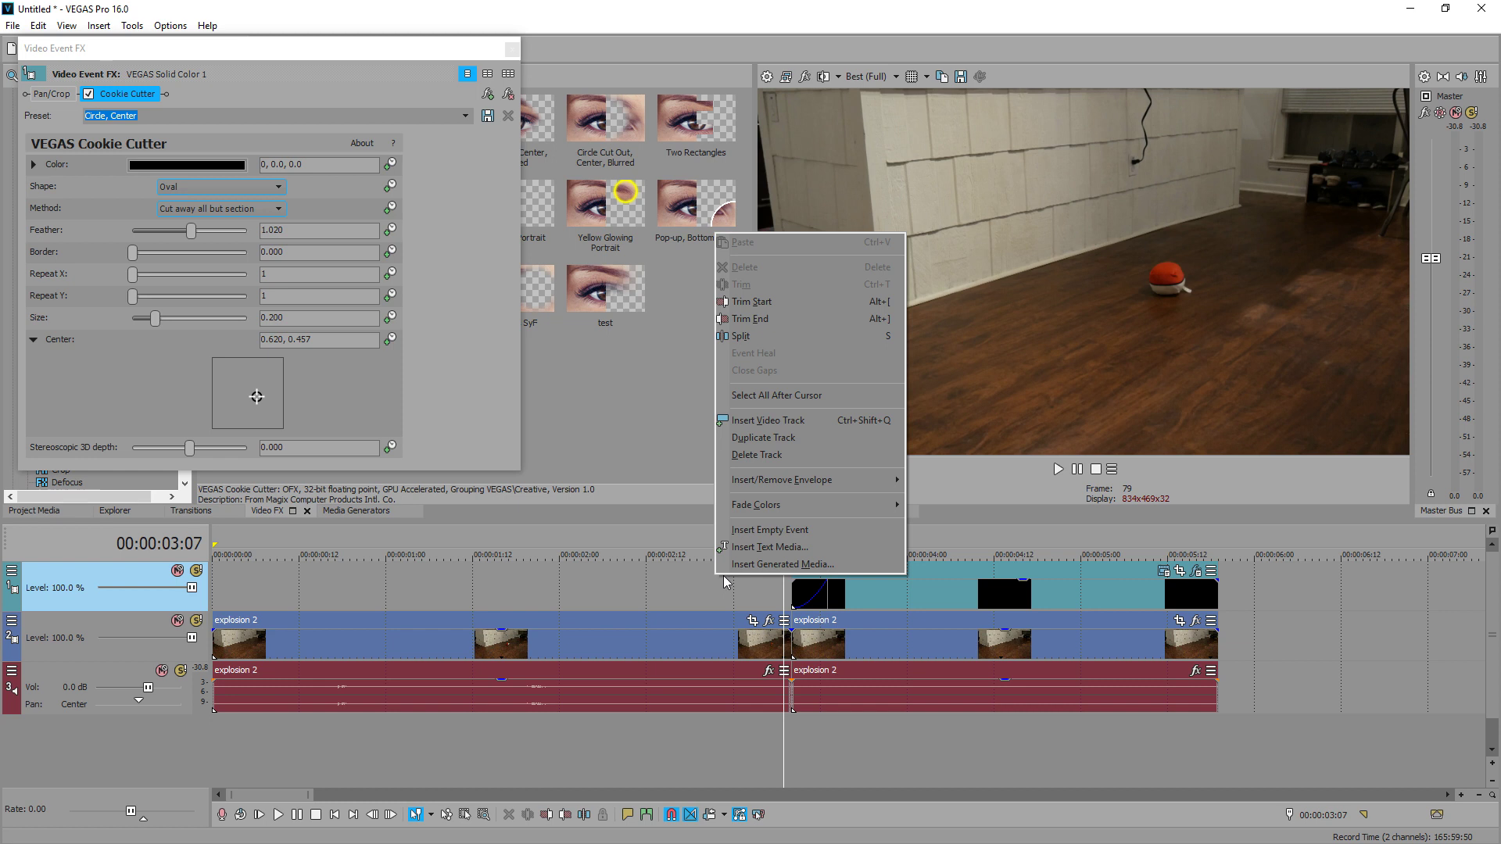
left_click(767, 425)
key("Right")
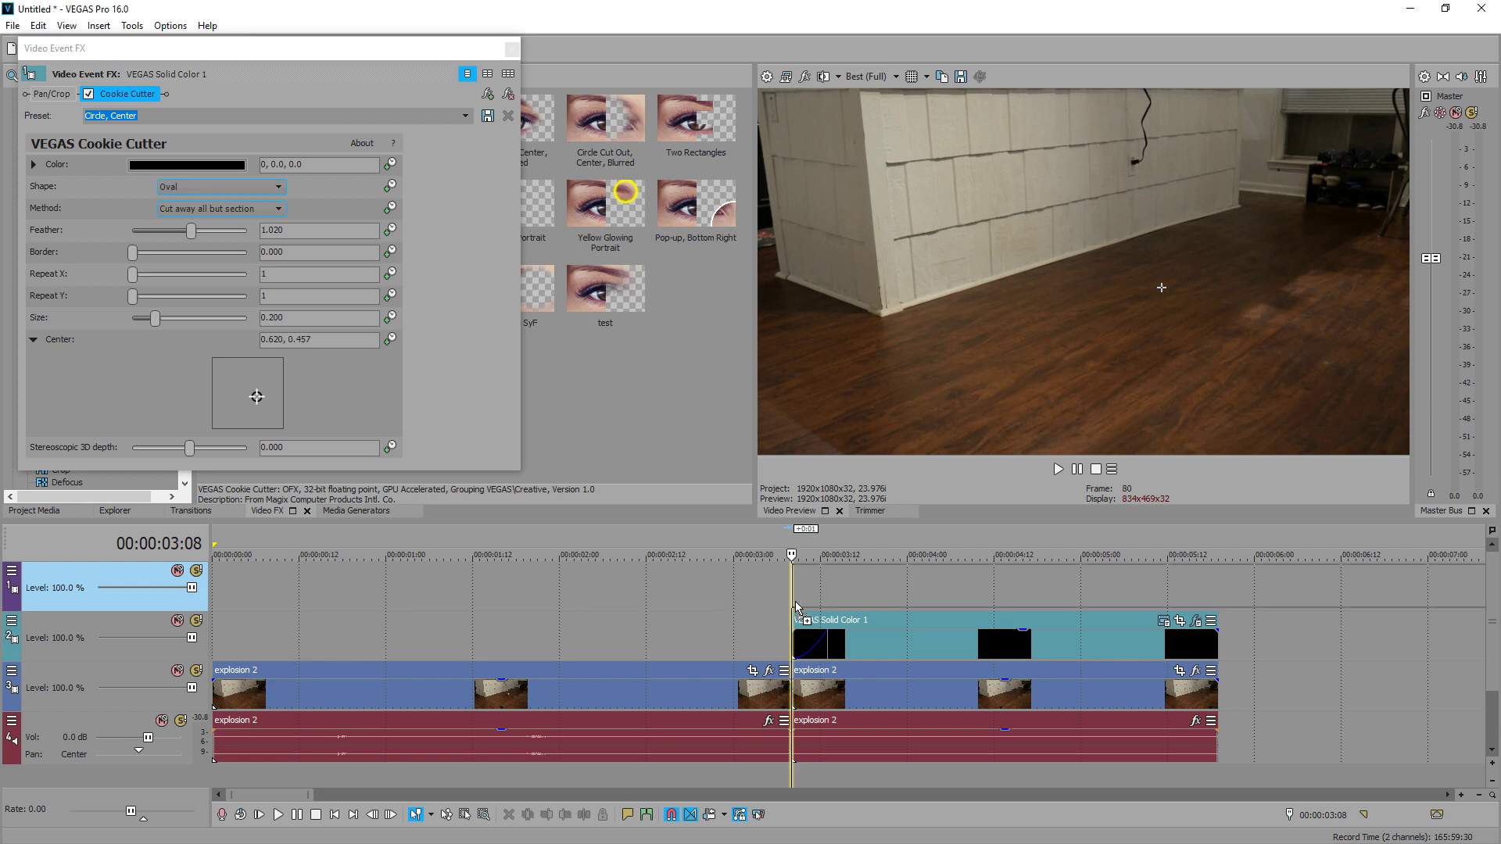
key("ctrl+v")
scroll(753, 609, "down", 2)
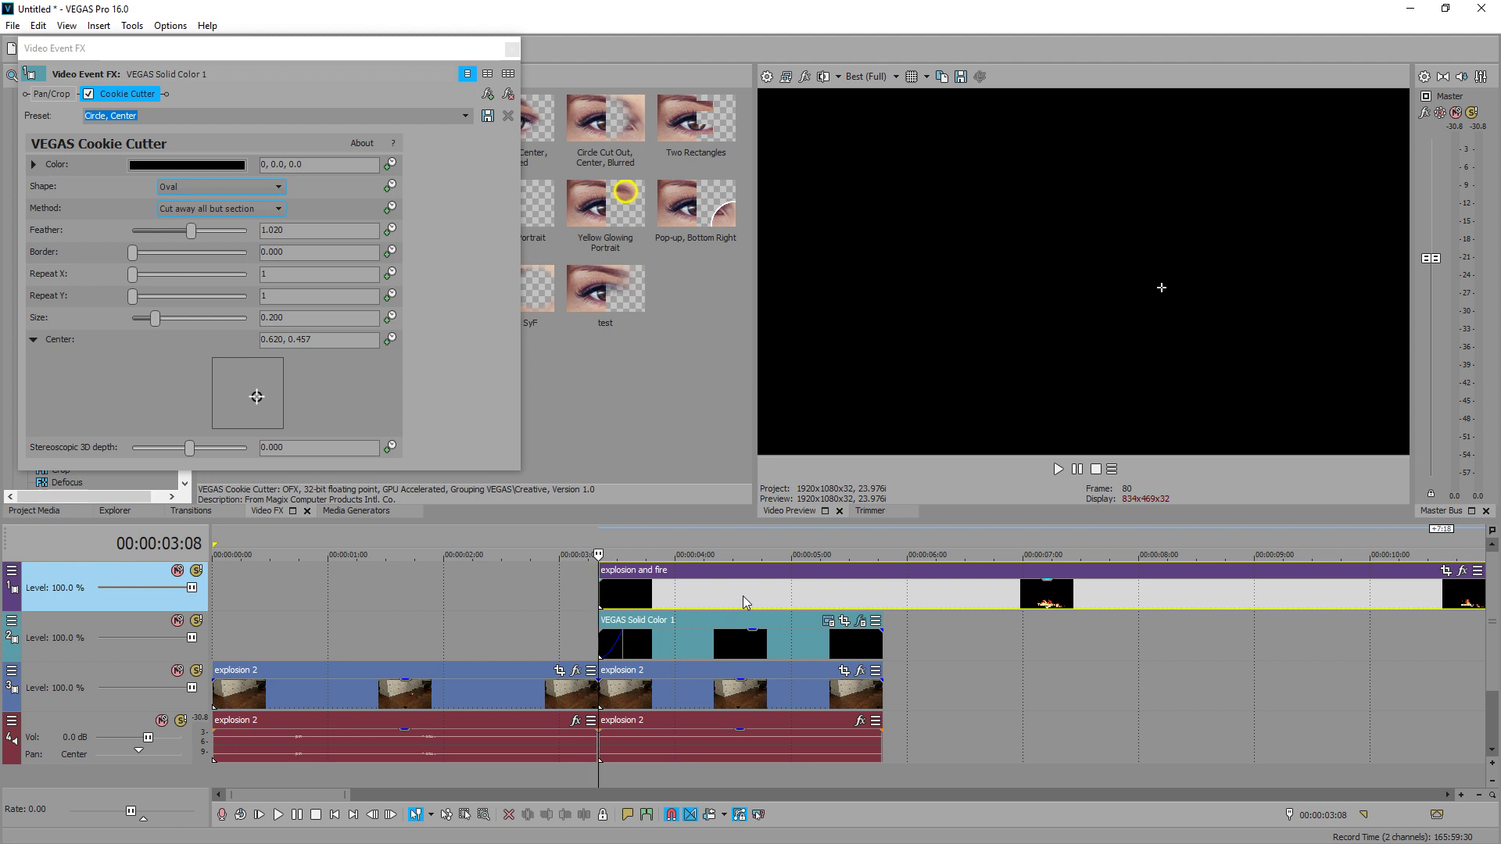
left_click(728, 597)
Step: Set the explosion and fire clip's alpha channel to Straight (unmatted) in its media properties
right_click(752, 600)
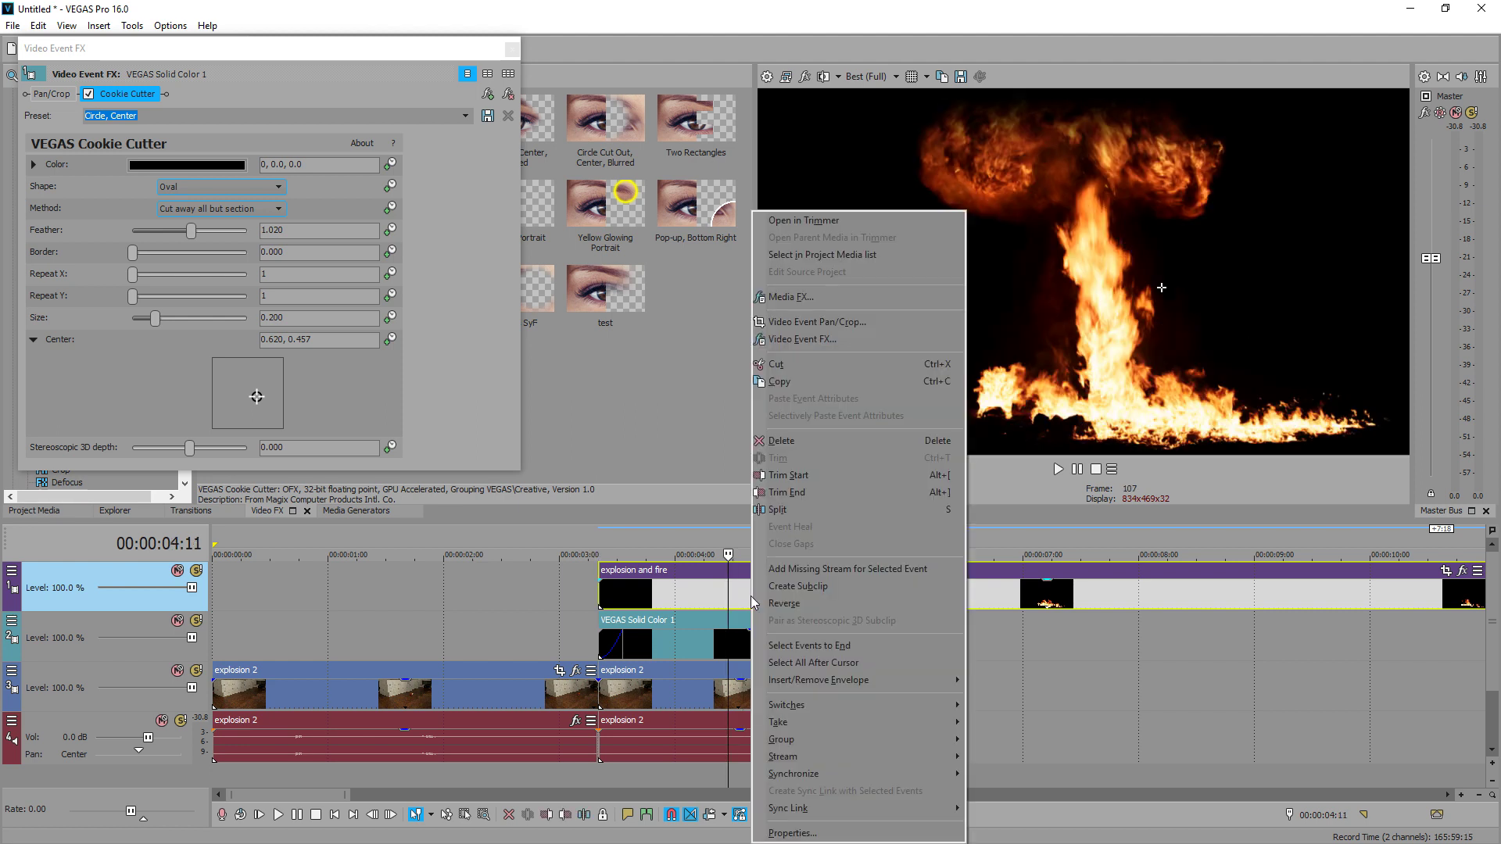
left_click(793, 833)
left_click(675, 161)
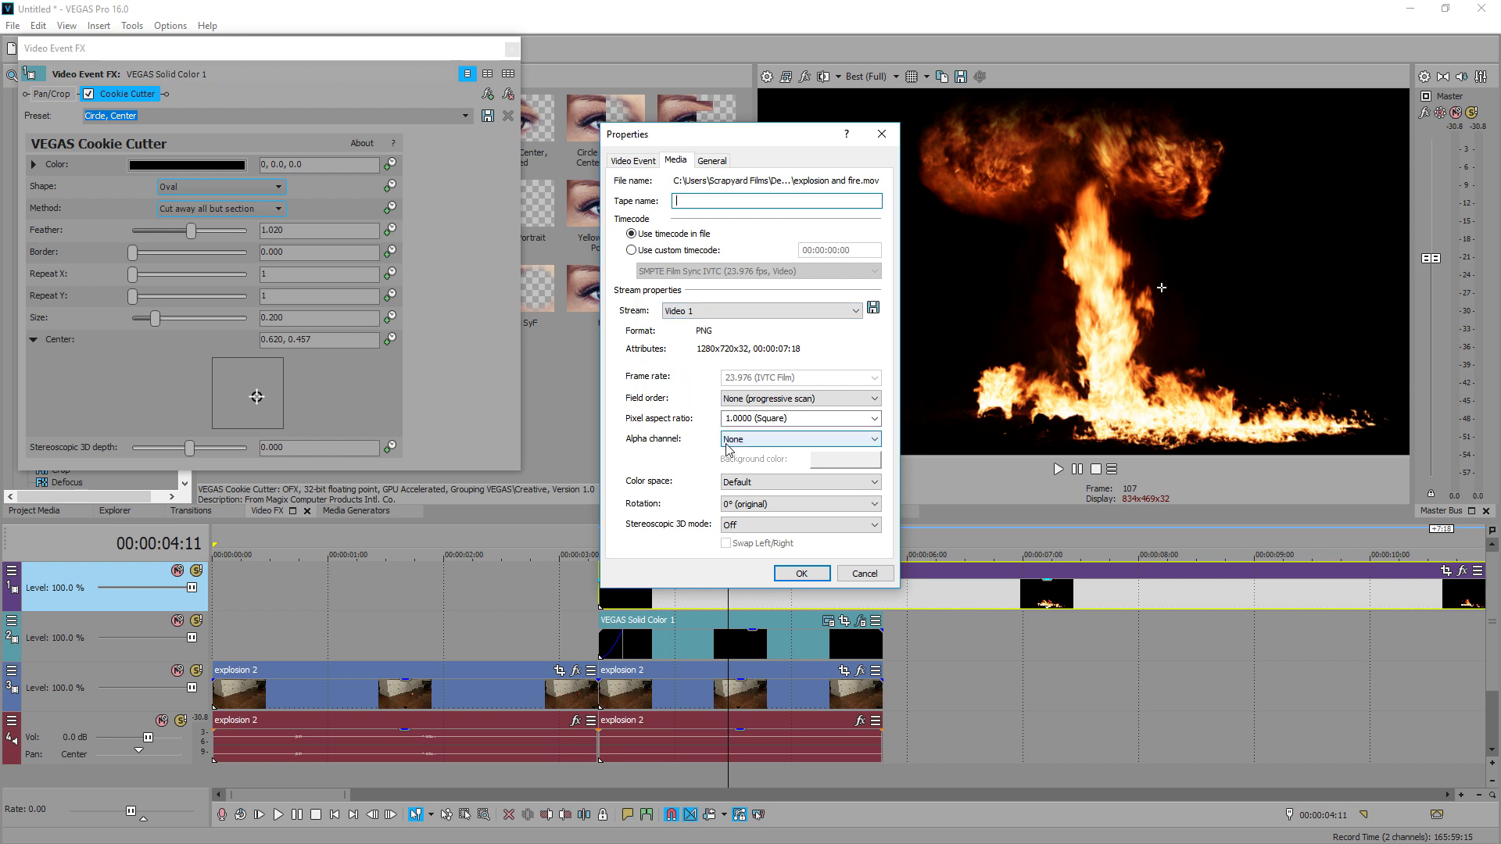
left_click(732, 439)
left_click(742, 475)
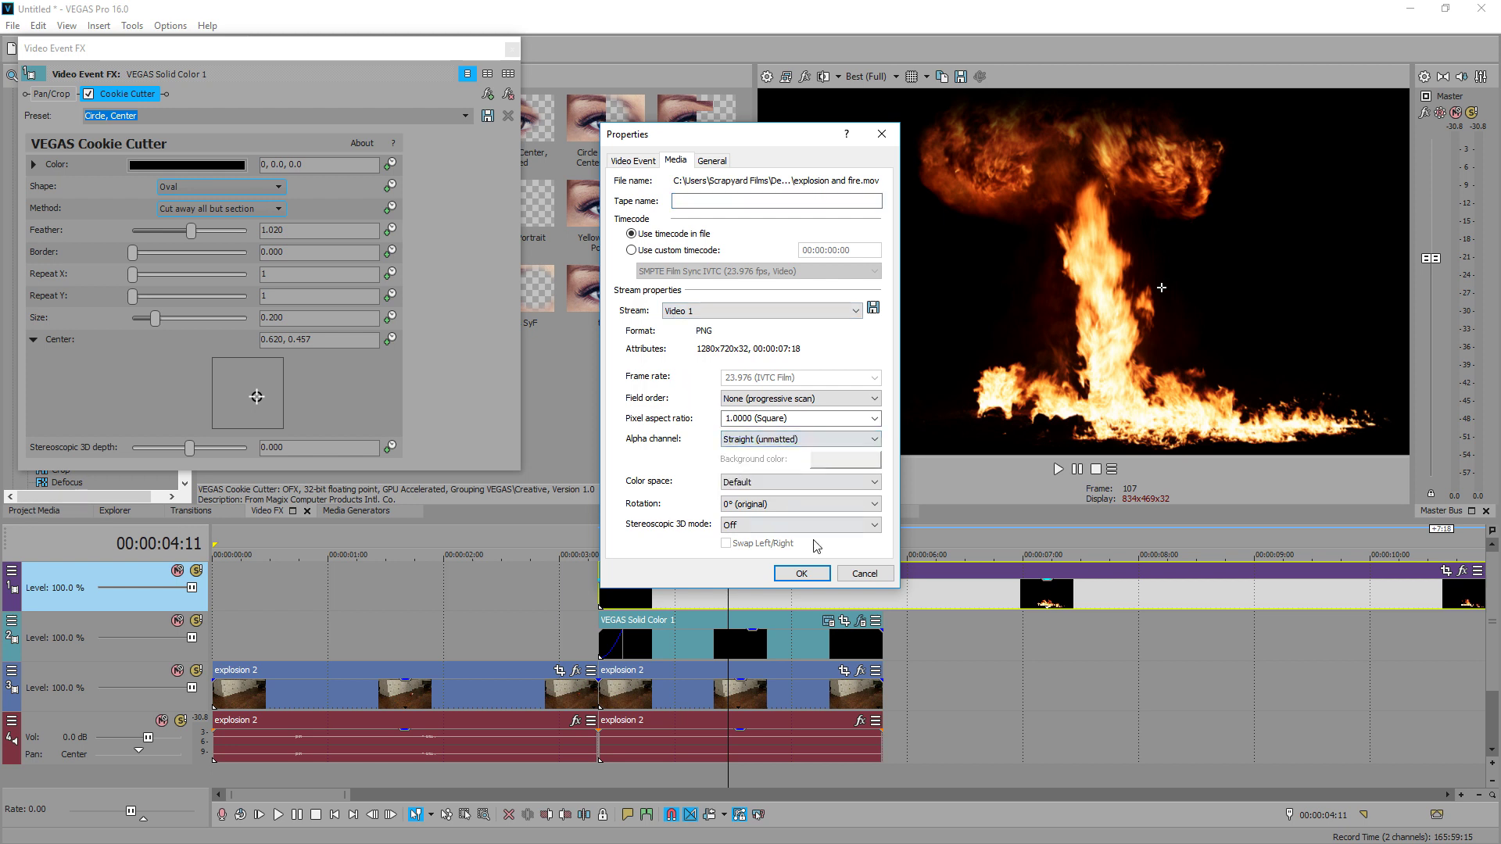
Step: Confirm the alpha change and play back the fire composite from the clip's start
left_click(820, 576)
left_click(668, 600)
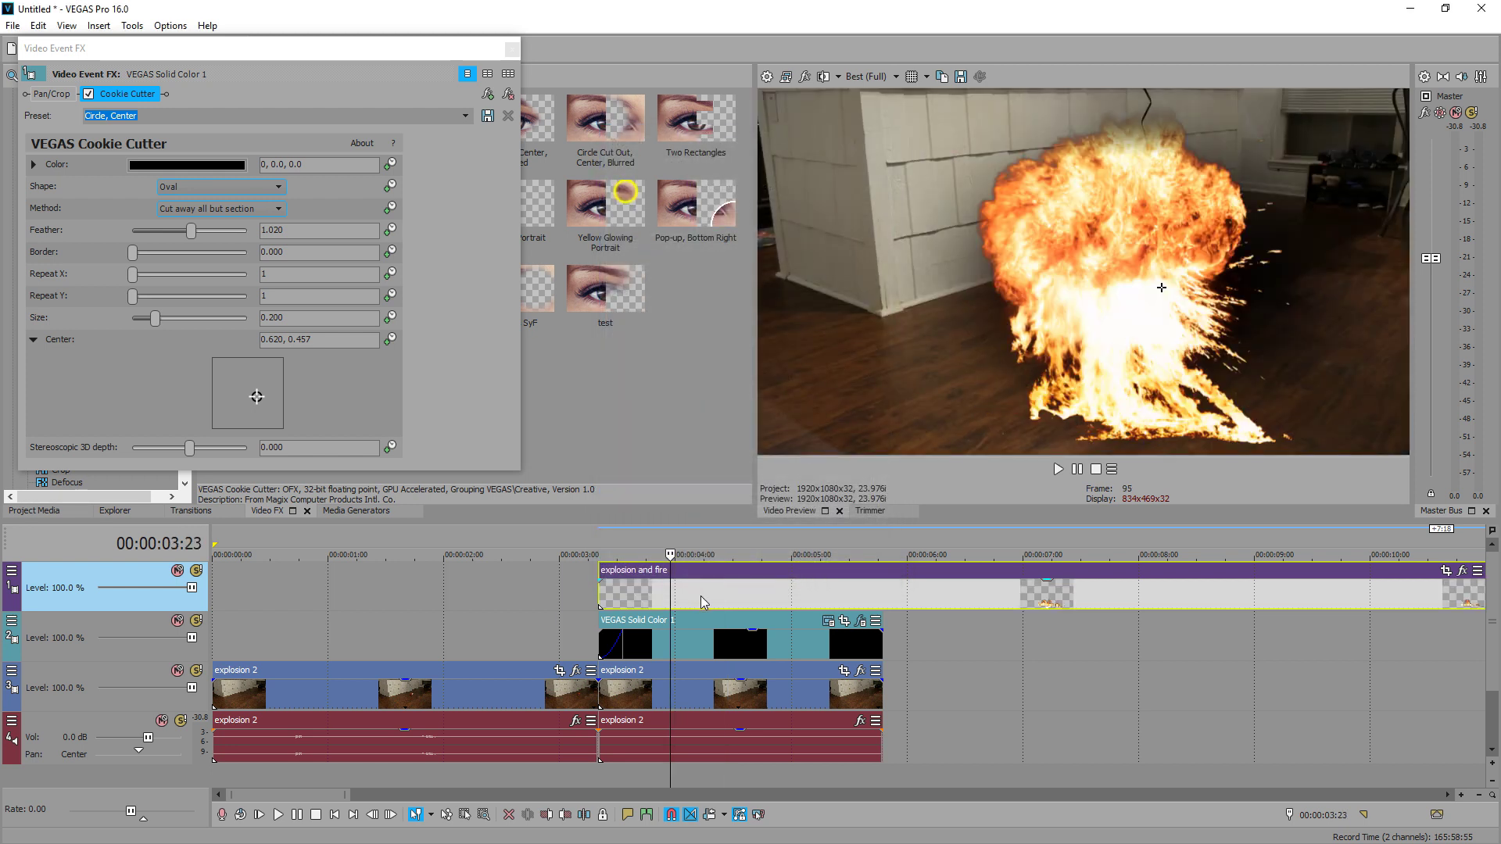
left_click(666, 600)
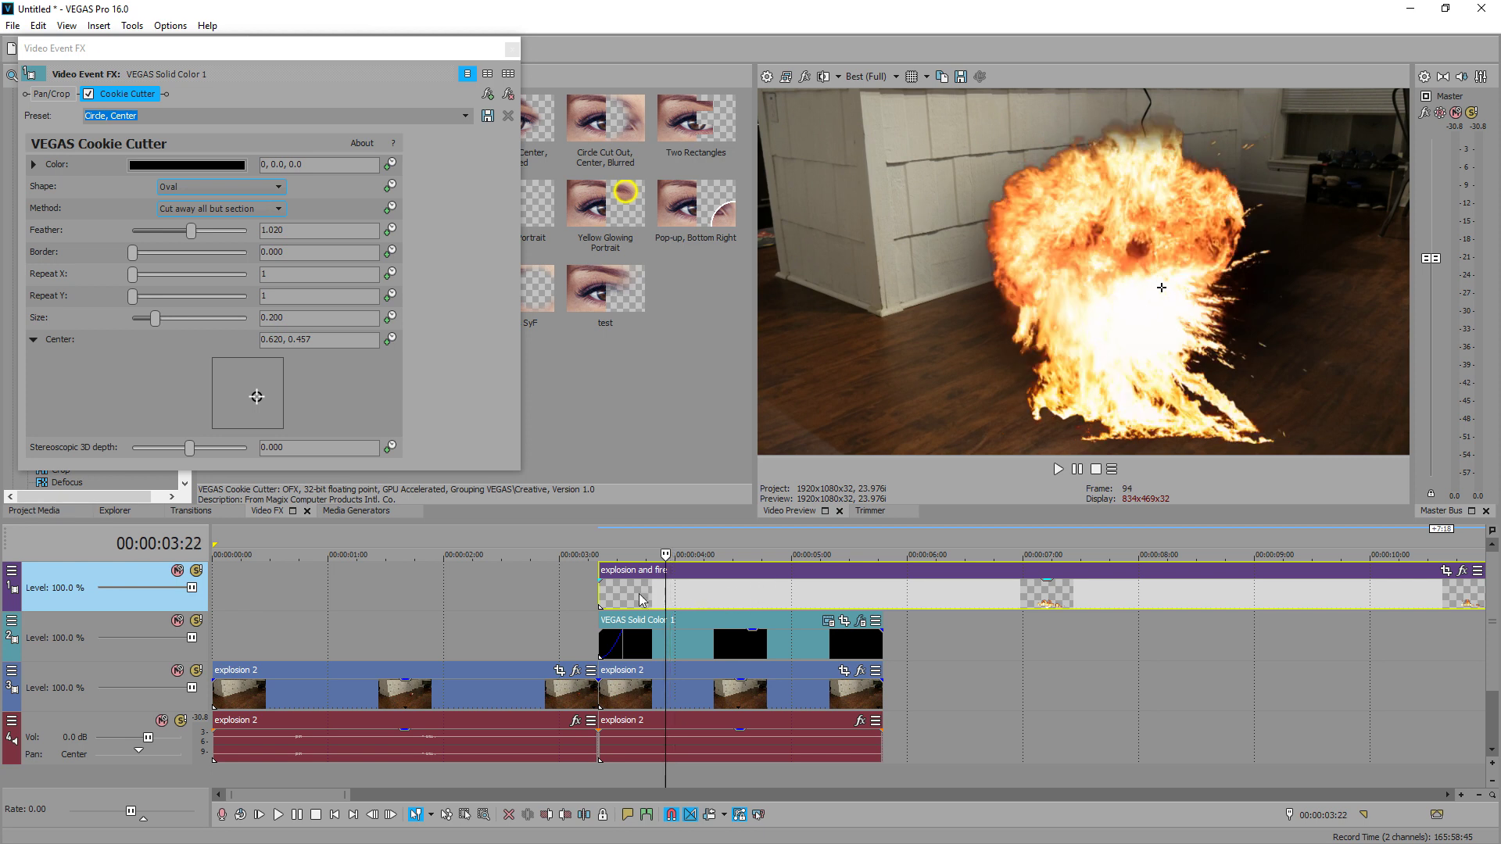
left_click(637, 600)
left_click(632, 598)
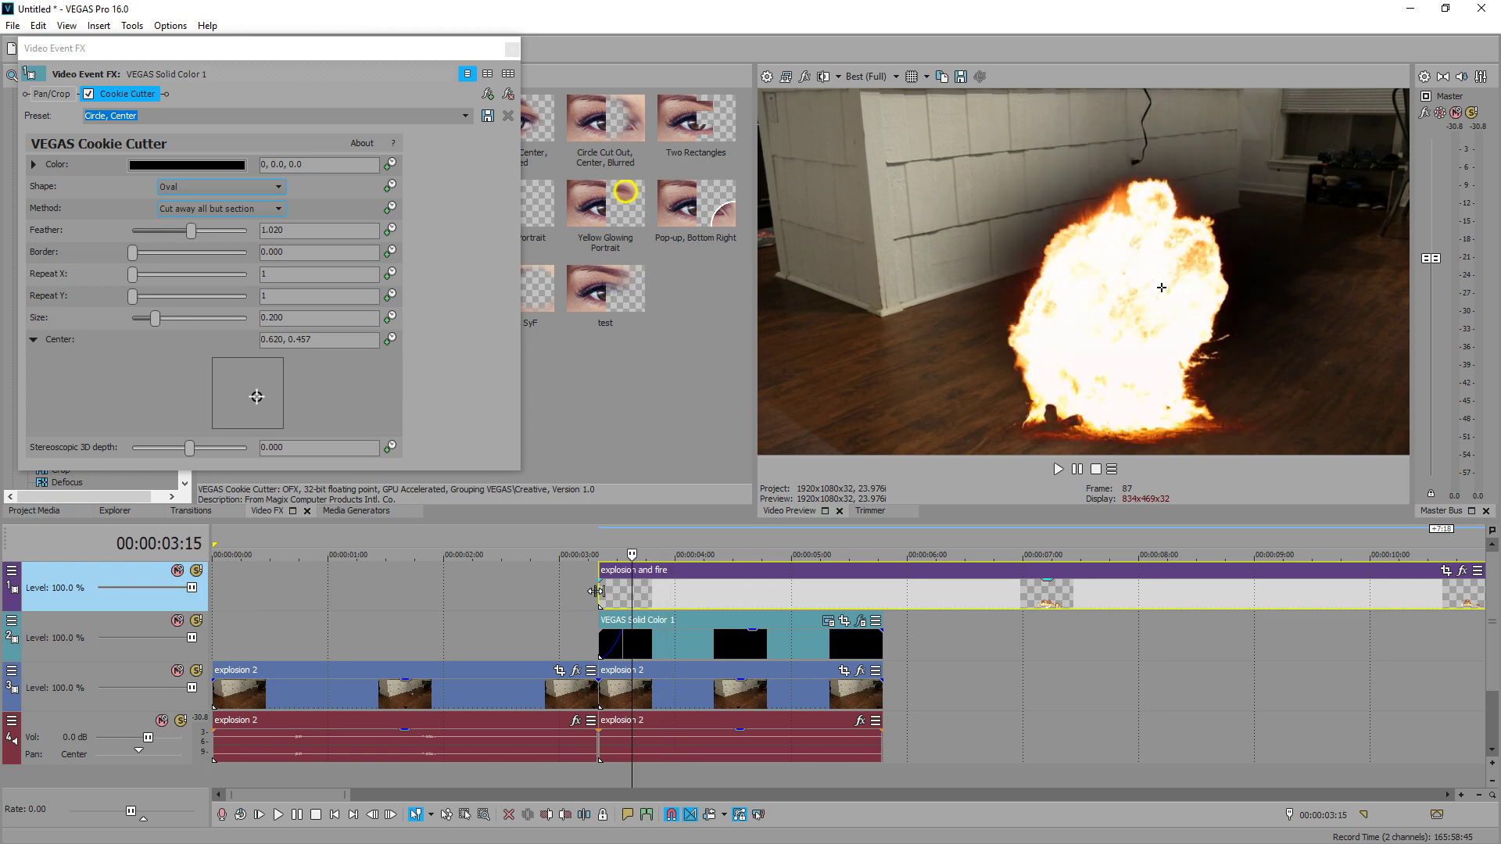
left_click(594, 592)
key("space")
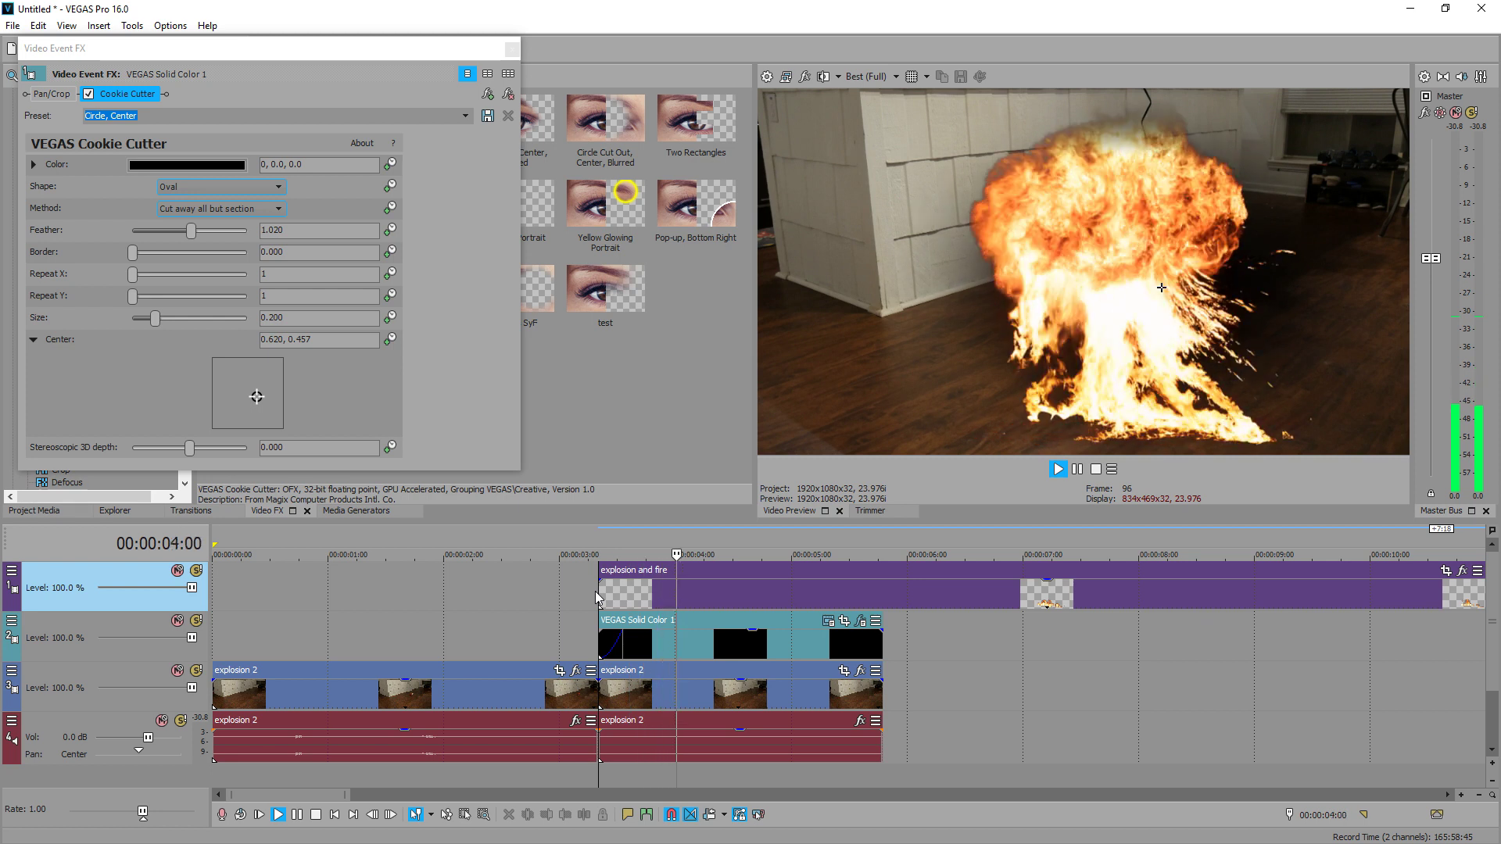
key("Return")
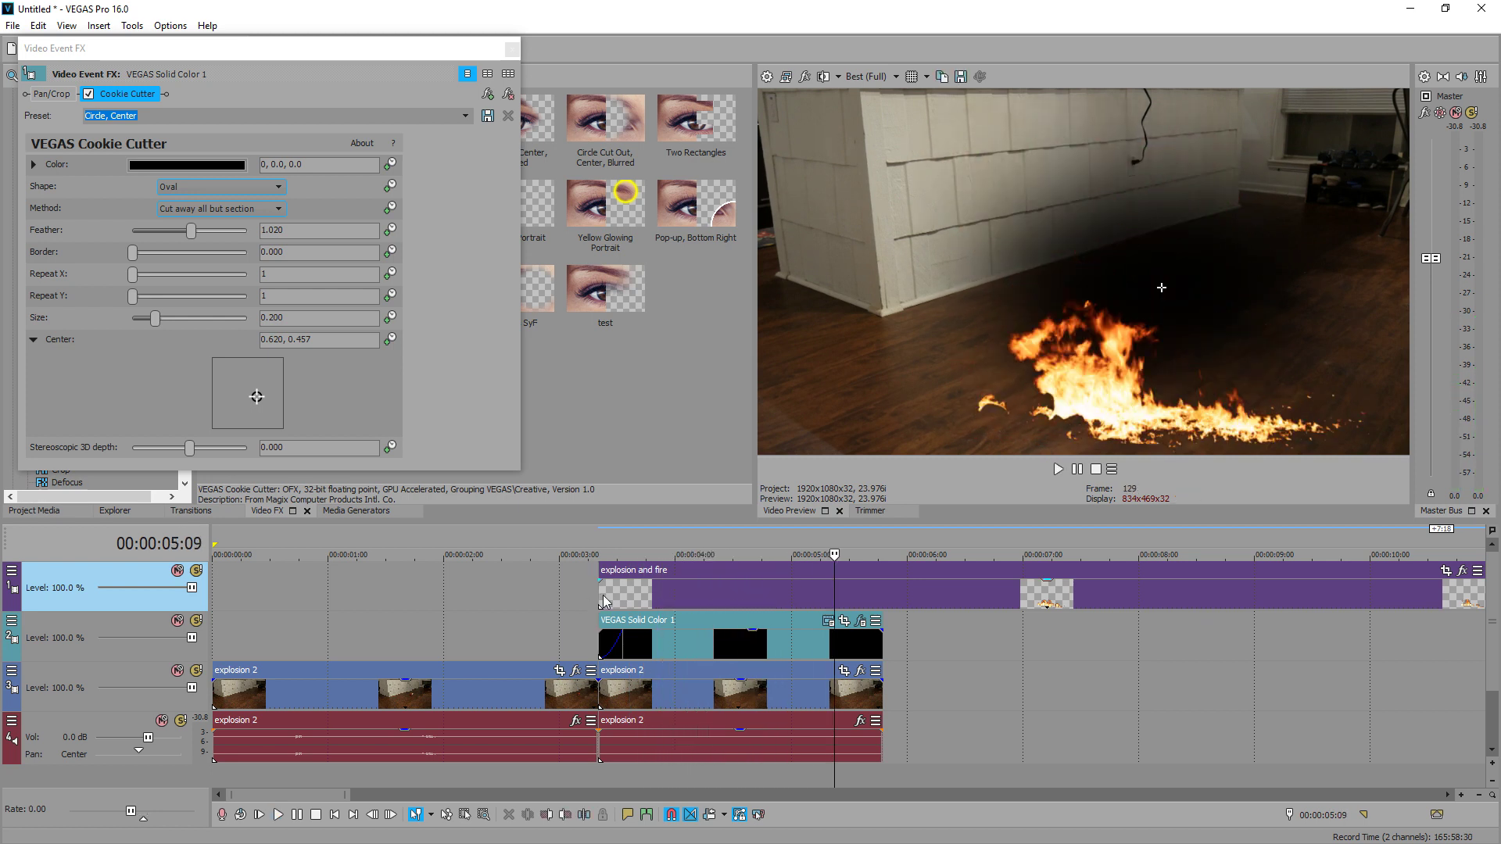
Step: Trim the fire clip's end to match the others and slide it to start at 00:00:03:07
left_click(603, 594)
scroll(852, 616, "down", 3)
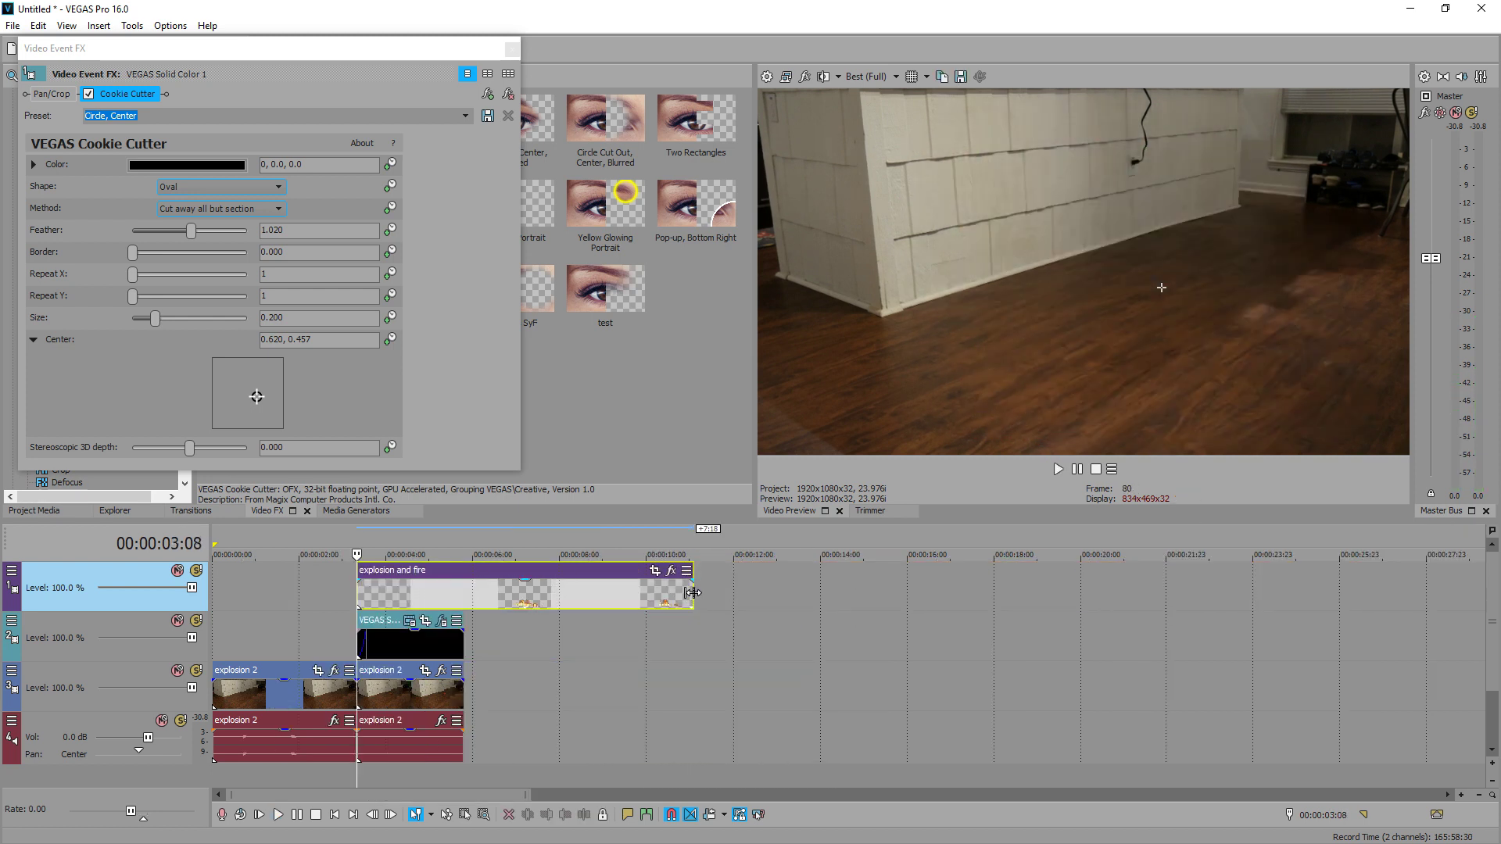
left_click_drag(690, 576, 463, 578)
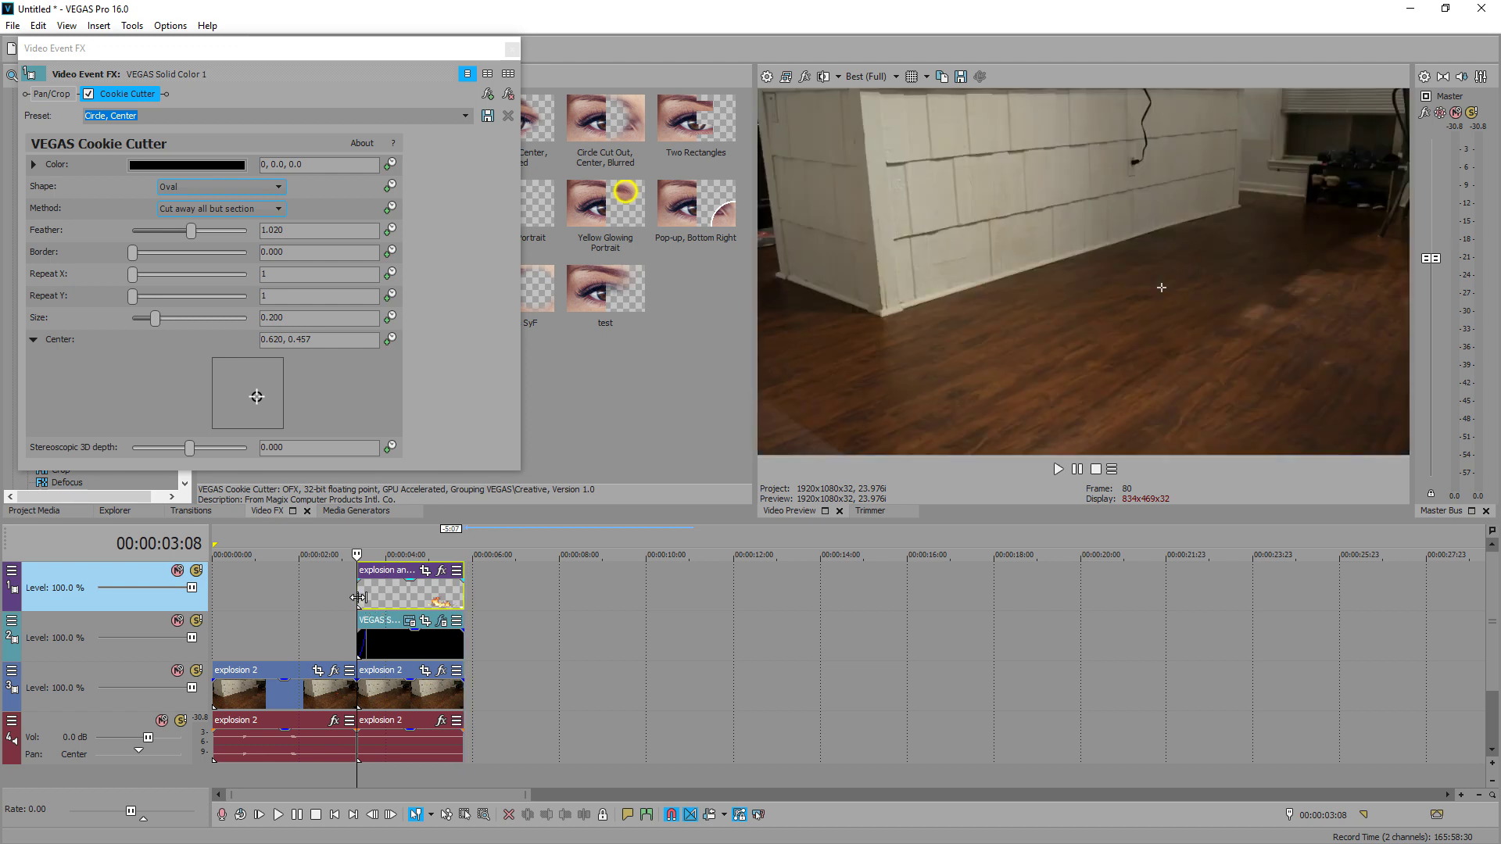
scroll(391, 600, "up", 5)
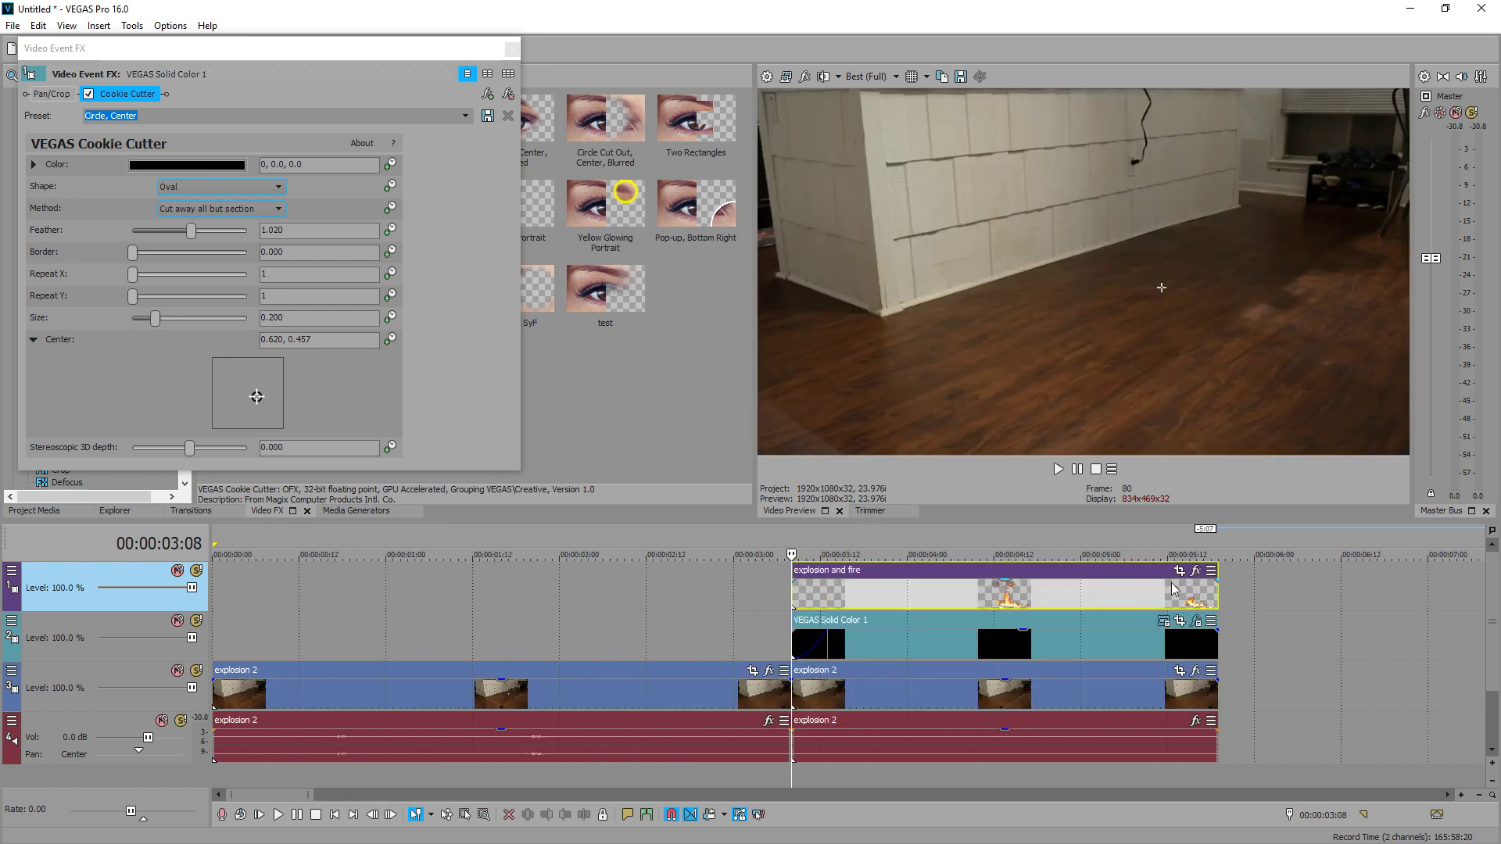
key("Left")
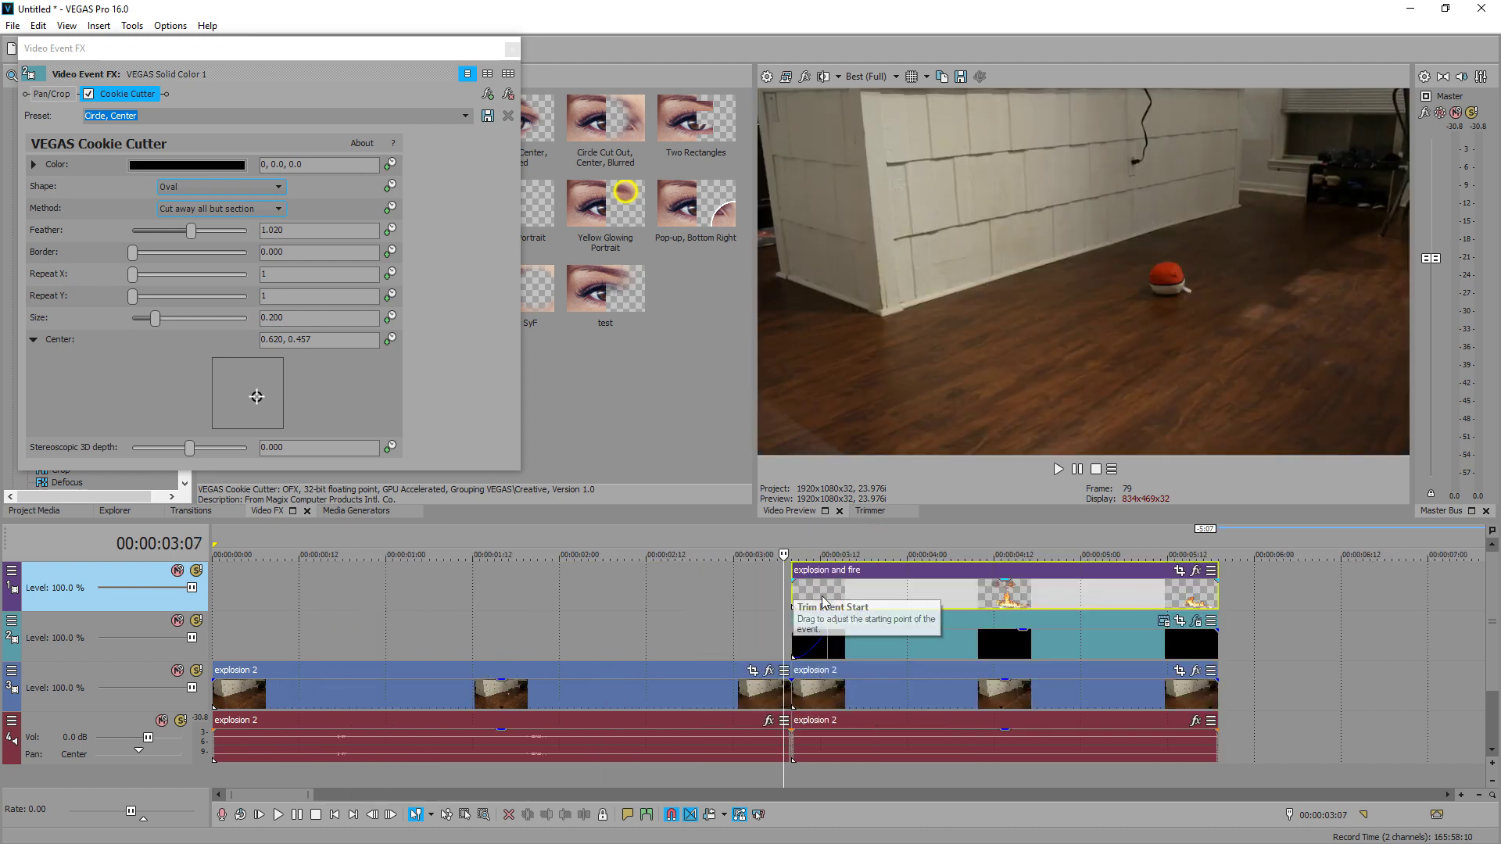
left_click_drag(928, 600, 917, 599)
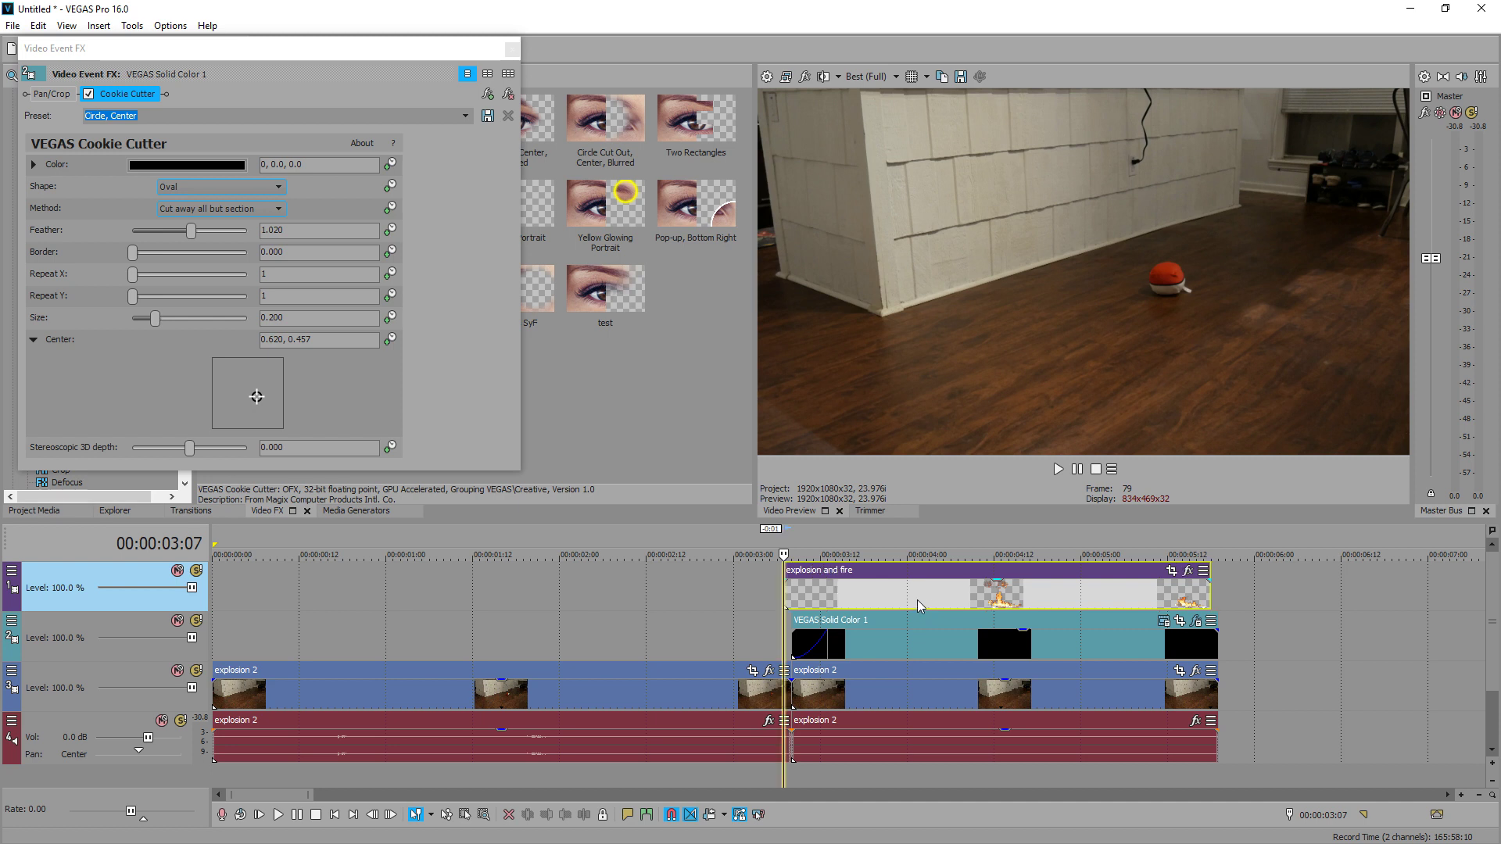
Step: Open Pan/Crop for the fire clip and nudge the clip slightly earlier near 00:00:03:10
left_click(1171, 571)
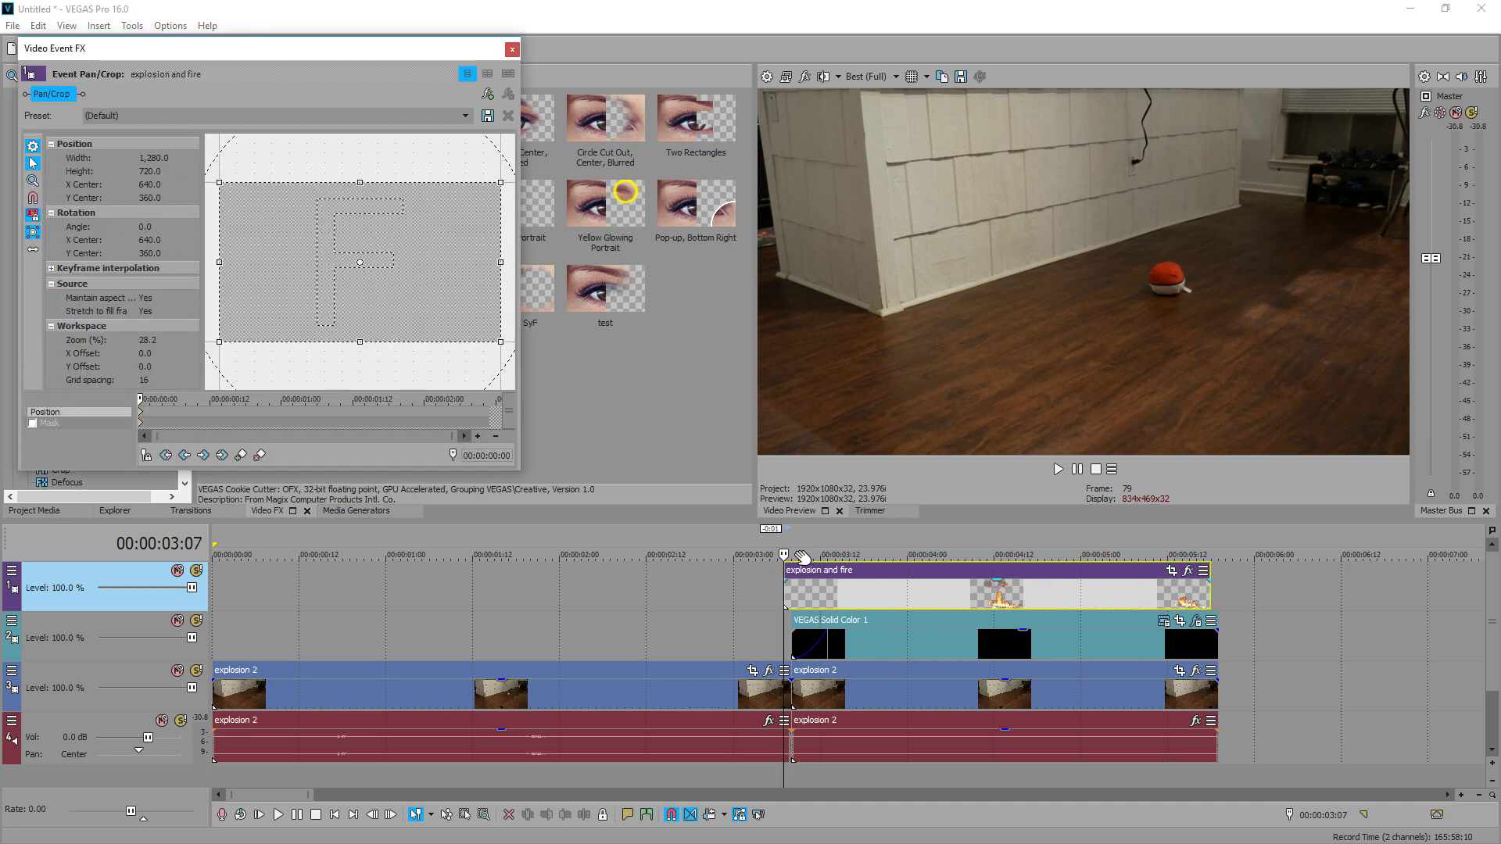
left_click(781, 587)
key("Right")
key("Right")
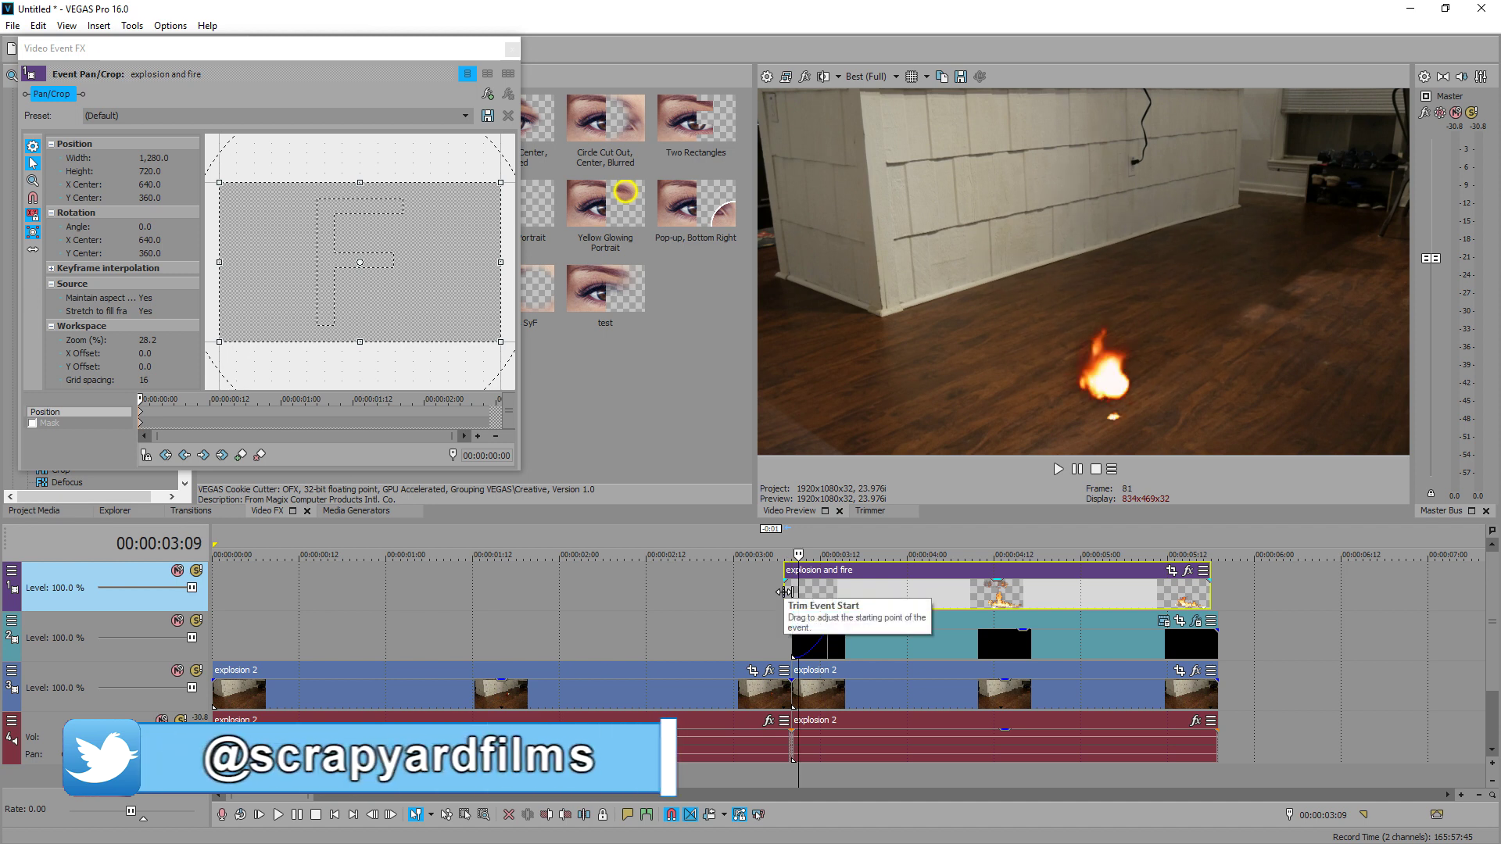
key("Right")
left_click_drag(858, 593, 845, 592)
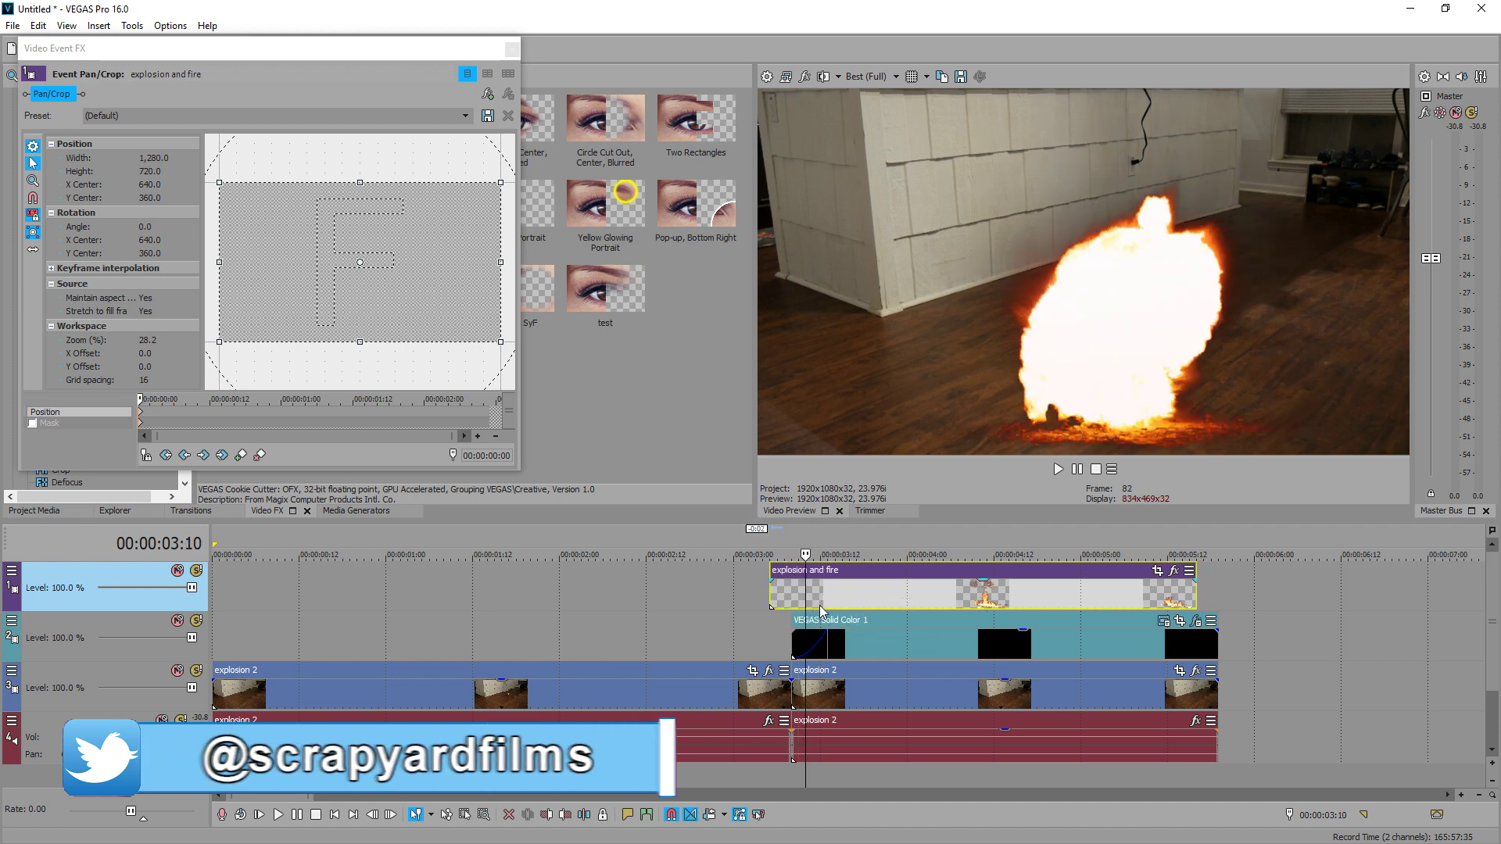
left_click(789, 632)
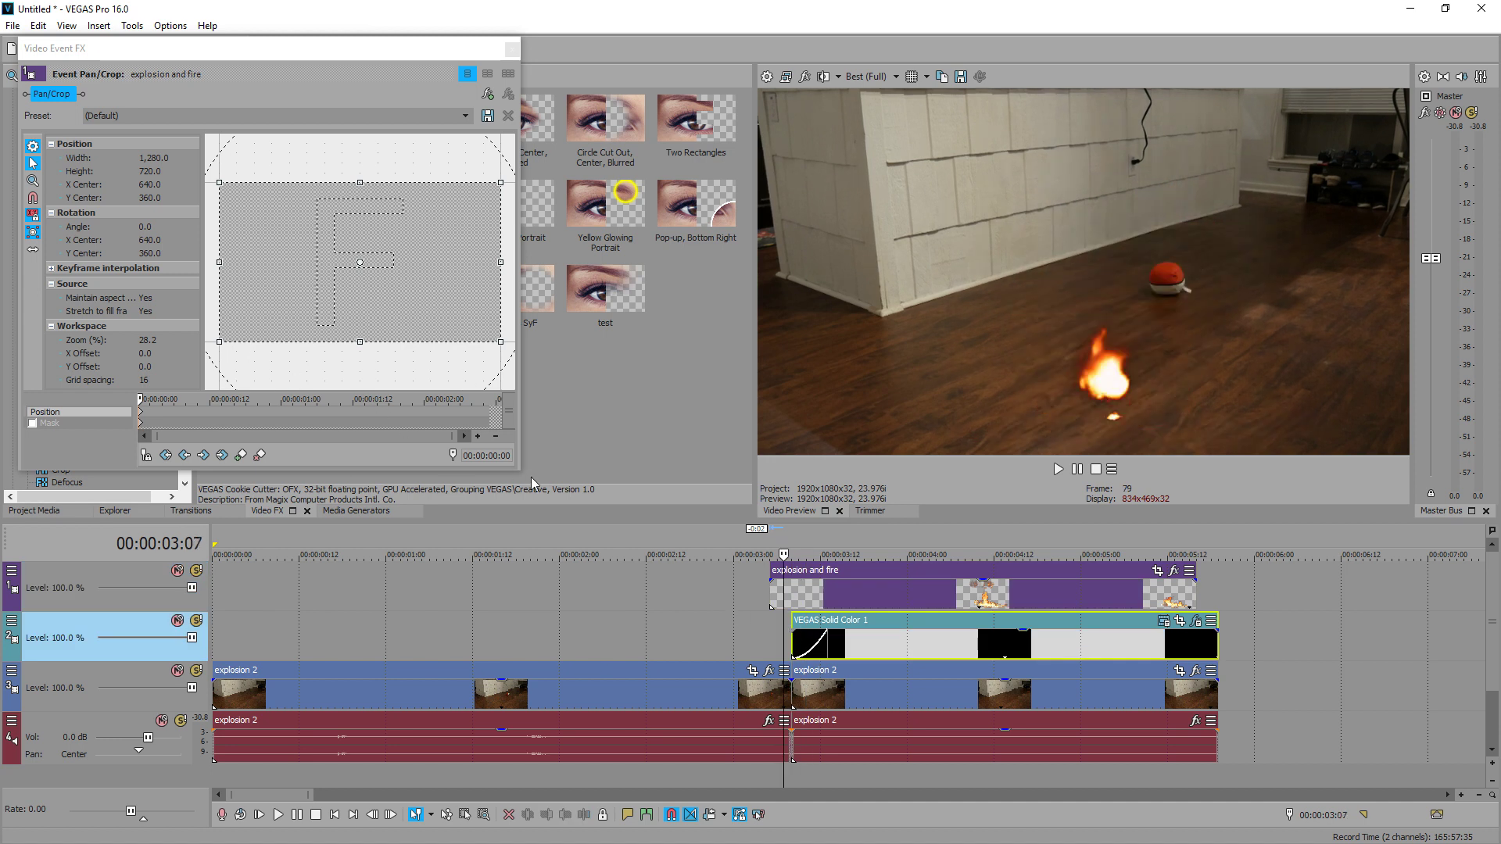
Step: Recentre the fire at 502.2, 556.9 and align its event with the solid colour clip
left_click_drag(519, 469, 711, 507)
scroll(556, 335, "down", 4)
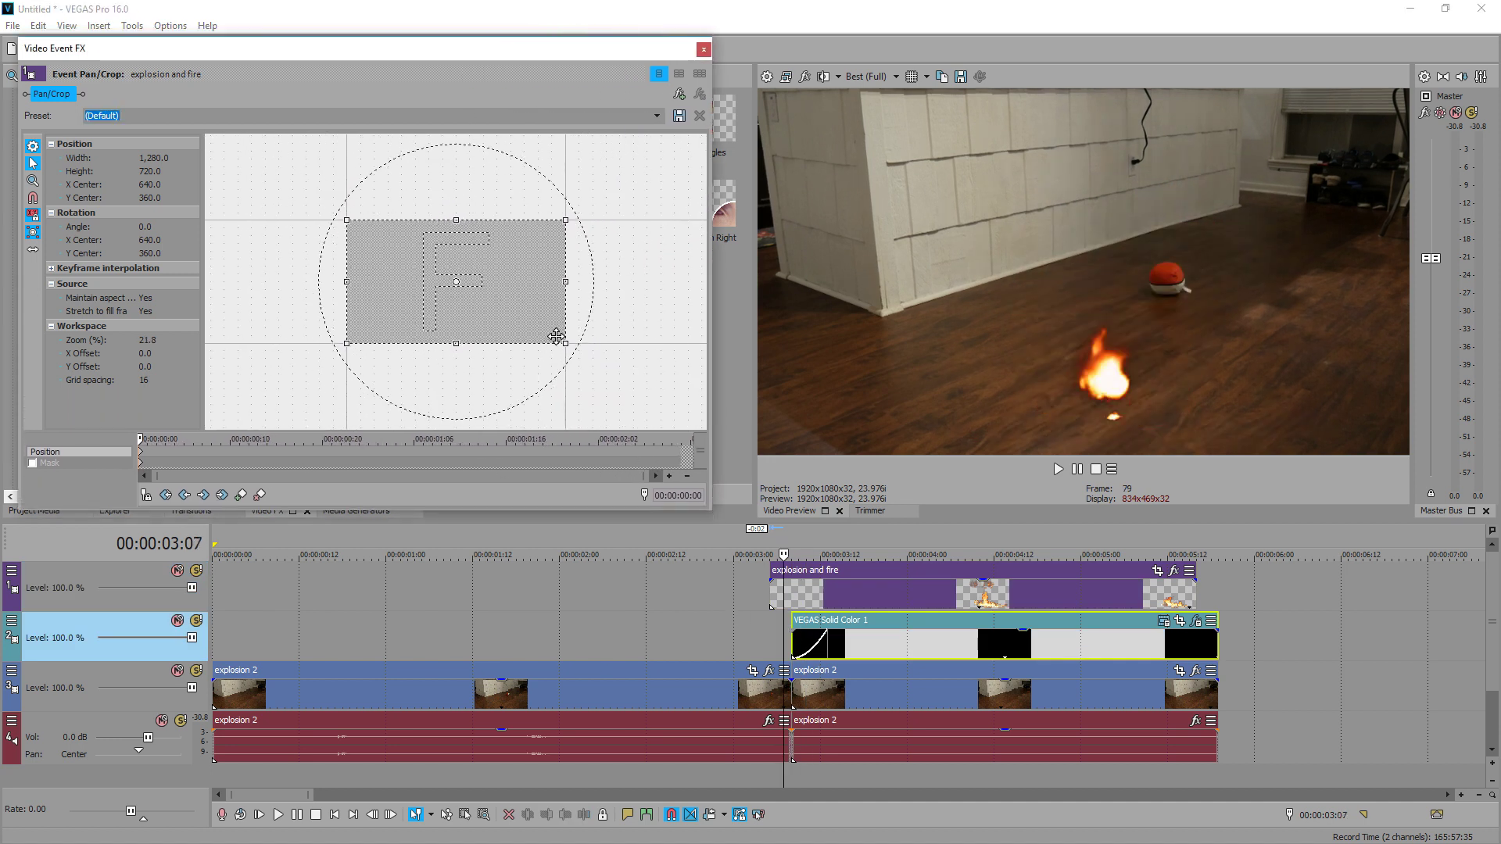
left_click_drag(501, 295, 476, 287)
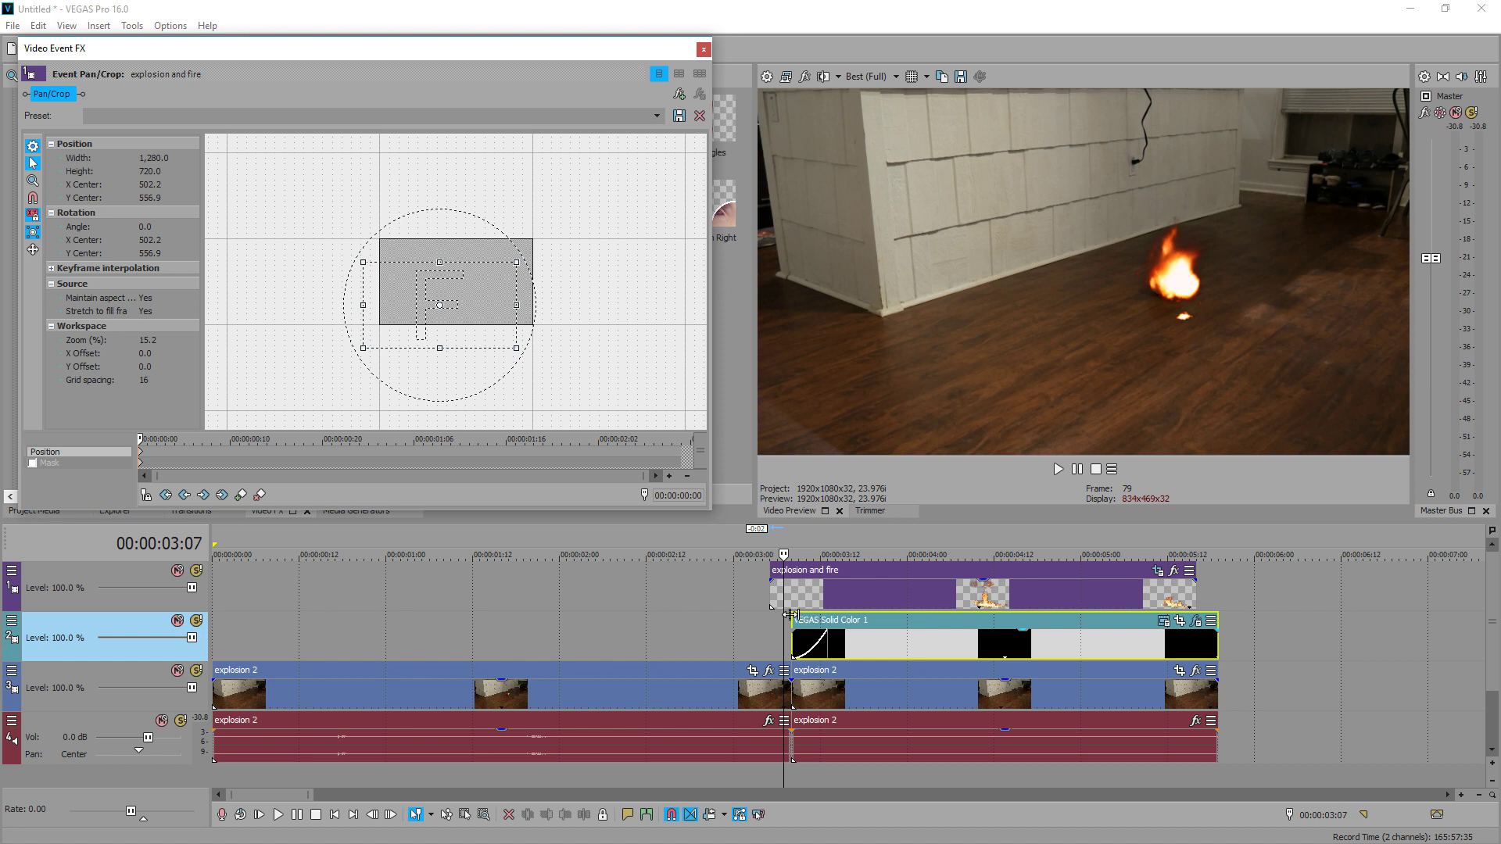
left_click_drag(813, 601, 835, 601)
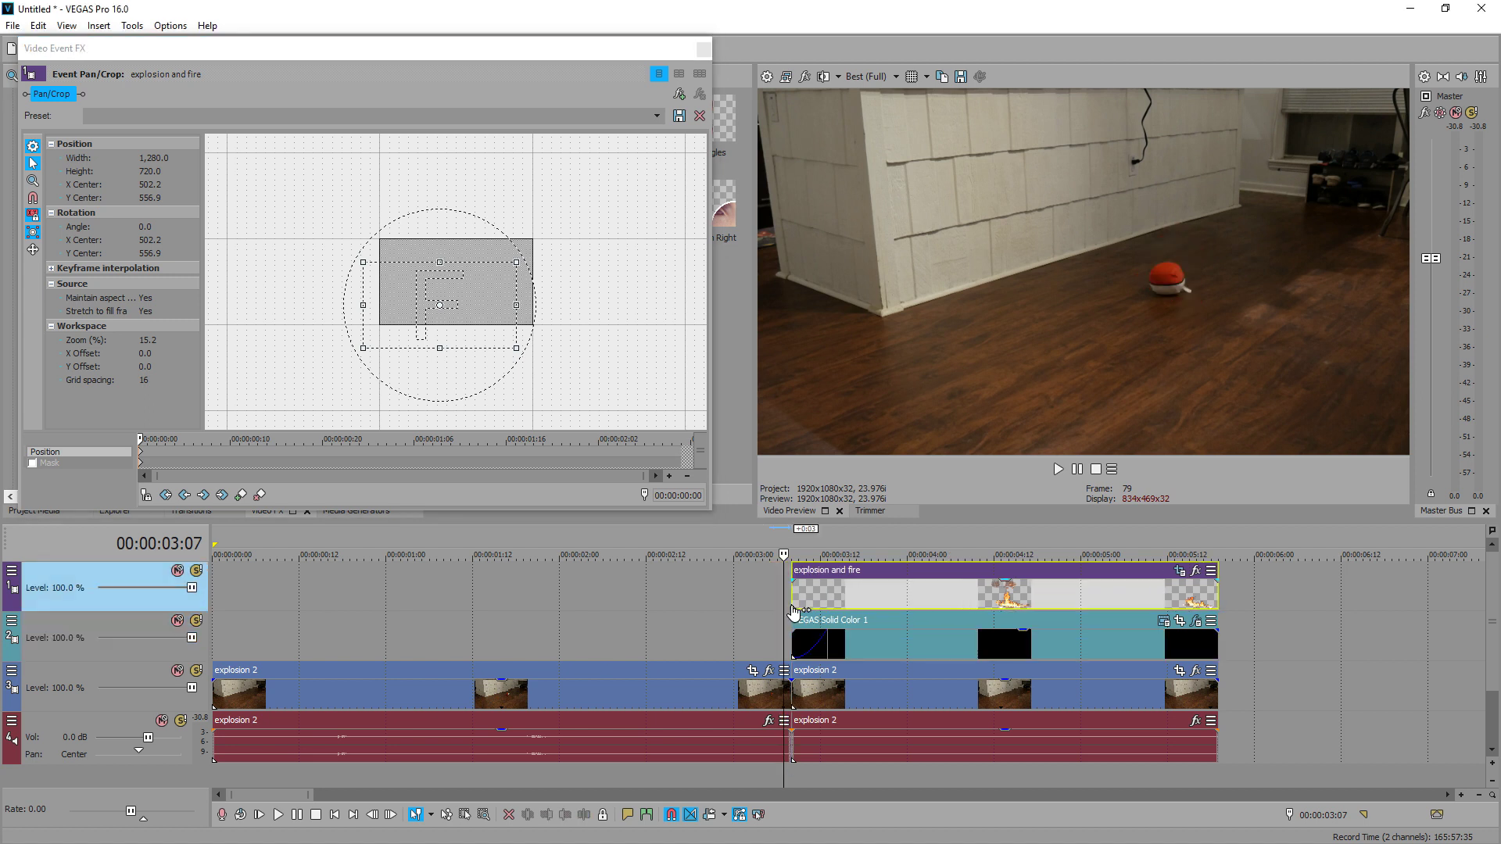
left_click(703, 48)
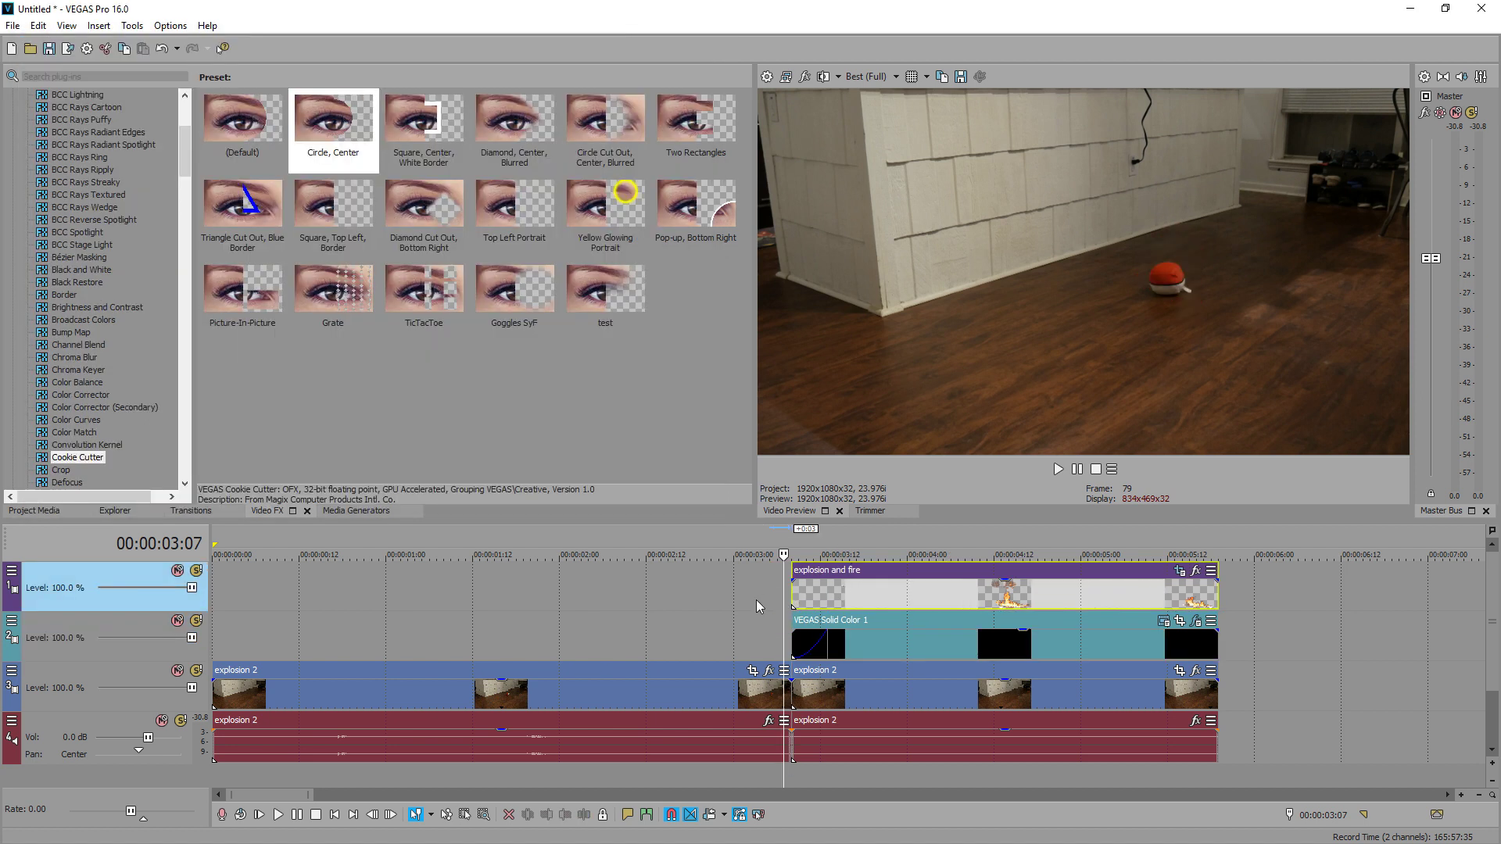
Step: Start the explosion and fire event two frames earlier and preview the new timing
left_click(732, 598)
key("space")
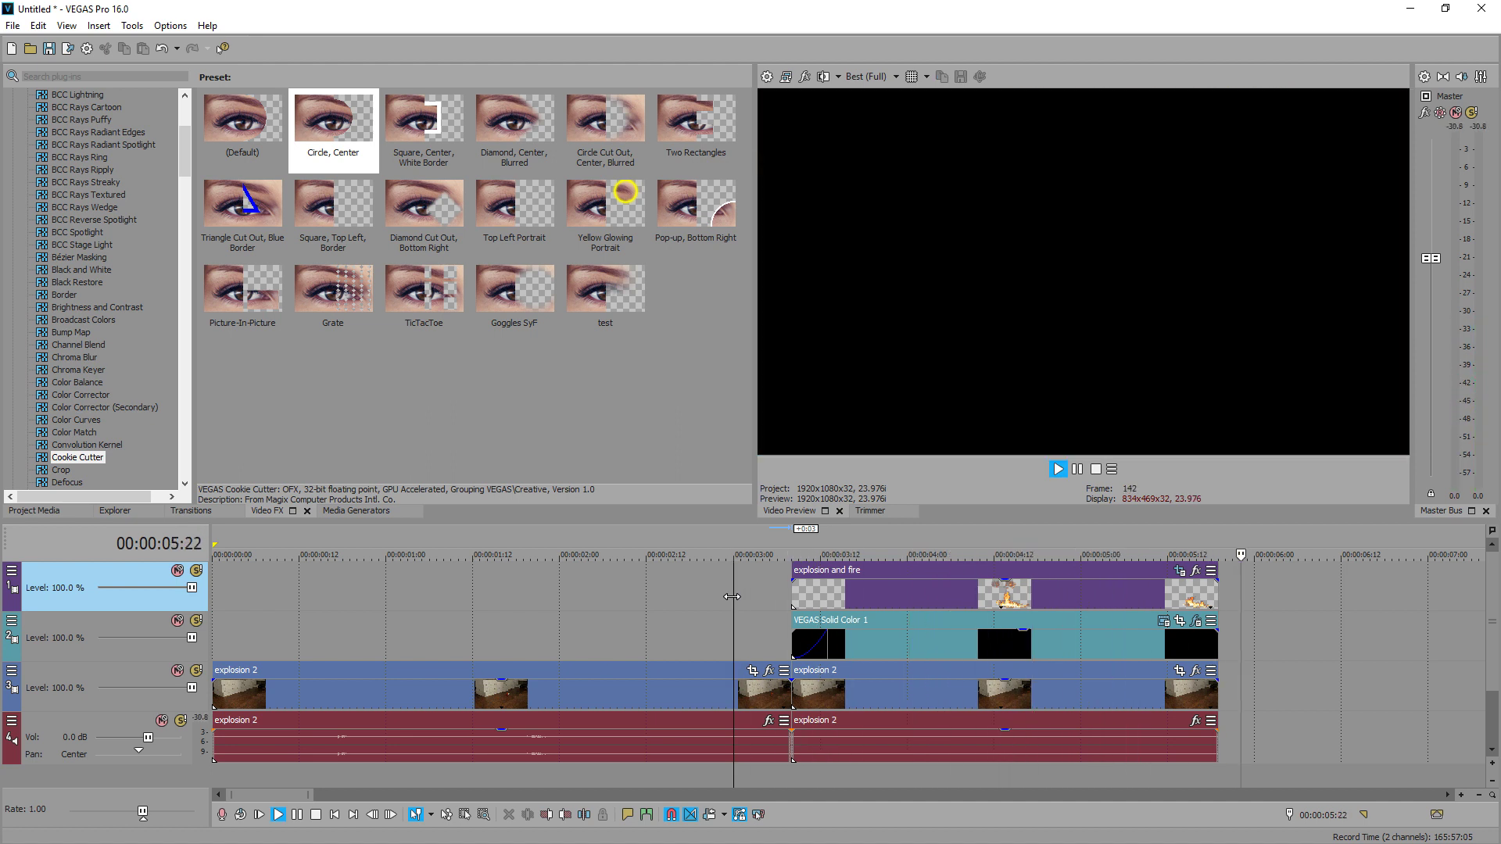
key("space")
left_click(791, 598)
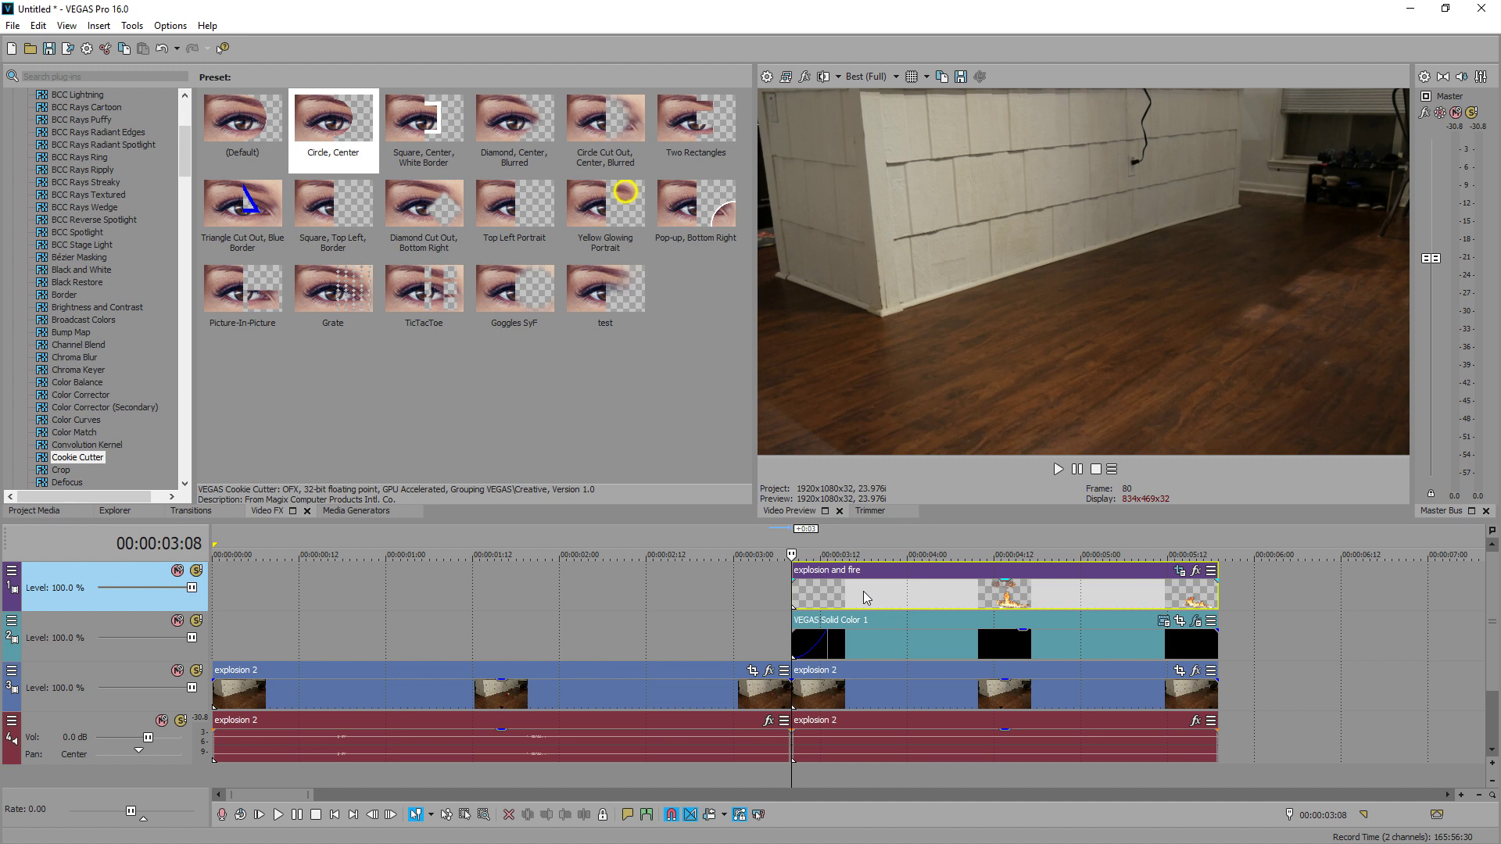
left_click_drag(863, 591, 842, 590)
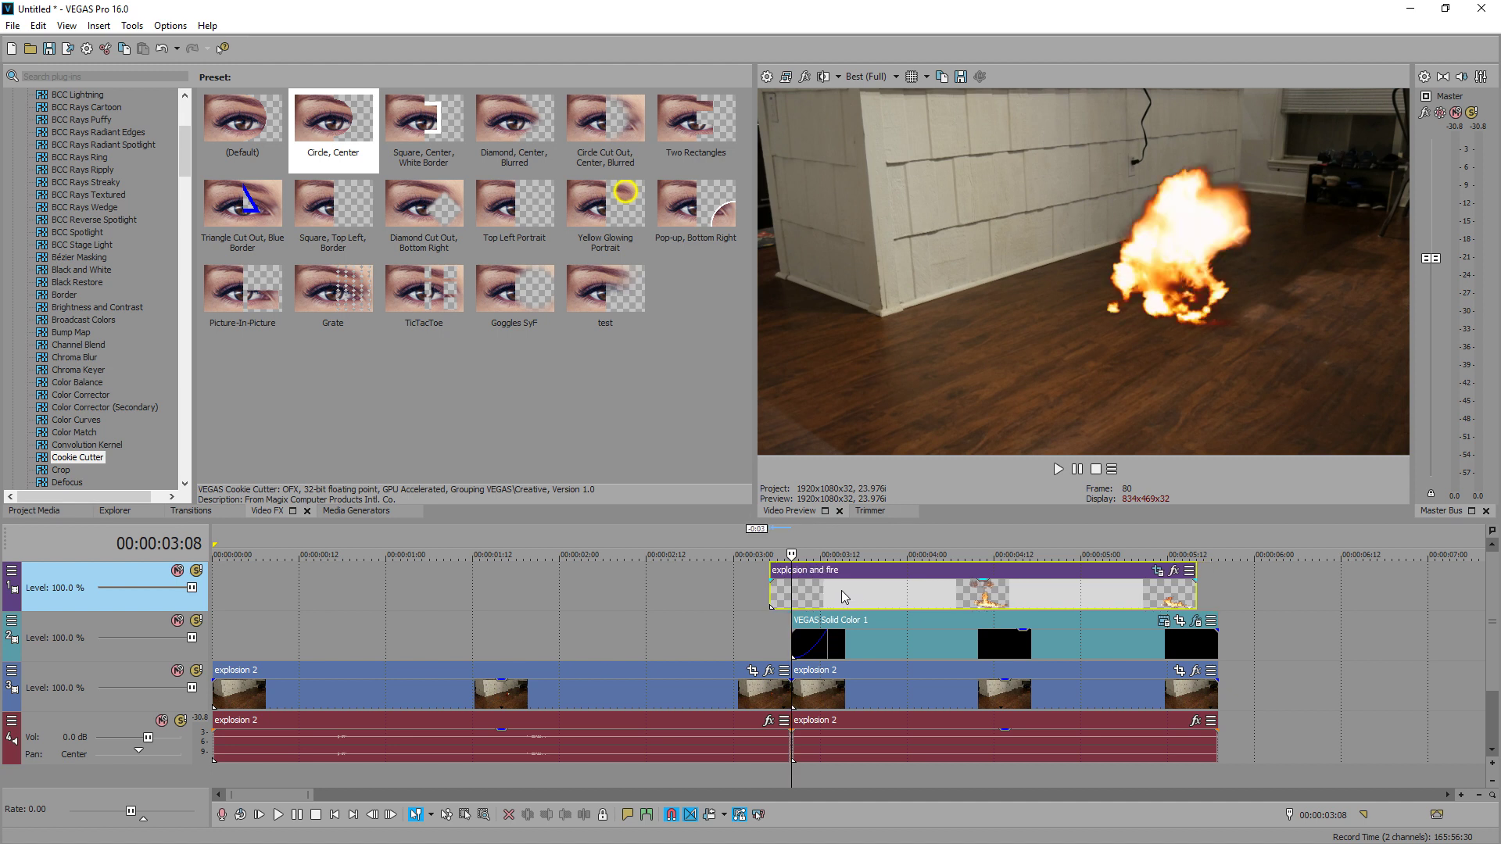
left_click(655, 595)
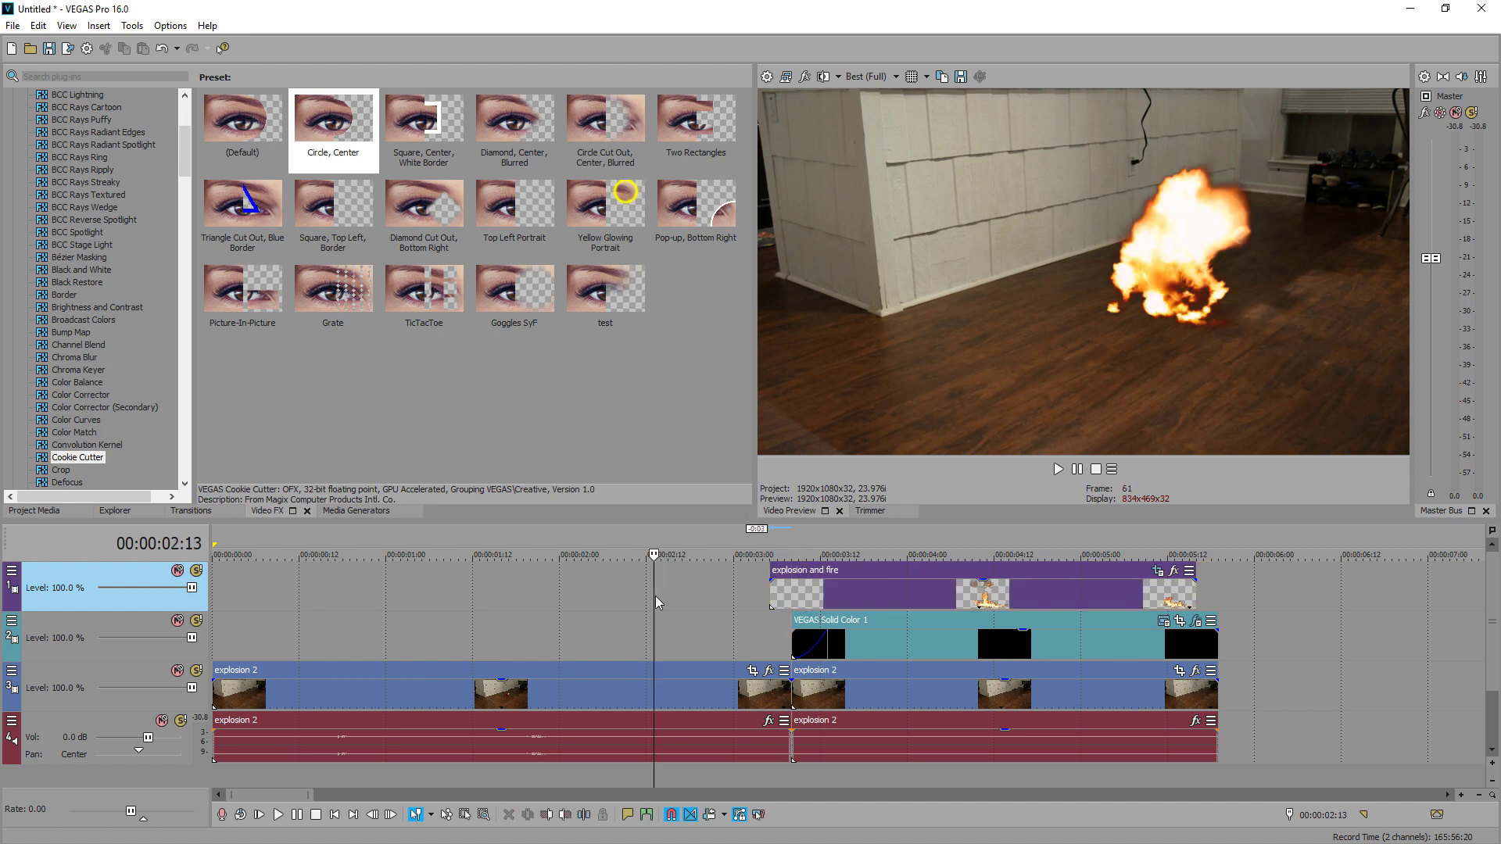
key("space")
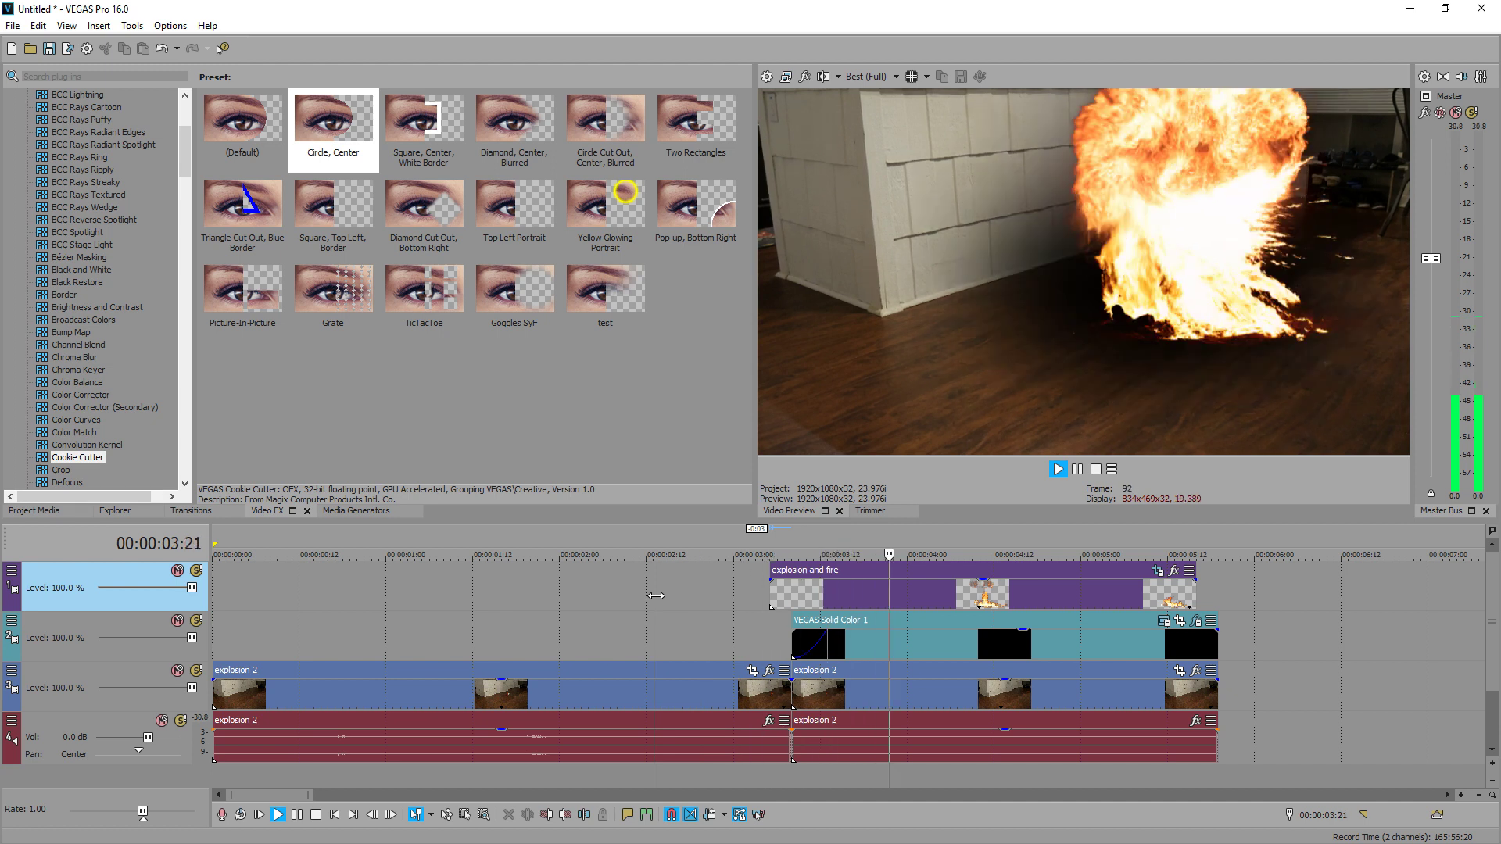
key("Return")
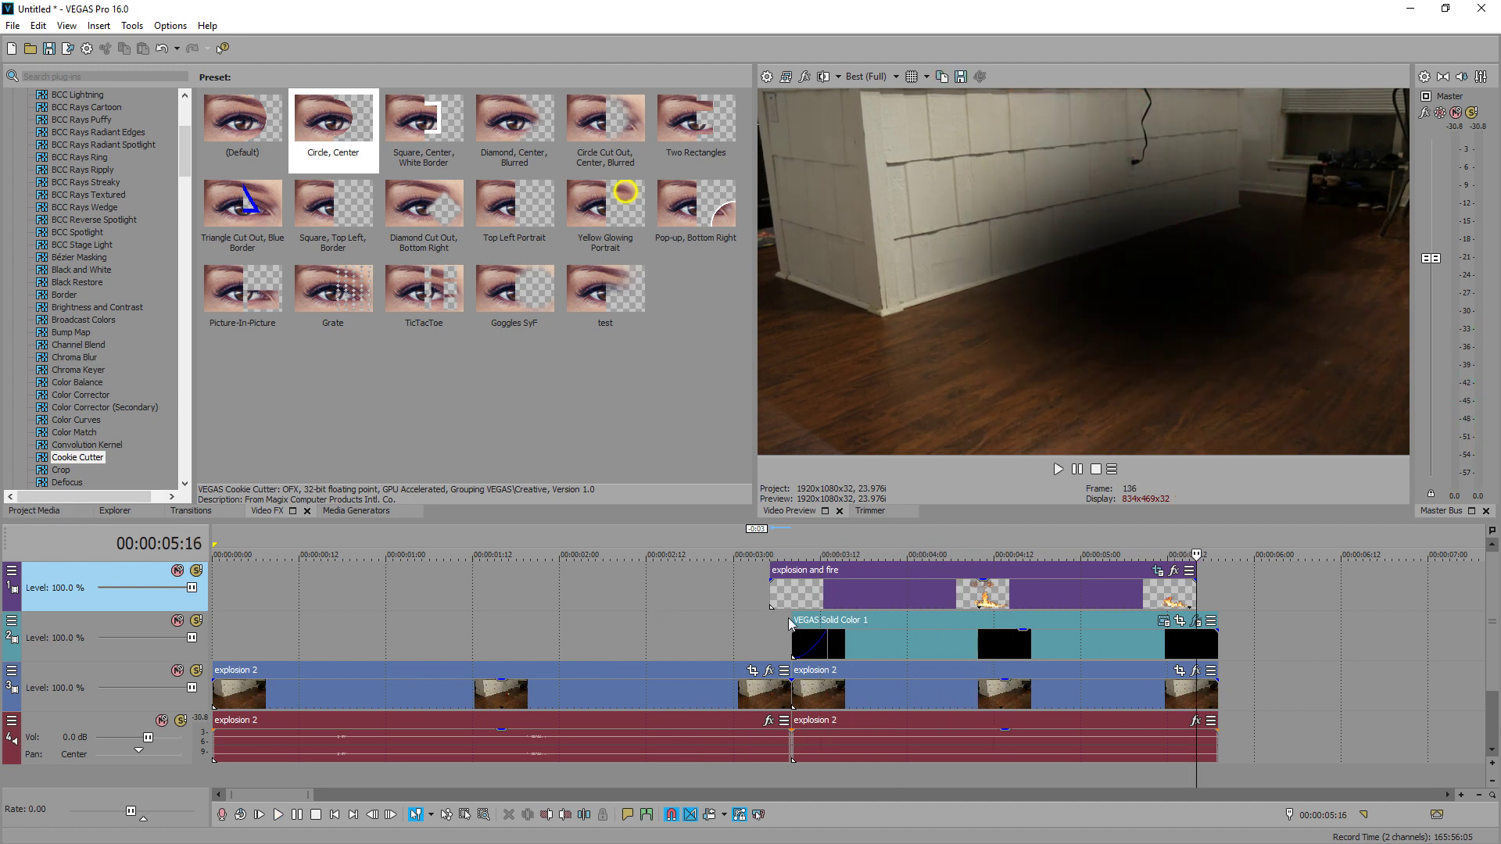
Step: Preview the blast from its start, then at quarter speed pausing on the blast frame
left_click(772, 635)
key("space")
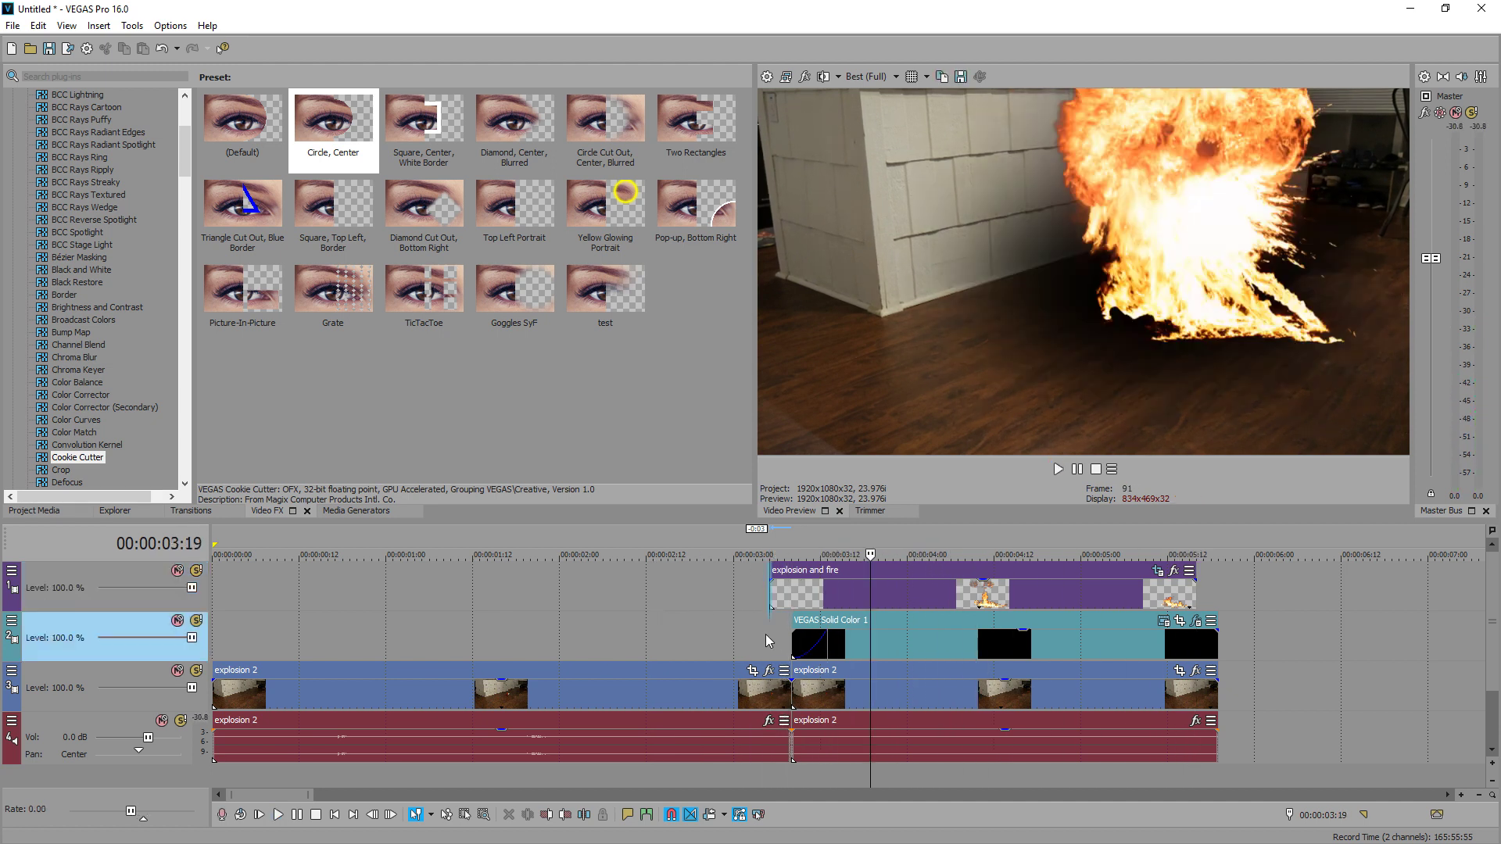
key("space")
key("l")
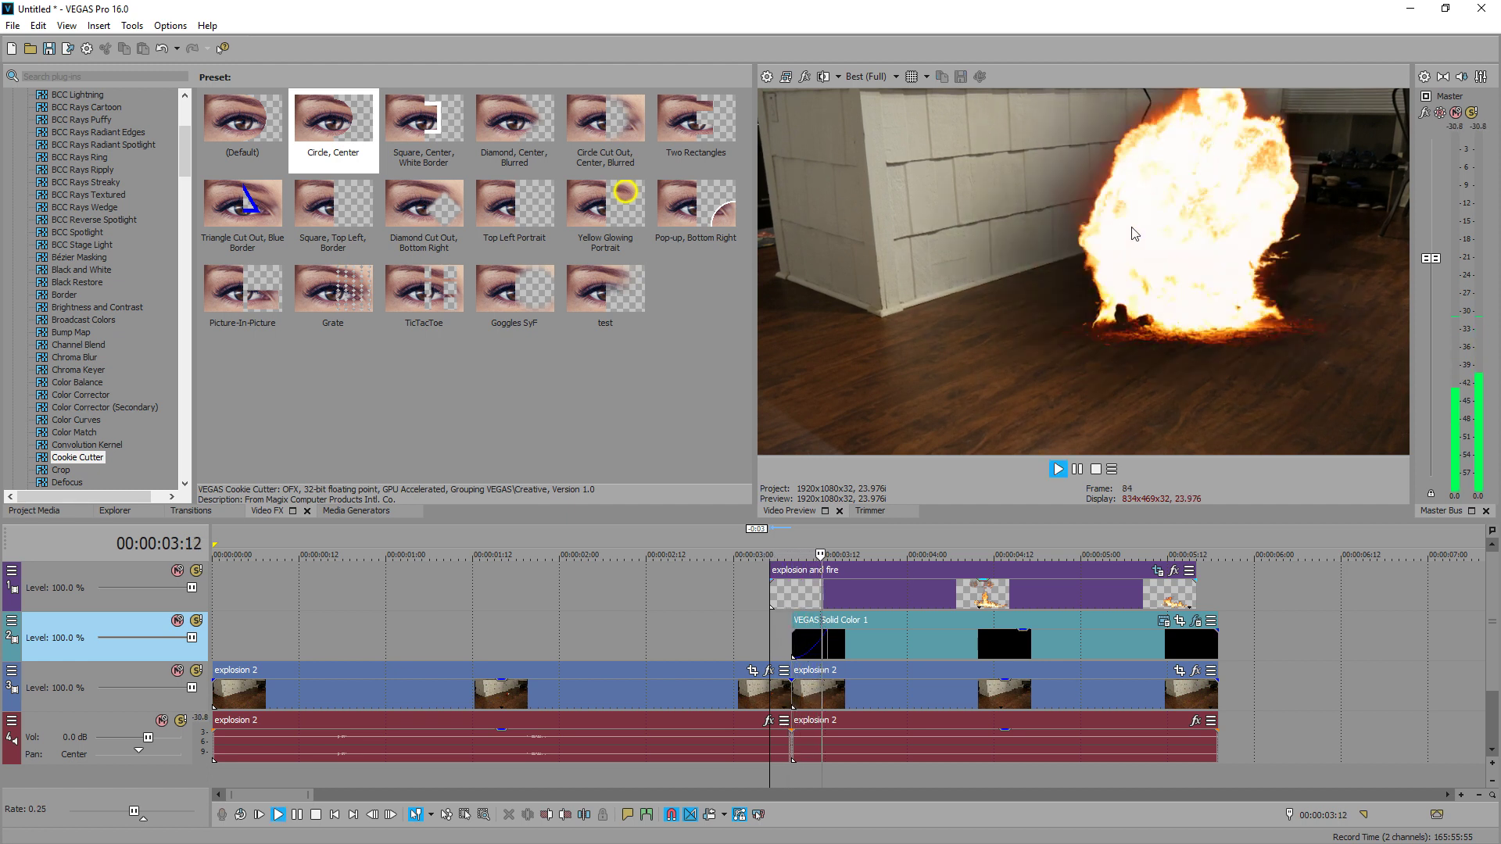
key("k")
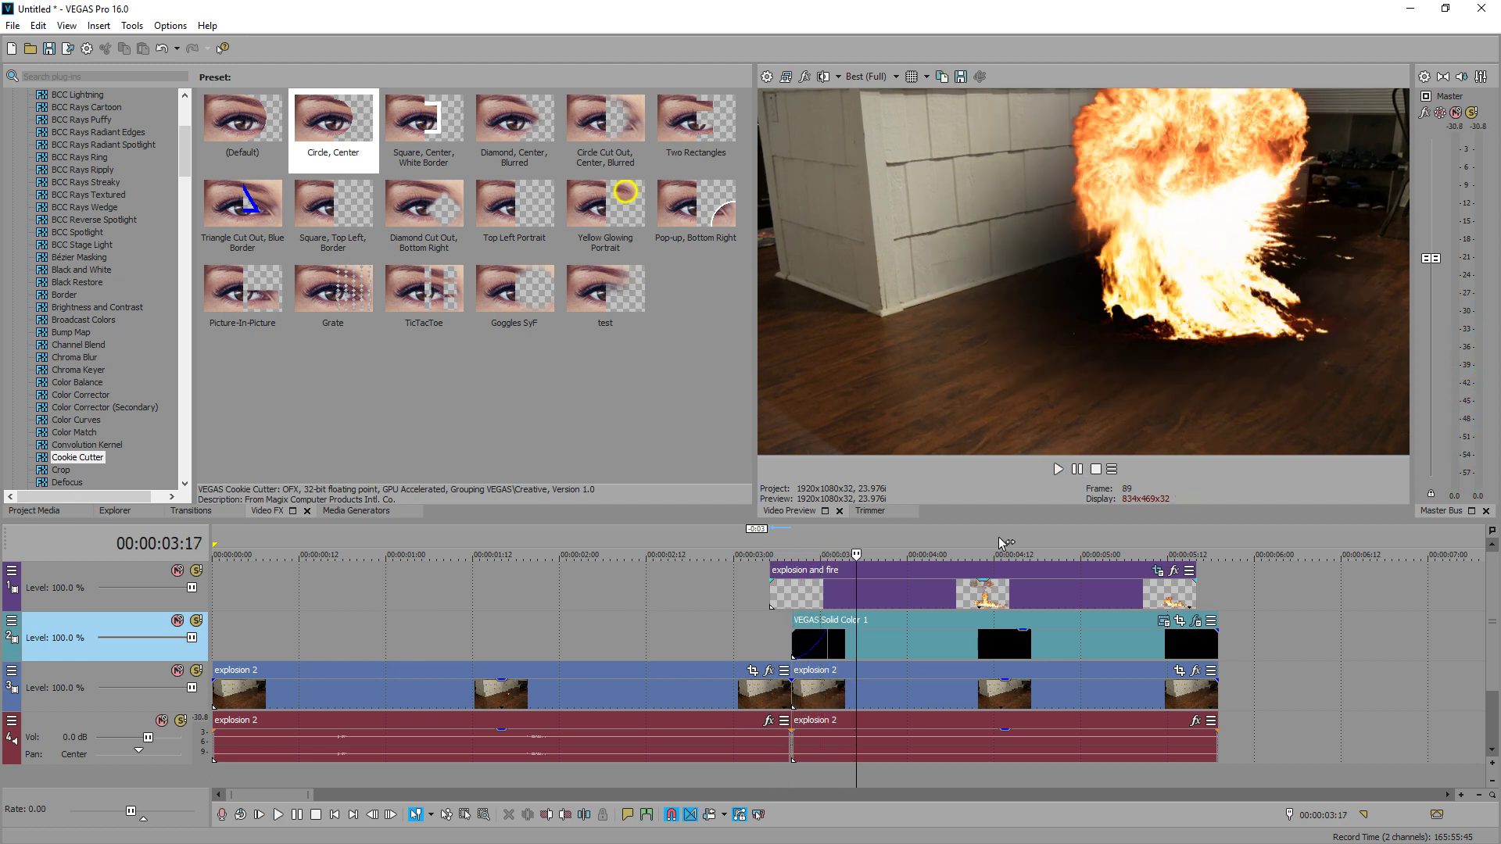
Step: Lengthen the solid colour flash's fade-in to 10 frames and play it back
left_click(857, 653)
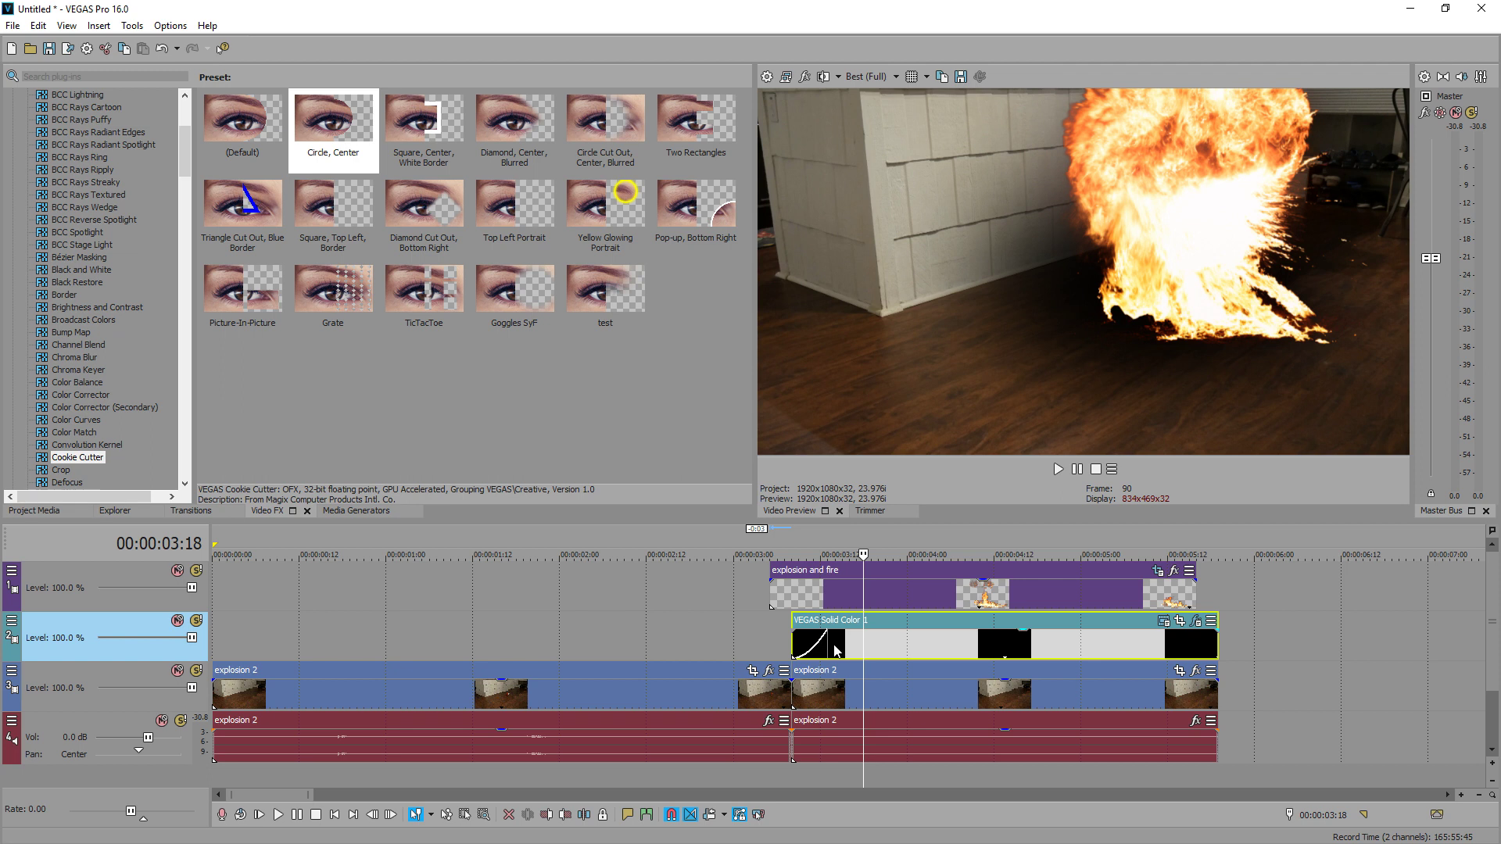
left_click_drag(833, 649, 860, 645)
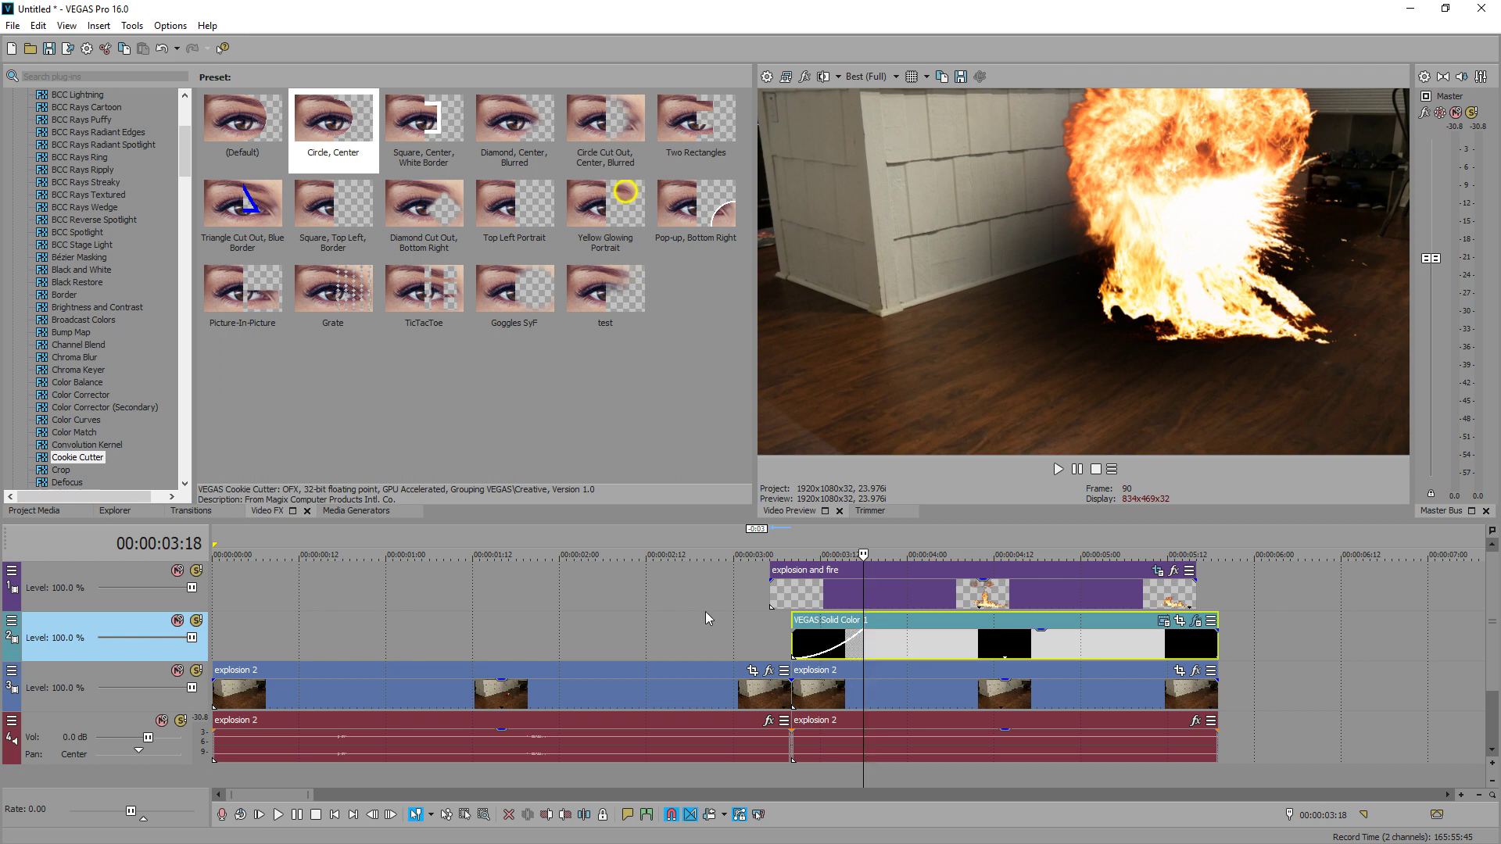
left_click(654, 631)
key("space")
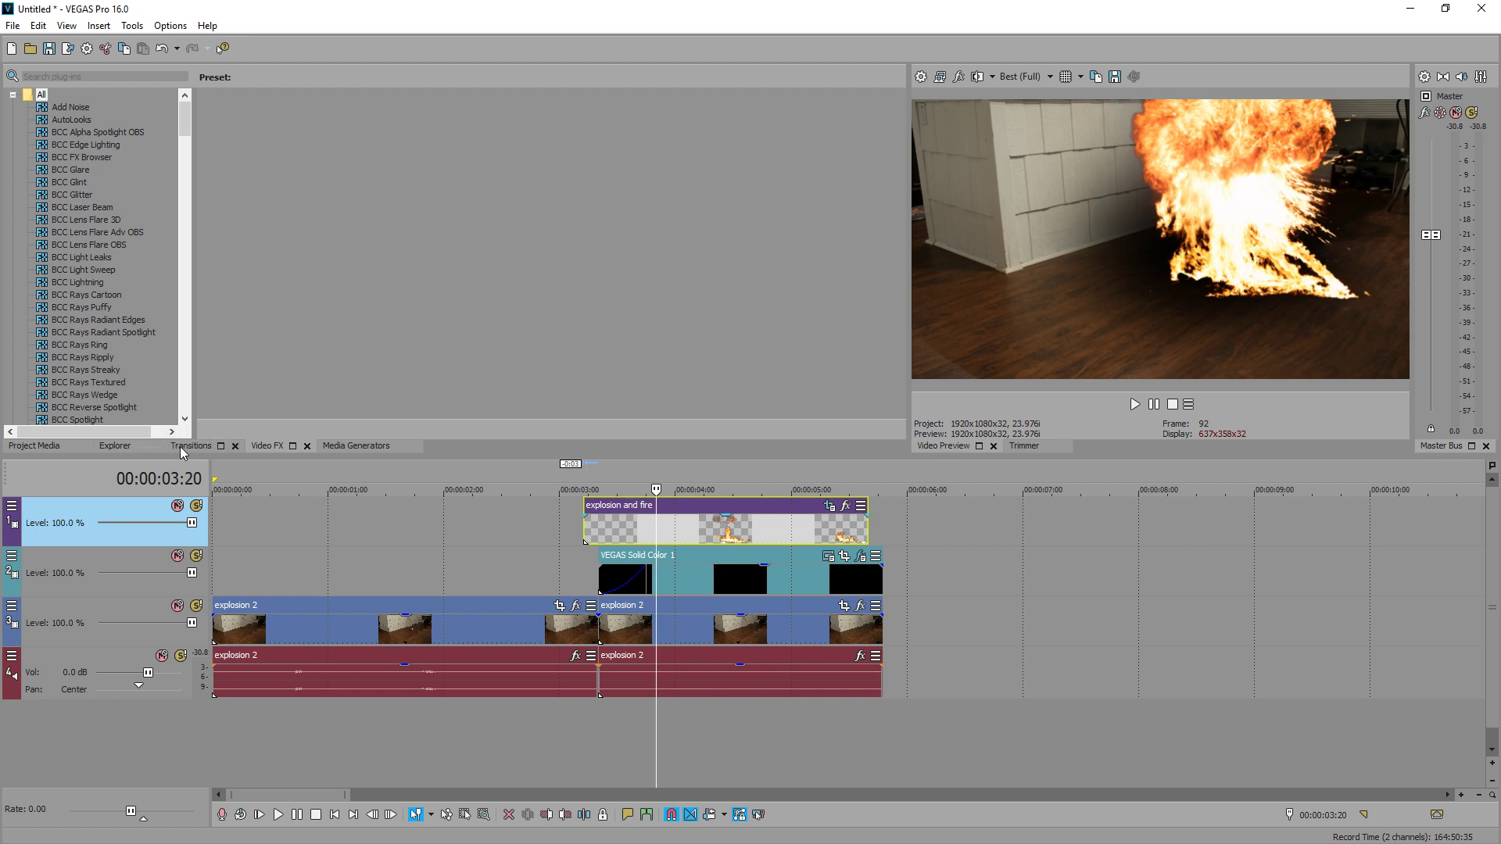
Step: Apply the Default Brightness and Contrast preset to the fire clip with brightness 0.578
scroll(86, 228, "down", 6)
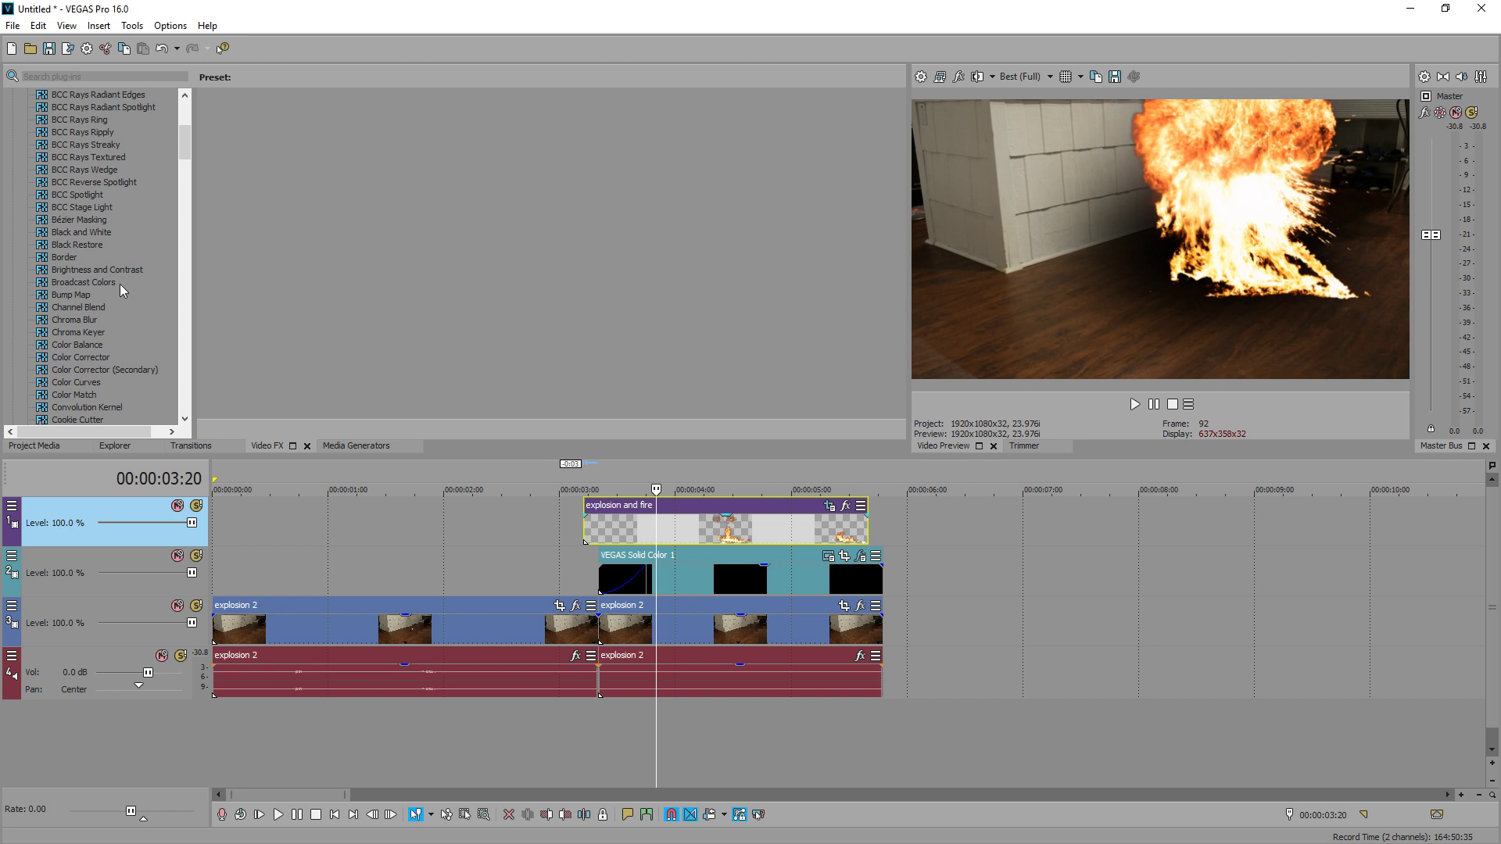
left_click(109, 271)
left_click_drag(243, 131, 577, 507)
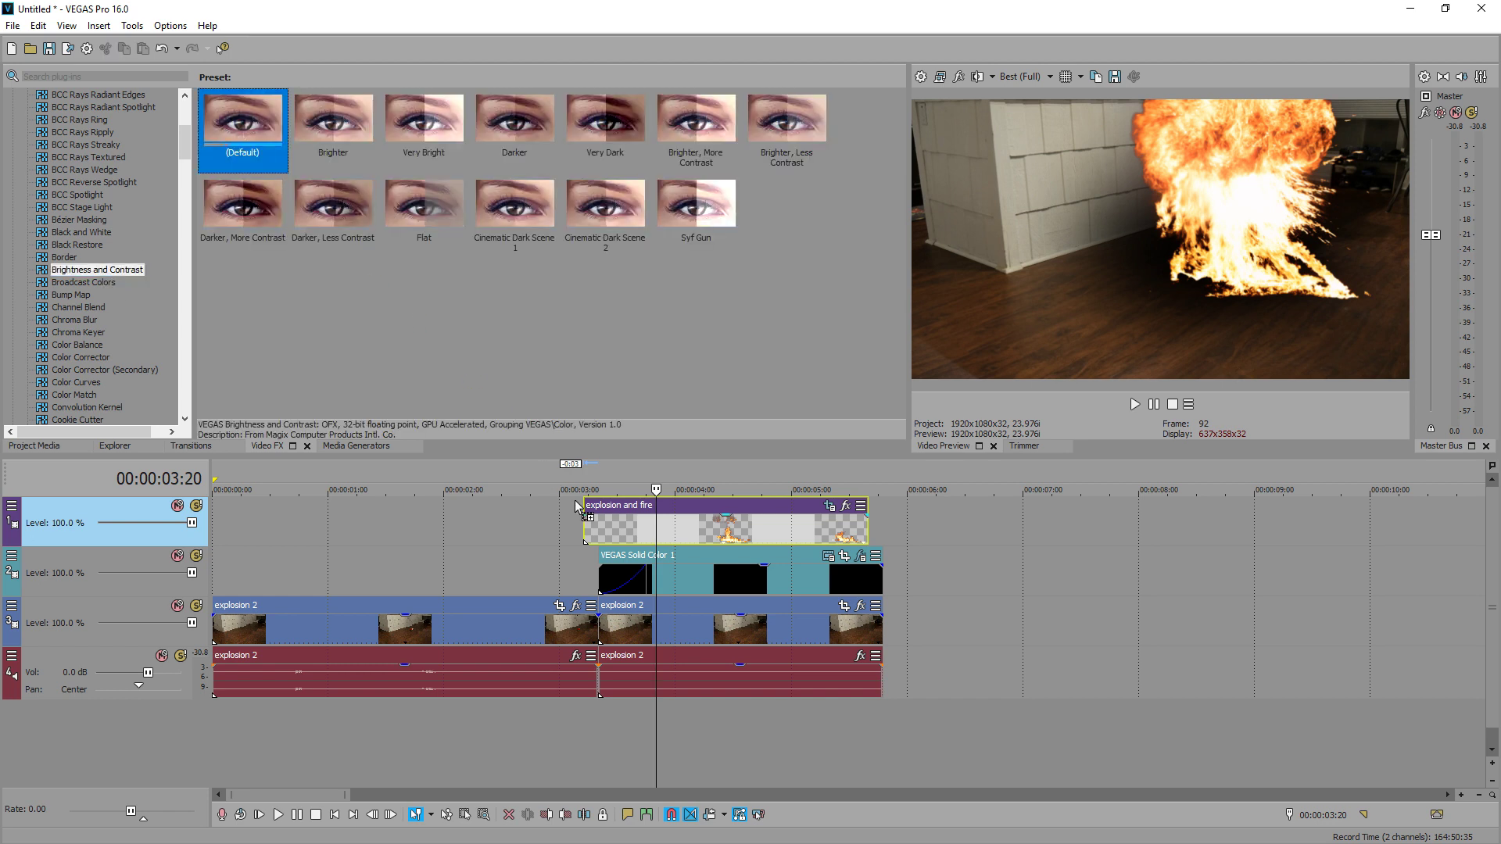
left_click_drag(677, 529, 677, 530)
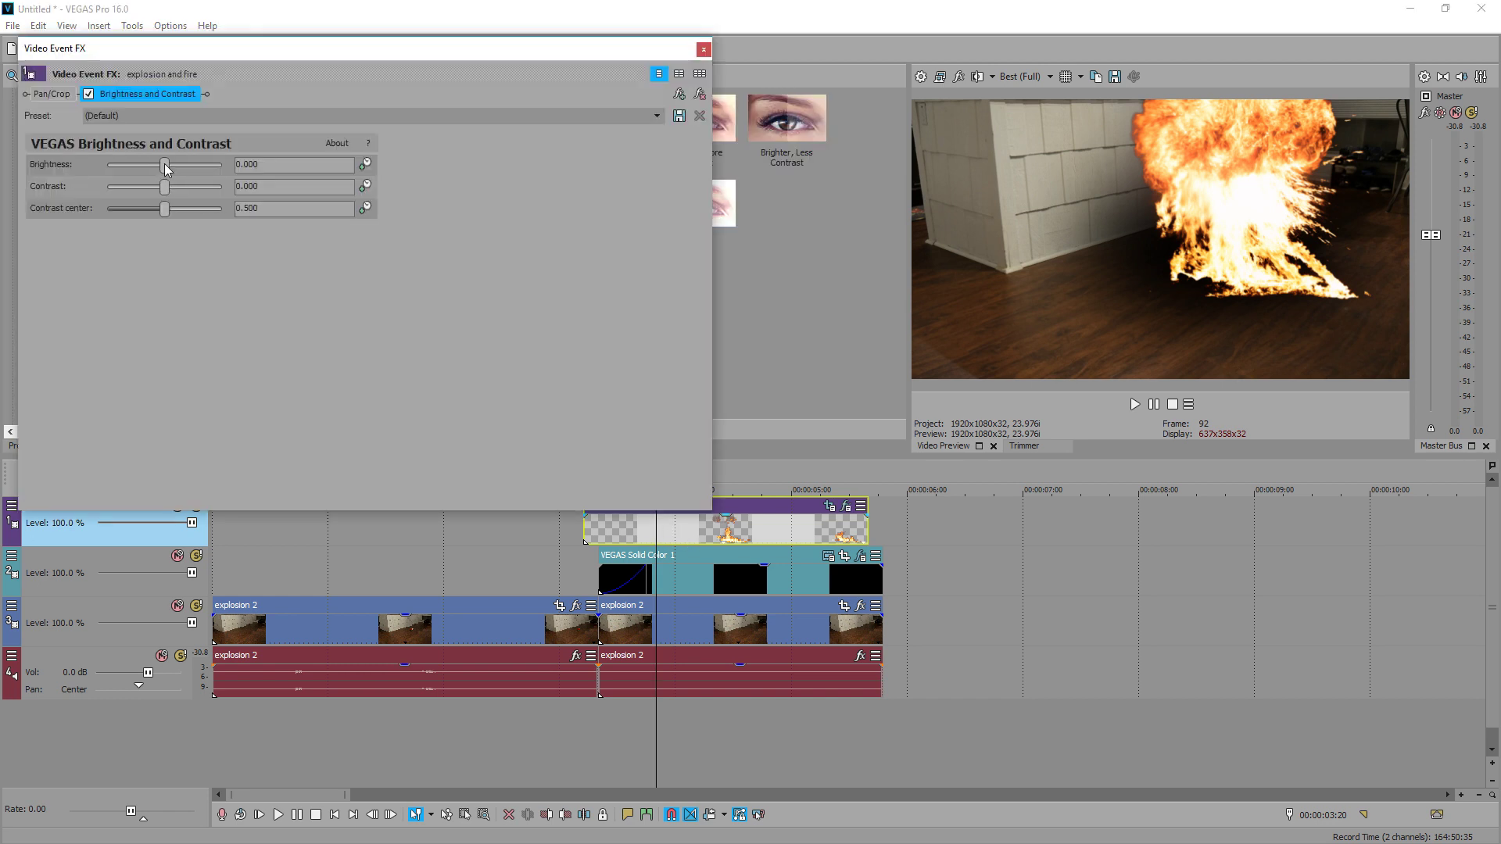
left_click_drag(168, 168, 203, 171)
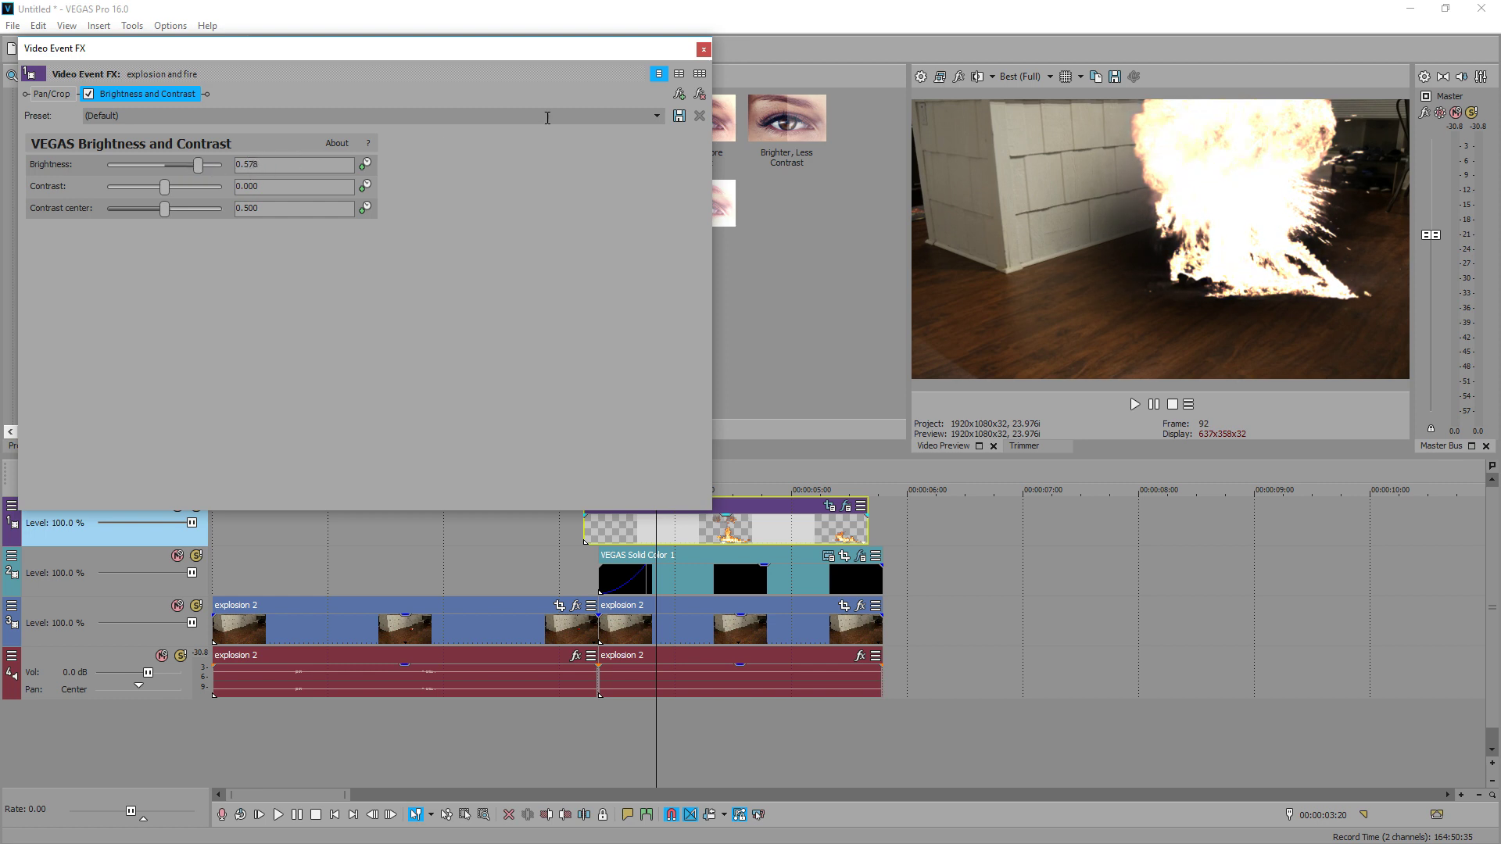
left_click(704, 50)
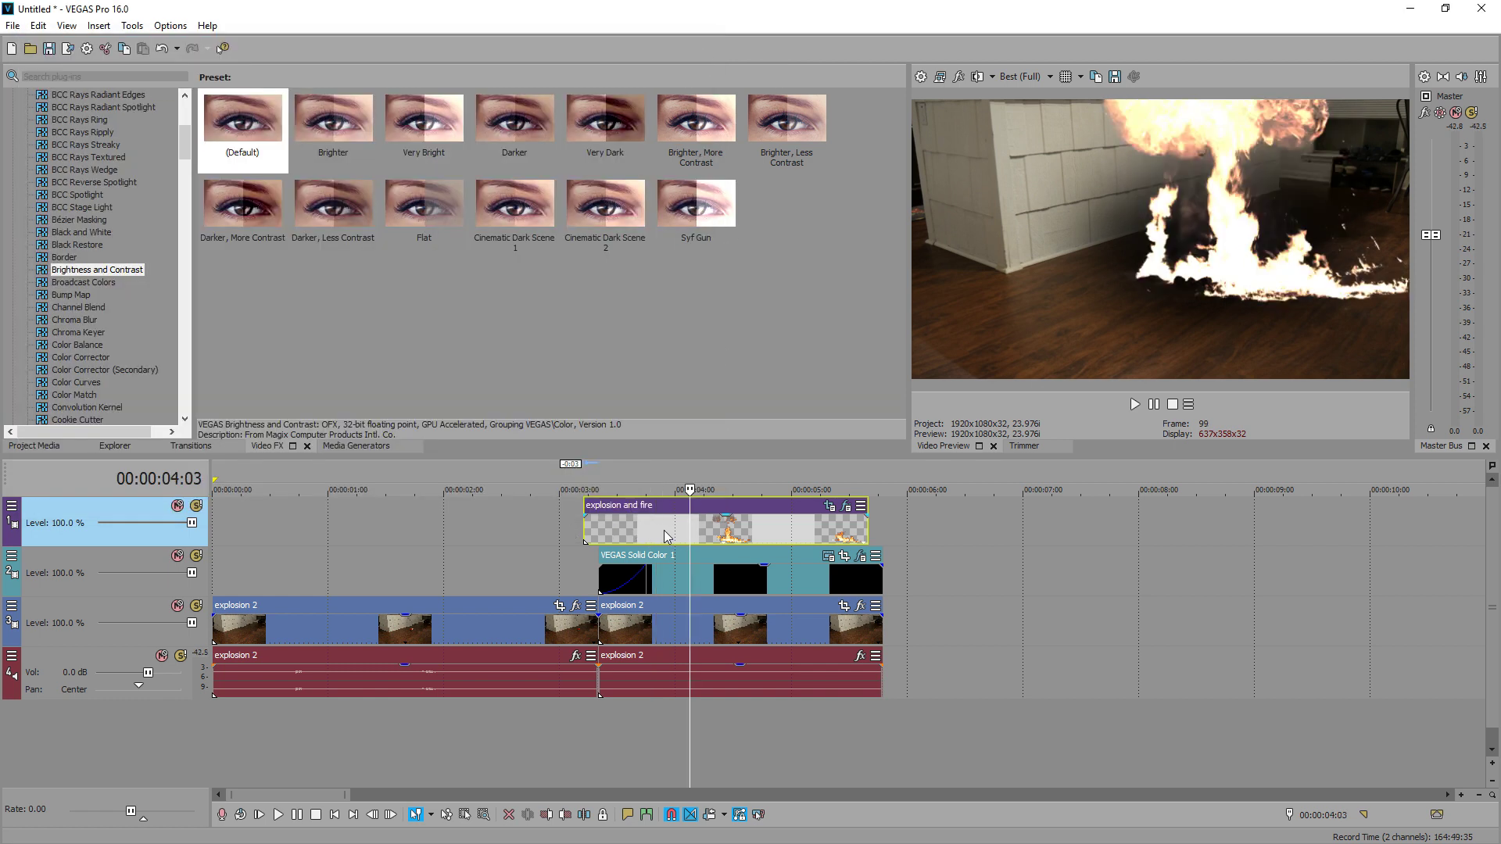
left_click(660, 529)
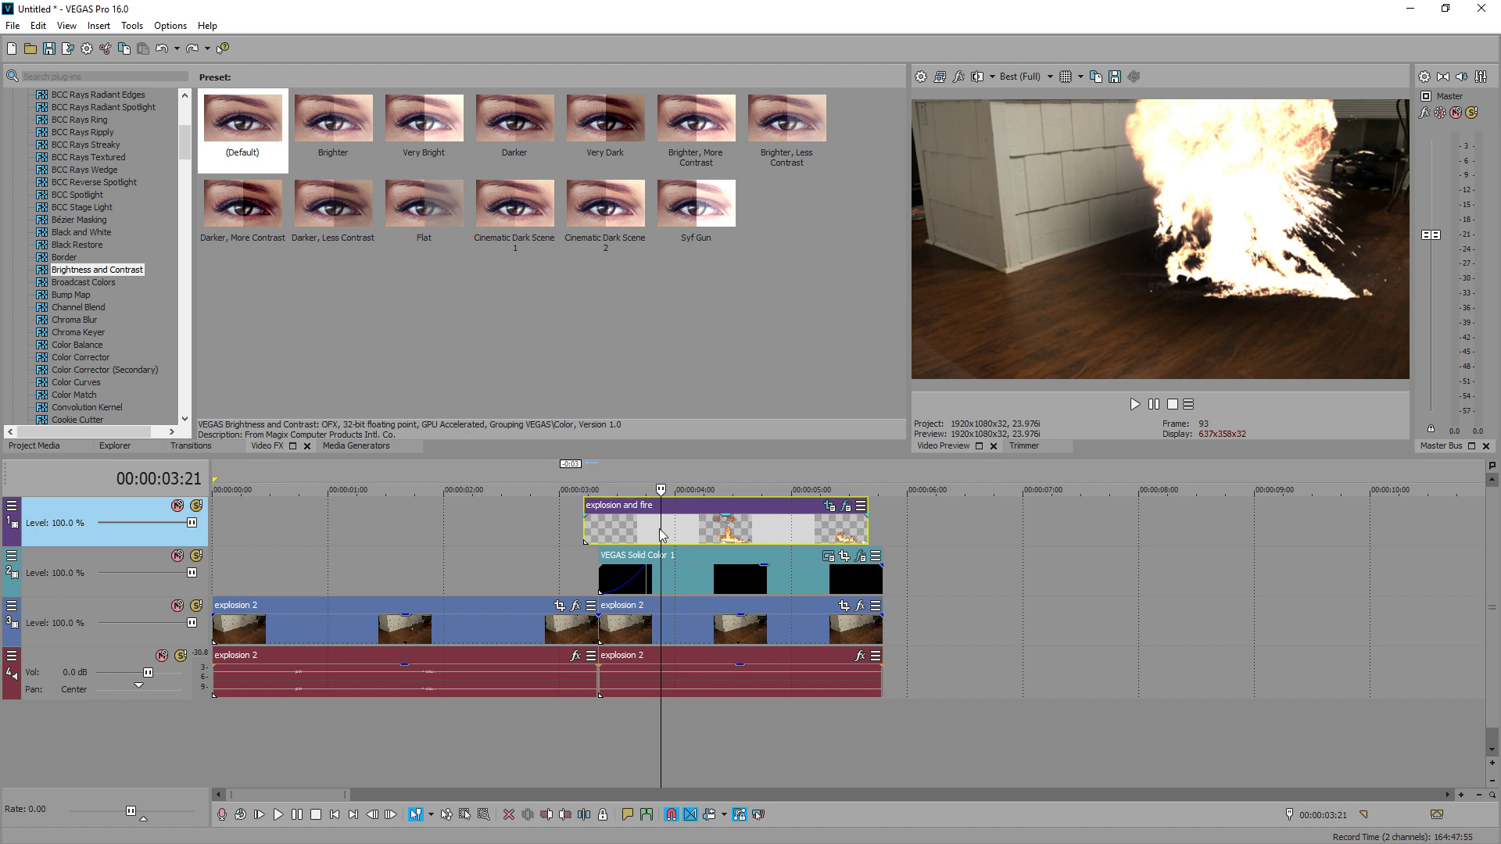
Step: Split the fire clip at 3:21 and remove Brightness and Contrast from the second piece
key("s")
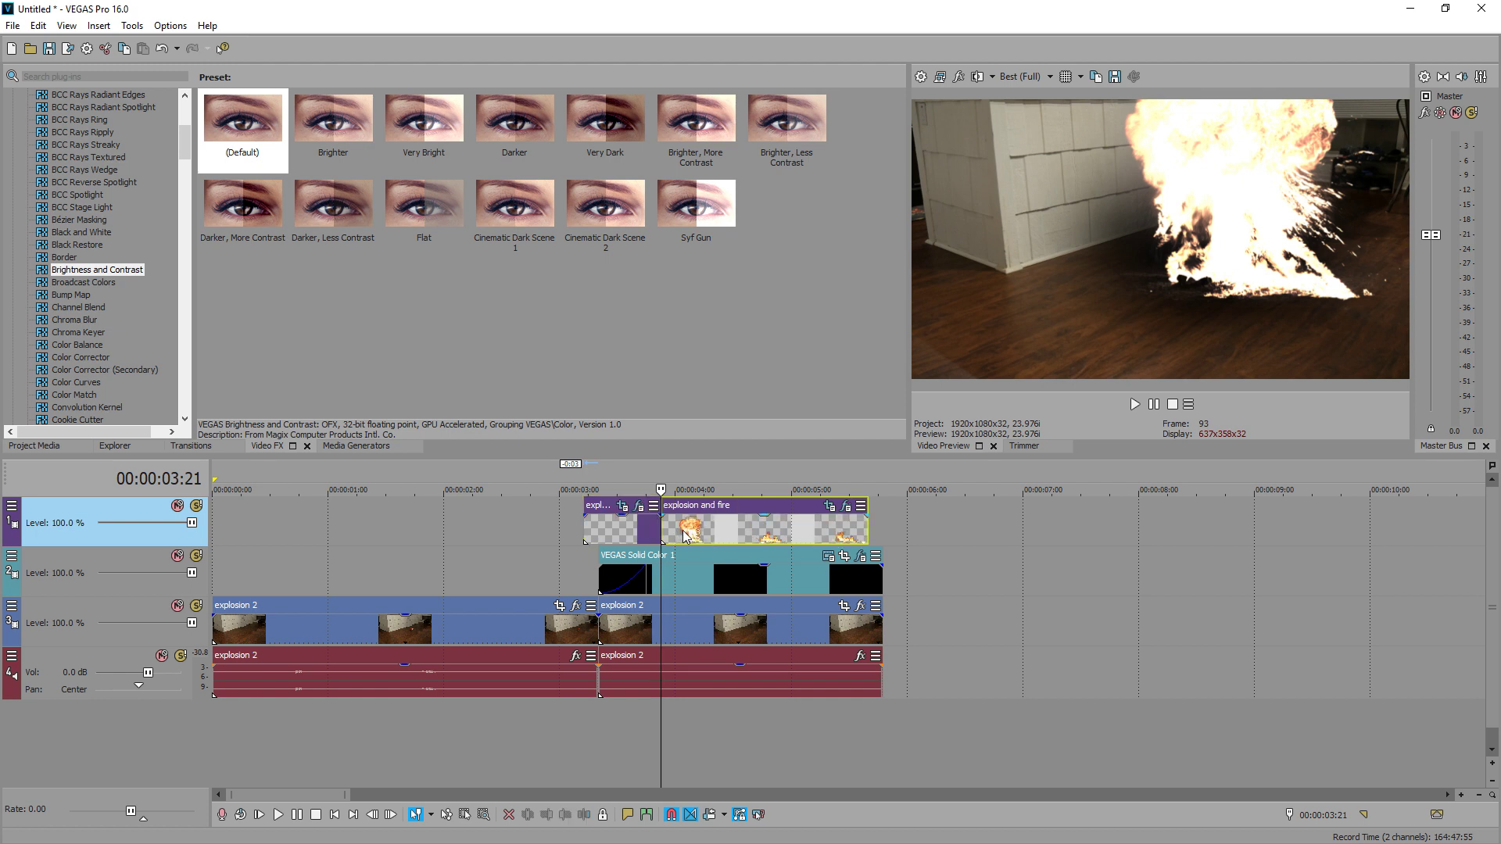
left_click_drag(684, 534, 977, 528)
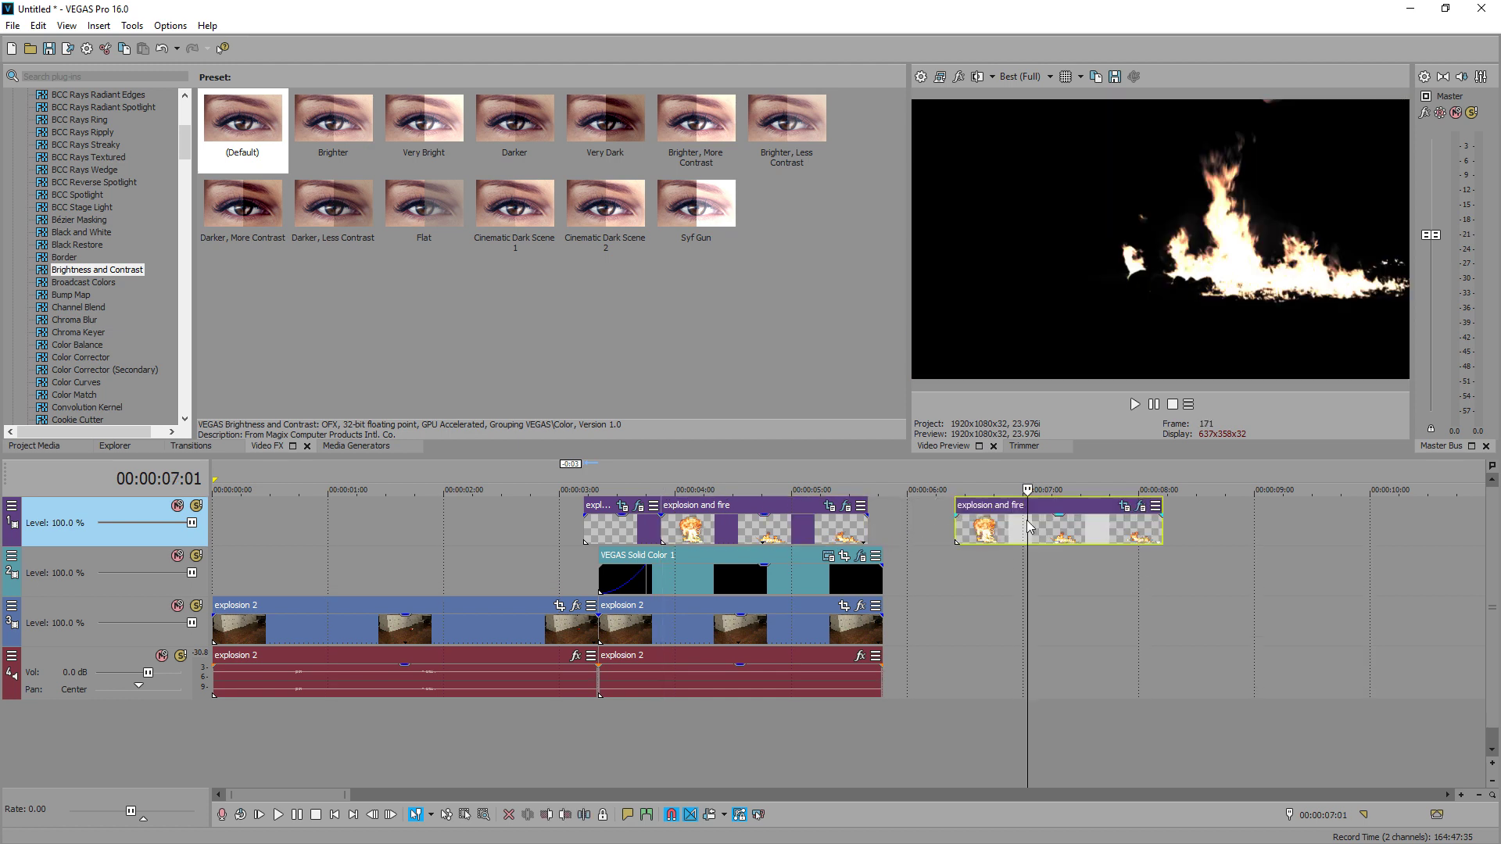
left_click(1140, 508)
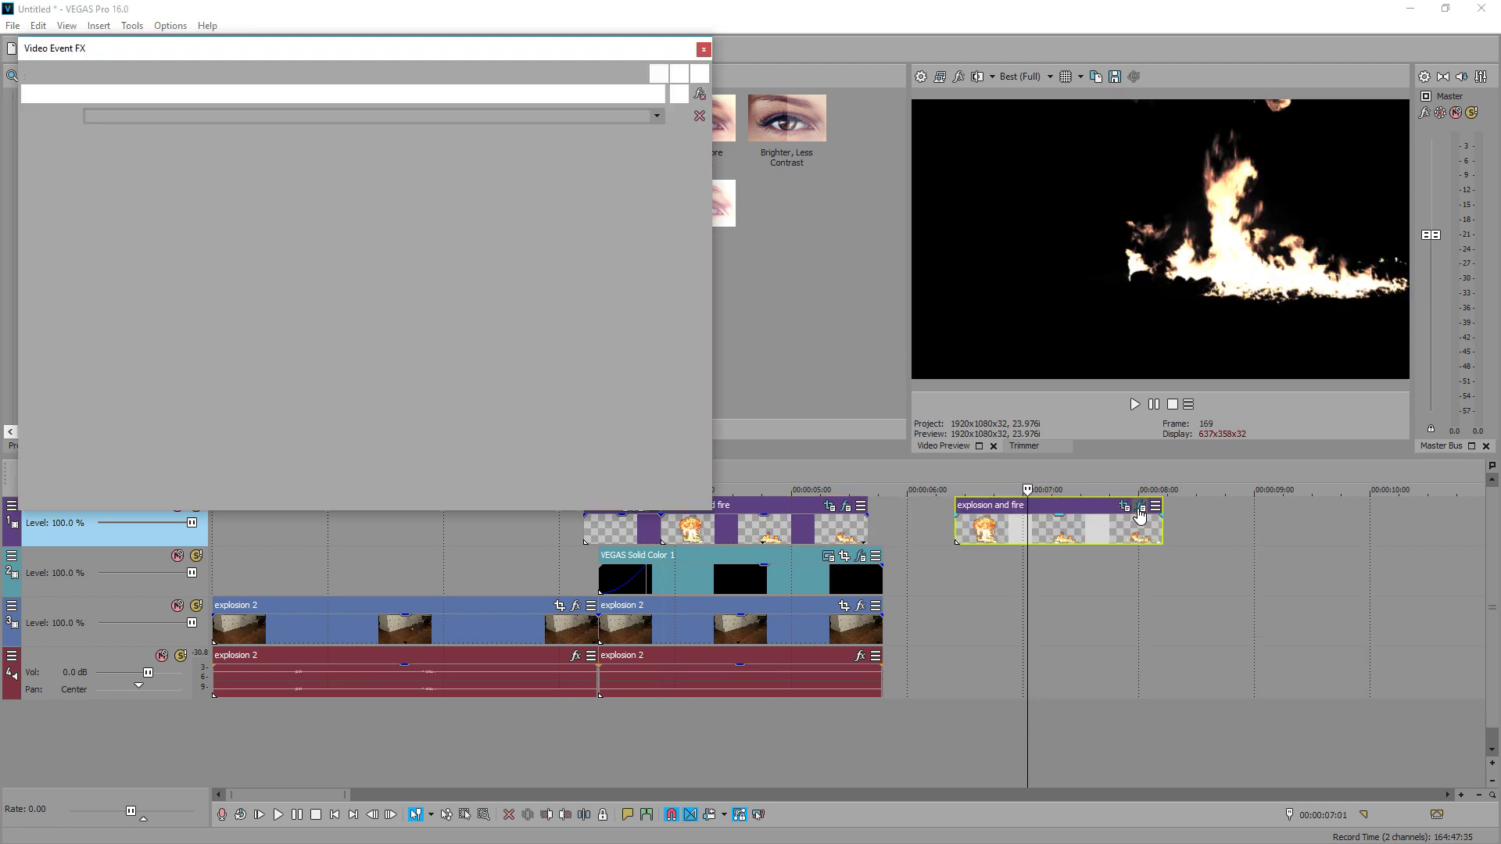
left_click(700, 94)
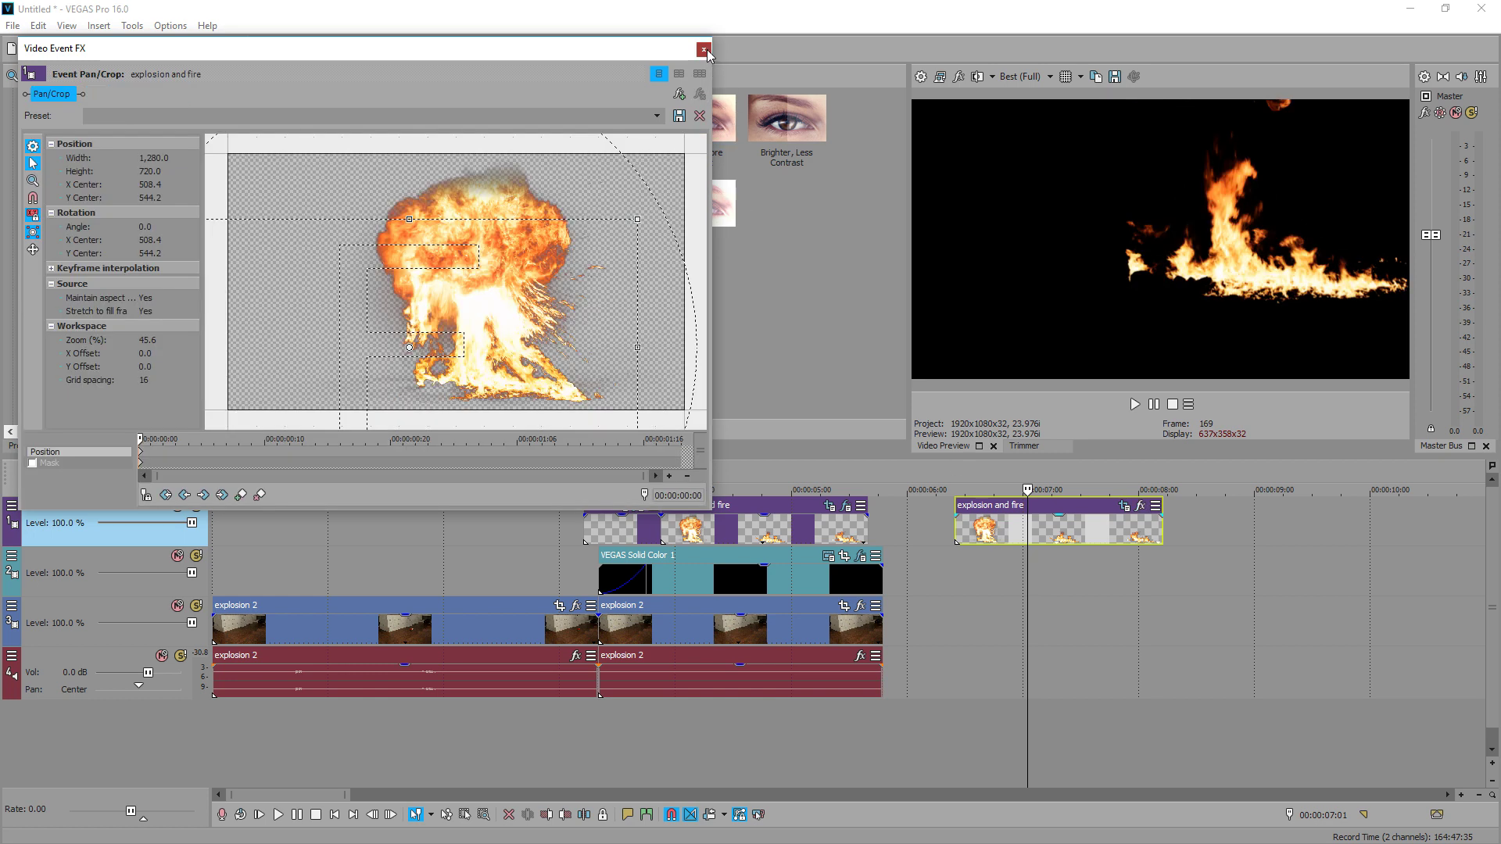
left_click(703, 50)
Step: Slide the second fire piece back over the first so the two crossfade
left_click(669, 535)
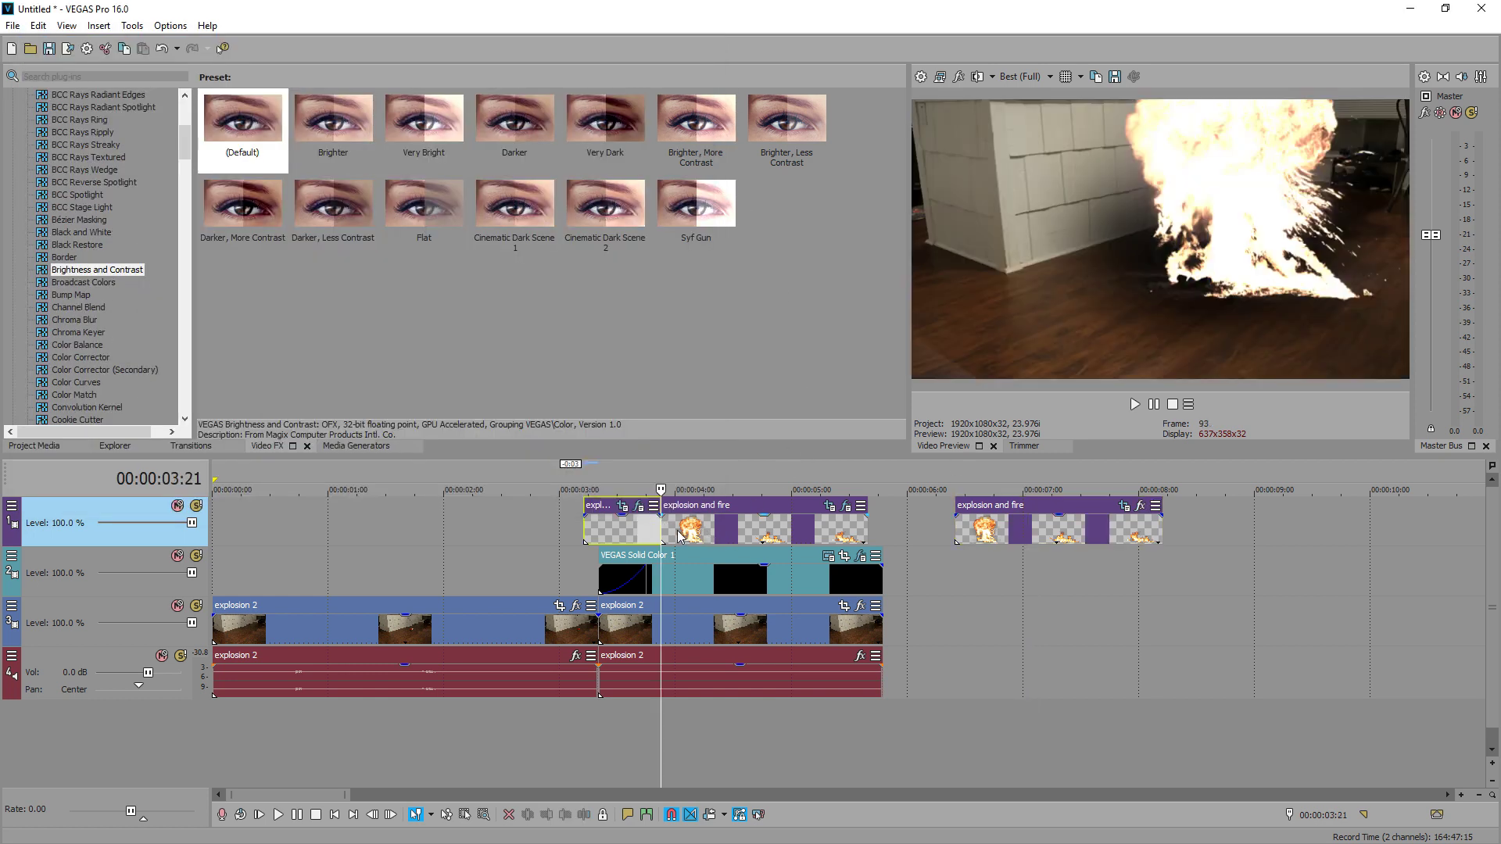
left_click(695, 535)
left_click_drag(1037, 536, 670, 535)
left_click(565, 522)
Step: Preview the composite from just before the blast, then stop with the playhead near 3 seconds
key("space")
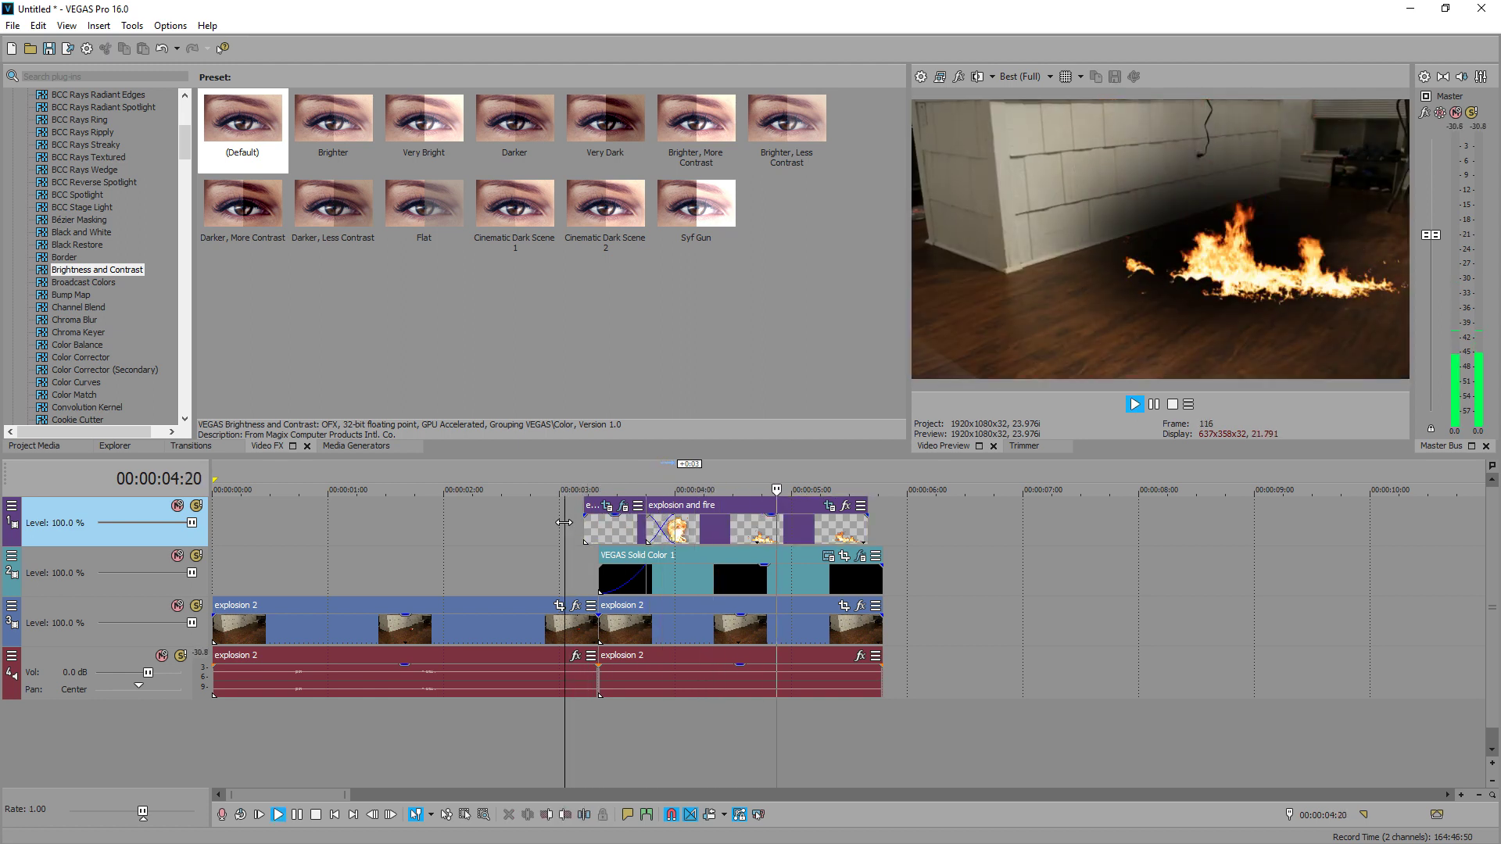
left_click(568, 523)
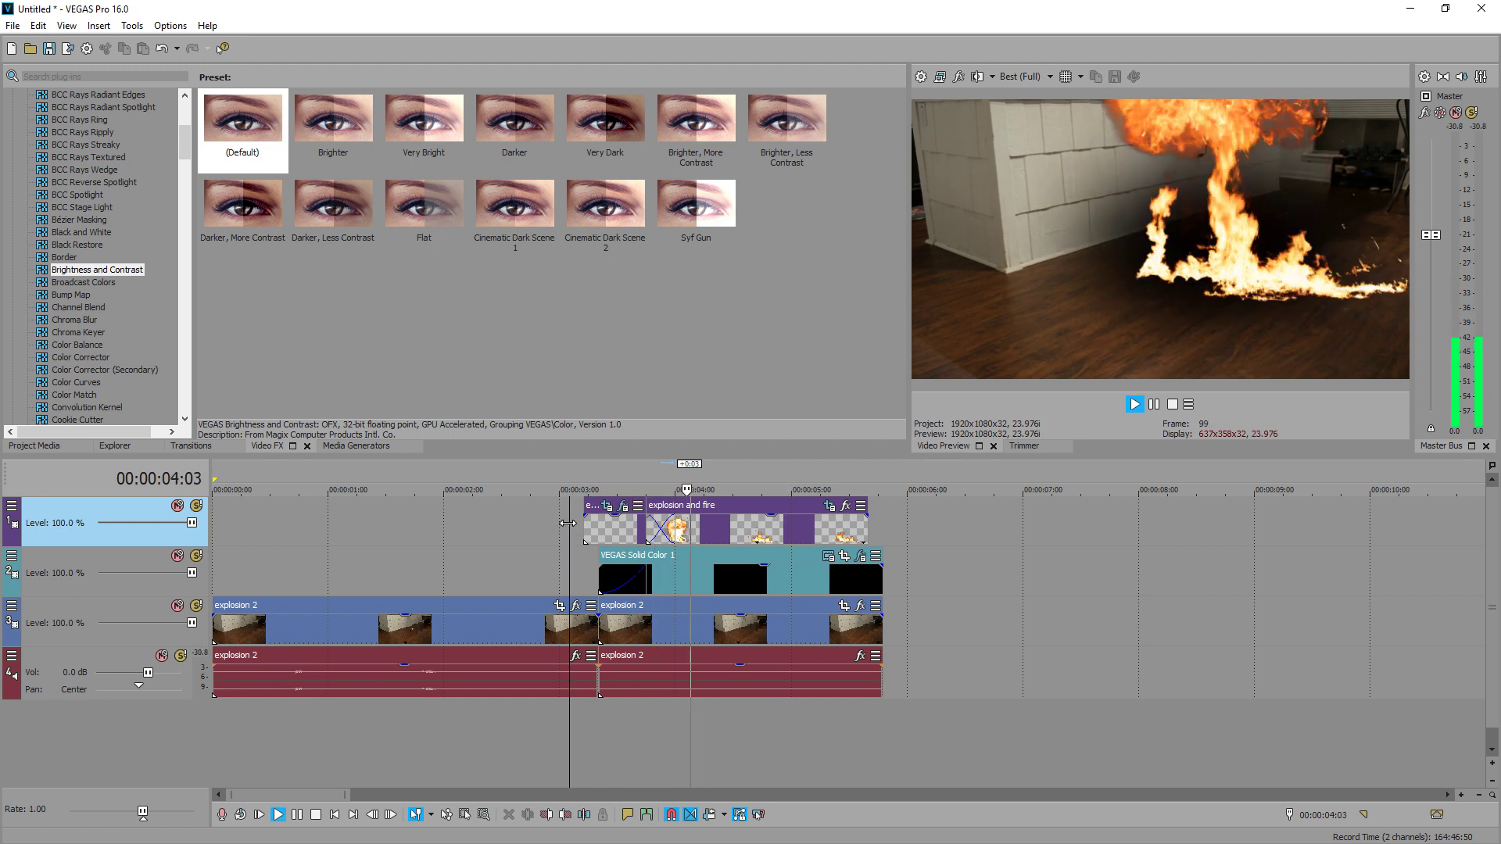
key("Return")
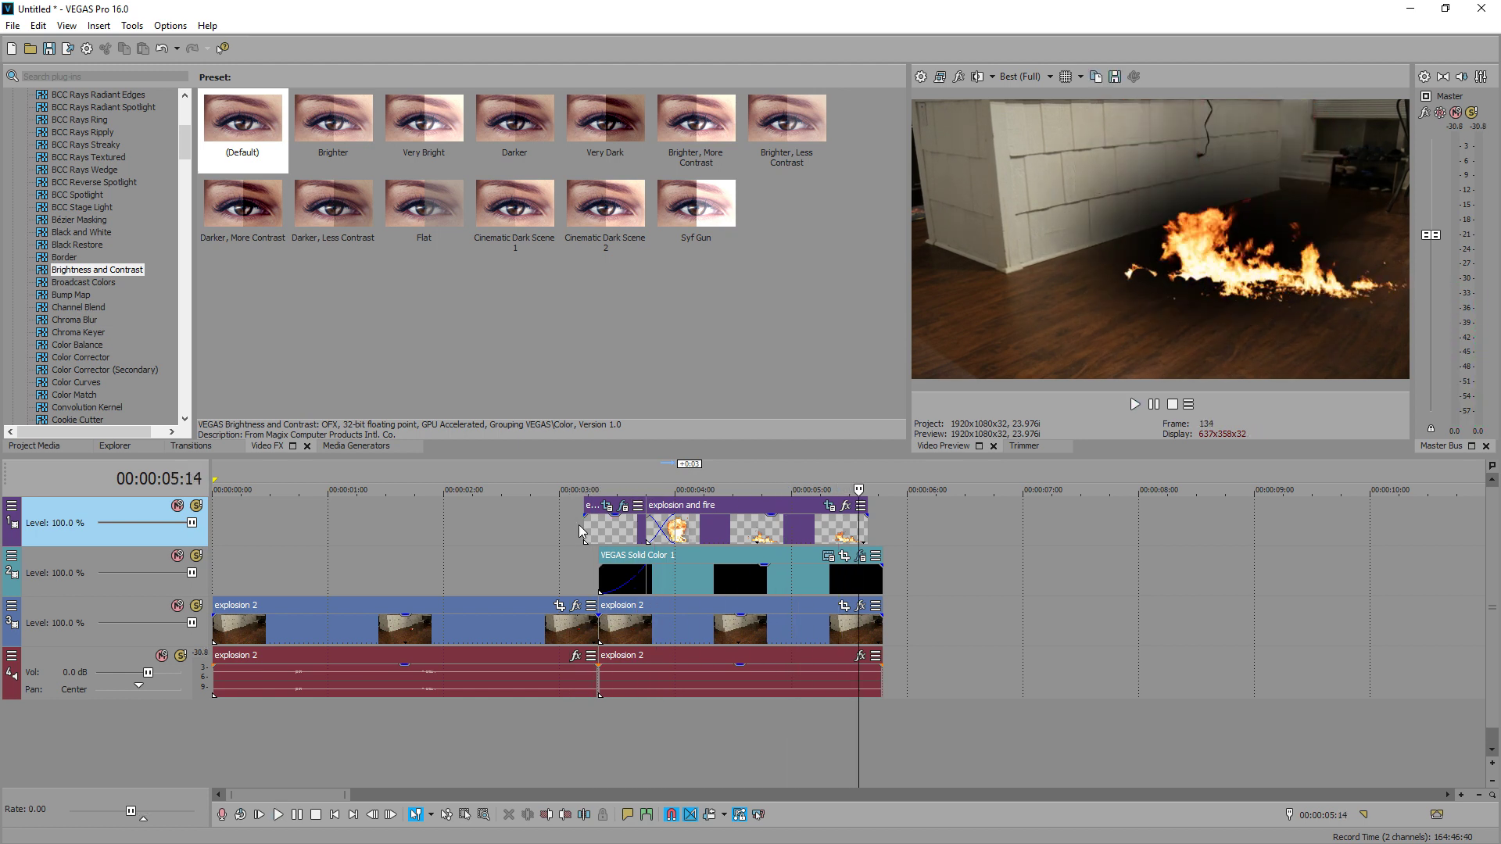
left_click(579, 524)
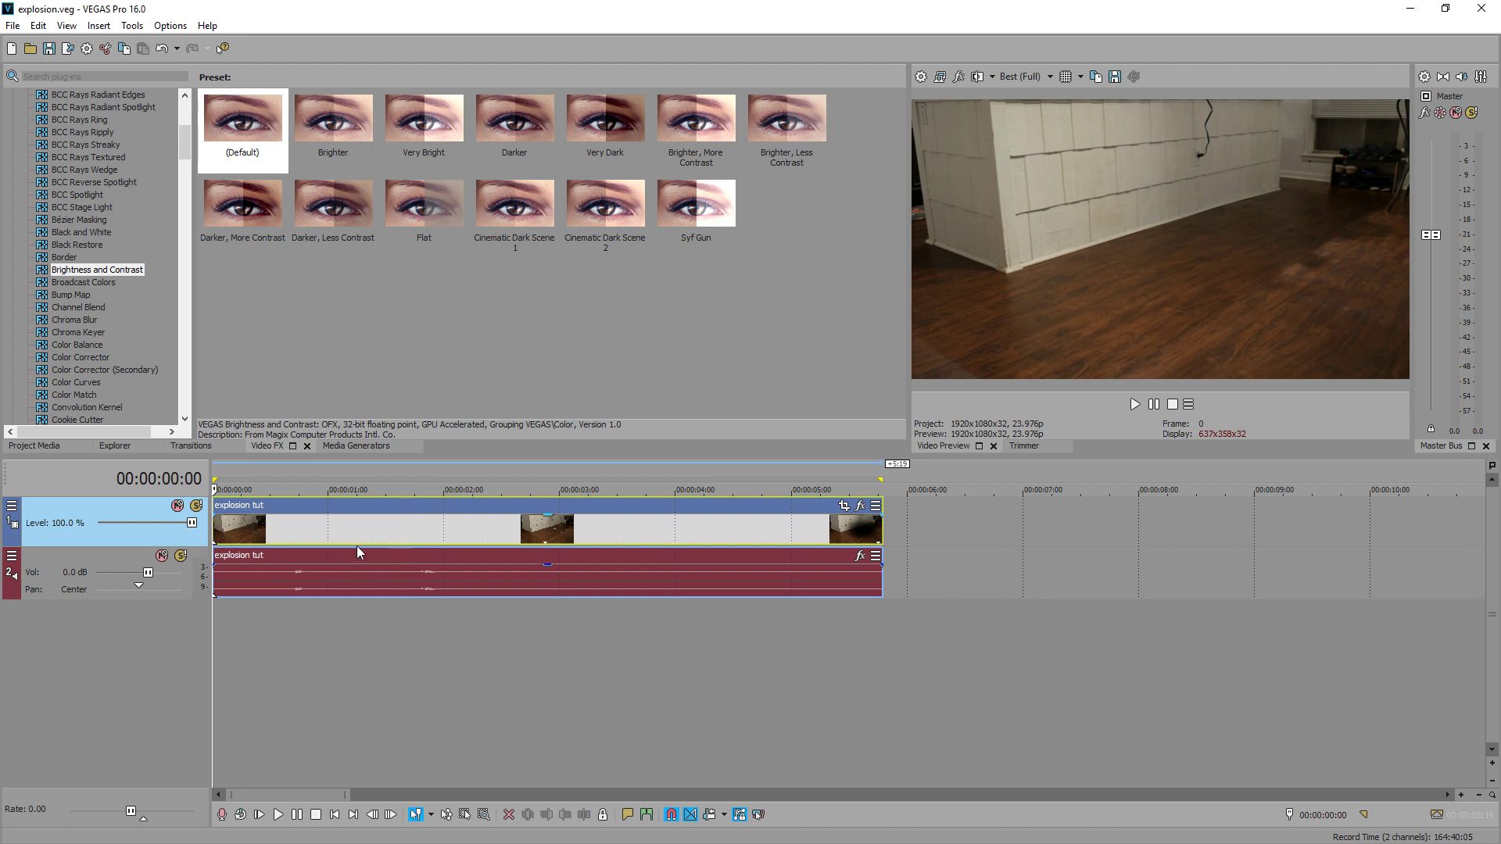
Step: Play the explosion tut clip and zoom the timeline in around the blast near 00:00:03:05
key("space")
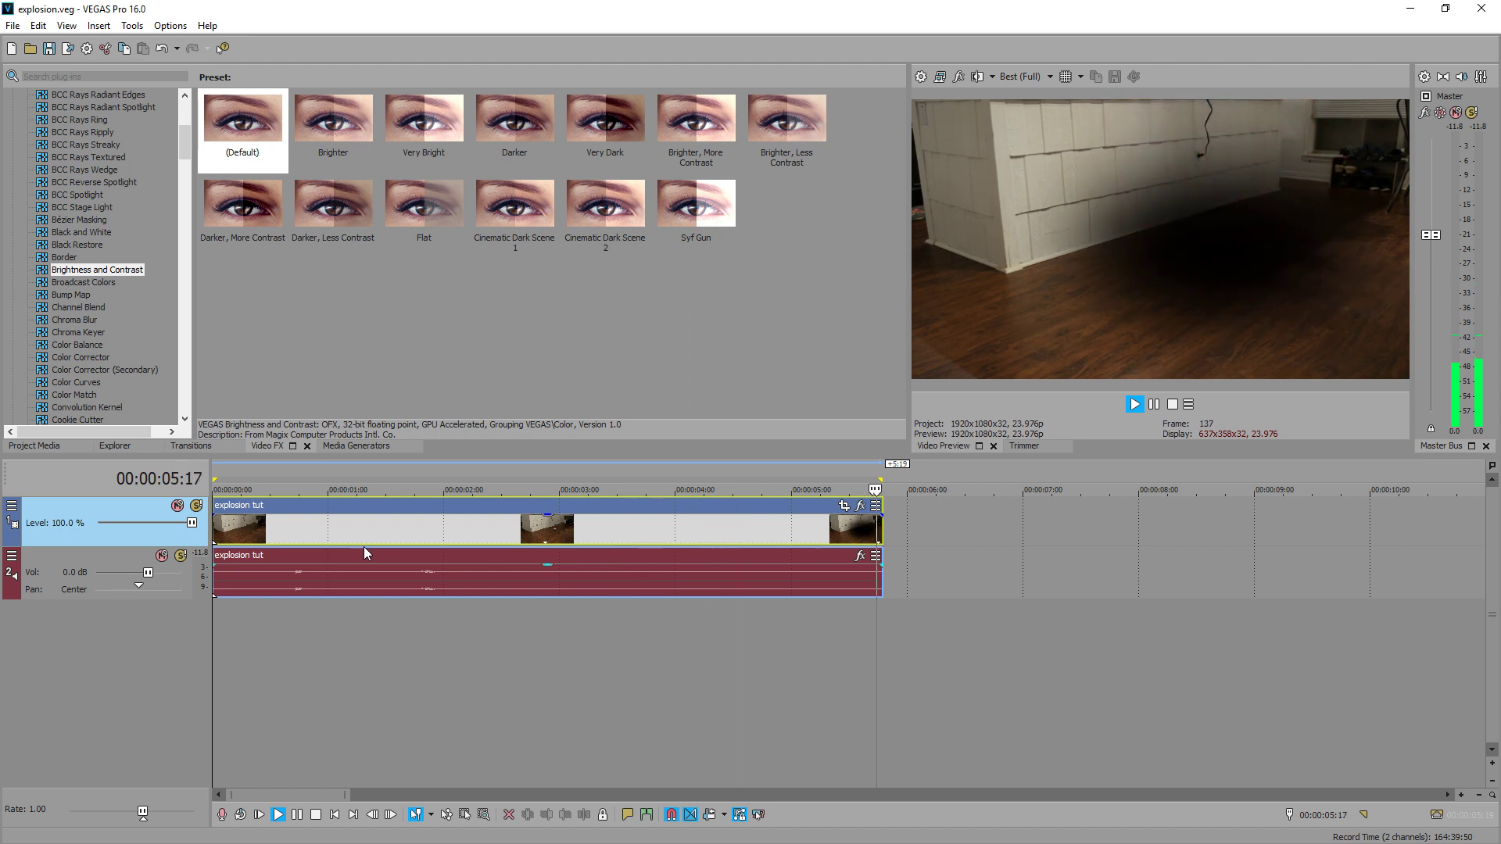
left_click(628, 530)
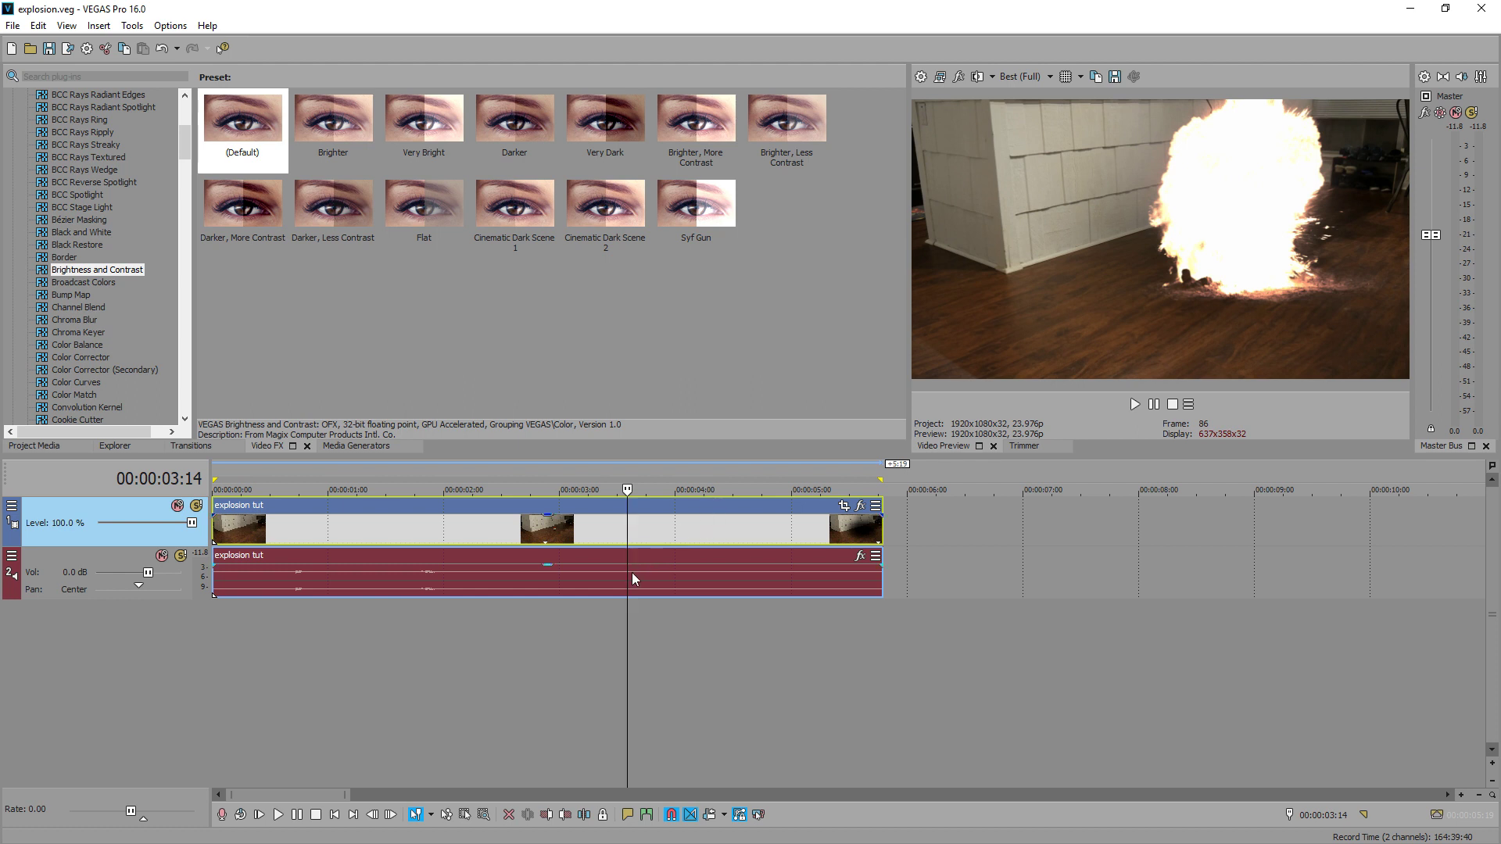
left_click(580, 571)
scroll(580, 571, "up", 5)
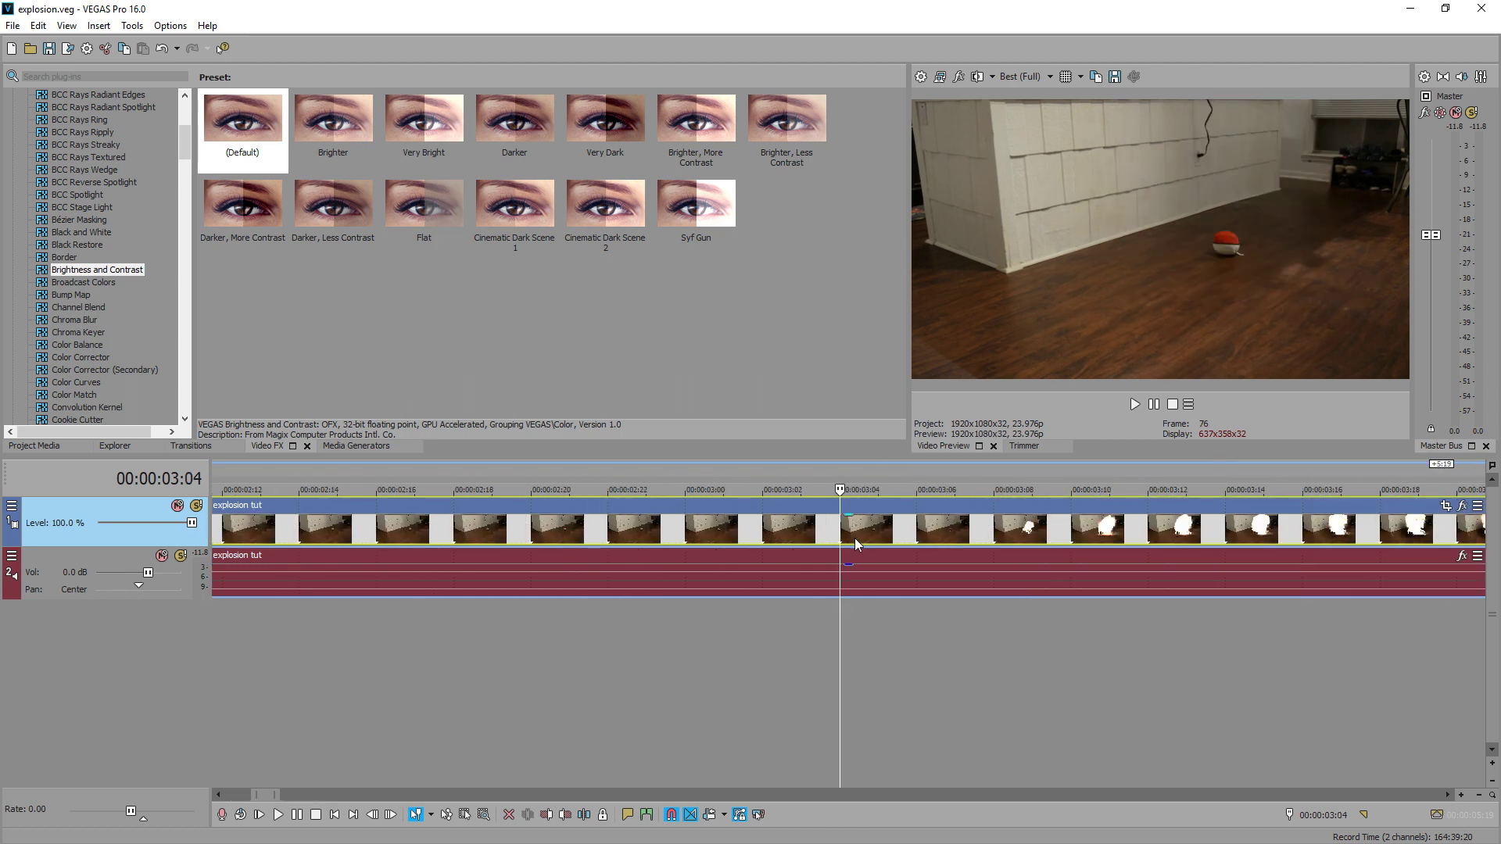
Step: Split the explosion tut clip at 00:00:03:07 and 00:00:03:11 to isolate the blast frames
key("Right")
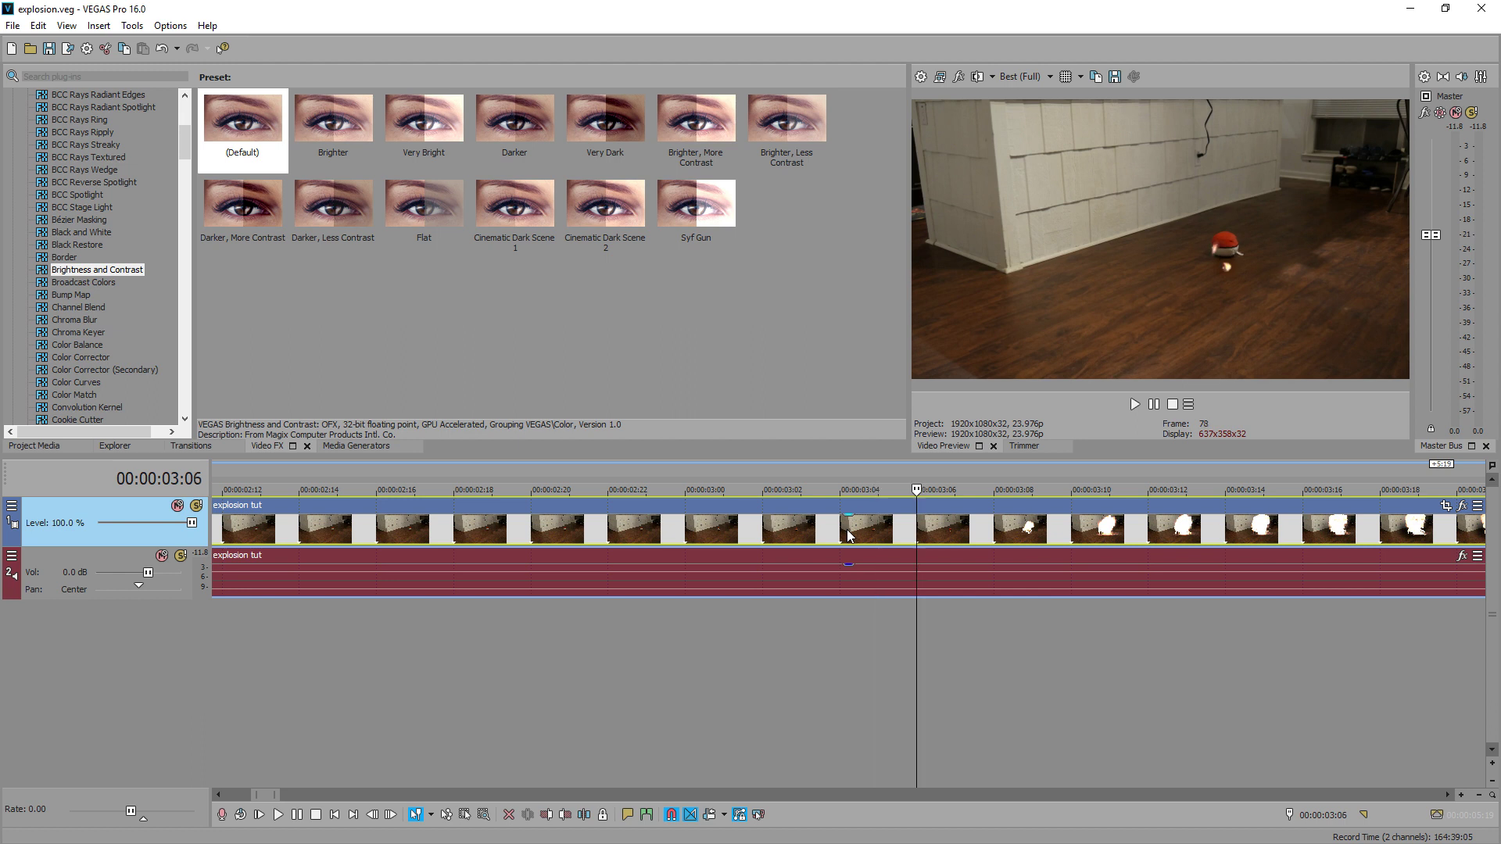
key("Right")
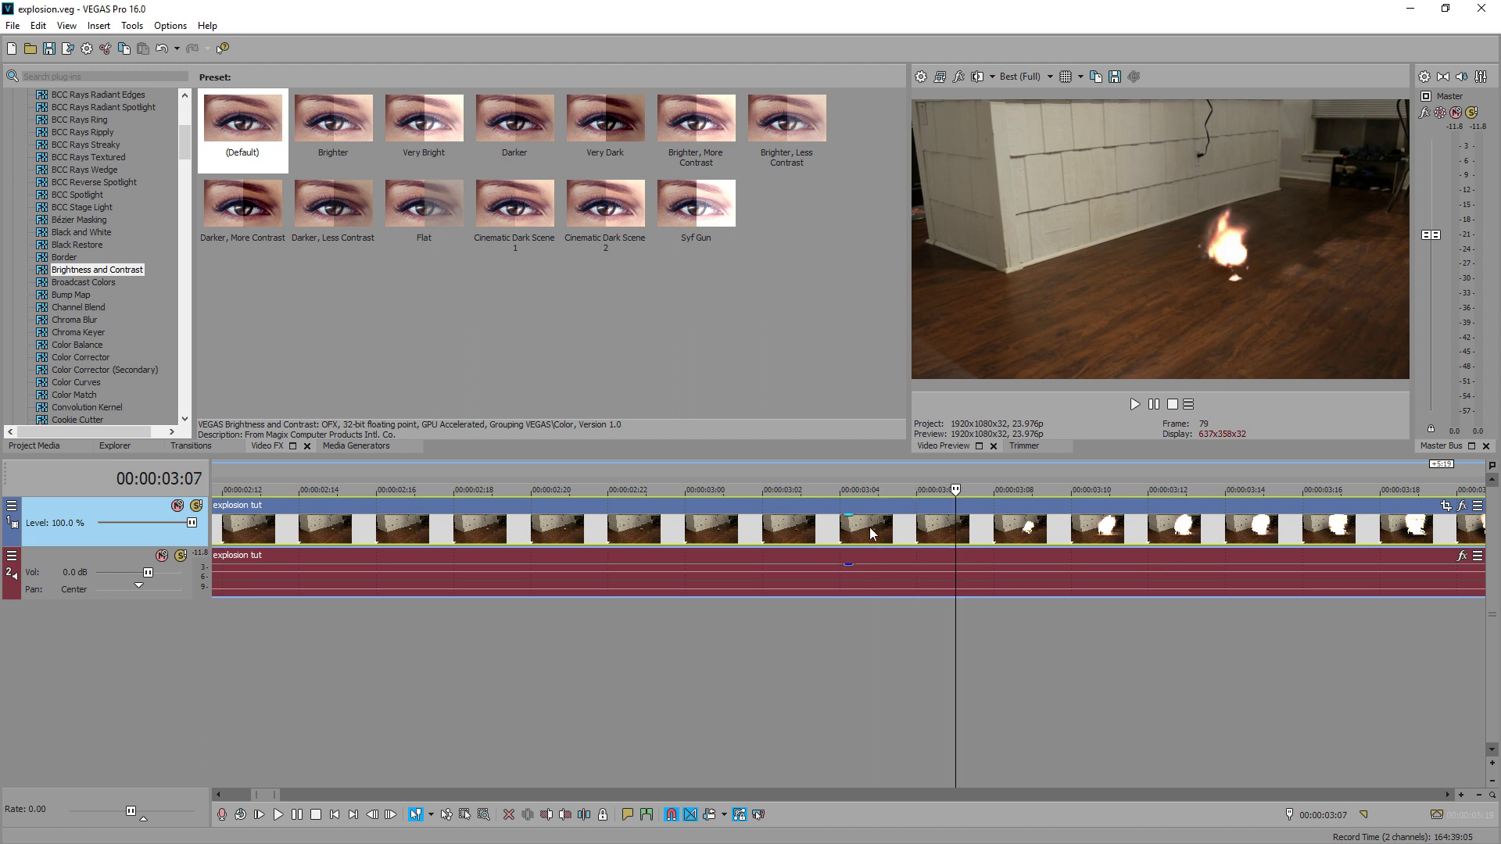
key("s")
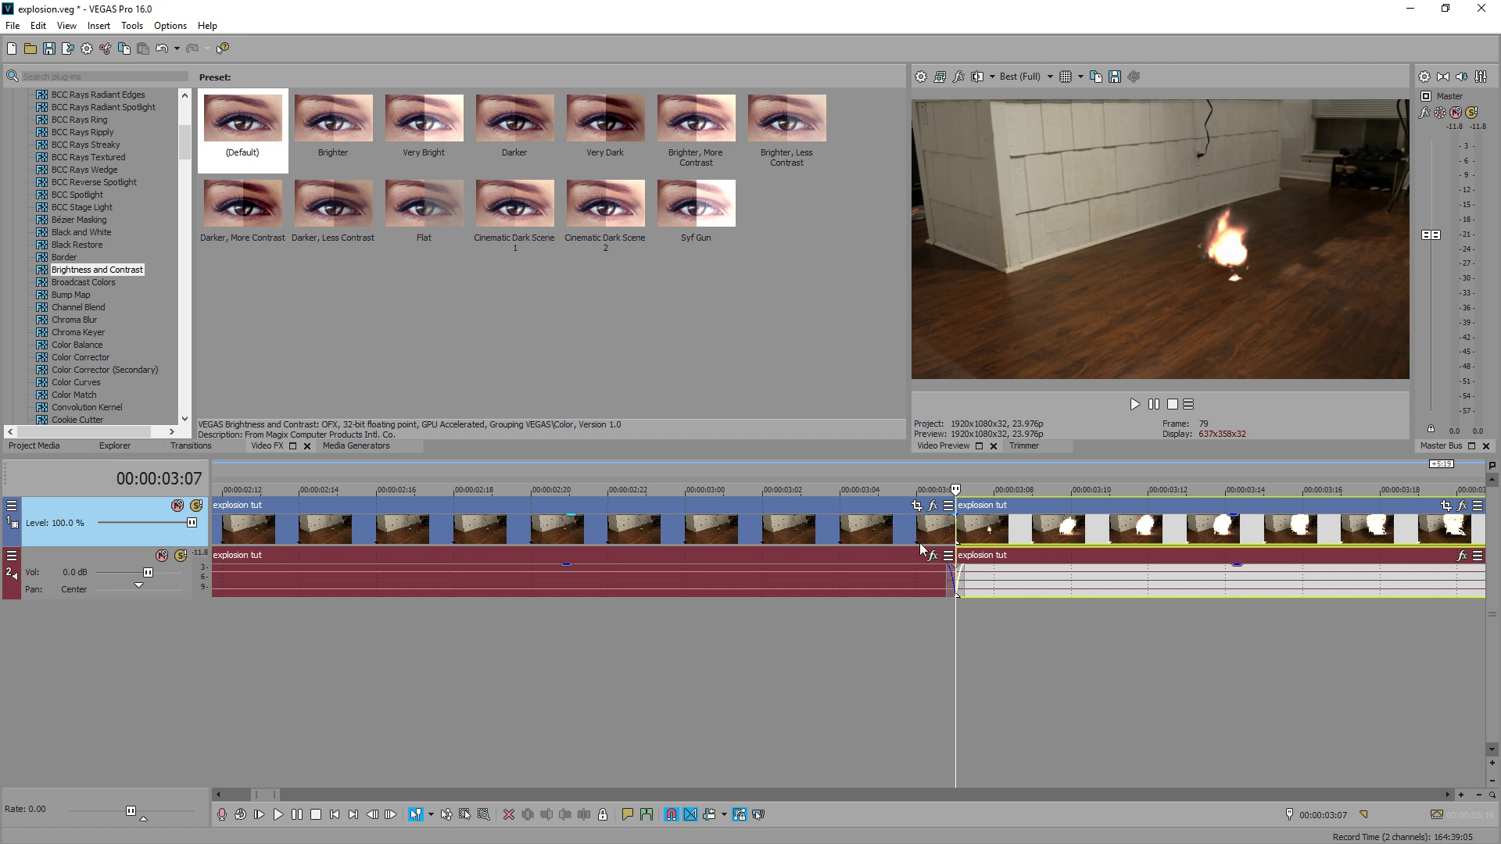
key("space")
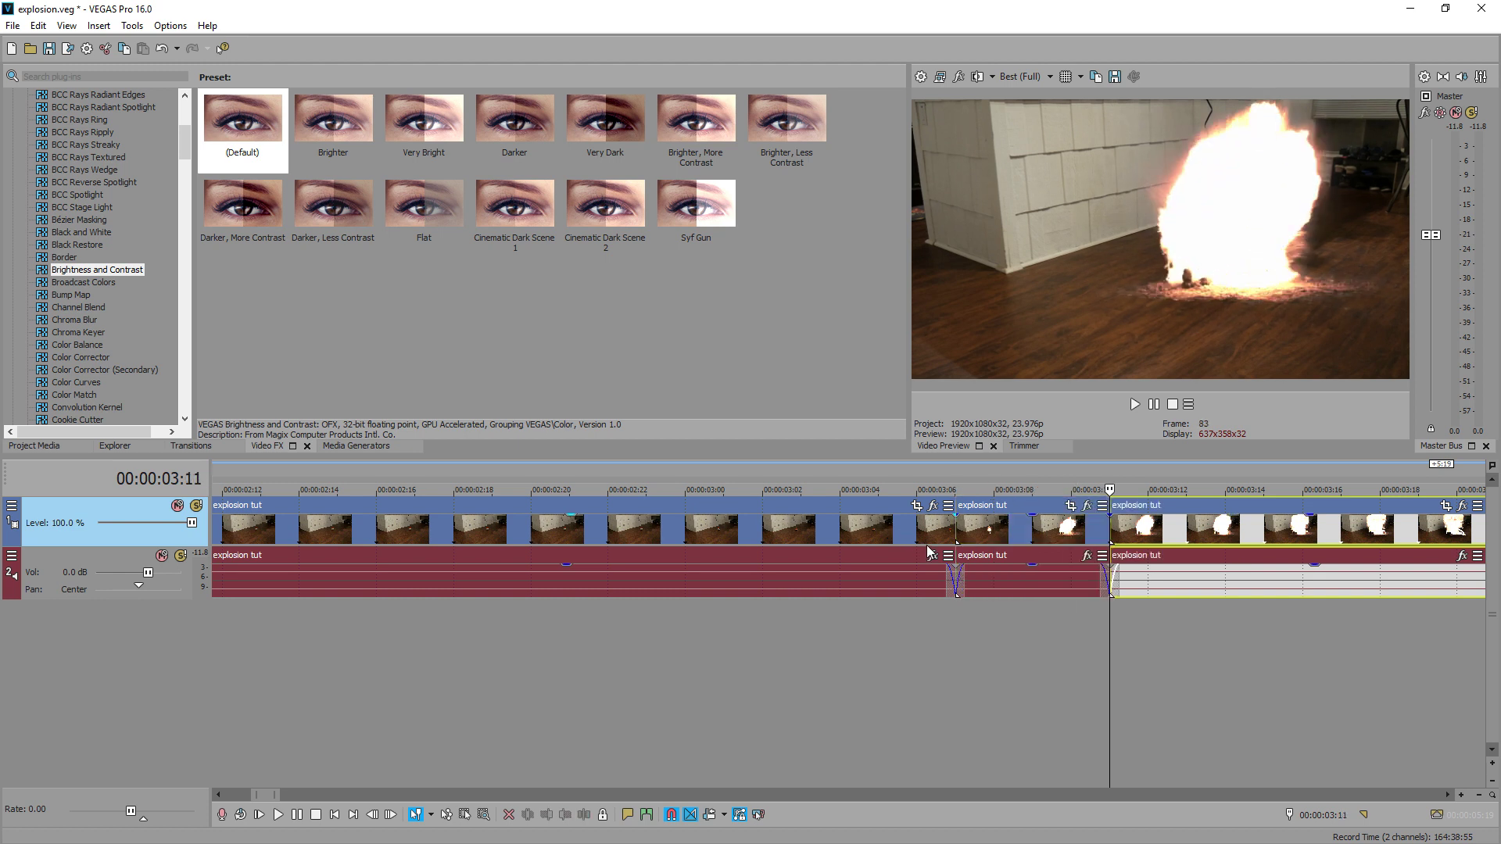
key("s")
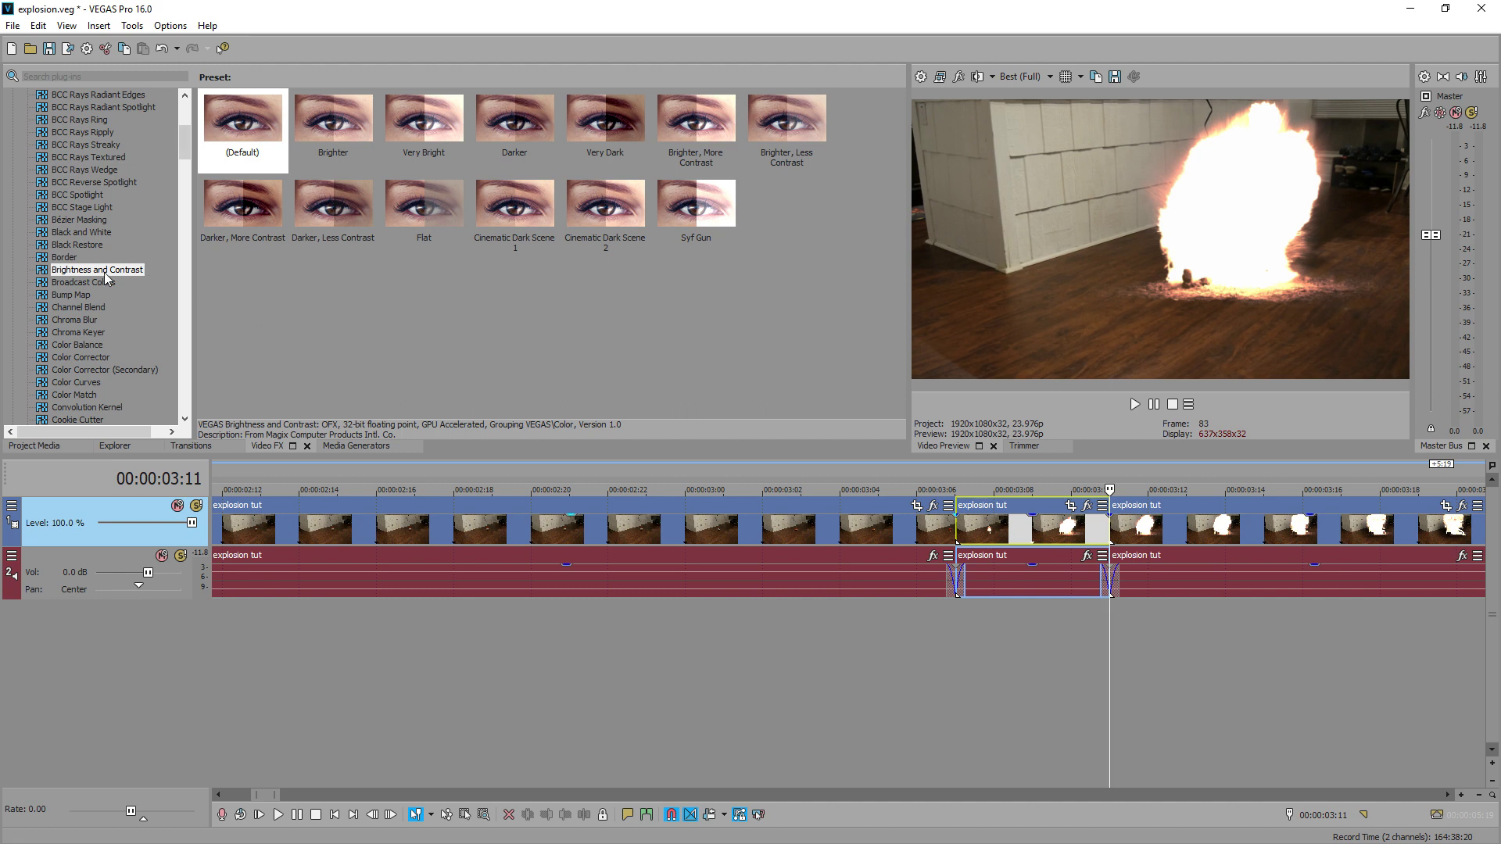
left_click_drag(209, 143, 255, 159)
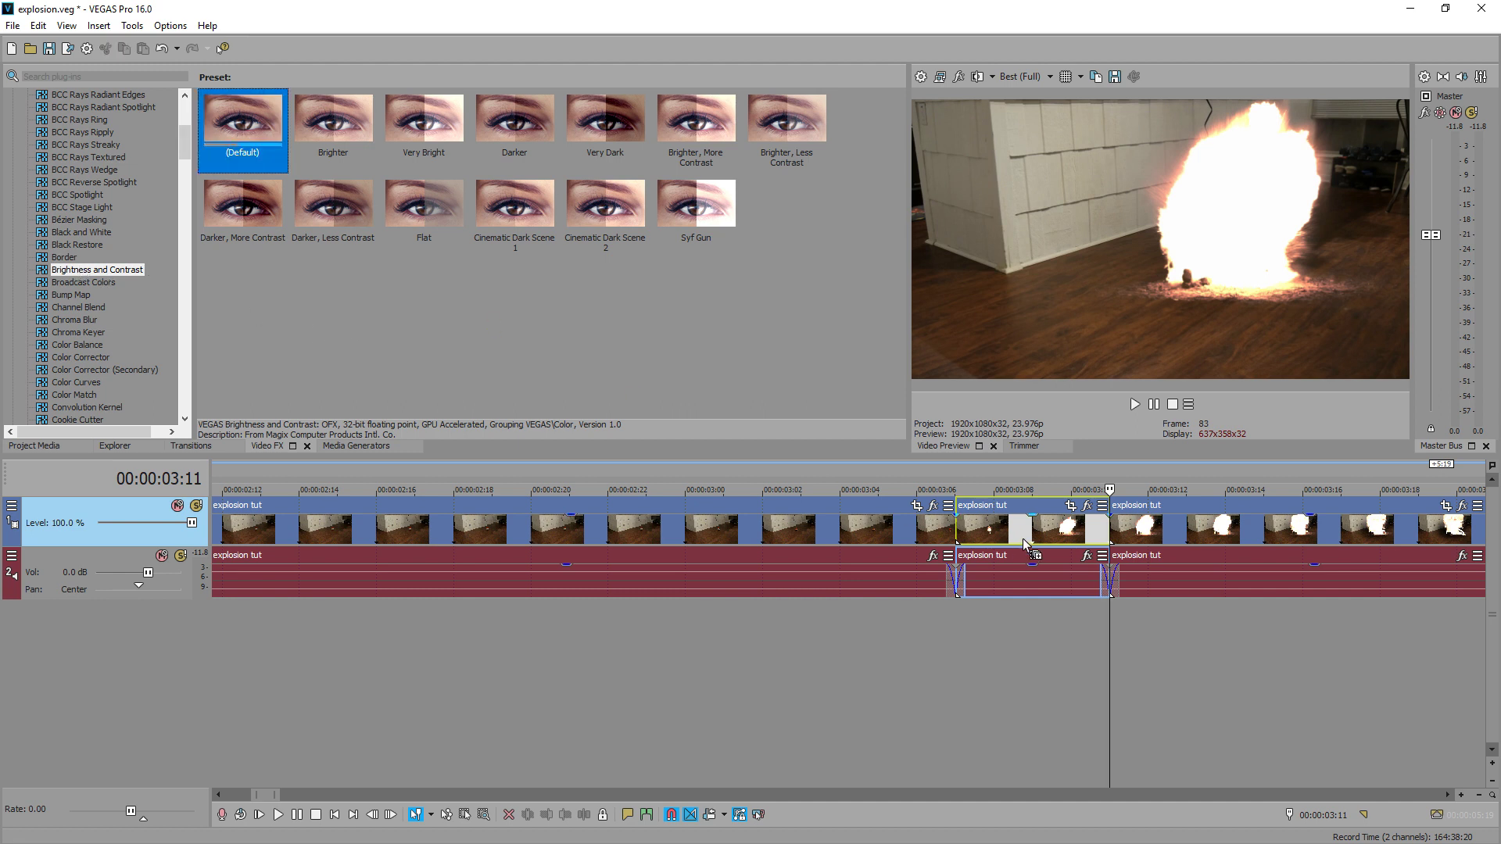
Step: Apply Brightness and Contrast to the blast piece, keyframing brightness up to 0.646 at its end
left_click_drag(1027, 534, 1027, 534)
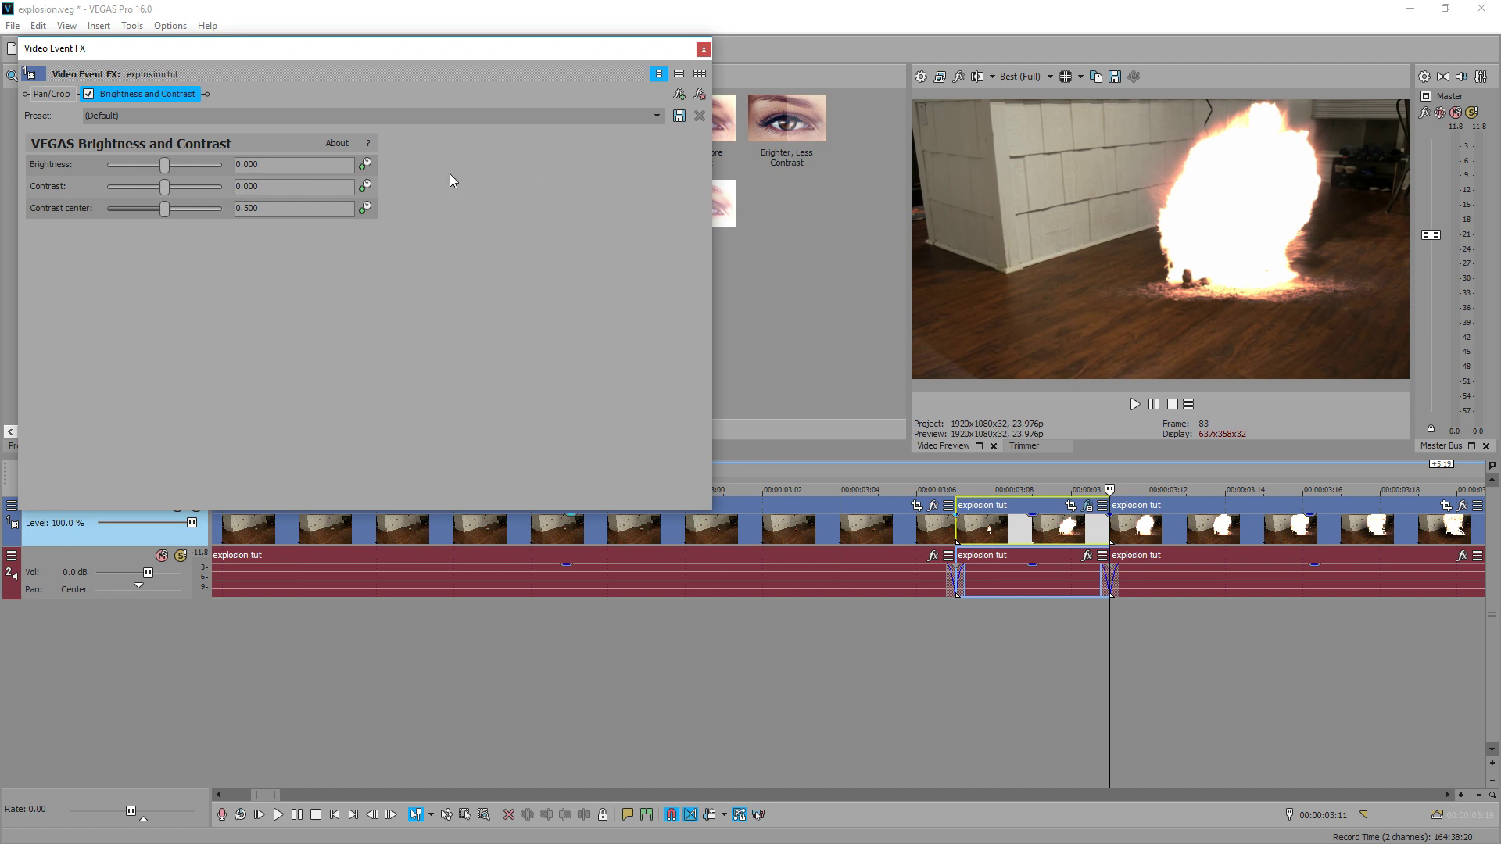
left_click(365, 166)
left_click(160, 395)
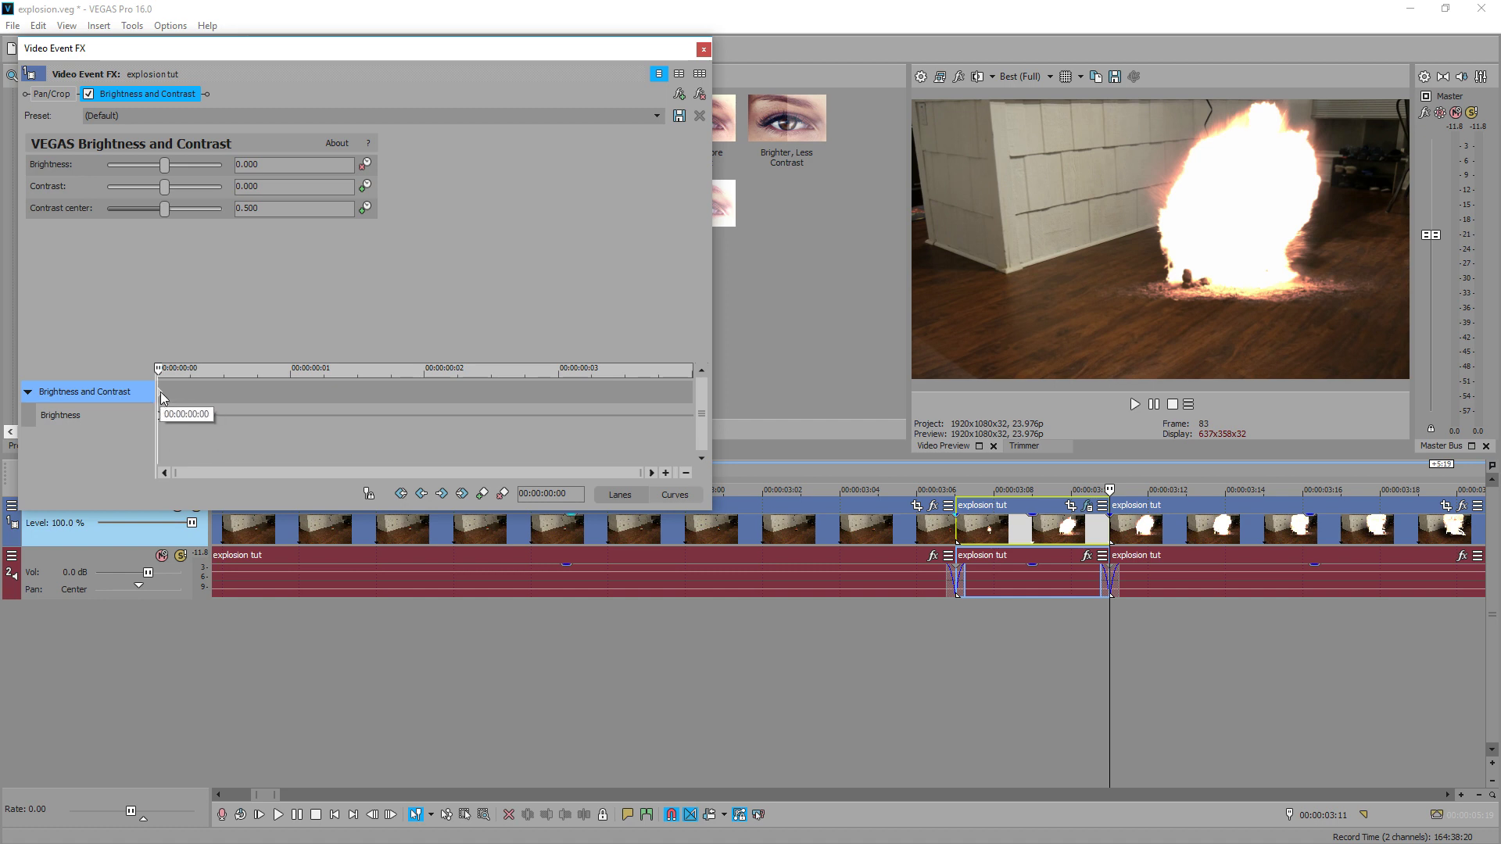
left_click_drag(162, 400, 690, 406)
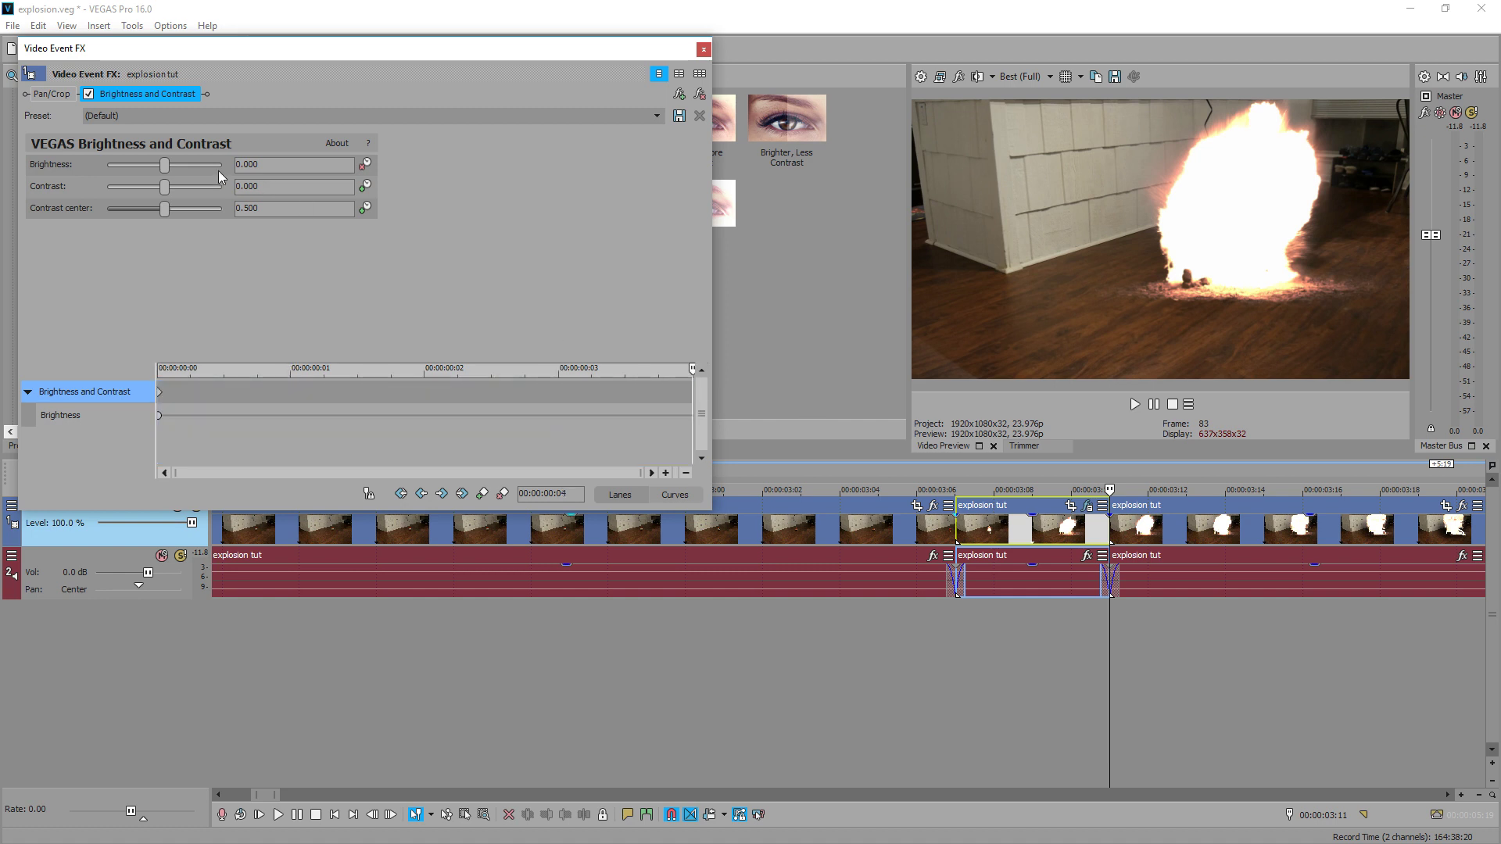
left_click_drag(166, 168, 181, 171)
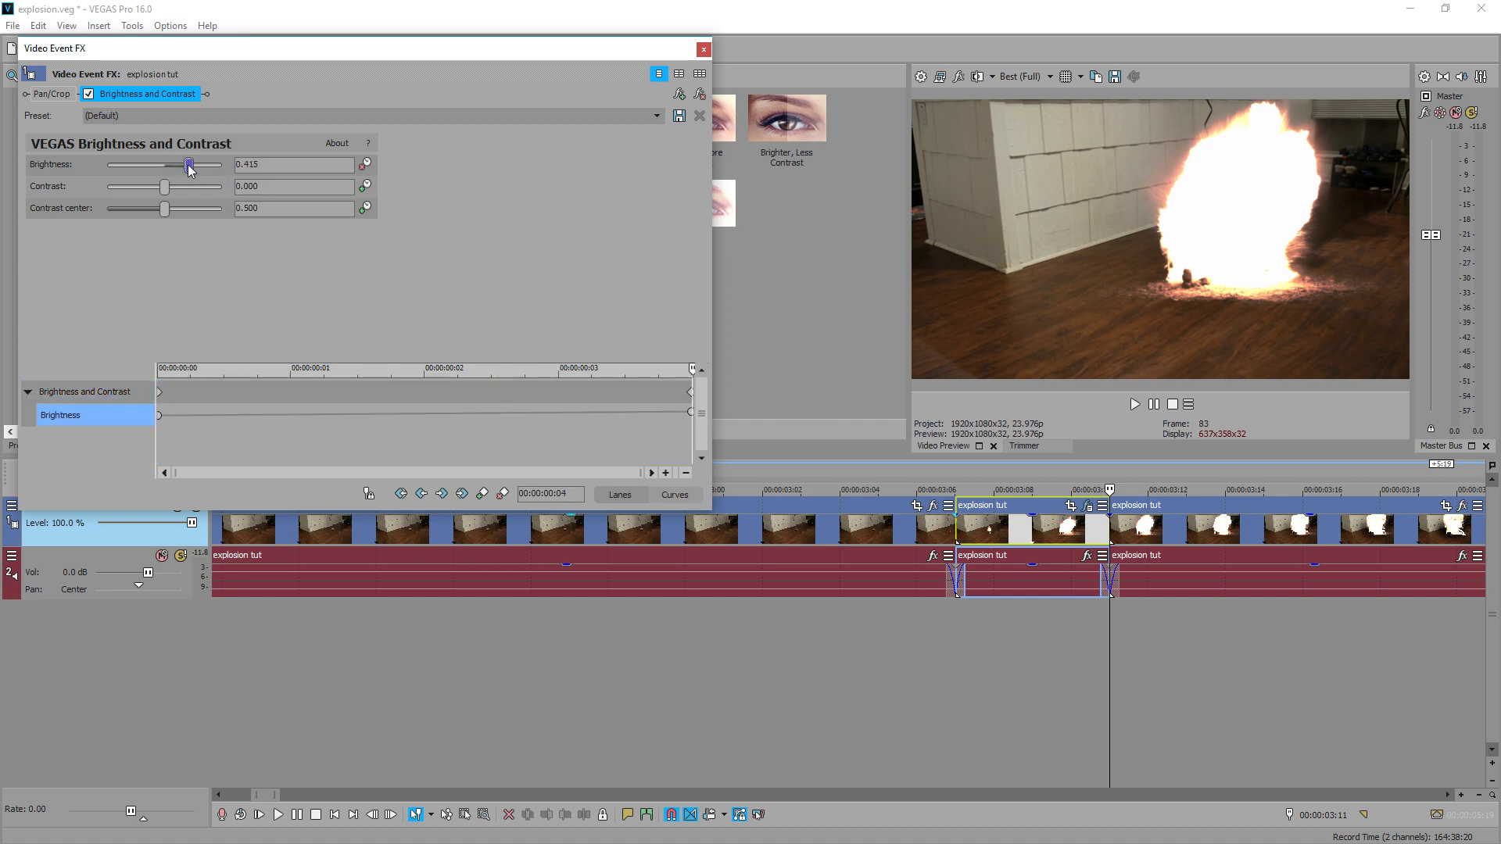
left_click_drag(193, 168, 198, 166)
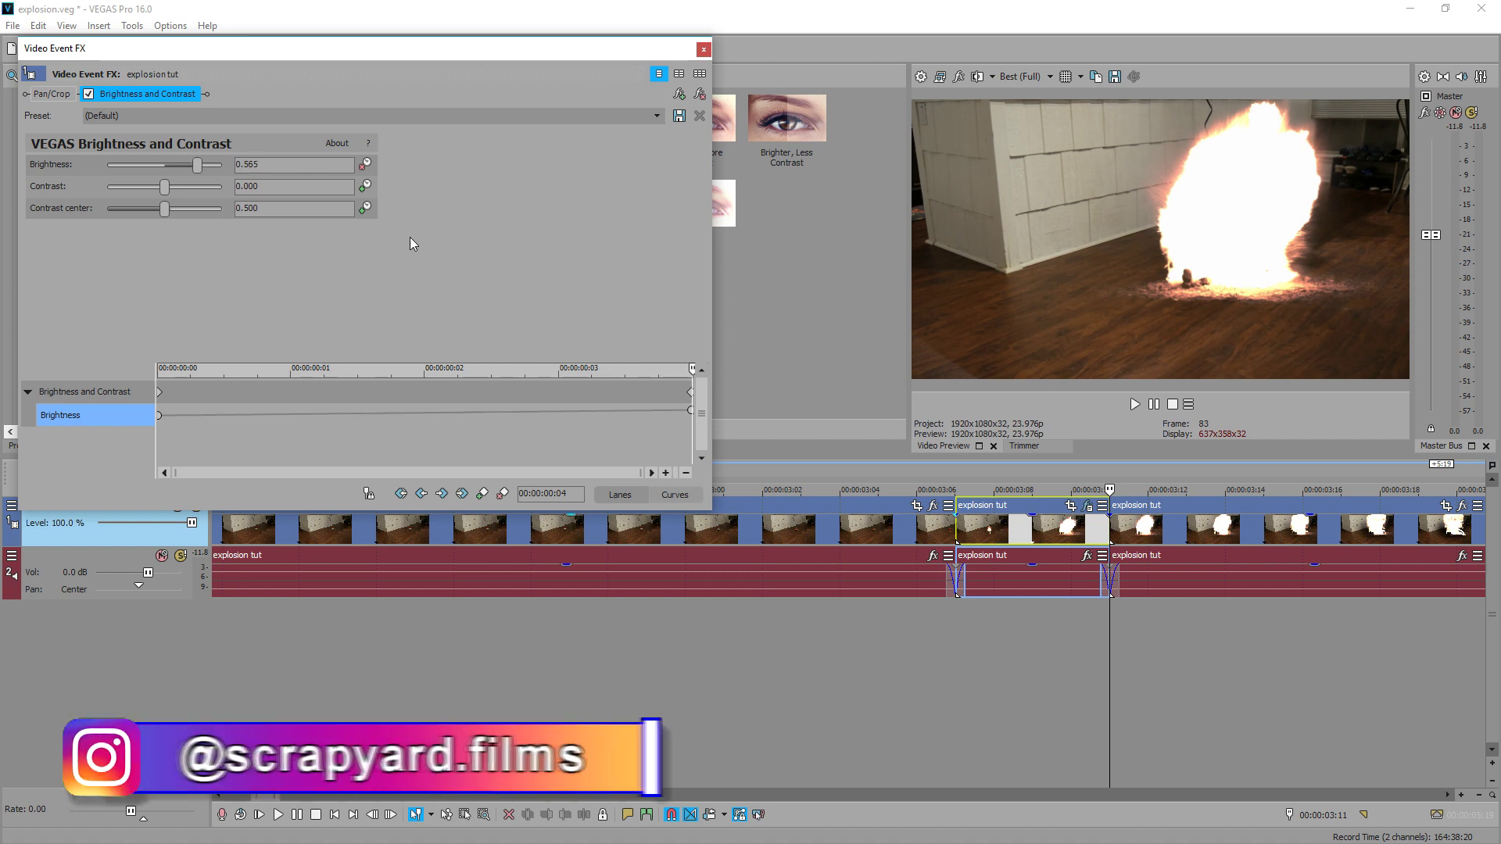
left_click(1094, 616)
key("Left")
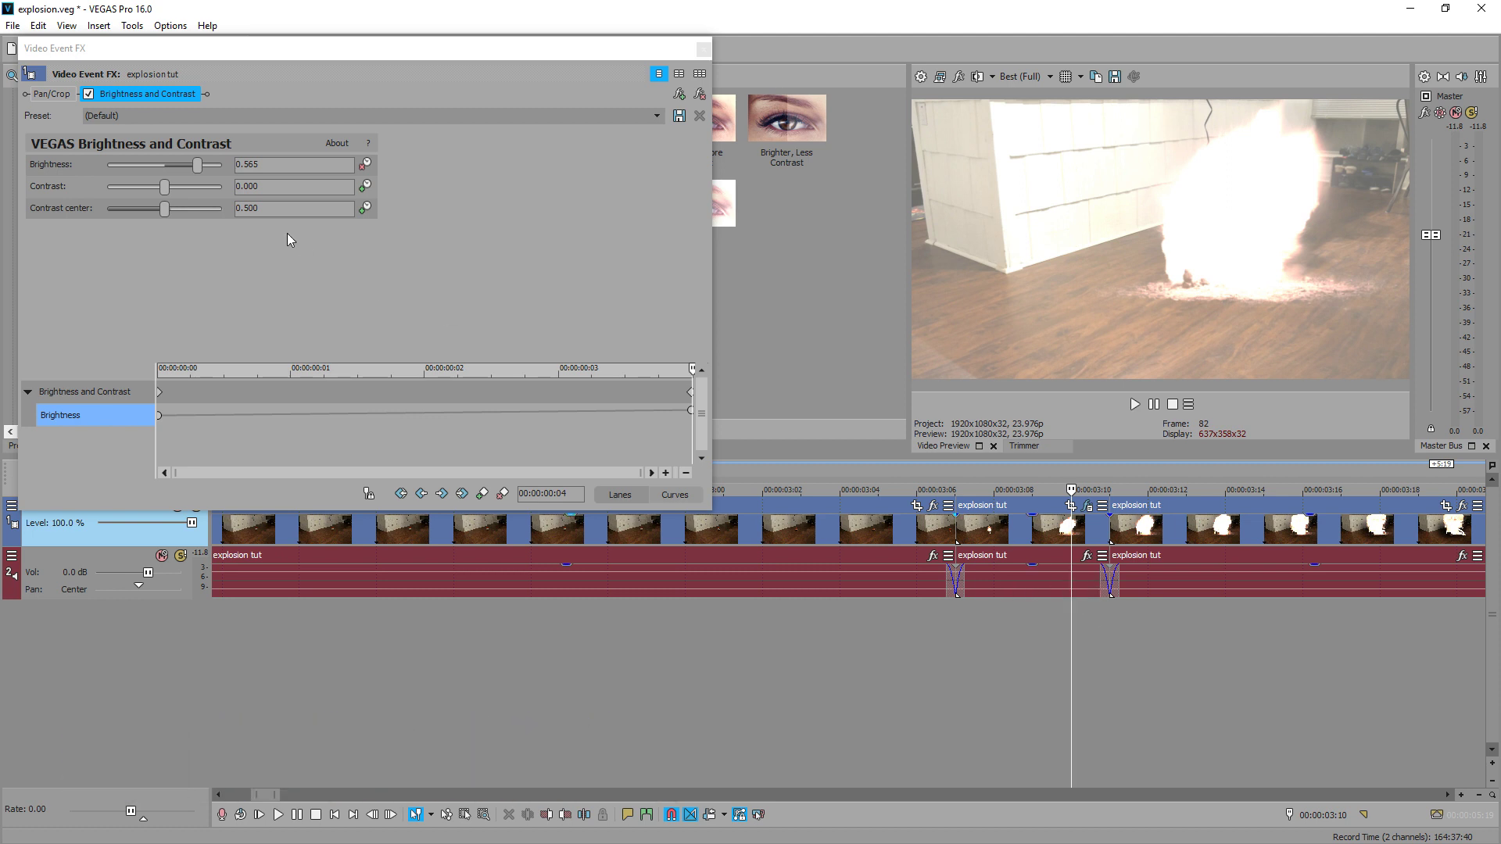
left_click_drag(196, 172, 201, 172)
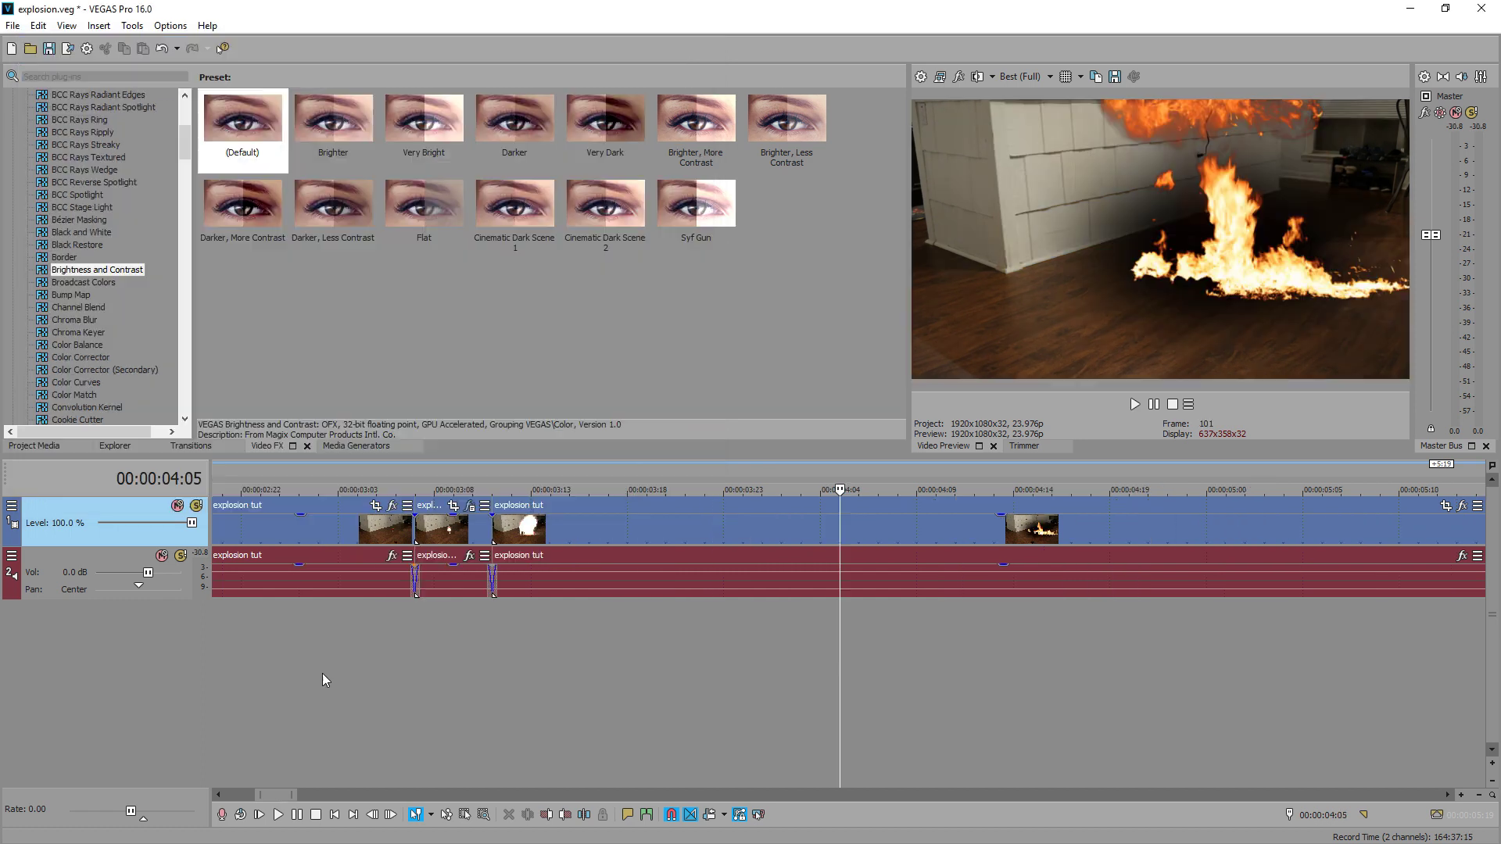
left_click(322, 673)
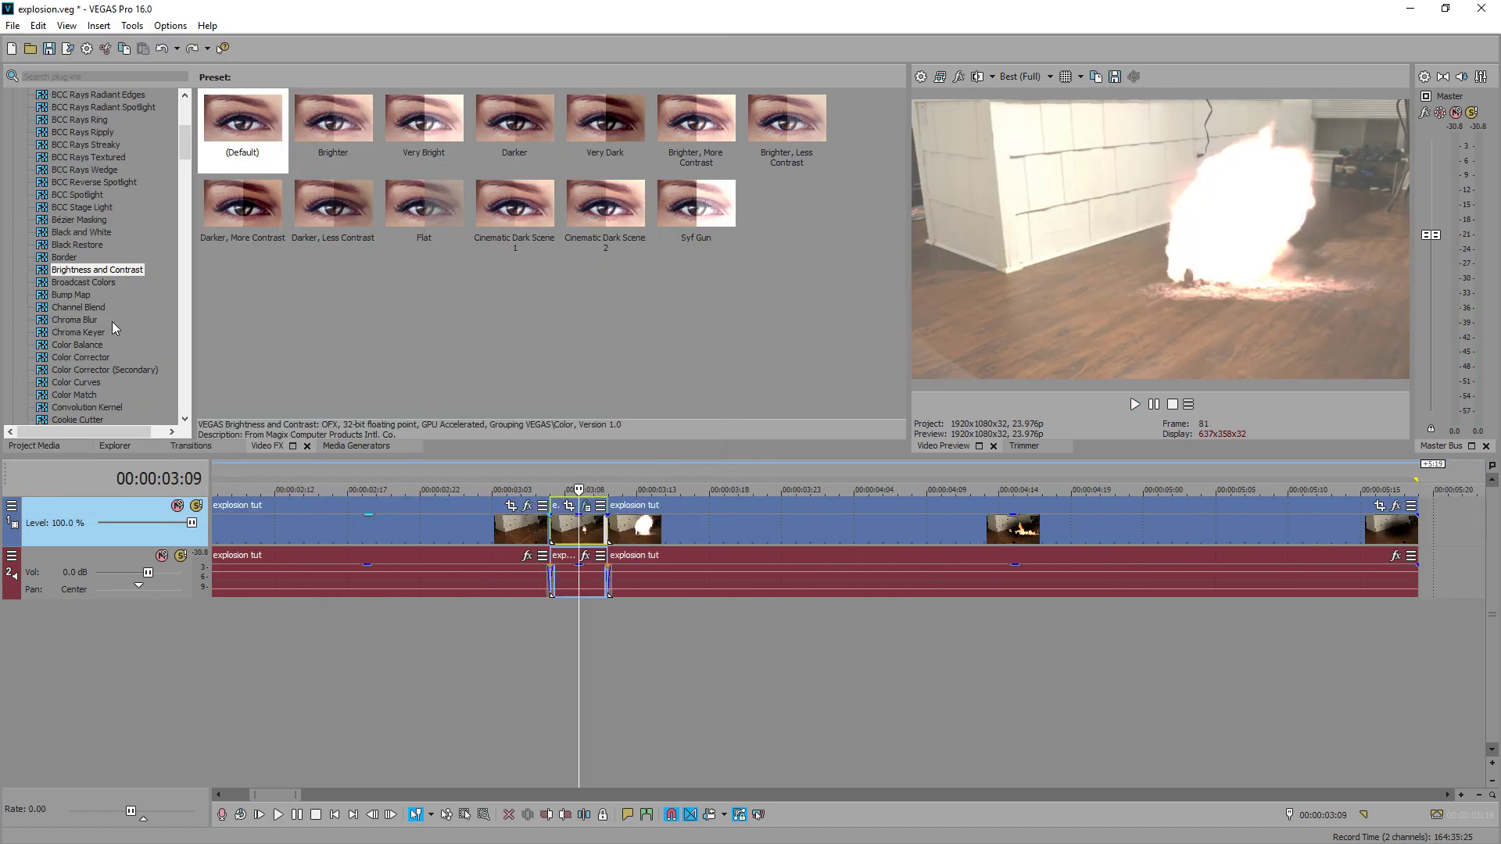
Step: Apply the Intense Light Rays preset to the short blast piece and preview it
scroll(111, 322, "down", 12)
left_click(82, 321)
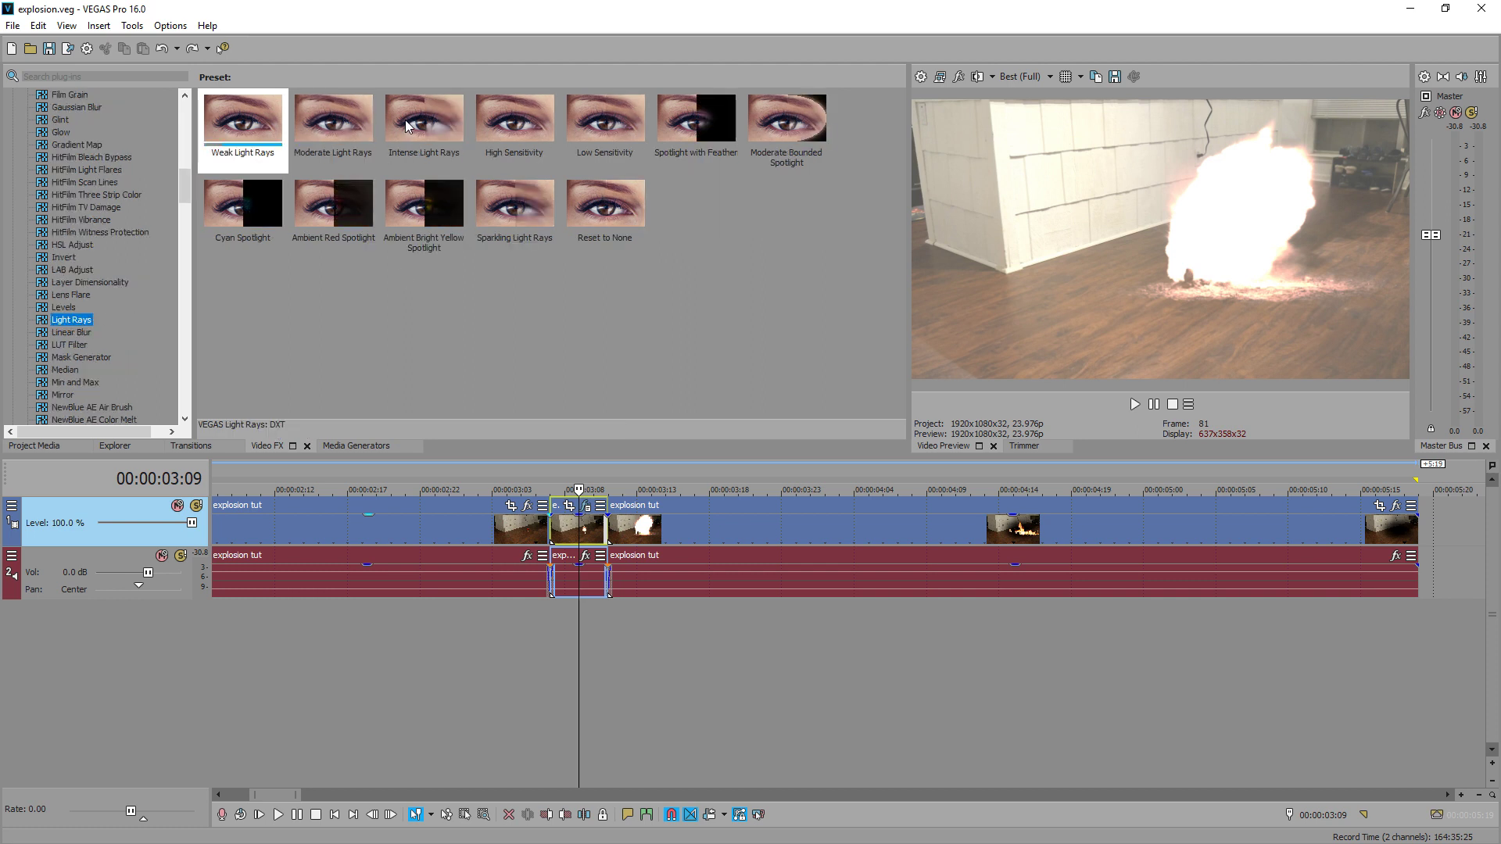
left_click_drag(407, 126, 417, 151)
left_click_drag(561, 509, 564, 518)
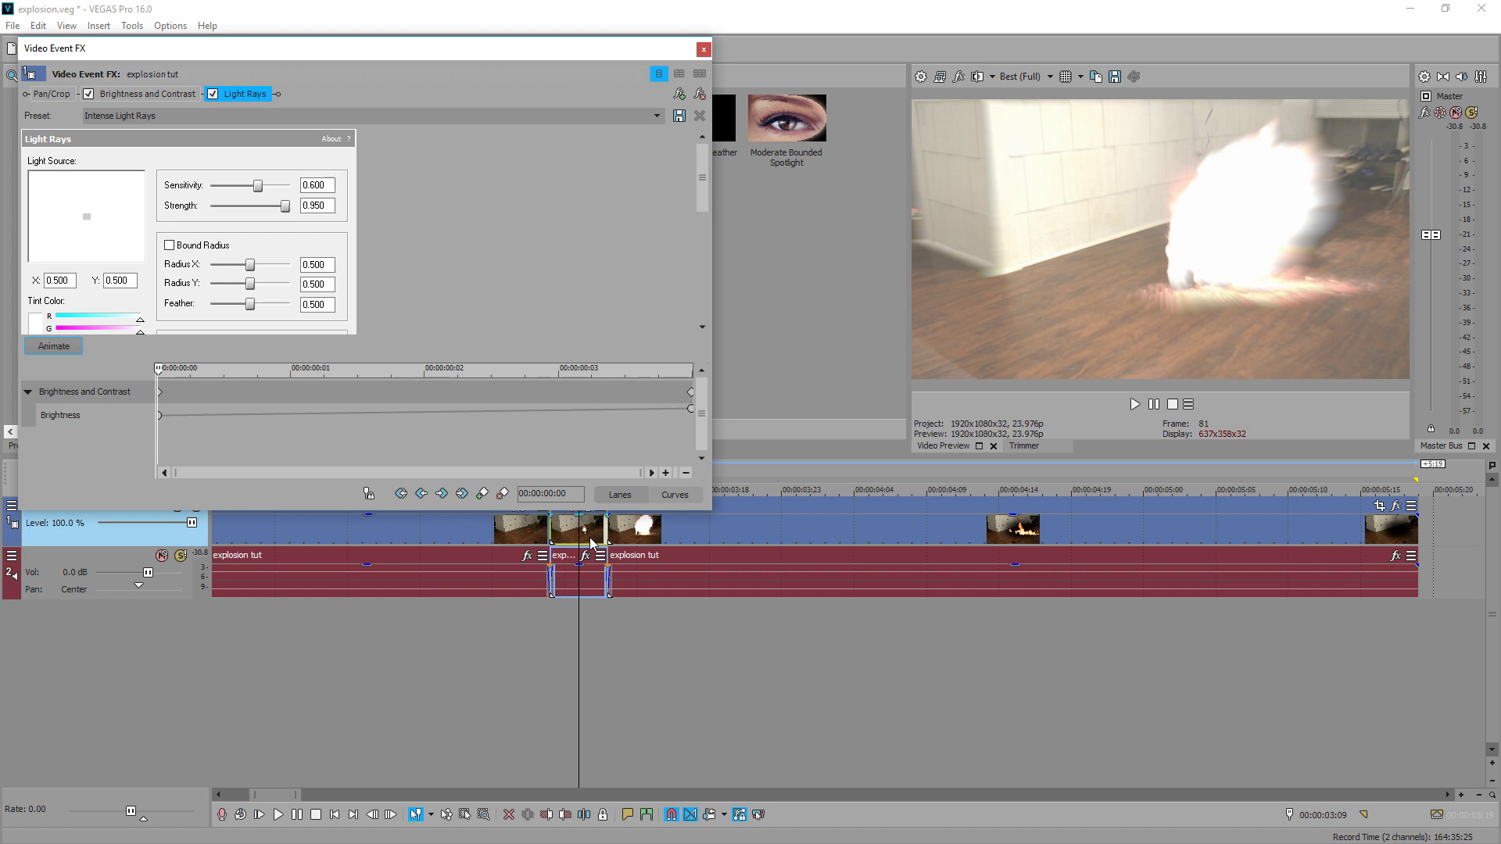
left_click(492, 655)
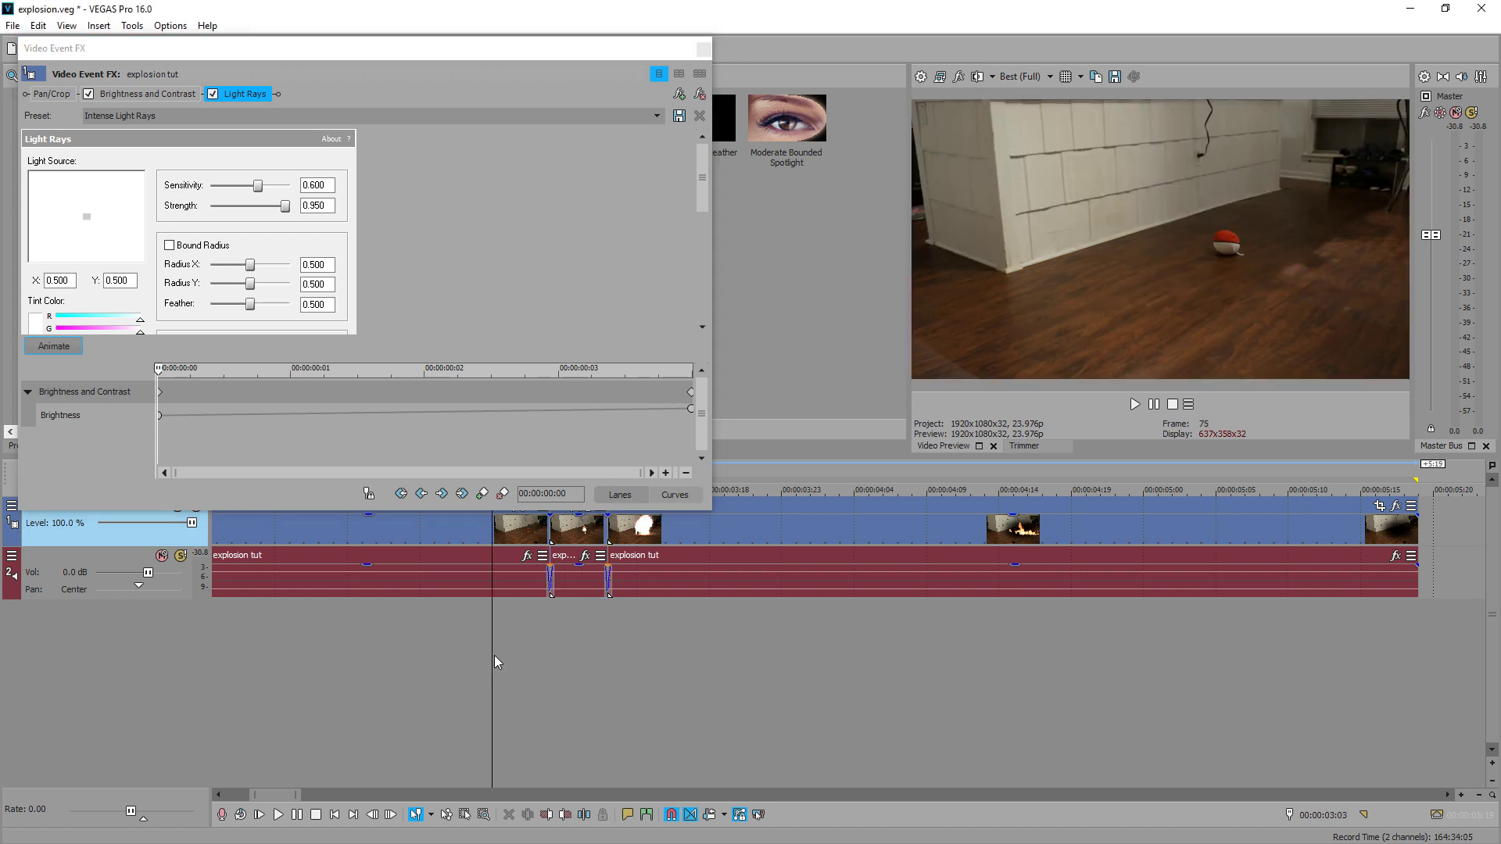
key("space")
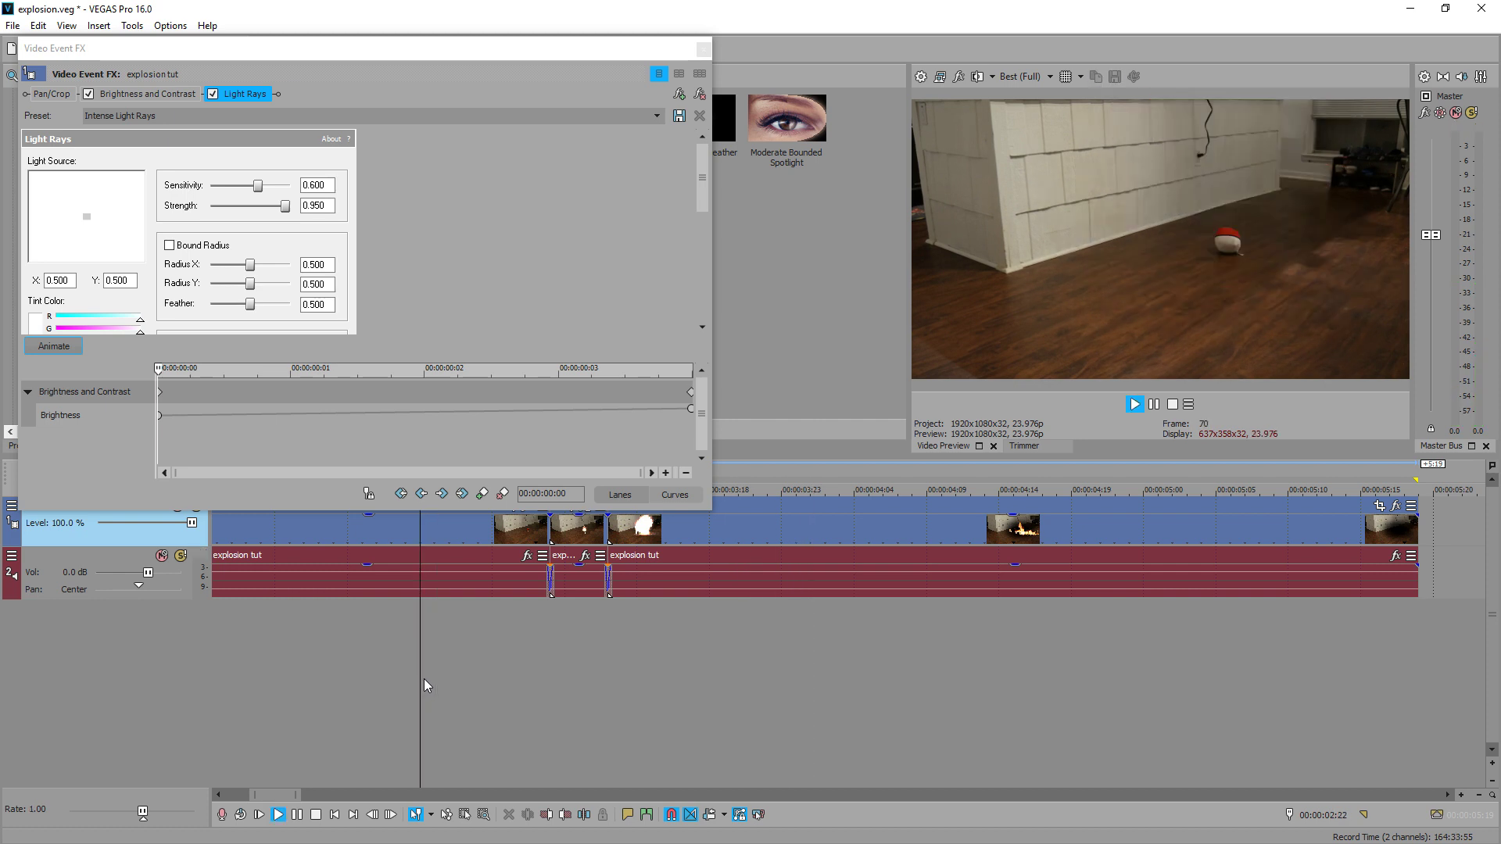
left_click(640, 534)
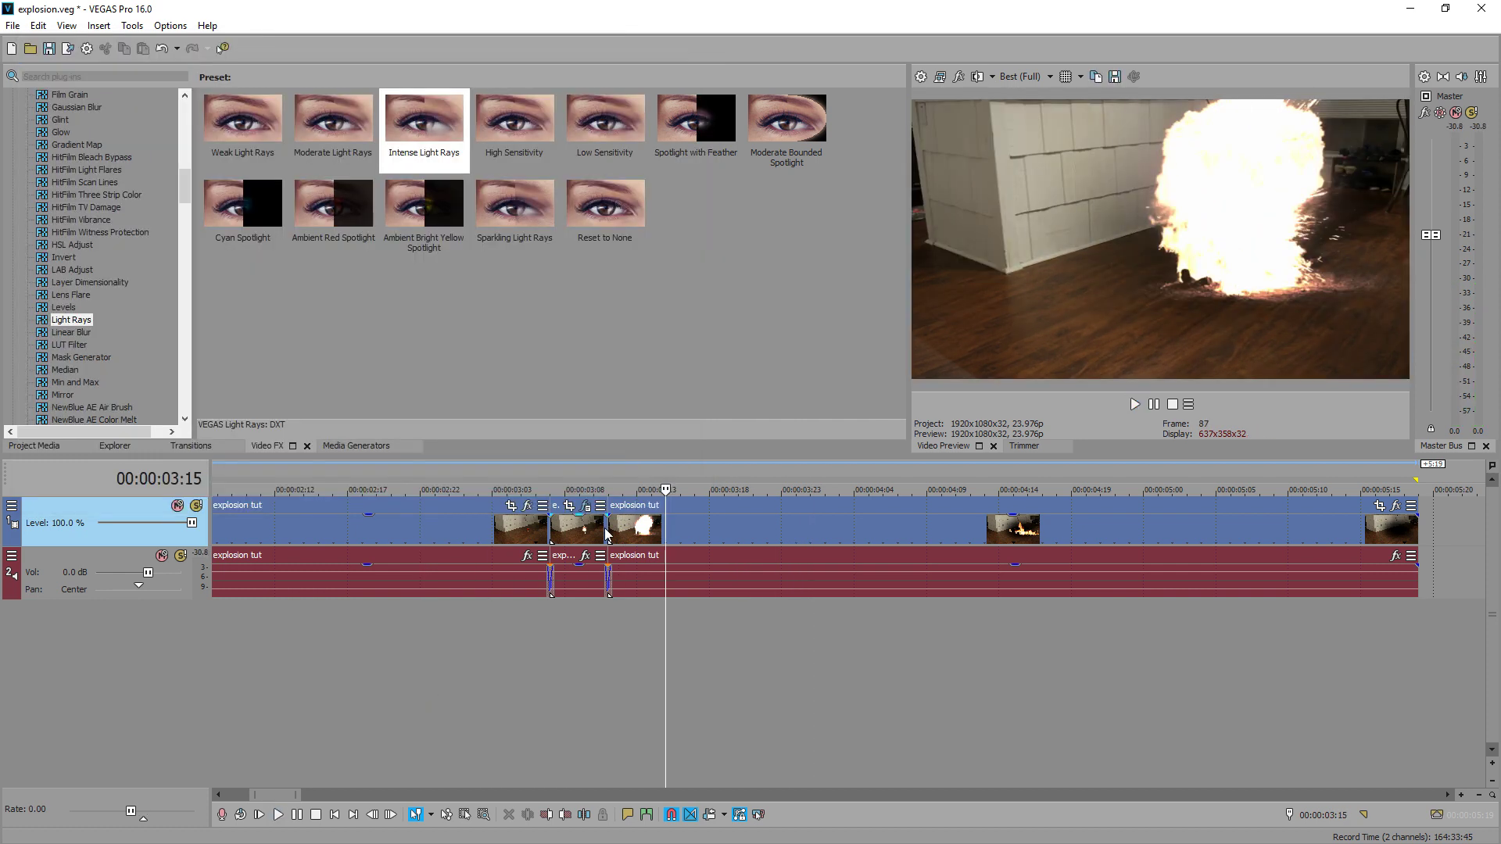
Step: Split the following event at 00:00:03:15 and give the new piece Intense Light Rays too
left_click(667, 536)
key("s")
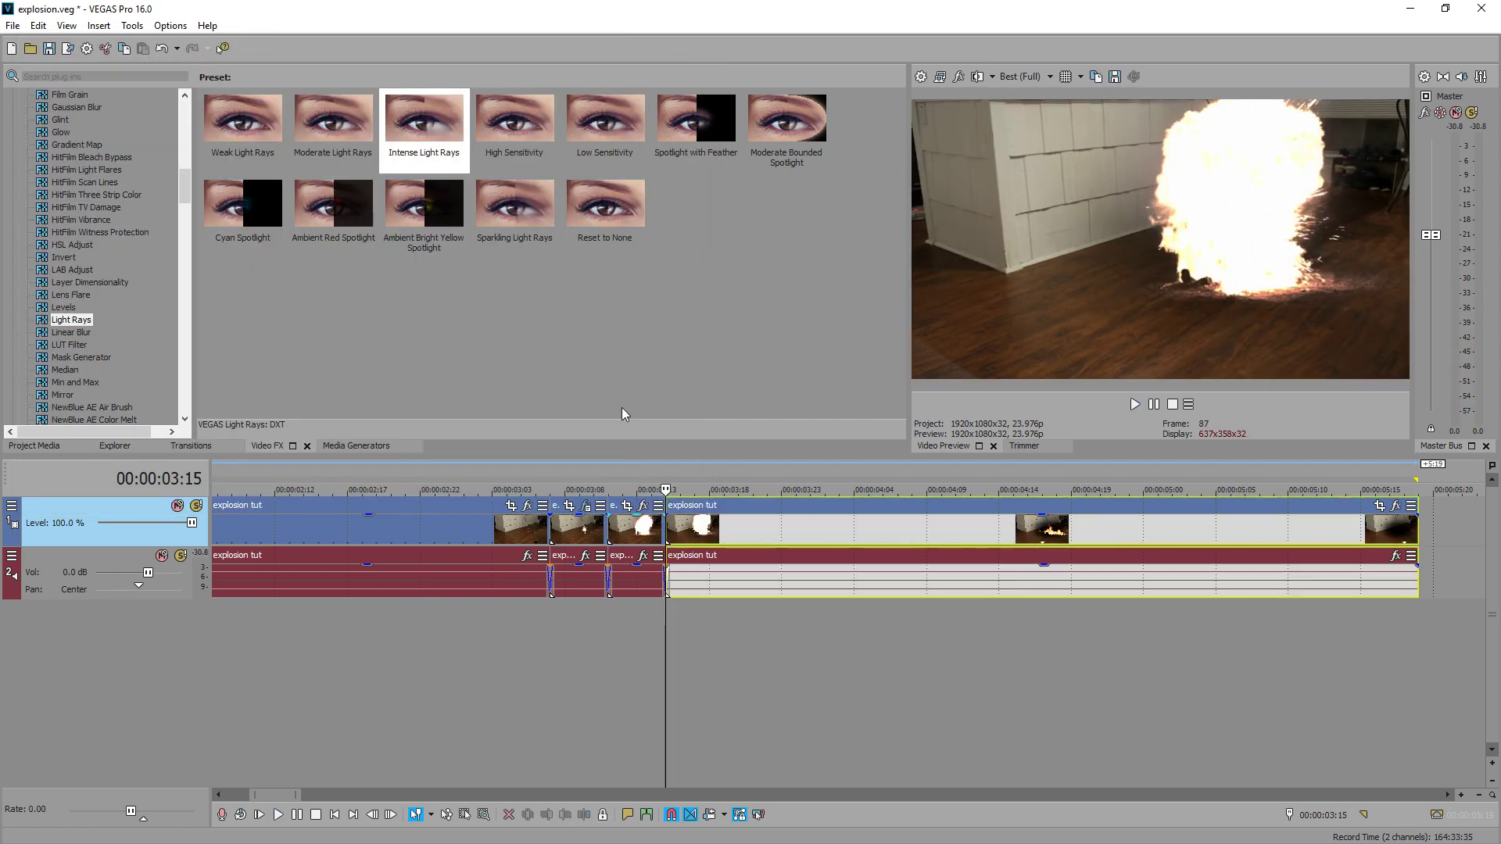
left_click_drag(423, 124, 627, 536)
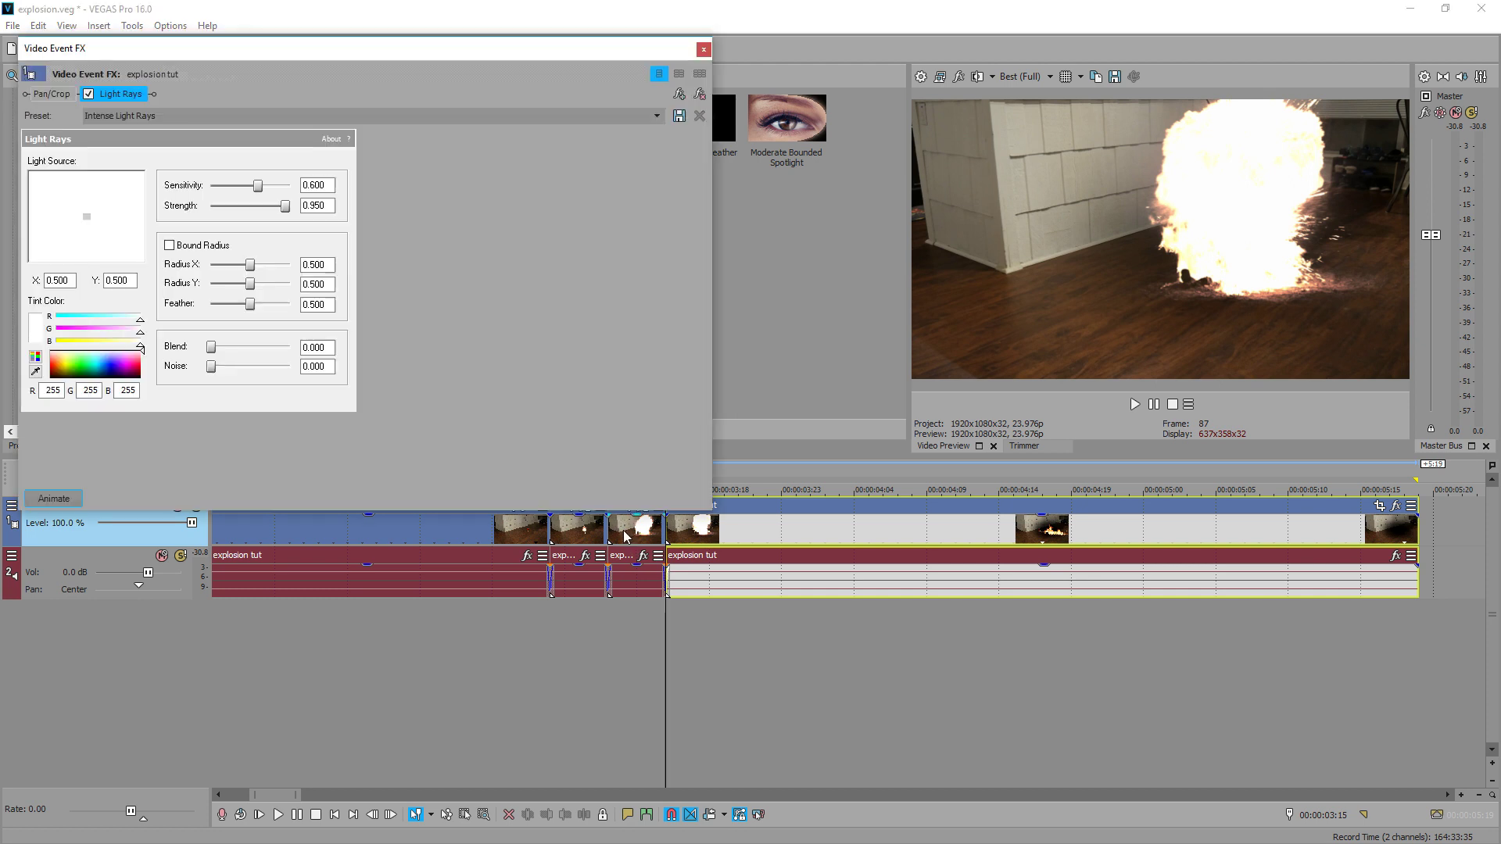
left_click(701, 48)
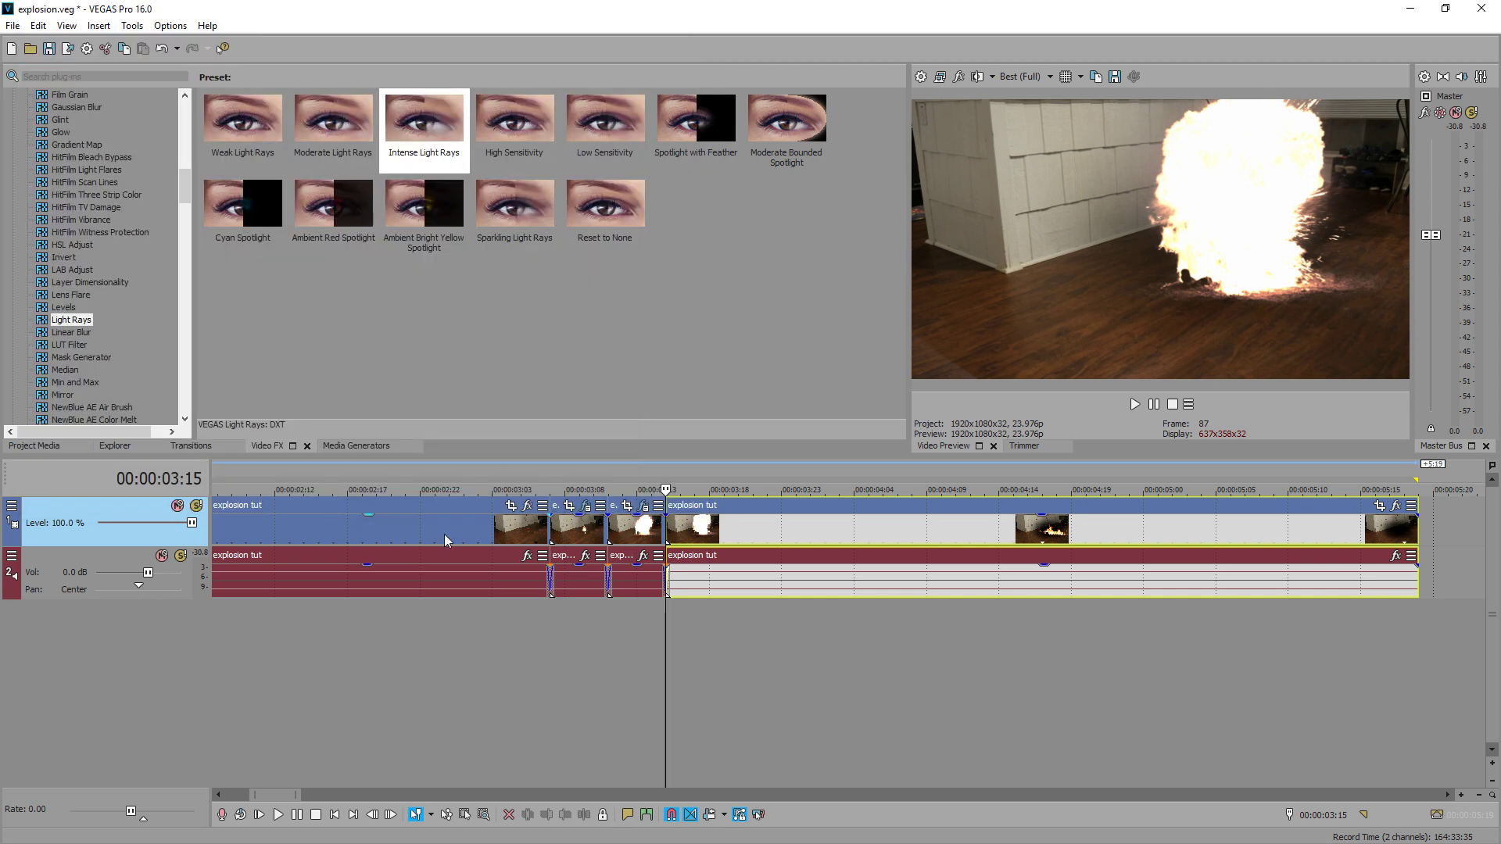
left_click(359, 653)
key("space")
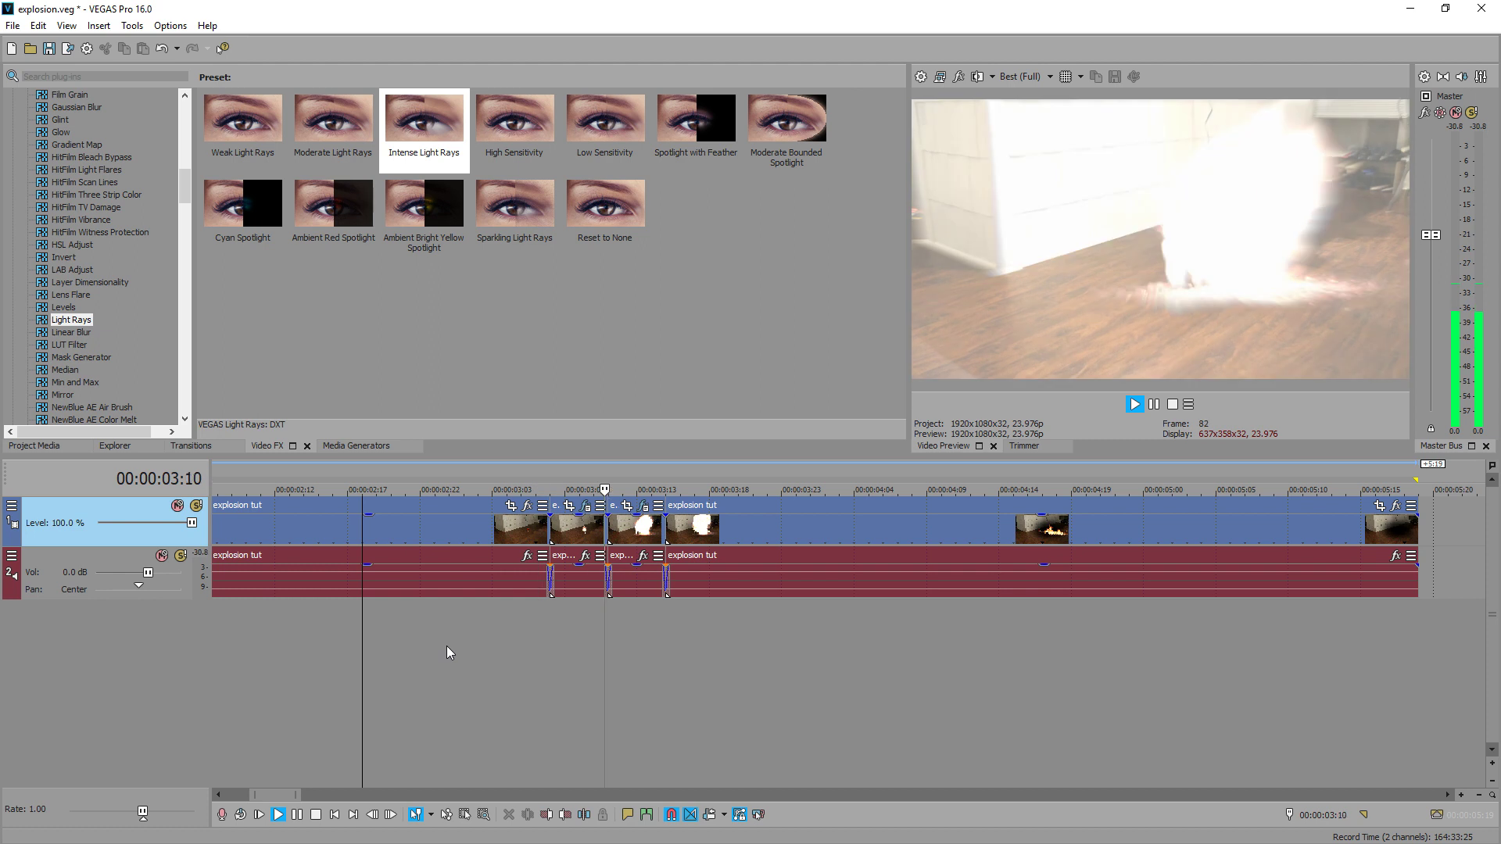
Step: Insert a new top video track and copy the two short blast clips onto it
key("Return")
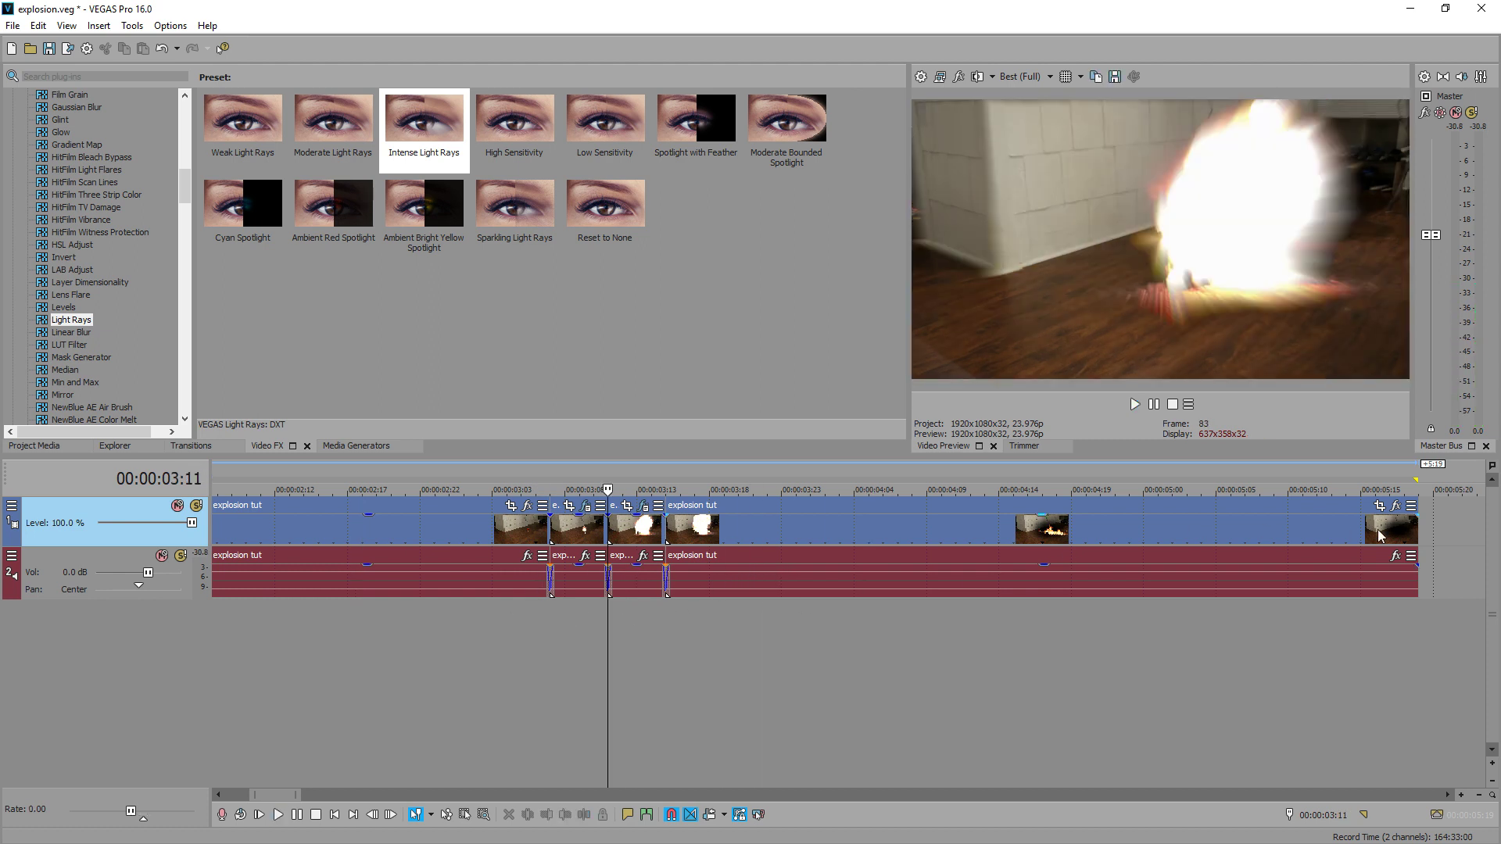
right_click(1437, 534)
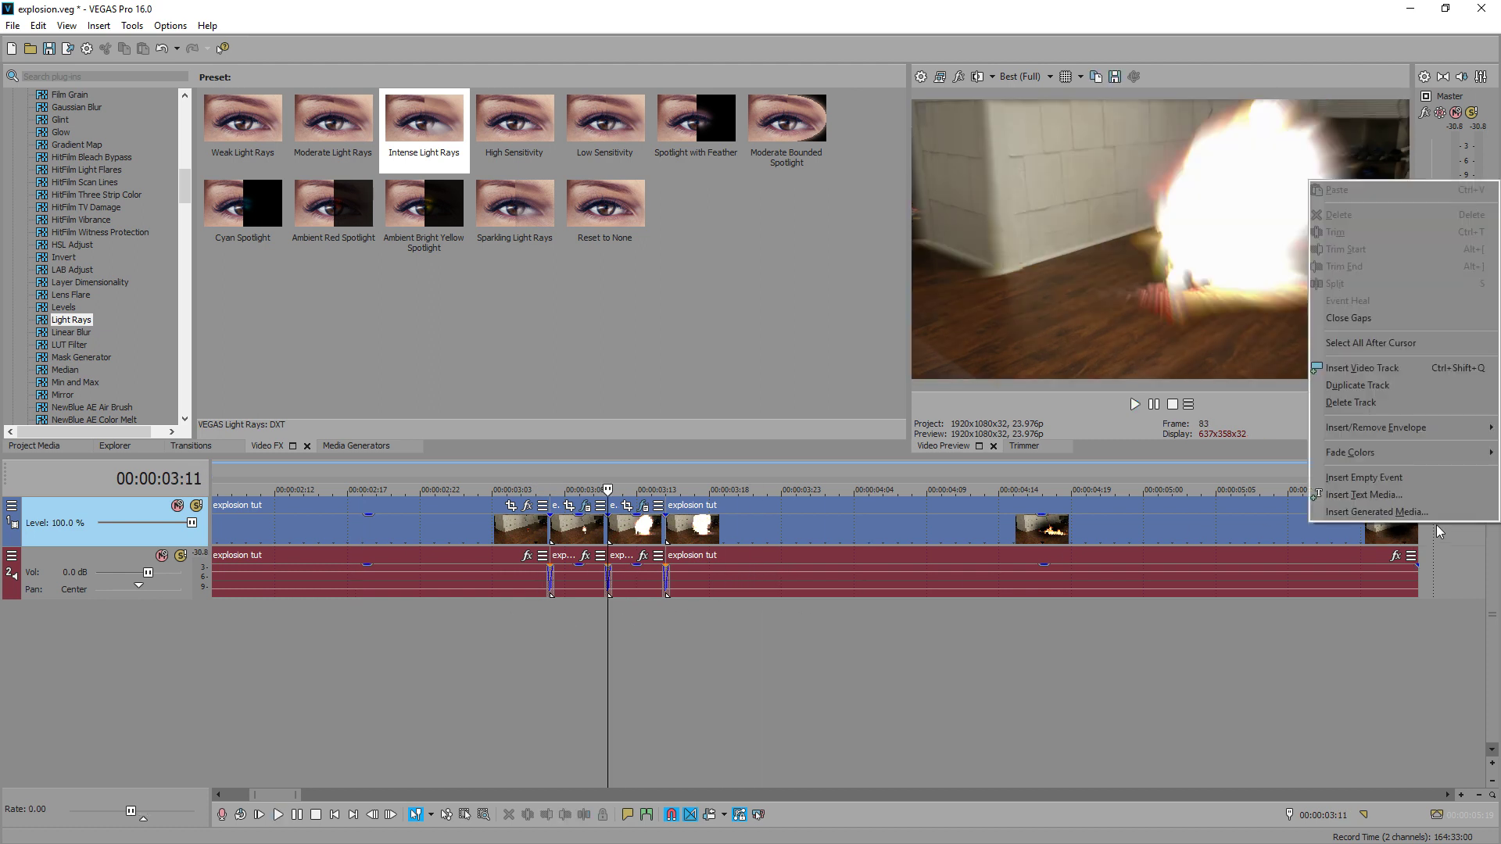
left_click(1399, 369)
left_click(585, 579)
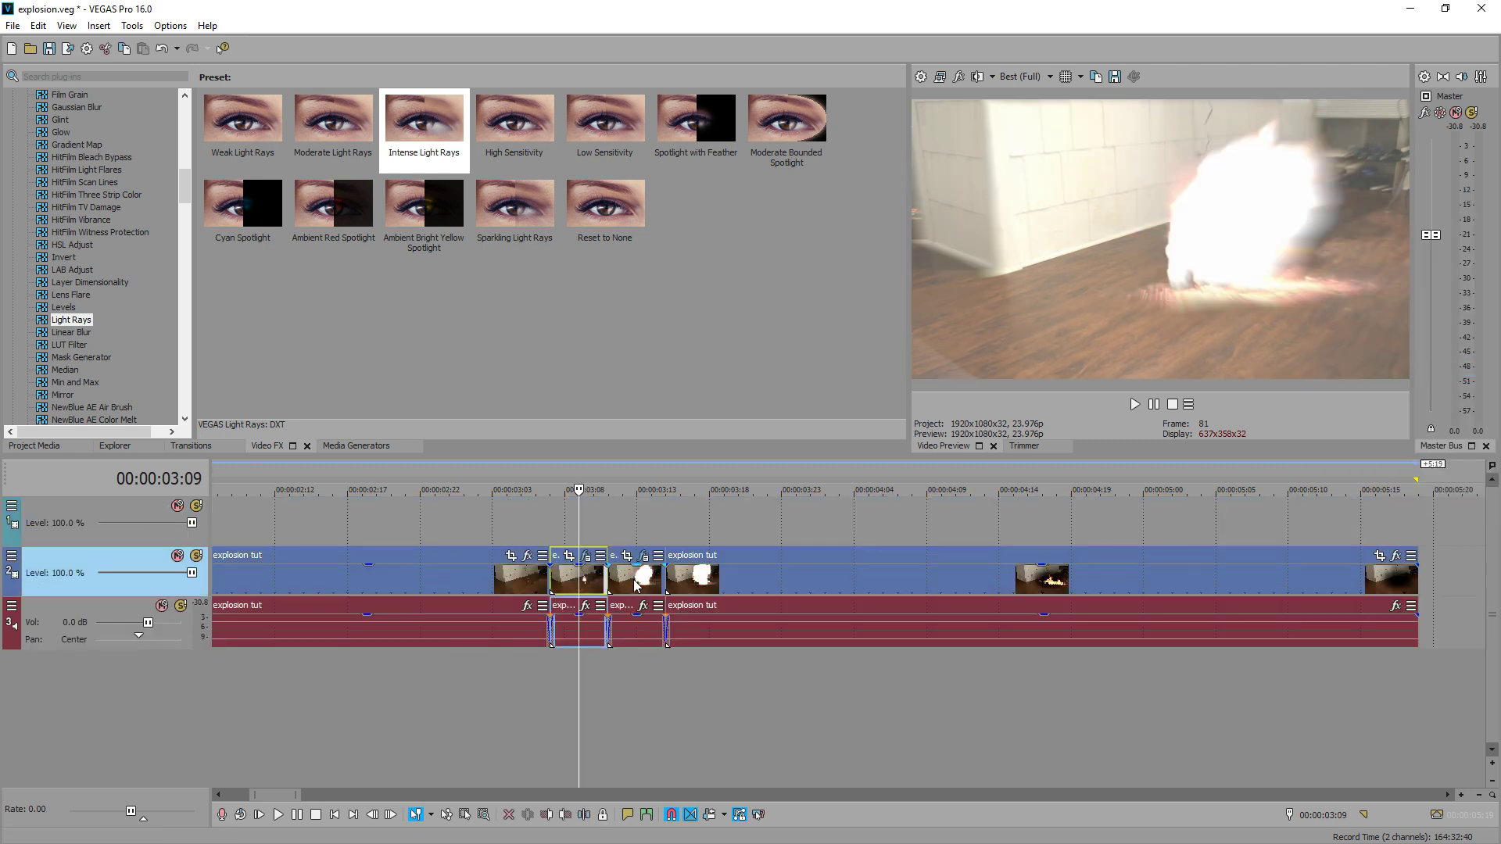
left_click(637, 585, "ctrl")
left_click_drag(637, 586, 639, 547)
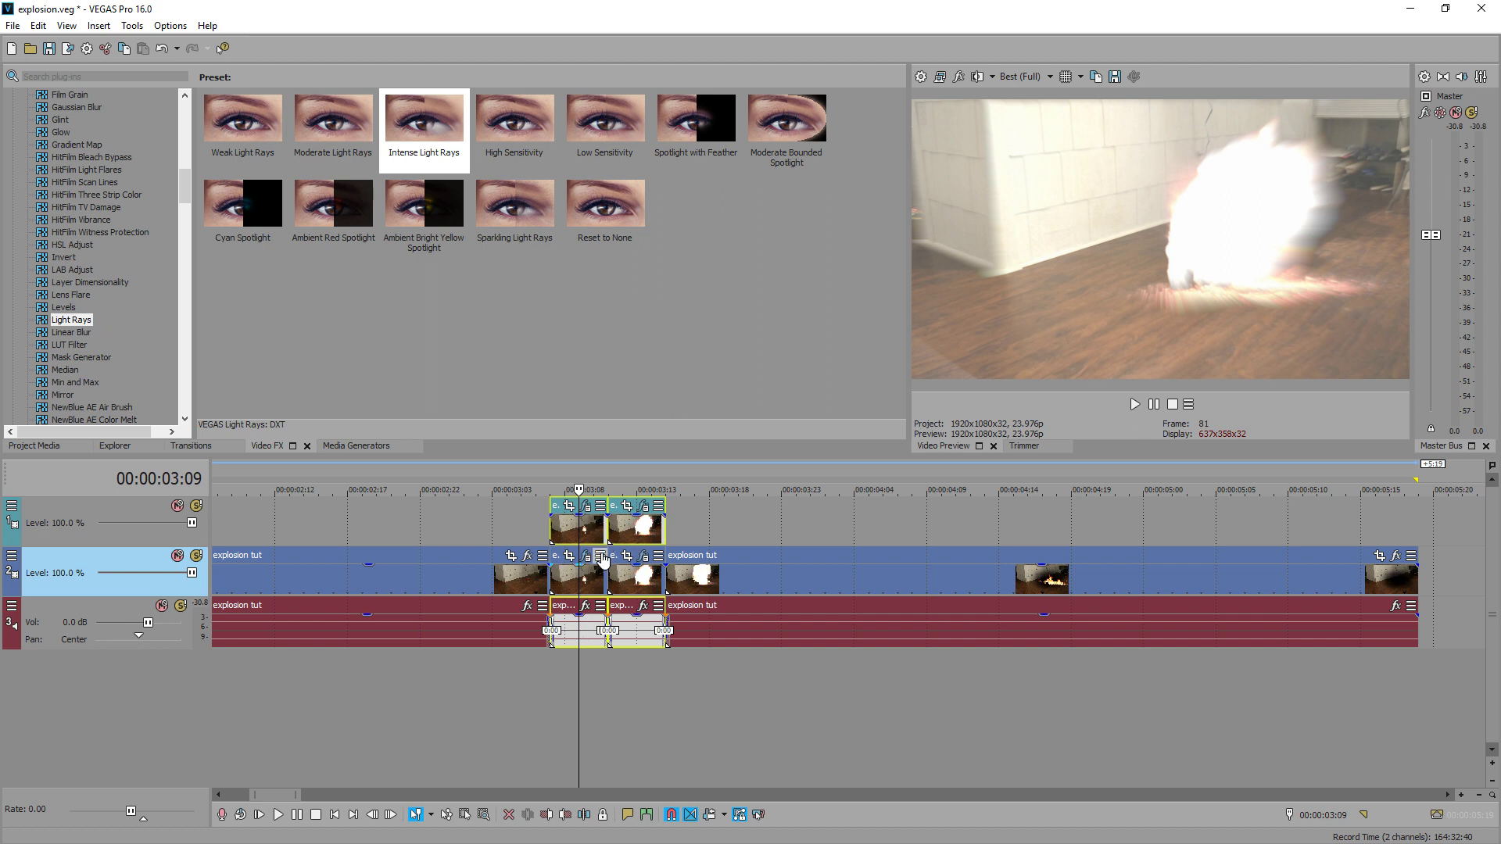
Step: Add a 3-frame fade-in to the first copy and a 3-frame fade-out to the second
left_click(575, 638)
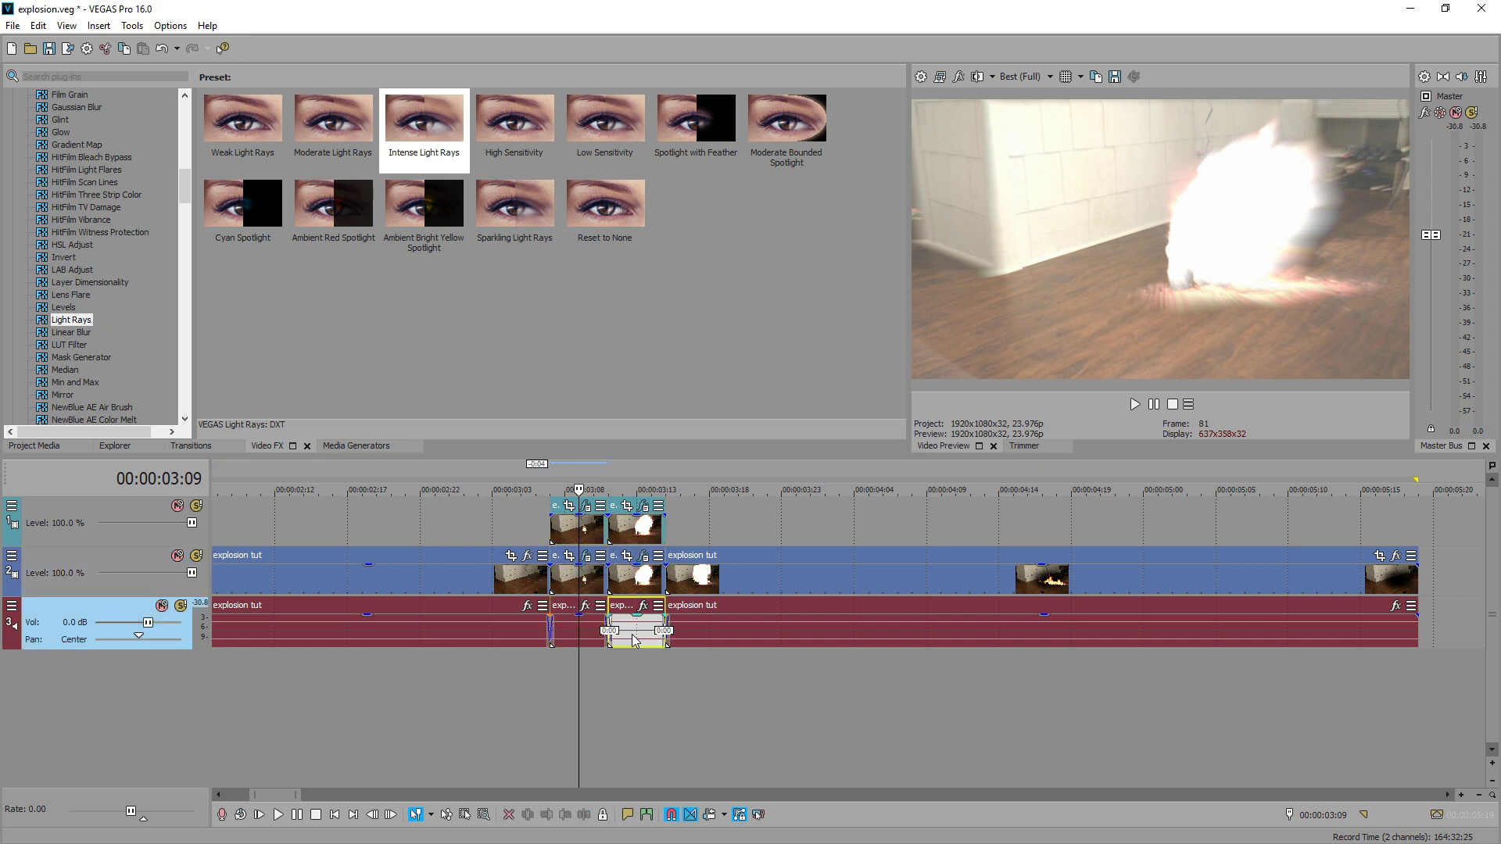
left_click(635, 640)
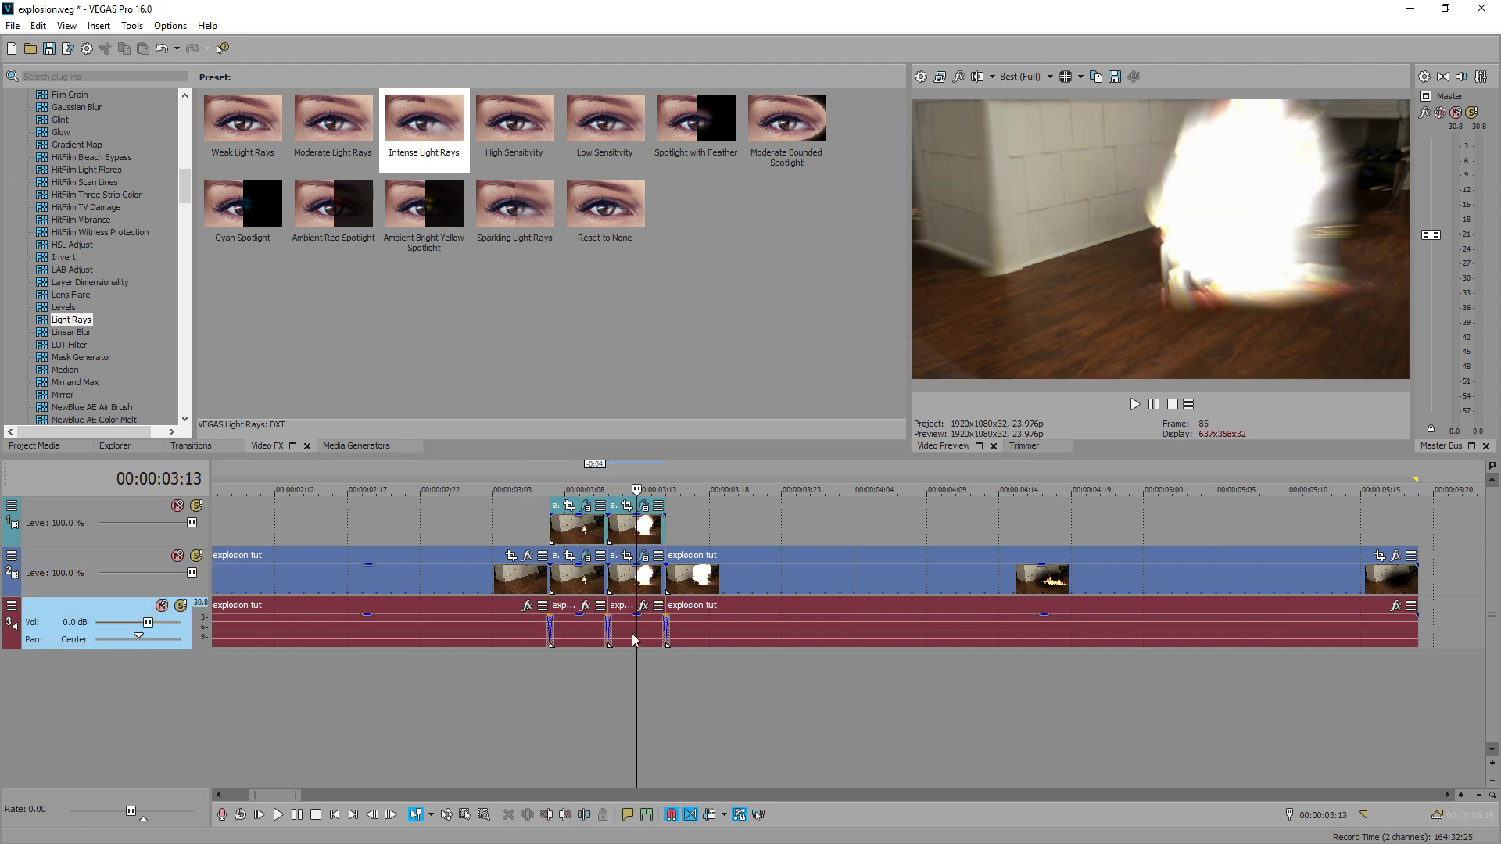
left_click(553, 523)
scroll(803, 535, "up", 2)
left_click_drag(840, 516, 896, 518)
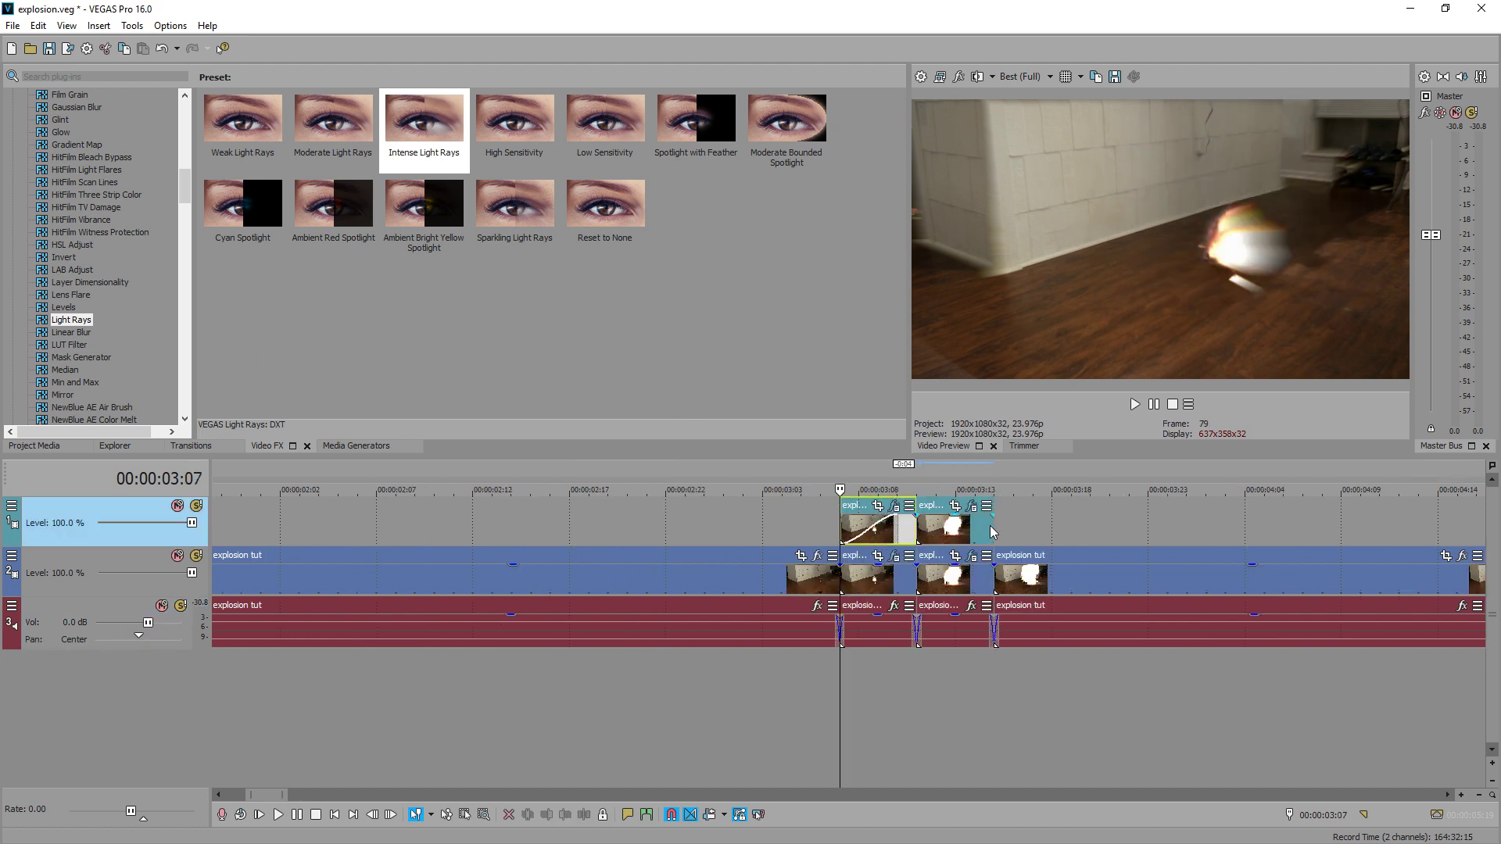
left_click_drag(991, 514, 939, 516)
Step: Remove Light Rays from both copied blast clips and preview the layered result
left_click(895, 556)
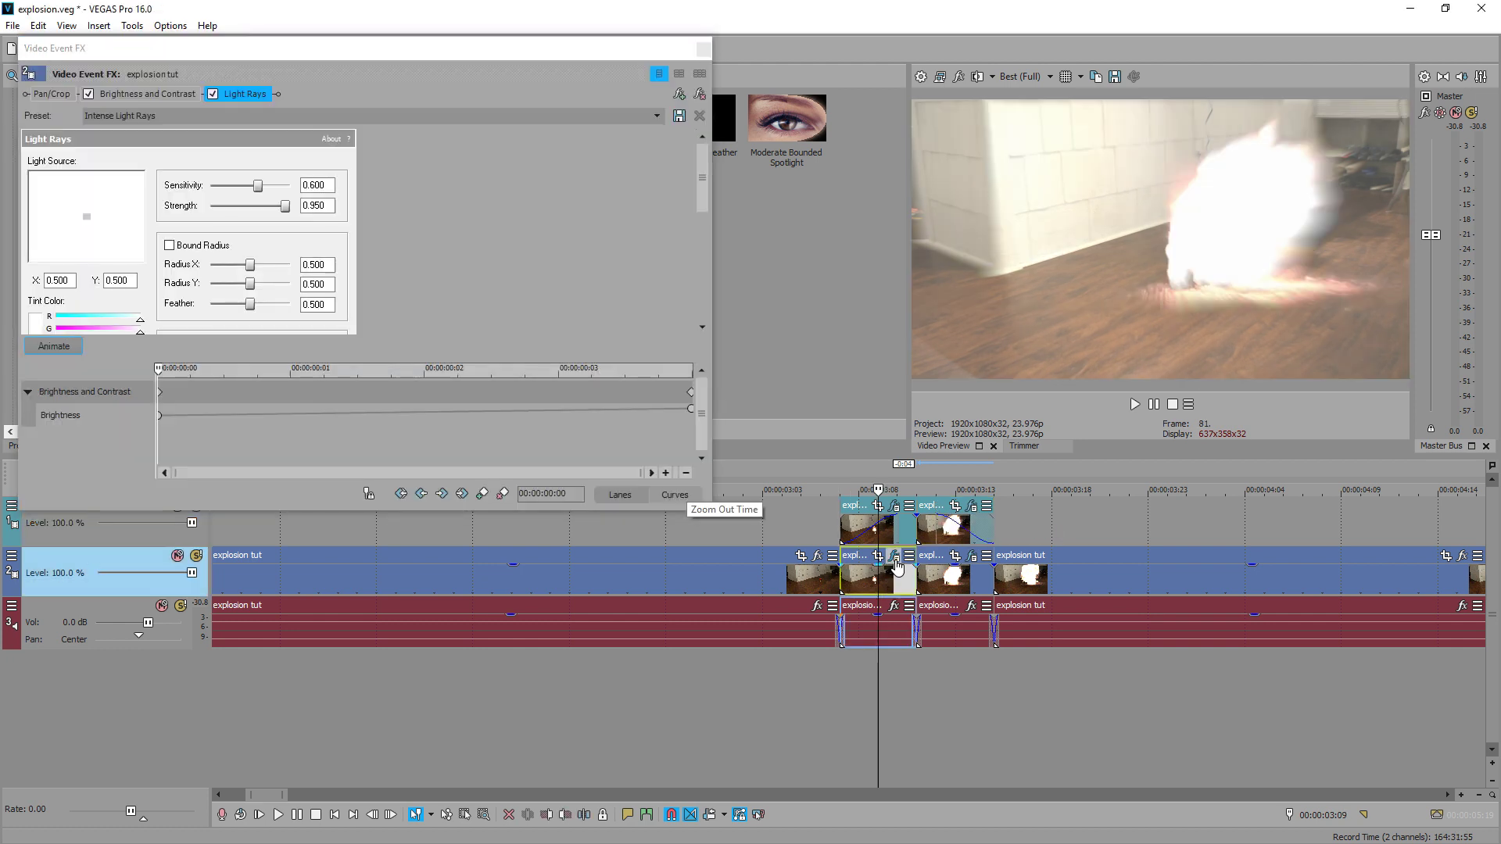
left_click(700, 115)
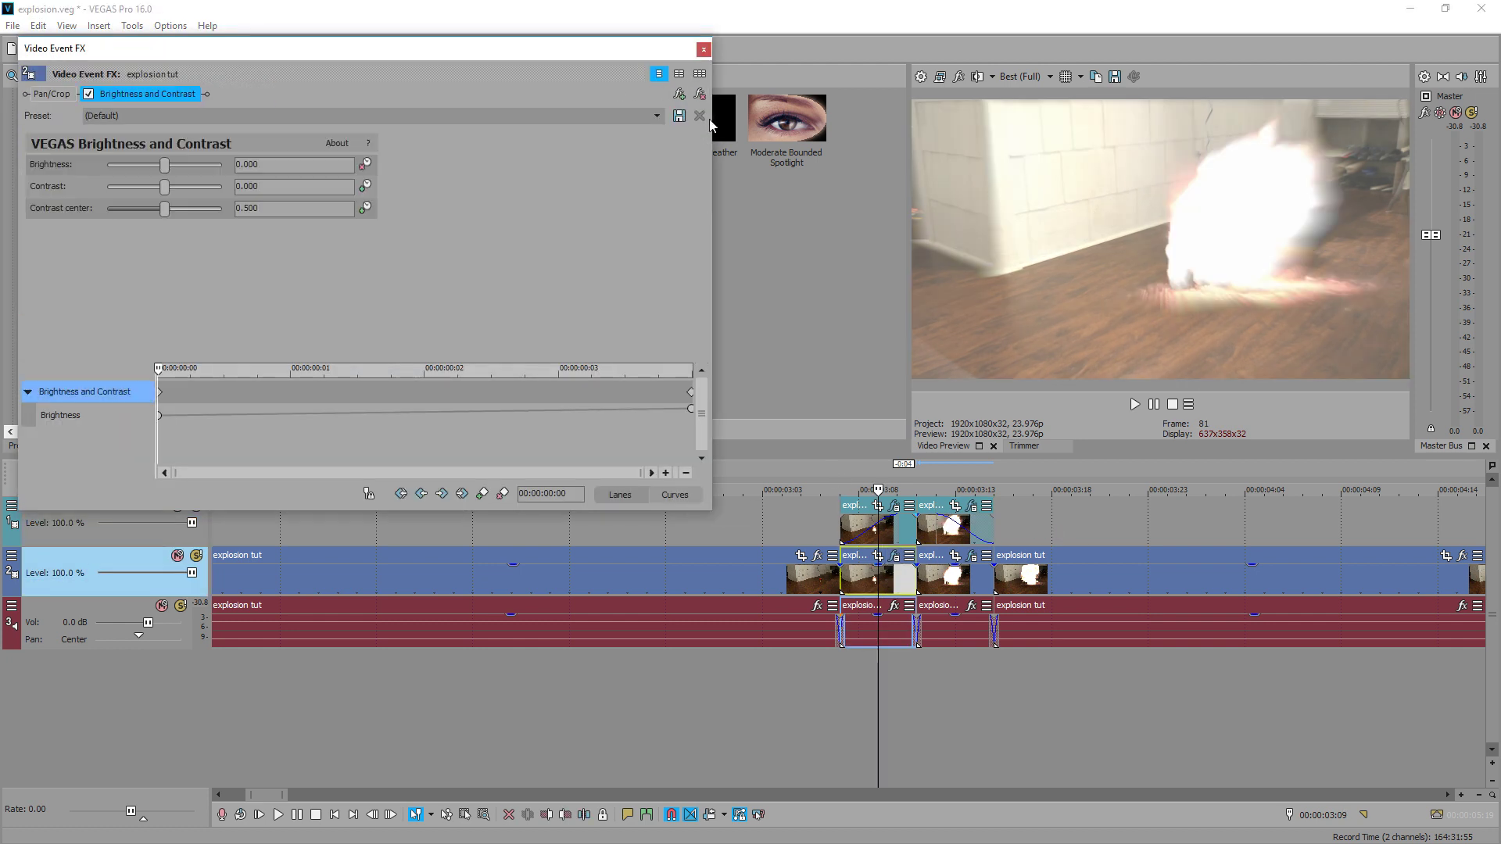
left_click(955, 575)
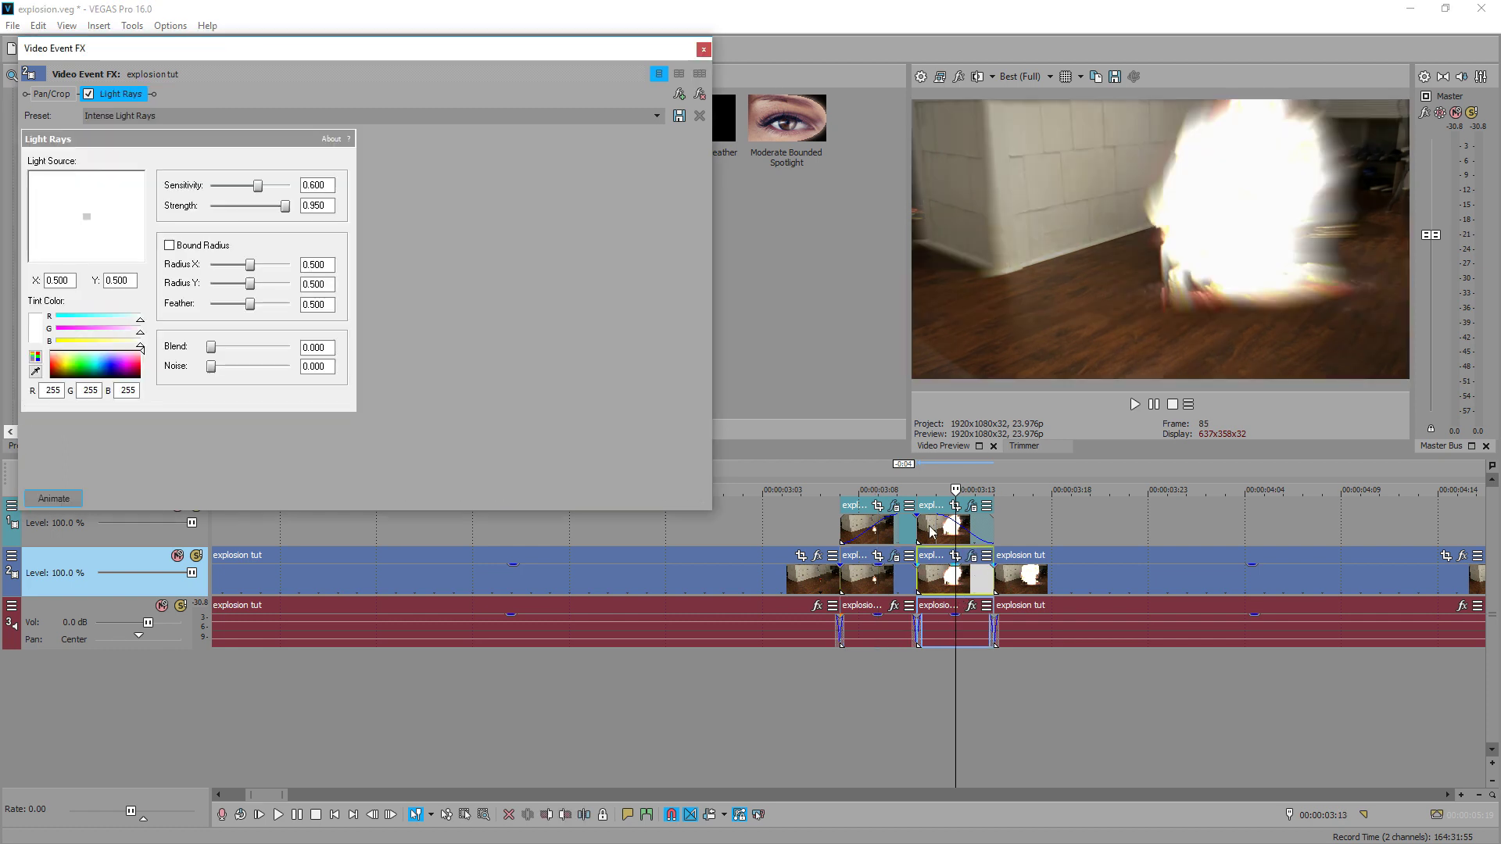
left_click(700, 94)
left_click(774, 523)
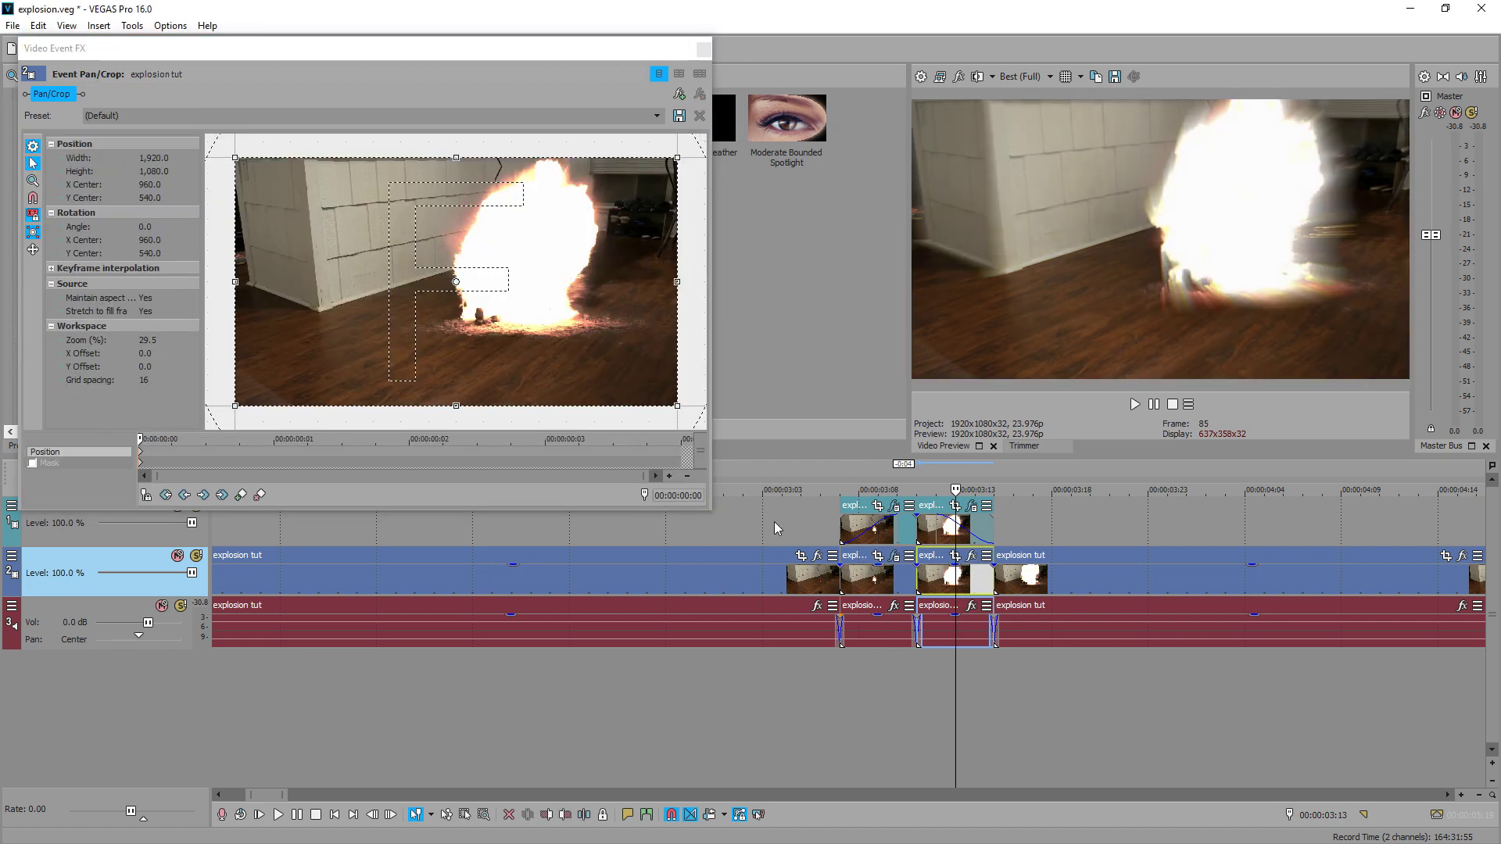
key("space")
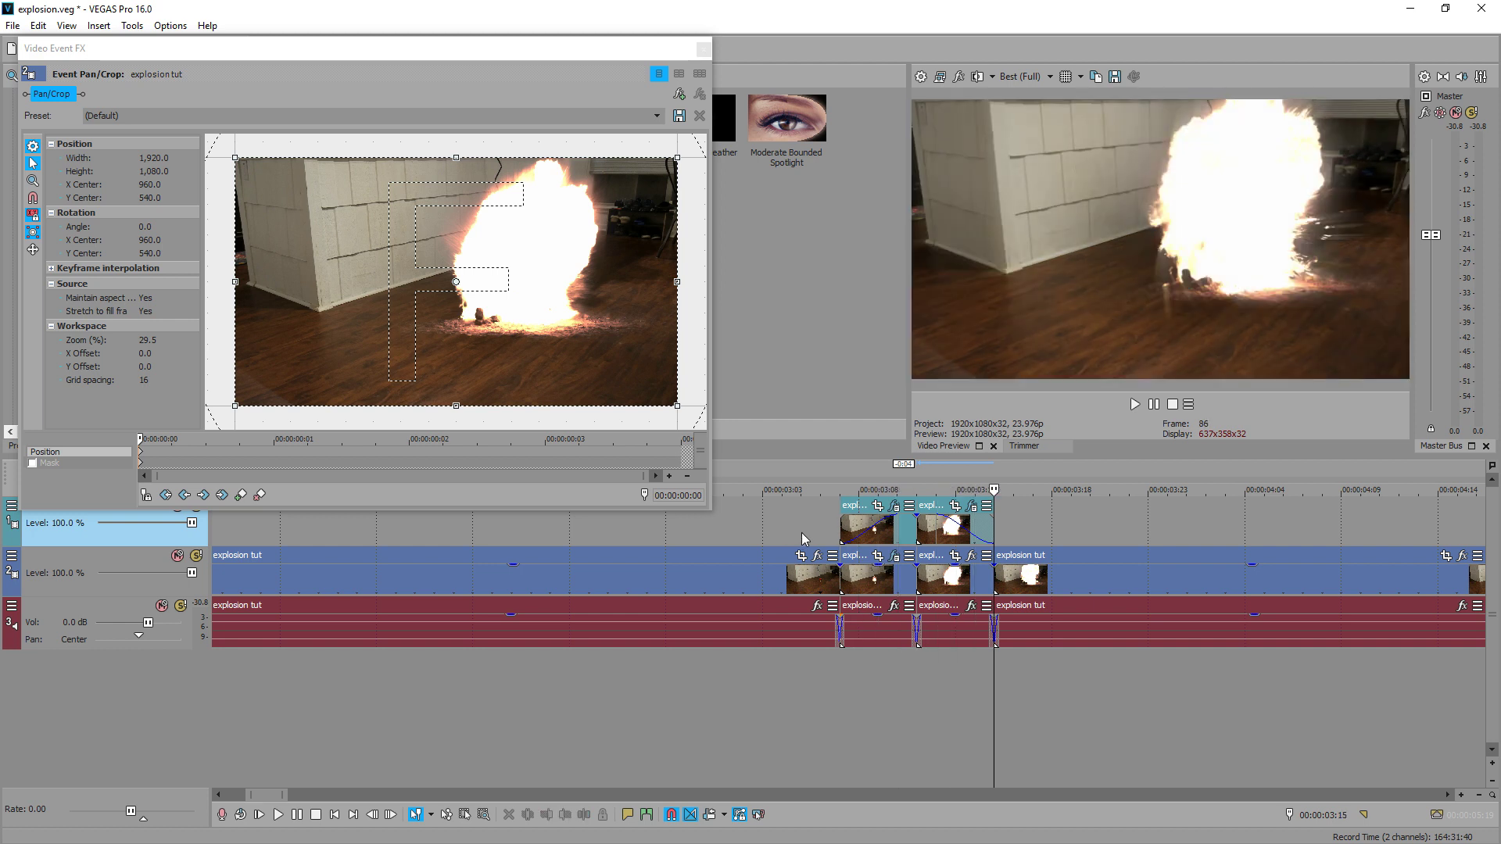
scroll(938, 579, "down", 4)
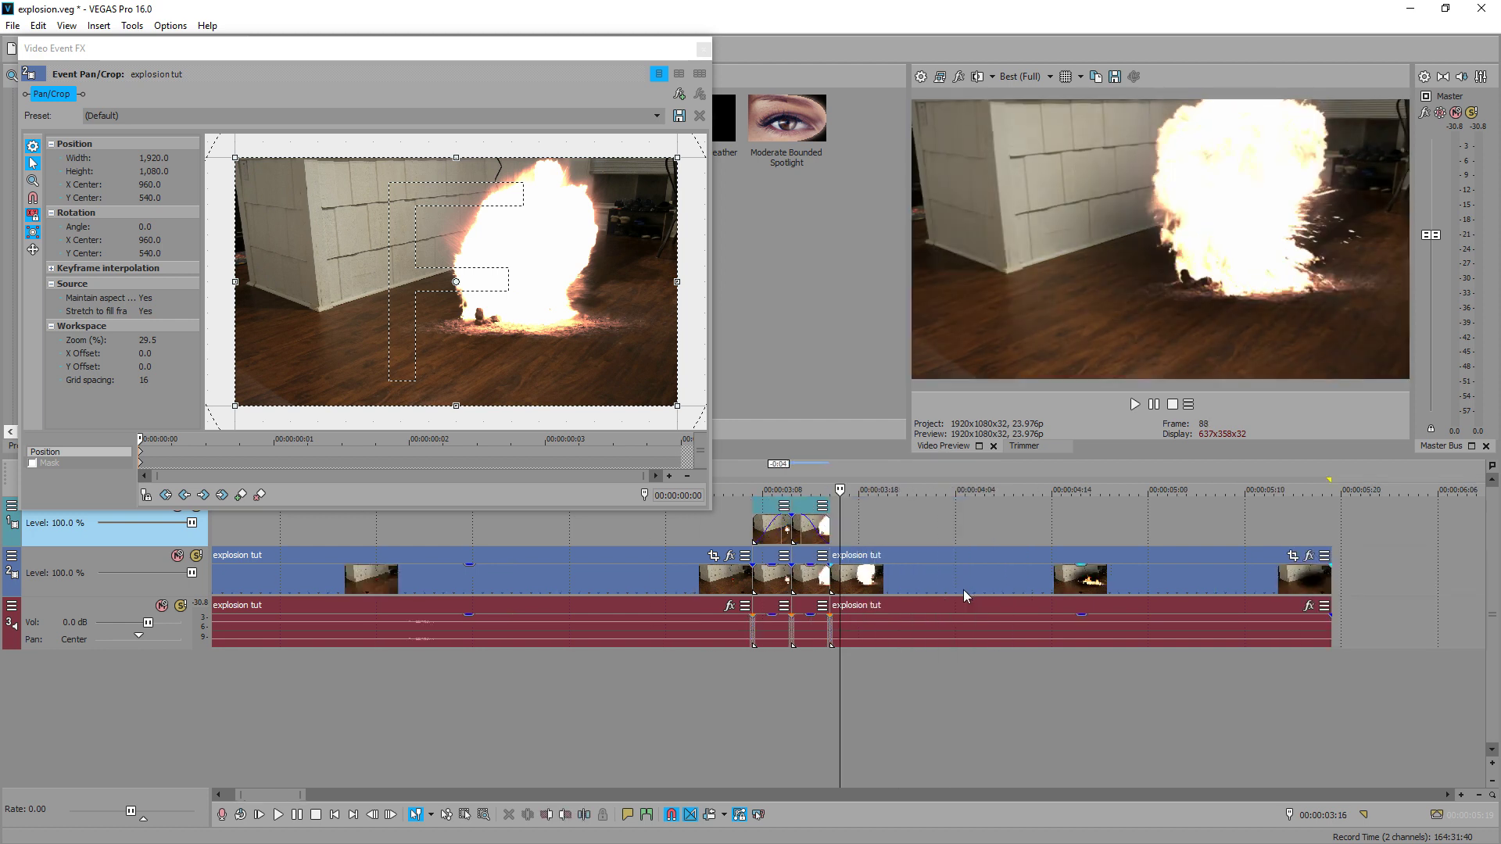
left_click(623, 720)
key("space")
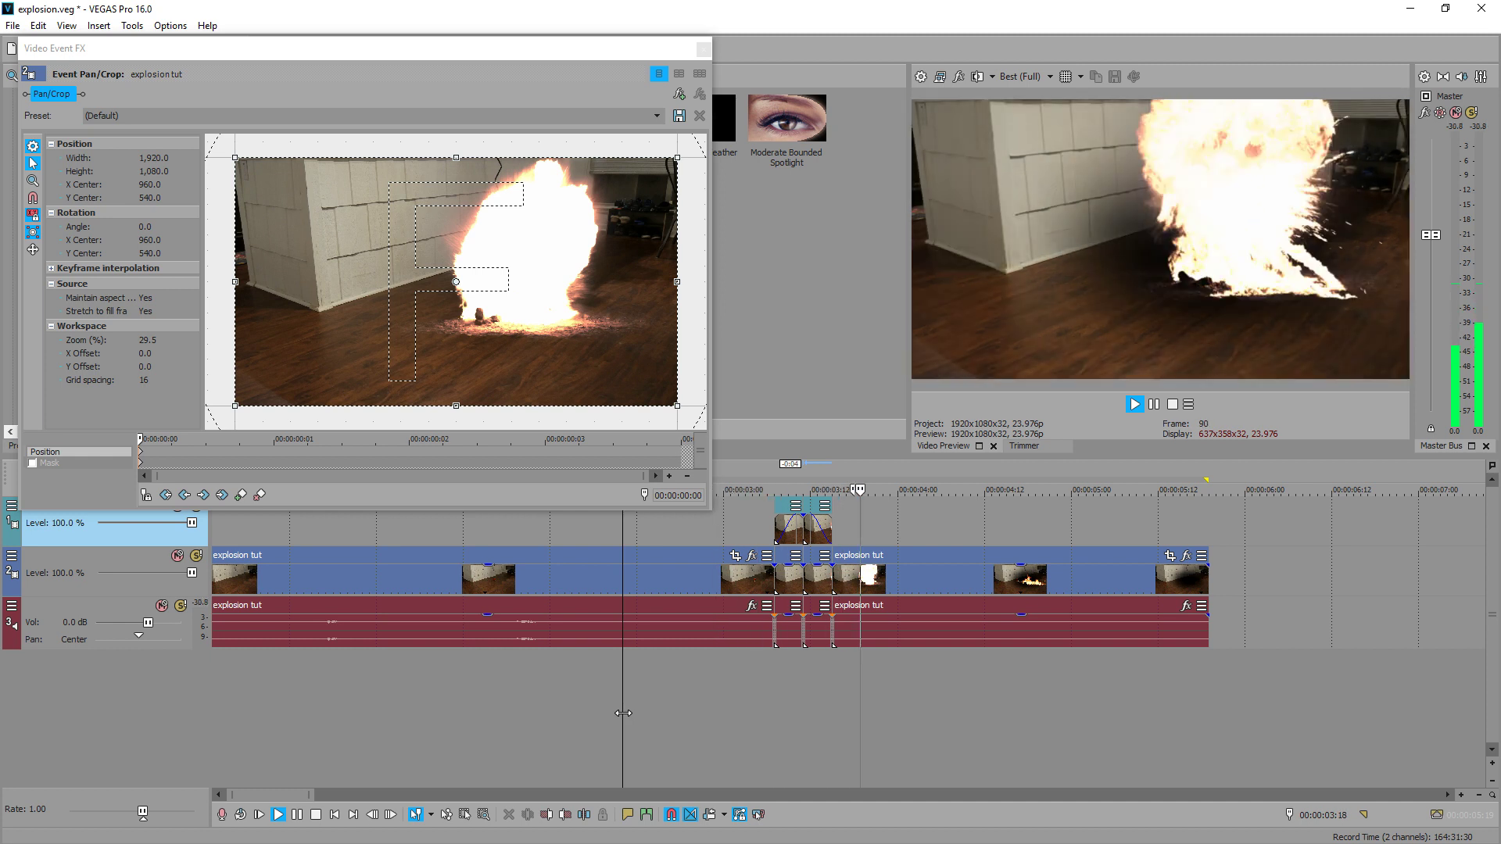
key("space")
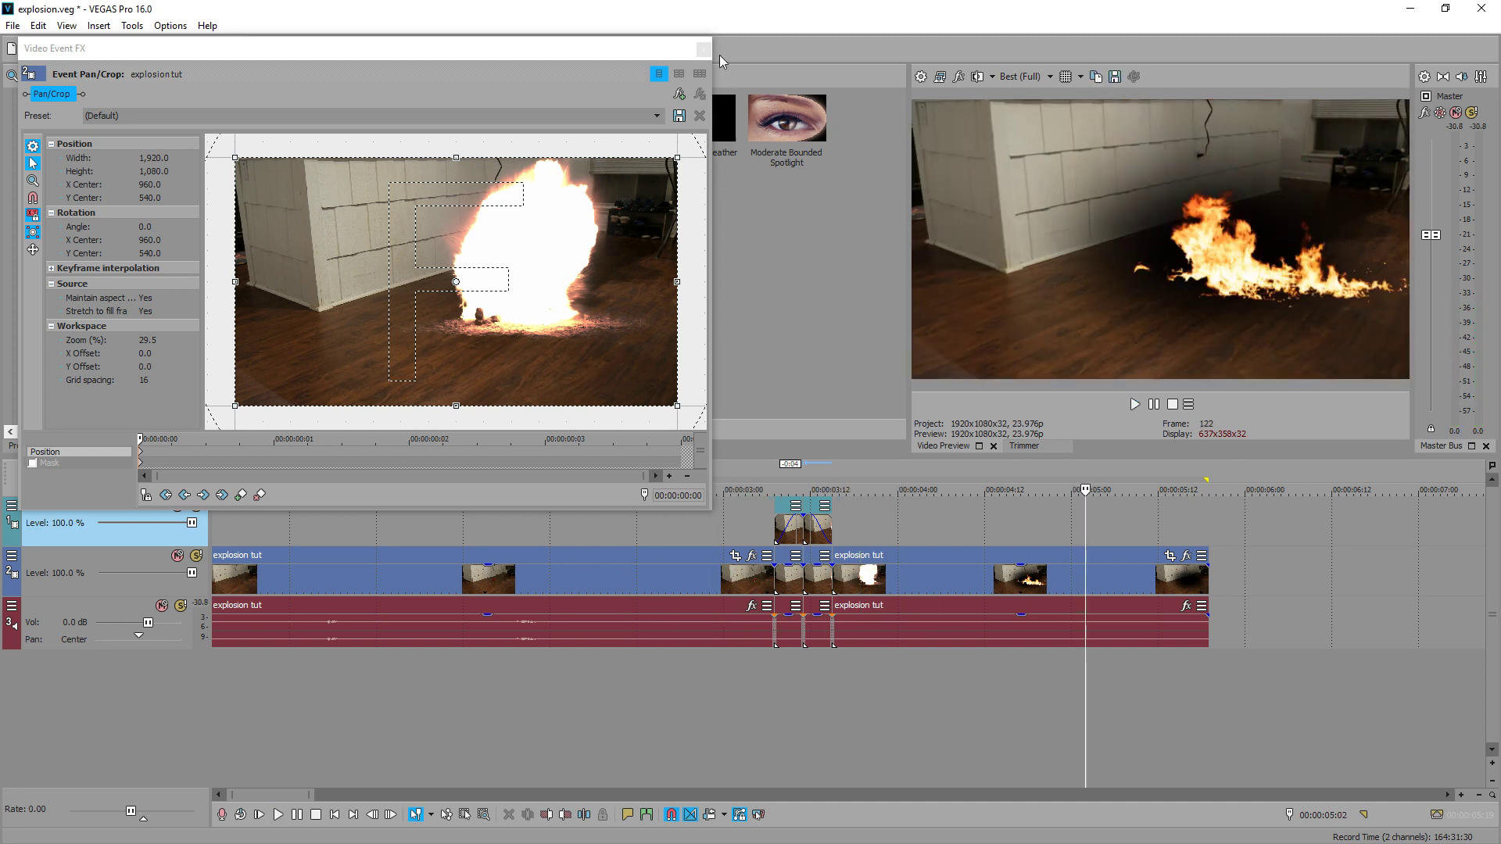
left_click(704, 49)
Step: Place the fire sound file on a new audio track starting at 00:00:03:07
left_click(774, 707)
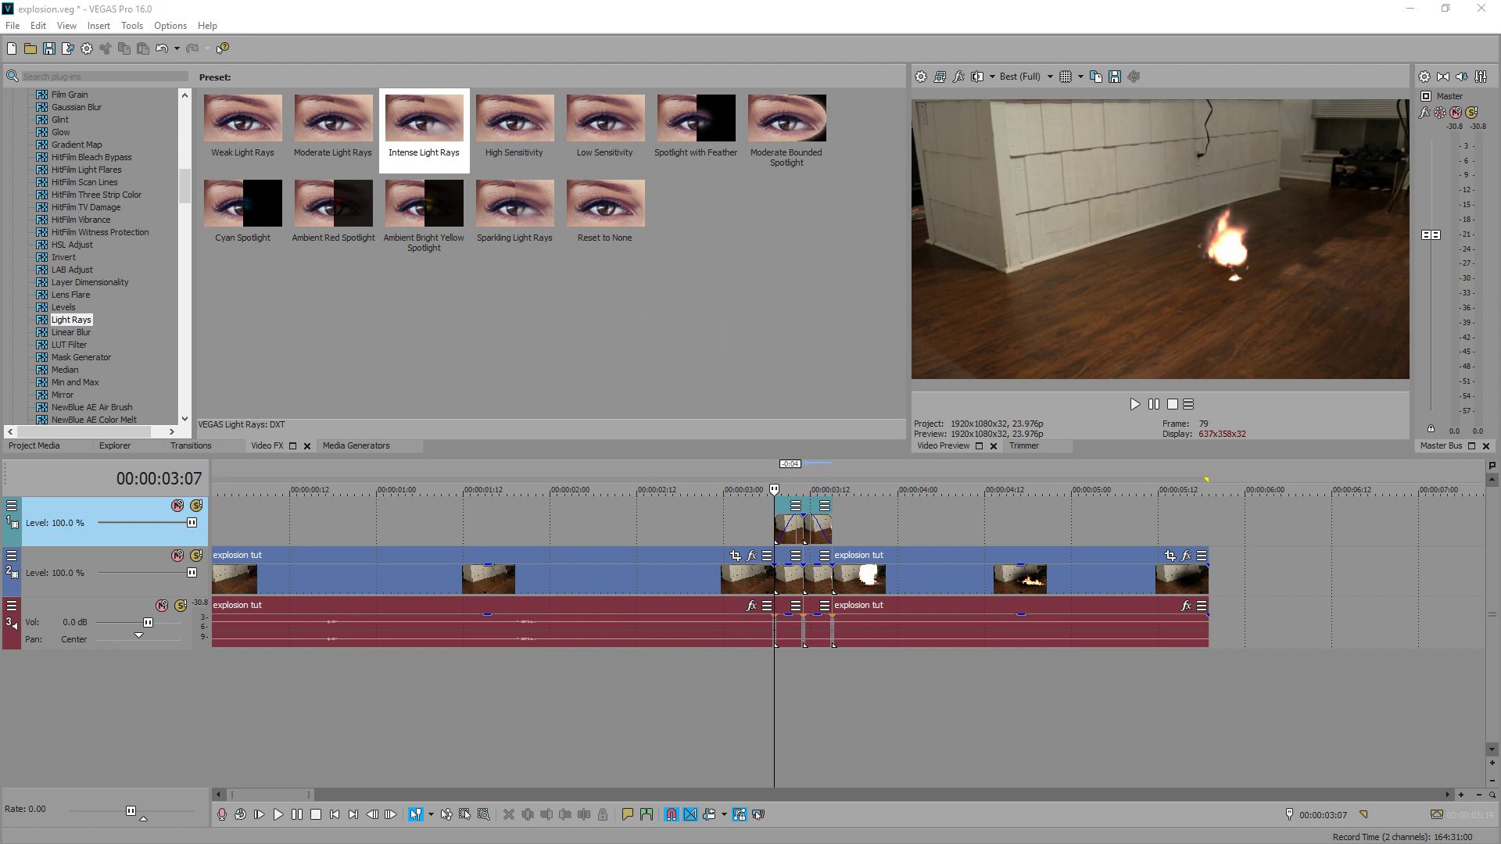
left_click_drag(1500, 703, 592, 700)
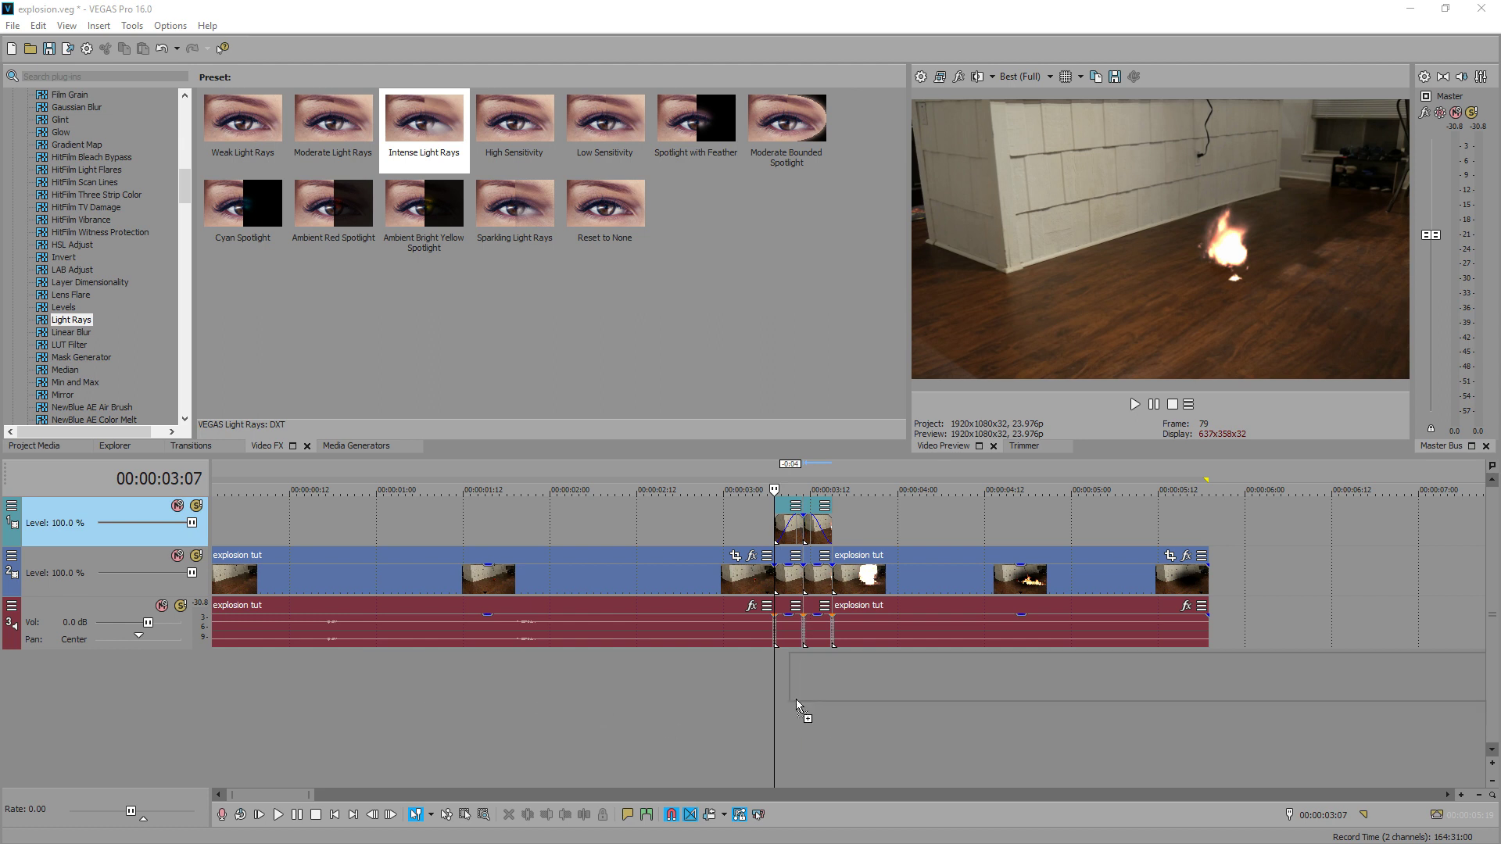
left_click_drag(797, 701, 780, 694)
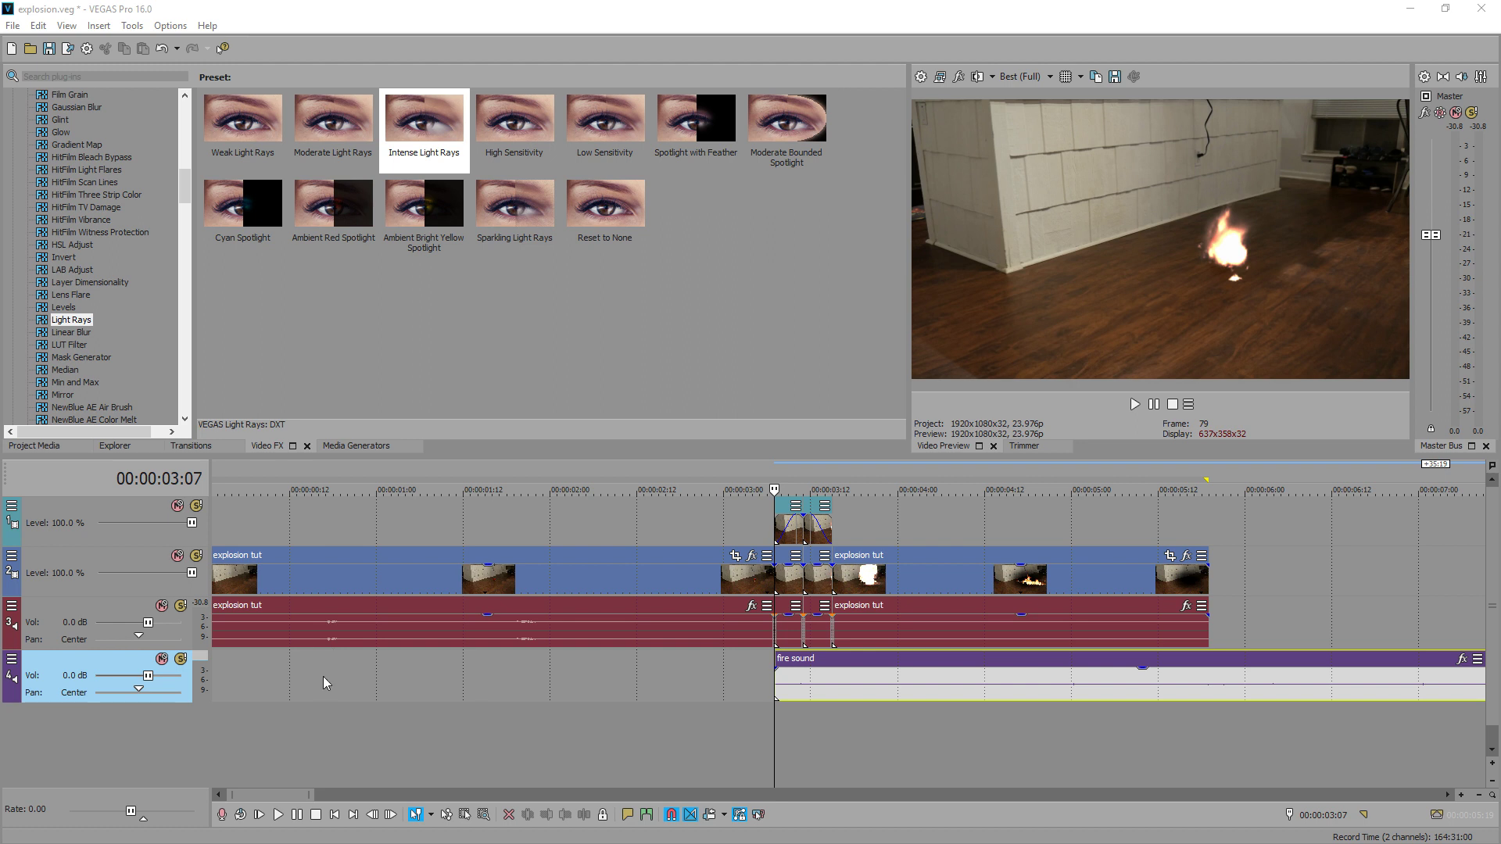
Step: Raise the fire sound track to 12.0 dB and add a lowered volume envelope
left_click_drag(147, 676, 180, 675)
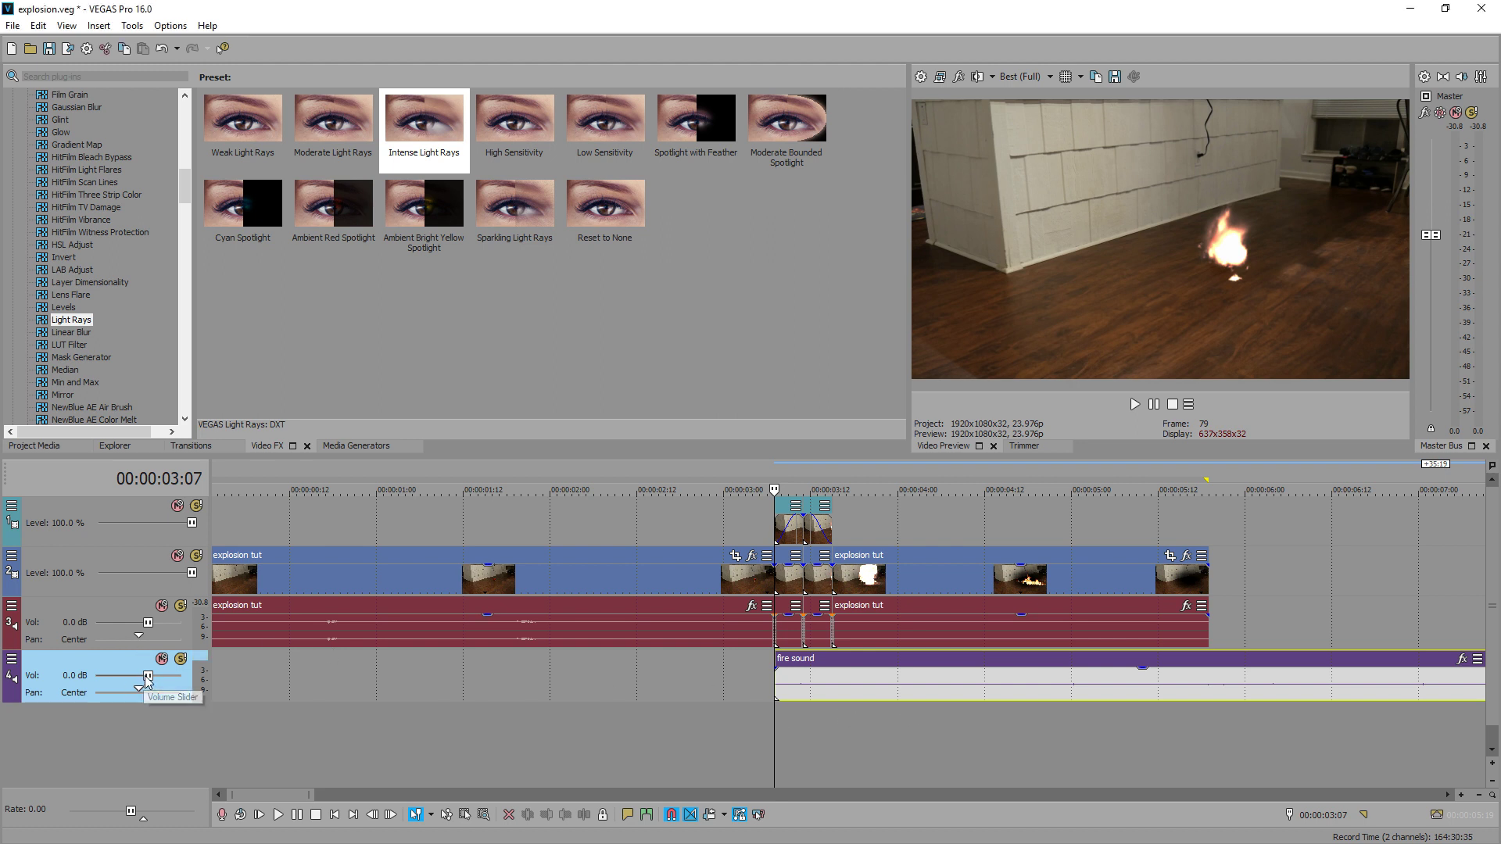
right_click(75, 680)
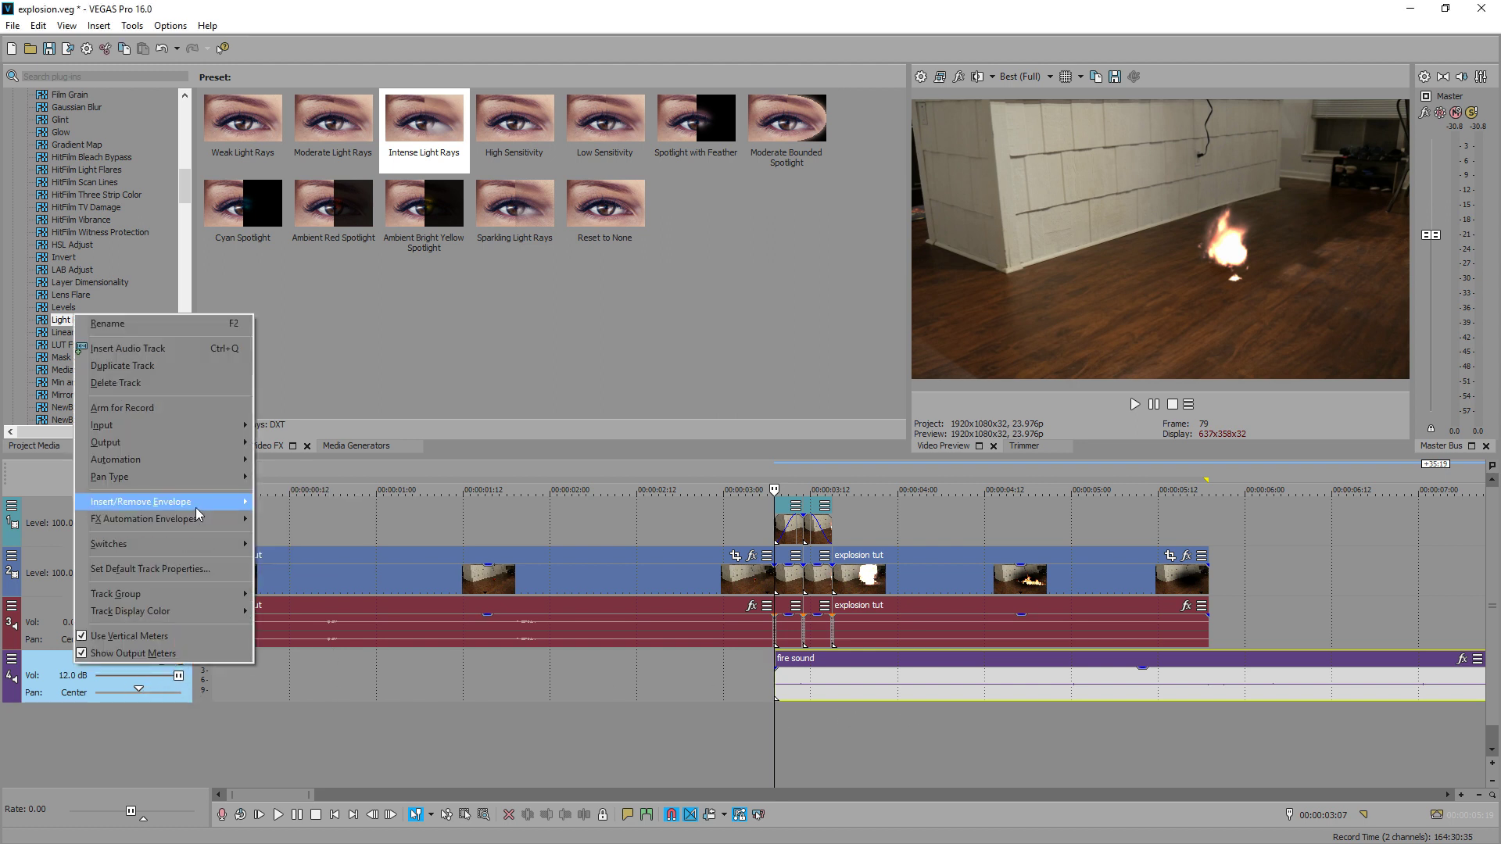
mouse_move(246, 504)
left_click(283, 520)
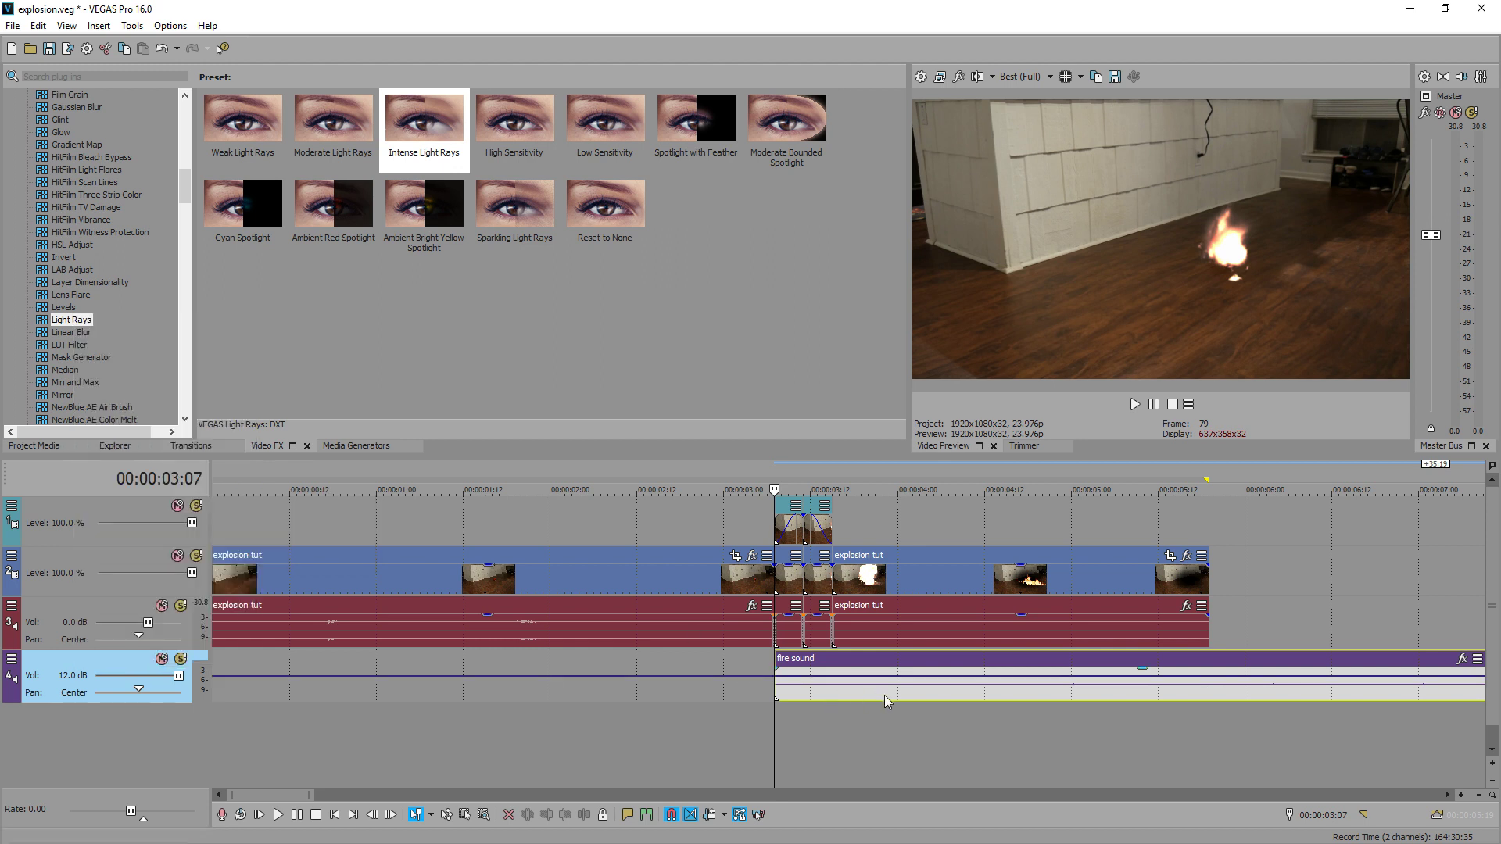
left_click_drag(882, 677, 840, 685)
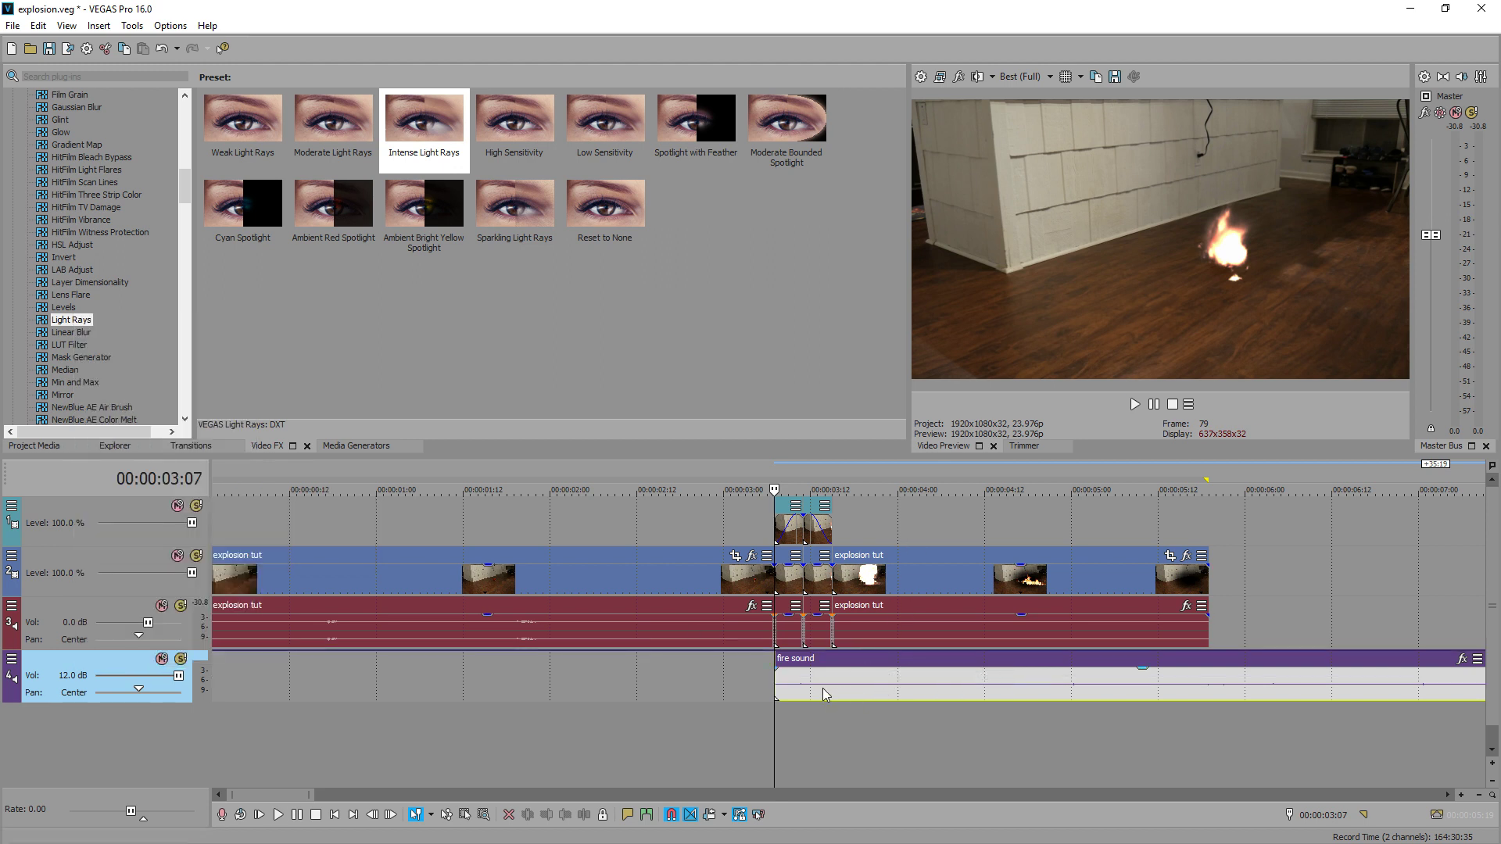
Step: Preview the sound timing and shift the fire sound clip 8 frames later
key("space")
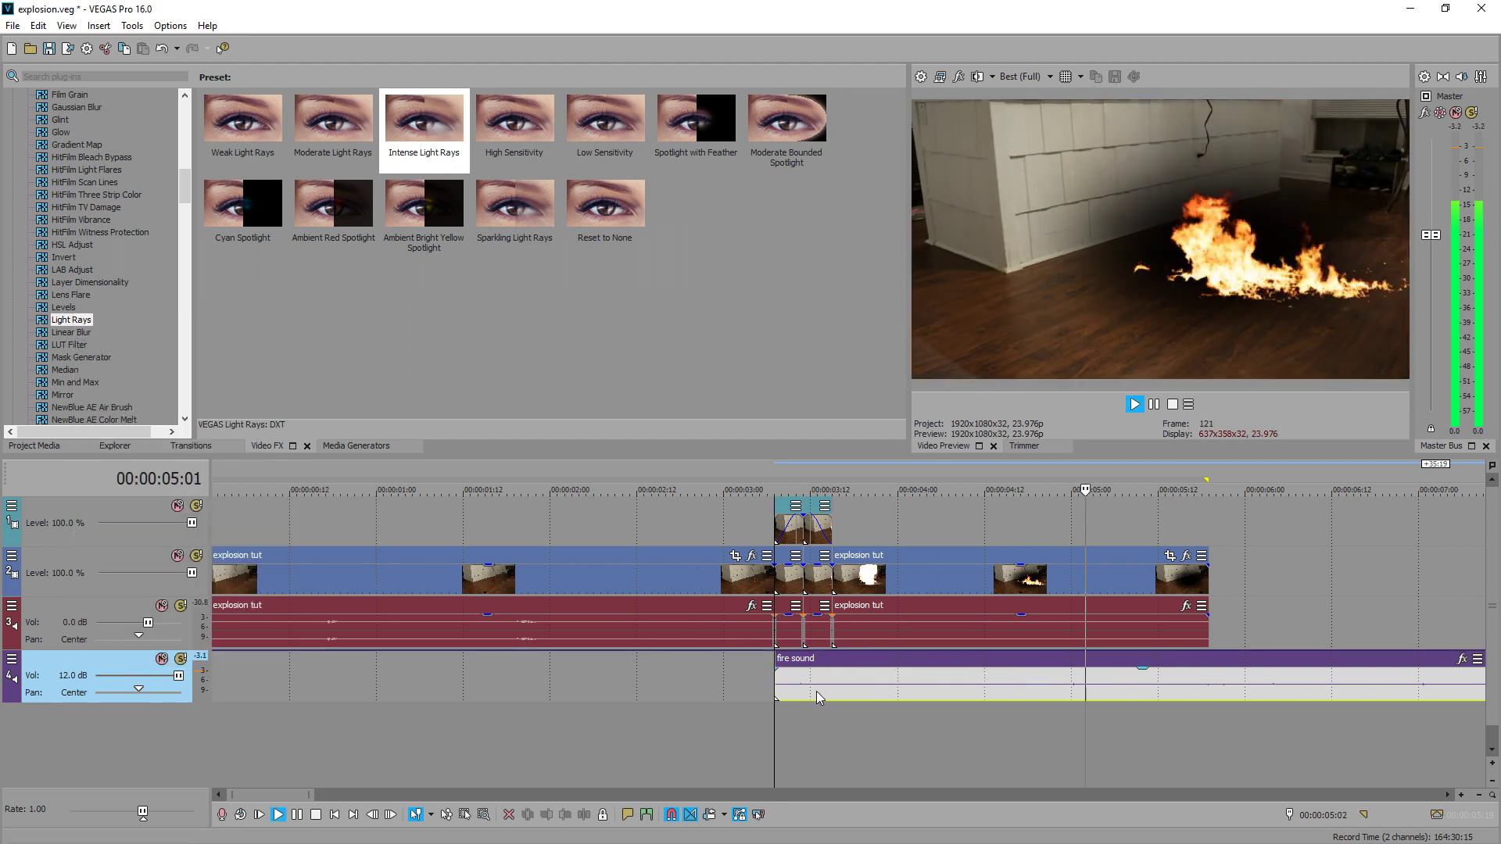
left_click(798, 688)
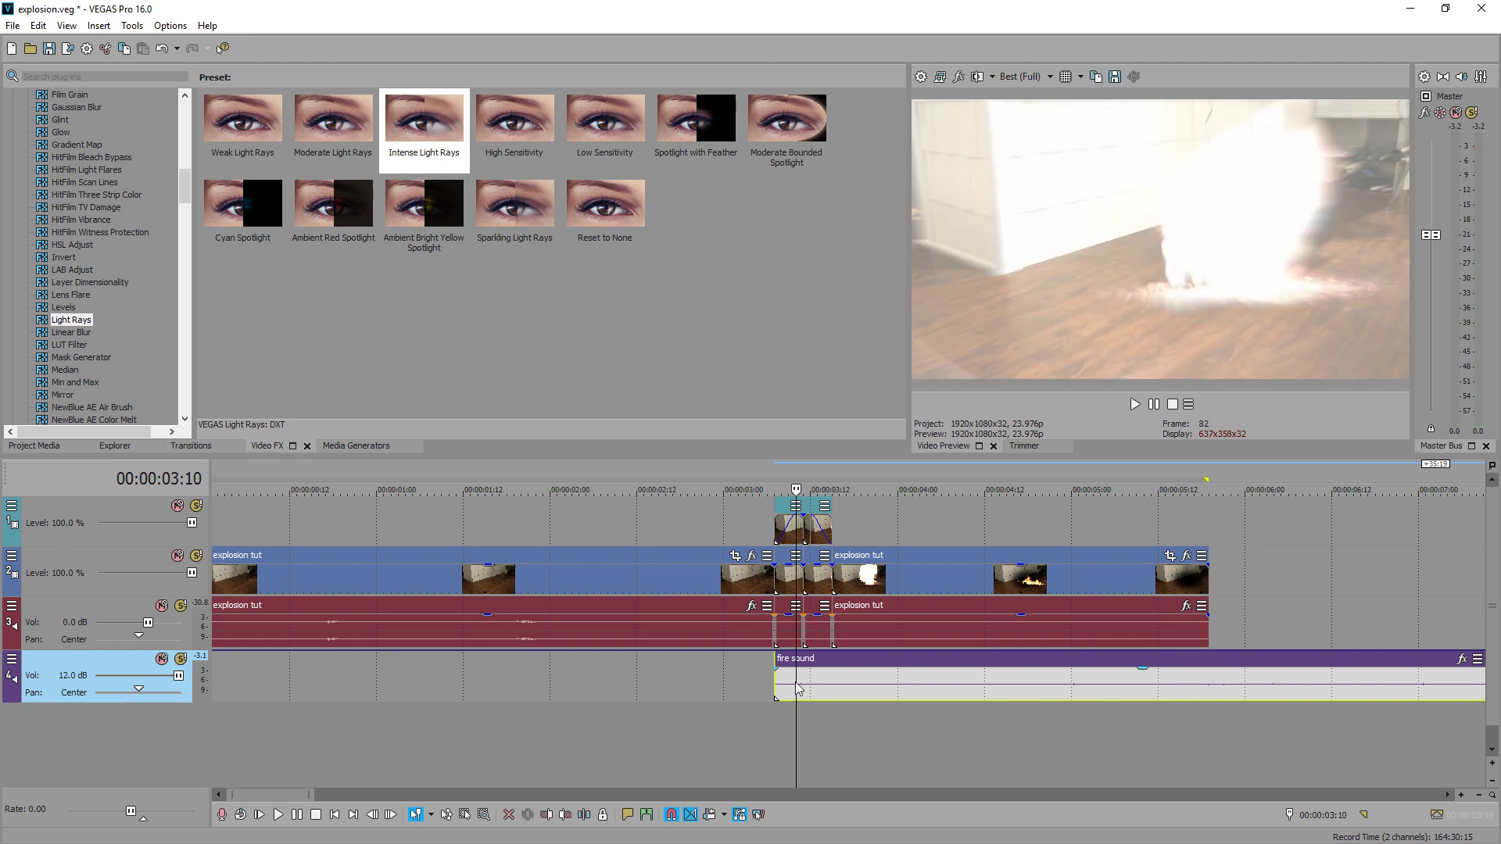
key("space")
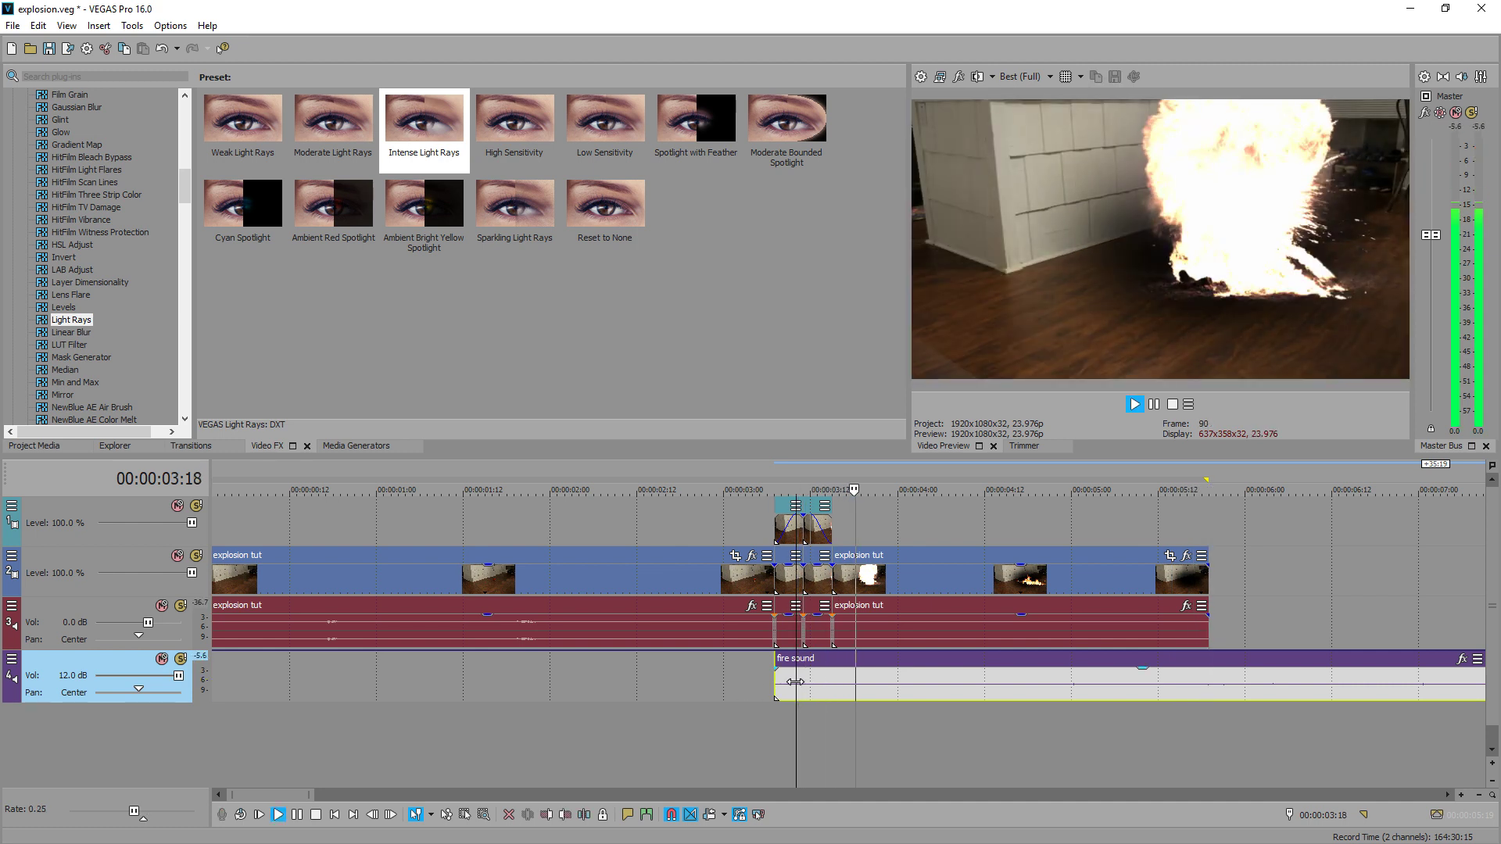
left_click_drag(795, 682, 868, 671)
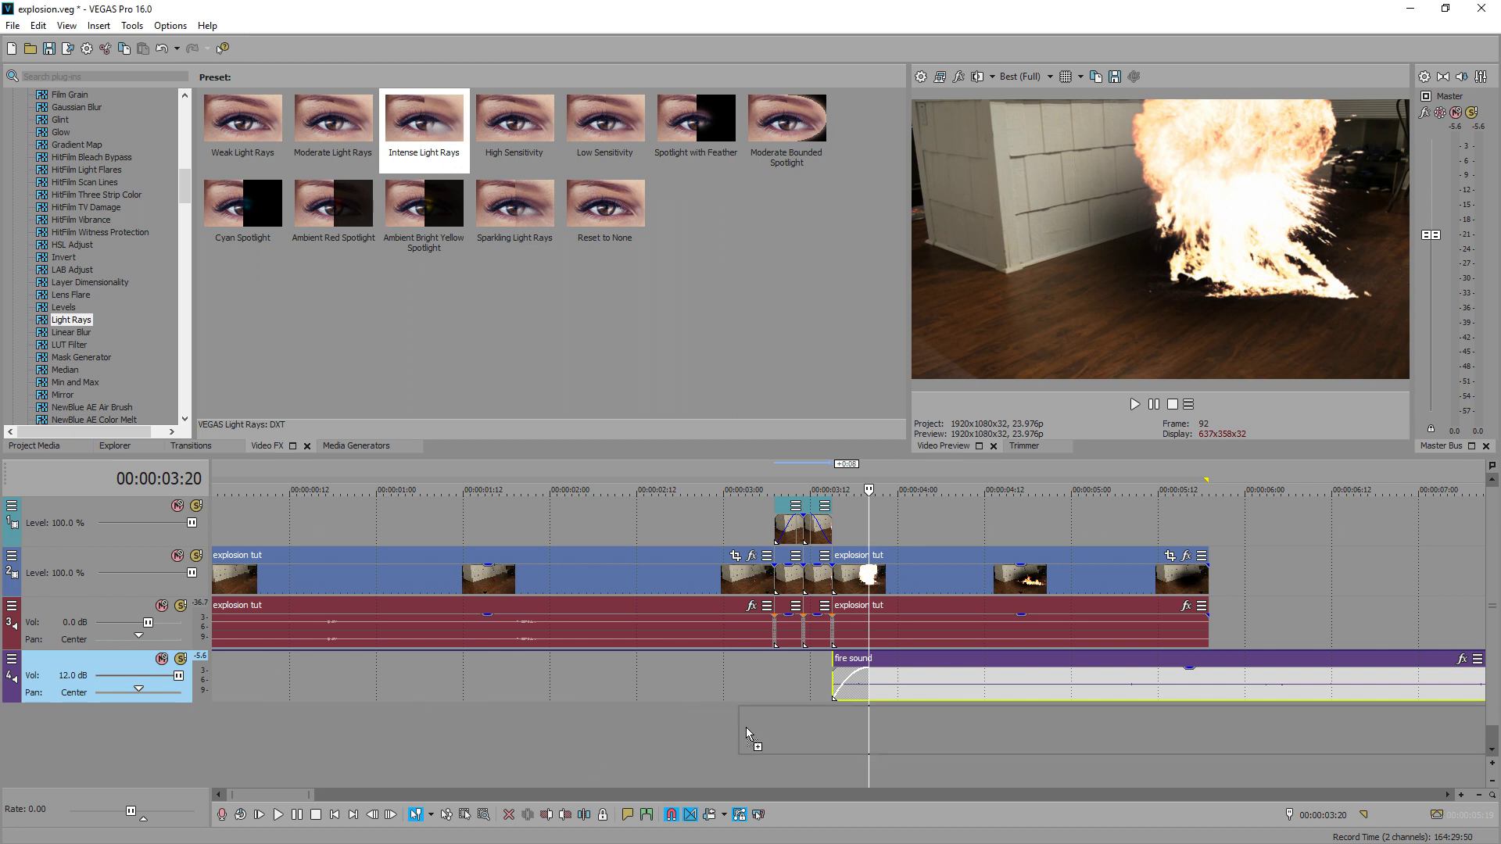
Step: Add the explosion sound on a new audio track at the blast, starting slightly later
left_click(786, 720)
left_click_drag(786, 720, 760, 725)
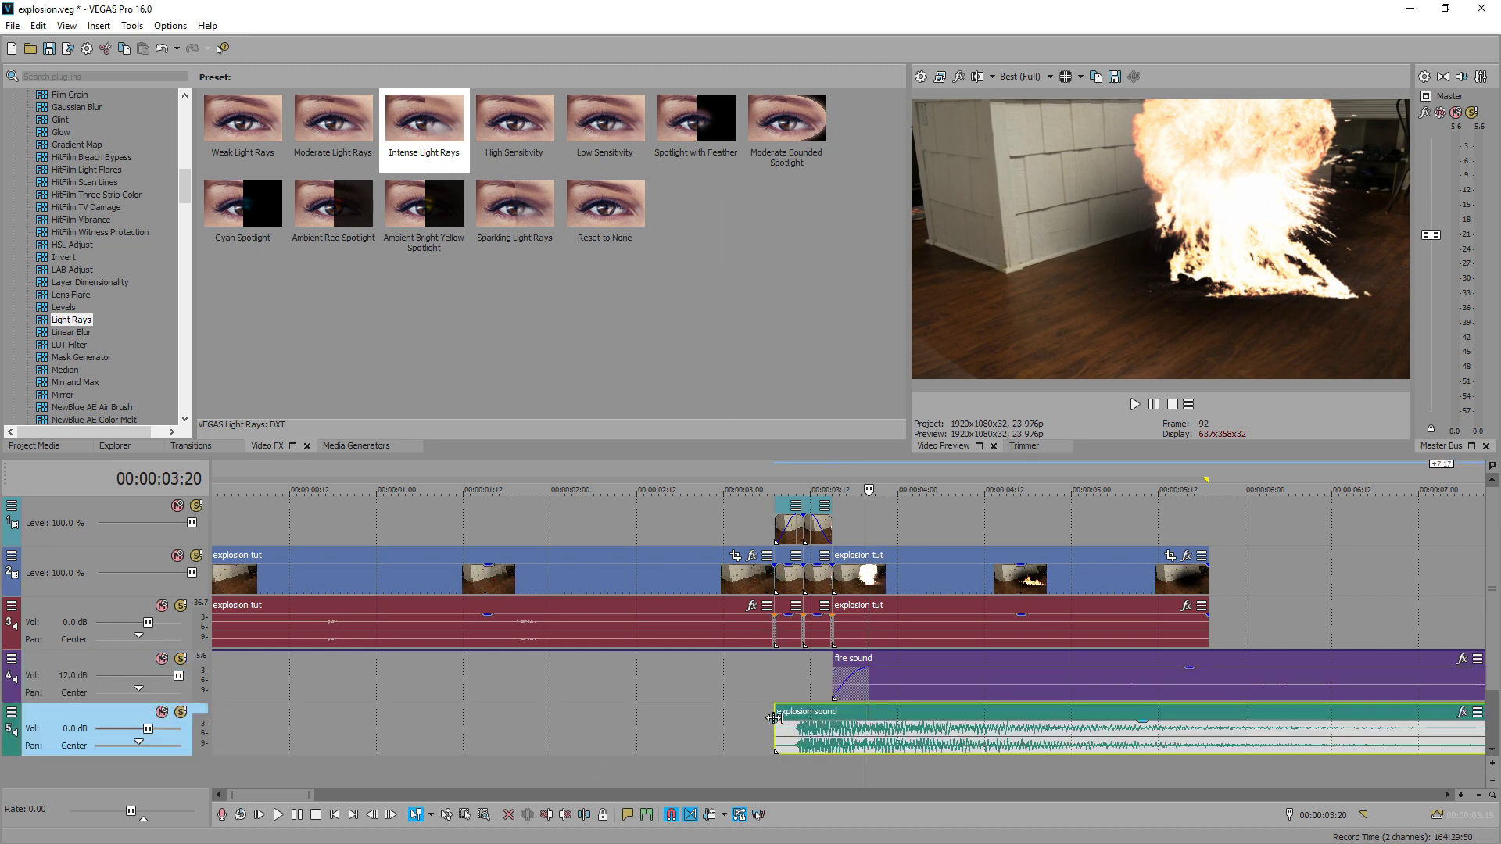
left_click_drag(775, 739, 804, 739)
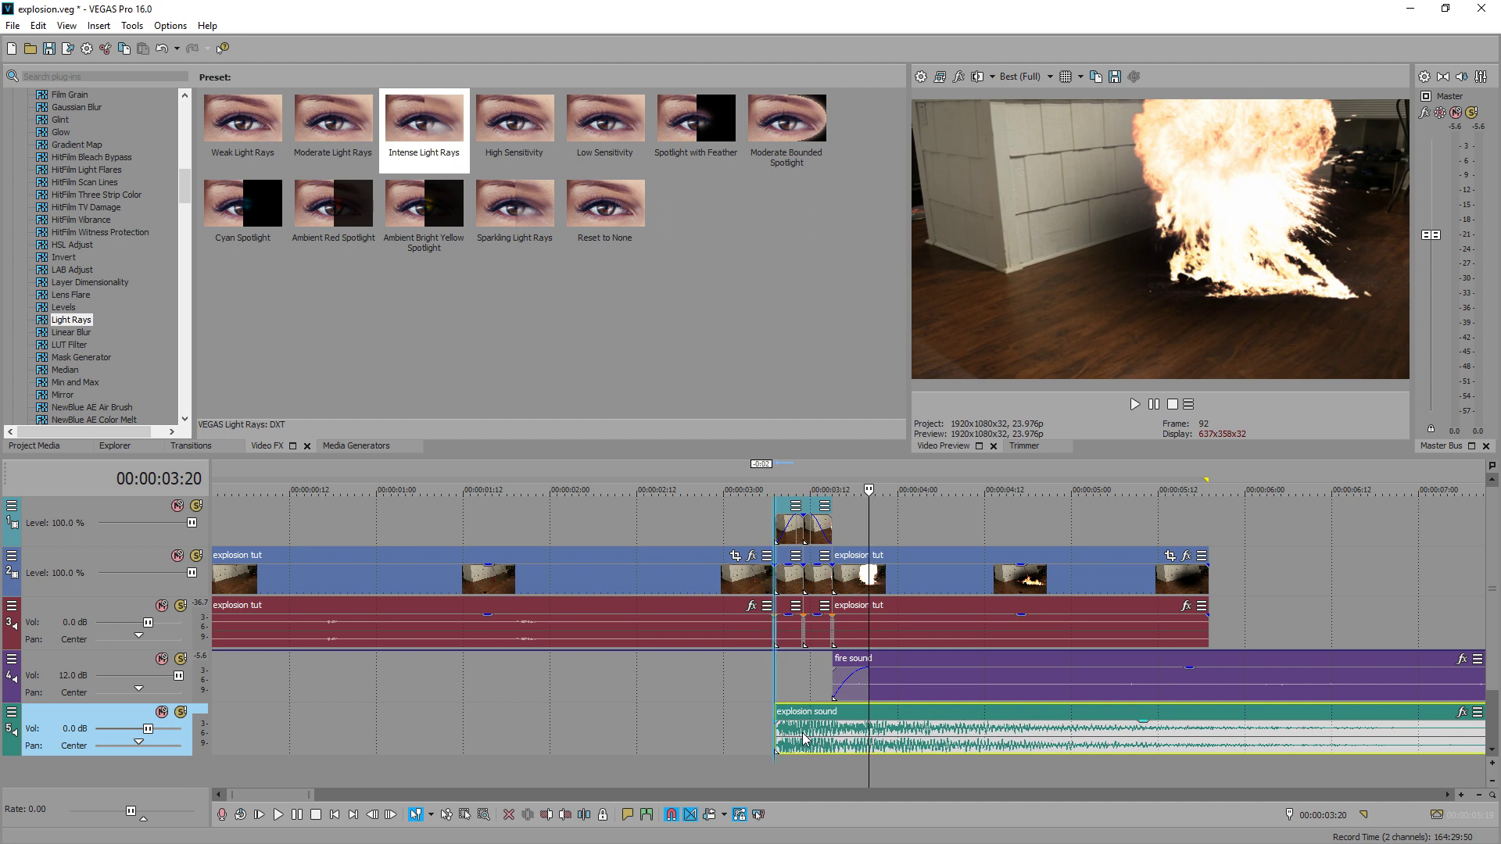
left_click(745, 739)
key("space")
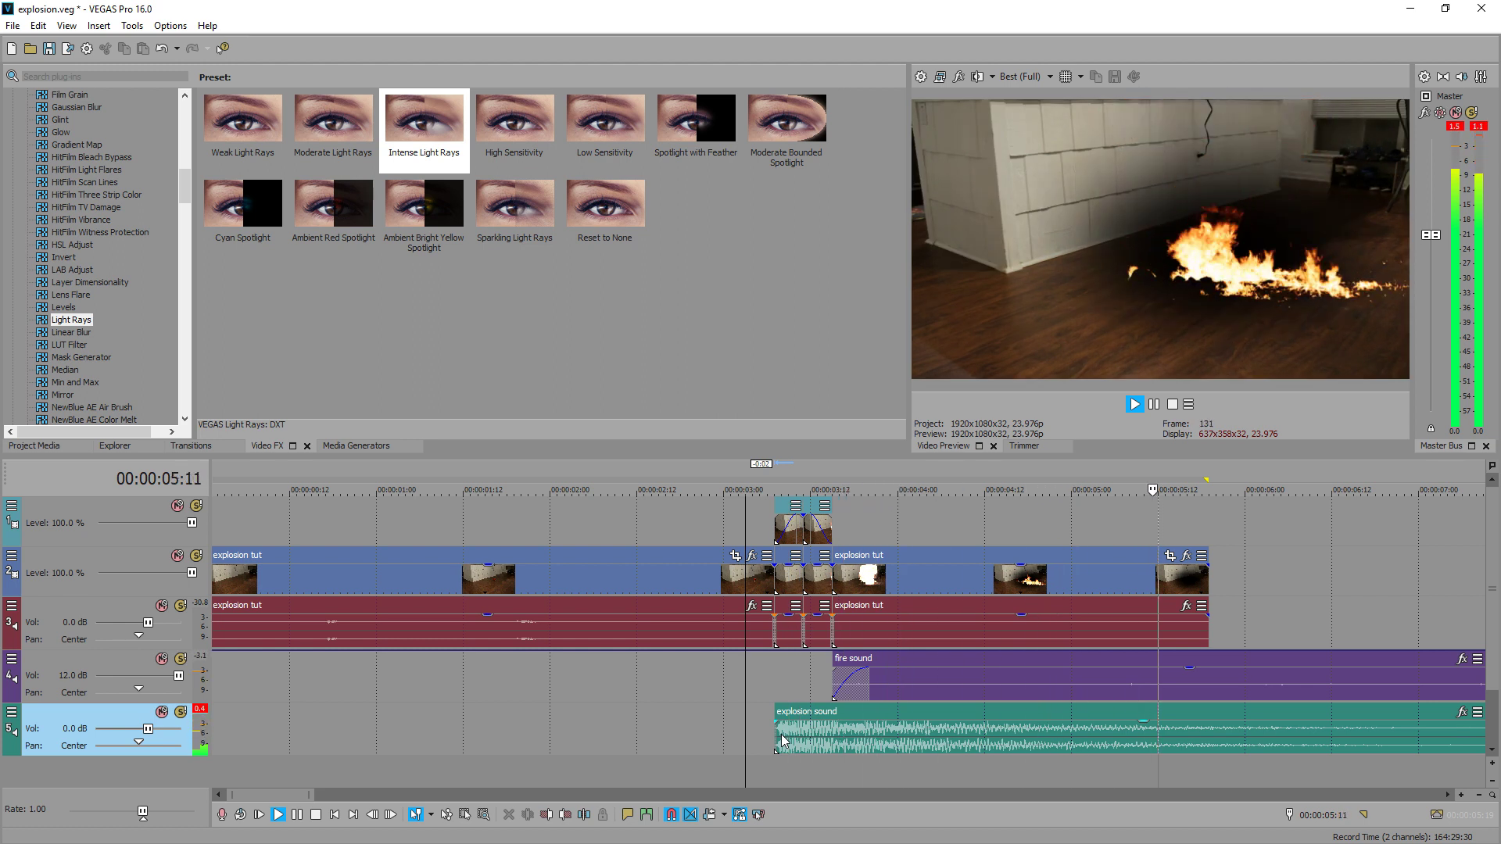
Step: Lower the explosion sound clip's gain to -2.3 dB and check the mix
left_click(835, 728)
left_click_drag(835, 729, 832, 738)
left_click(711, 734)
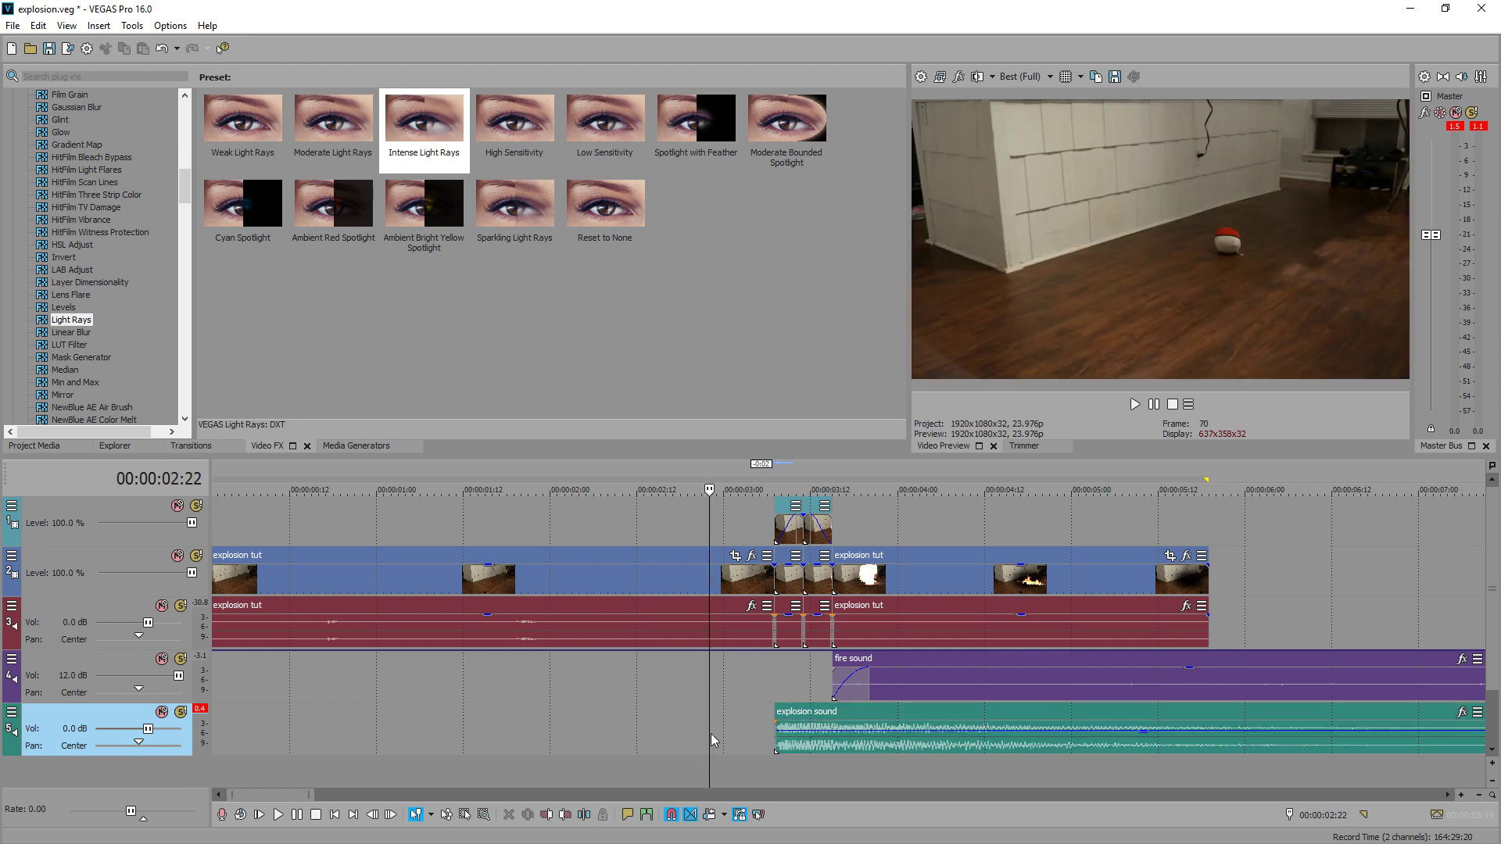
key("space")
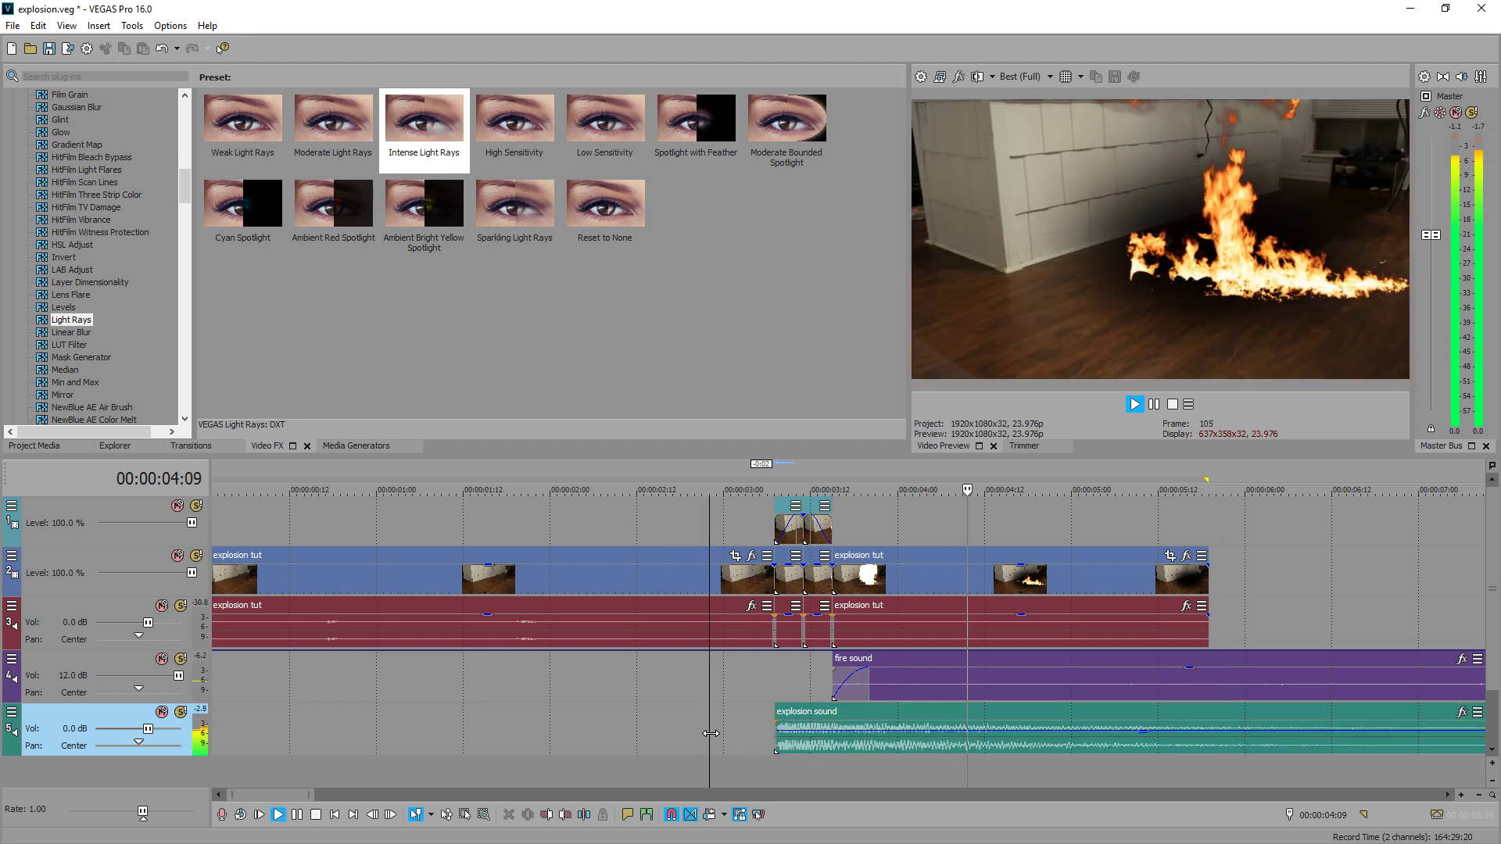
Step: Trim the explosion sound and fire sound clips to end where the video ends
key("Return")
scroll(711, 733, "down", 3)
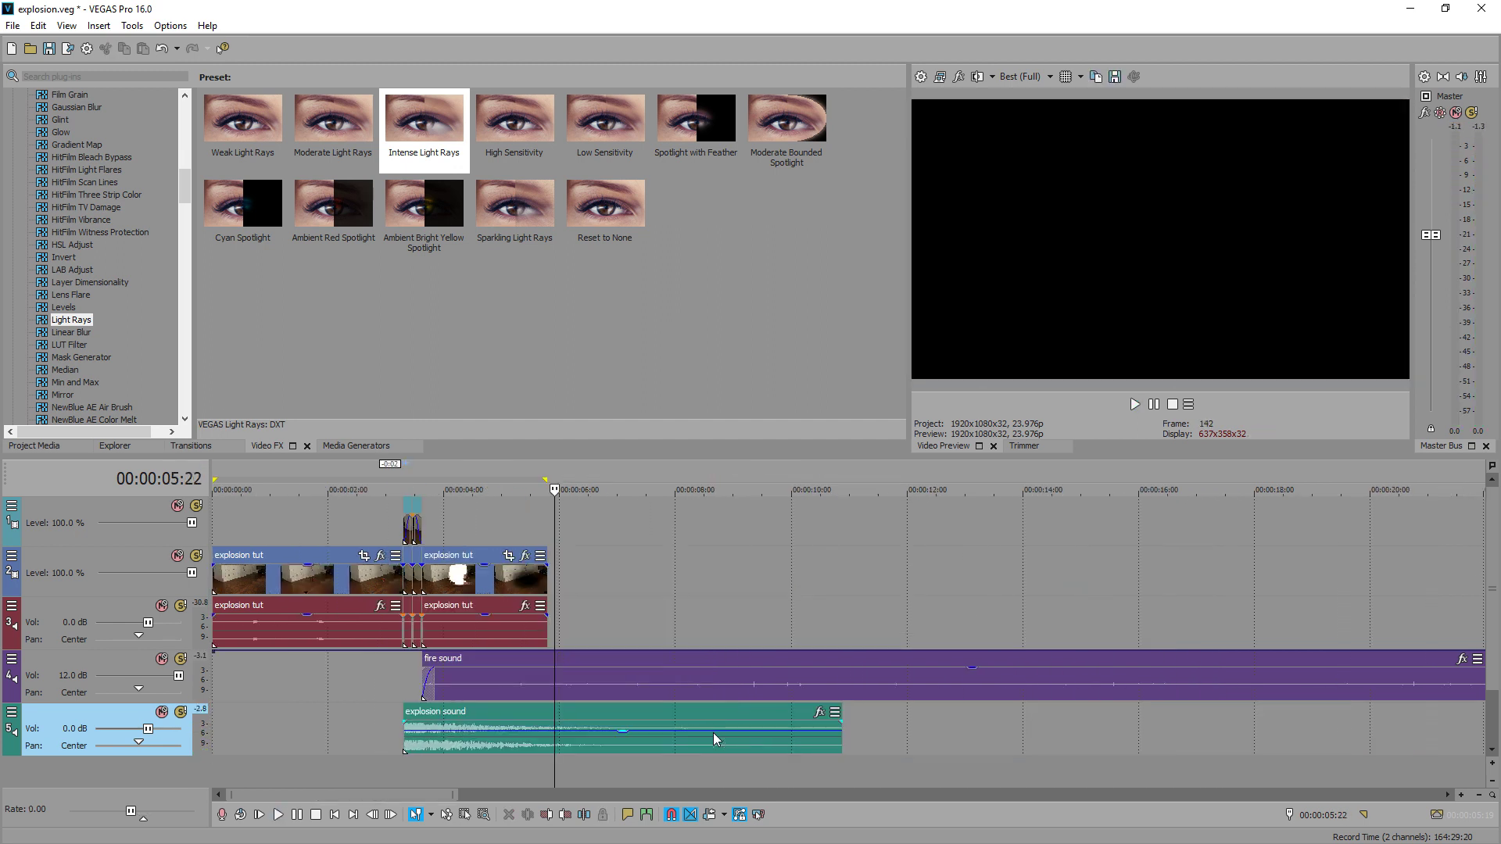
left_click_drag(838, 738, 554, 738)
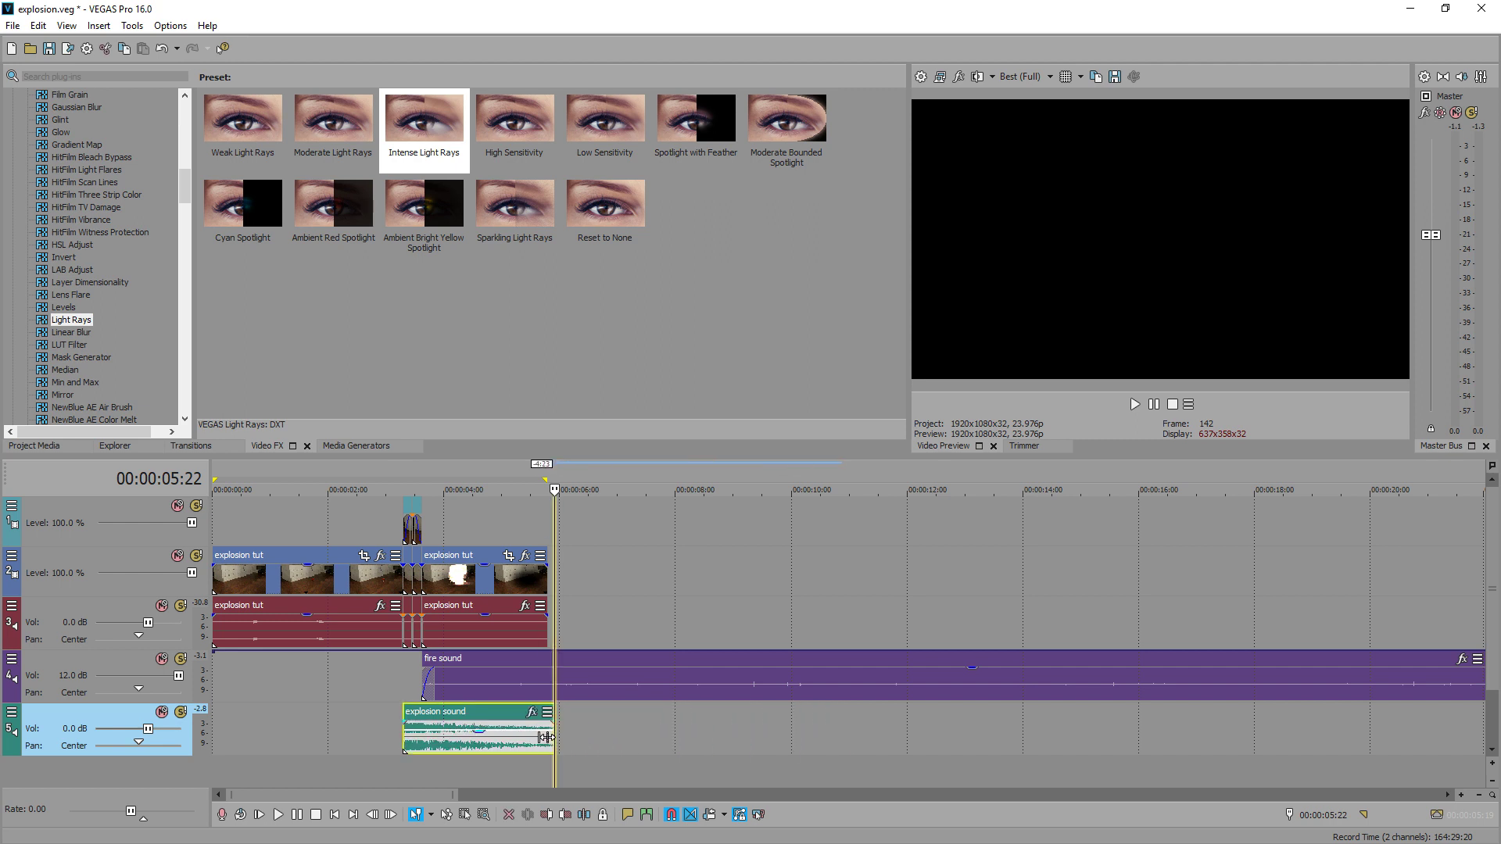
scroll(791, 679, "down", 3)
left_click(672, 680)
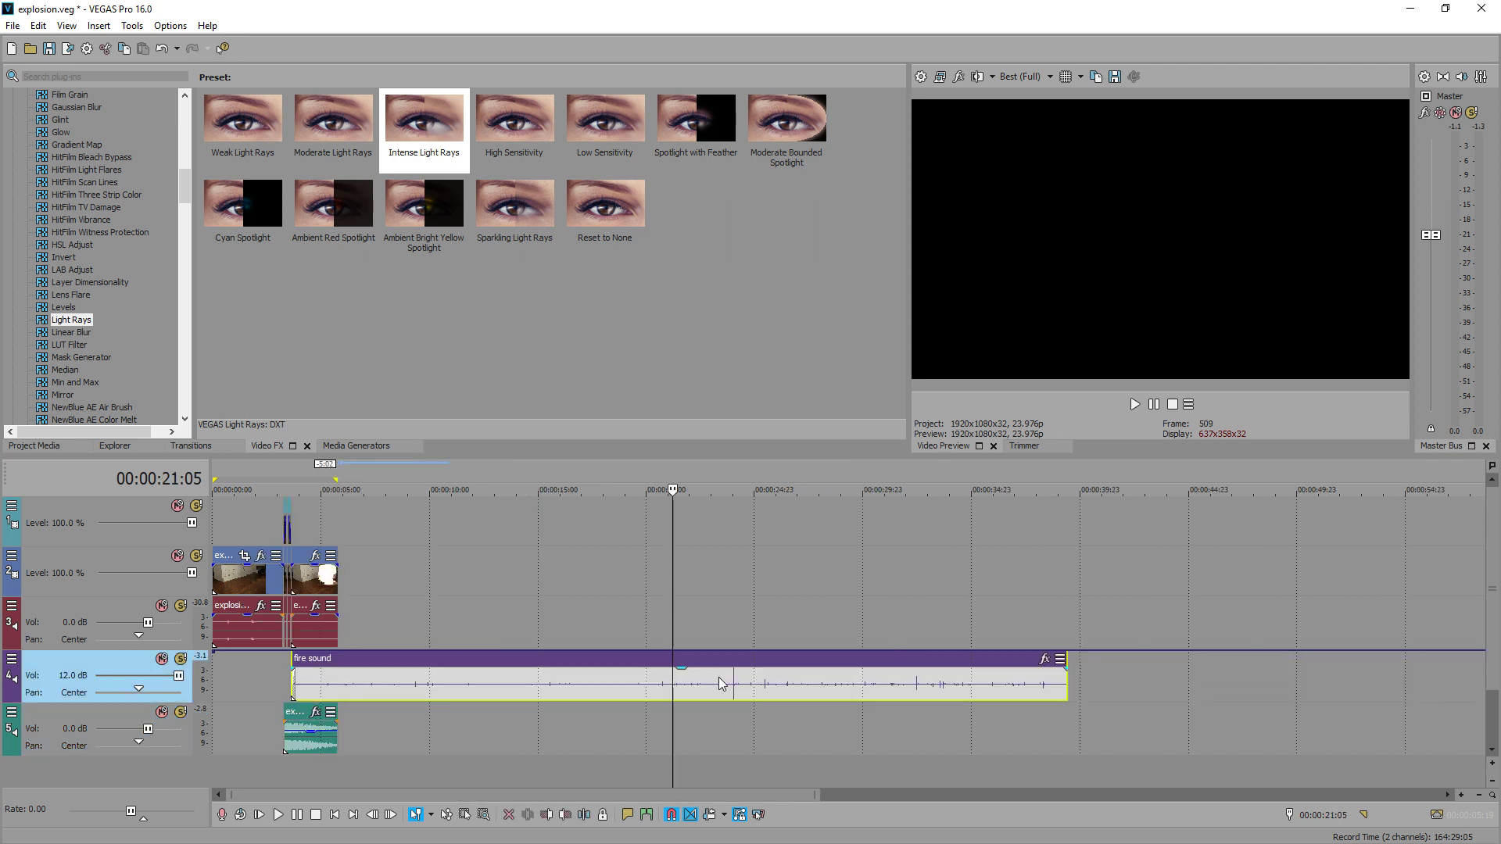
left_click_drag(1064, 682, 289, 693)
left_click(280, 698)
scroll(280, 697, "up", 6)
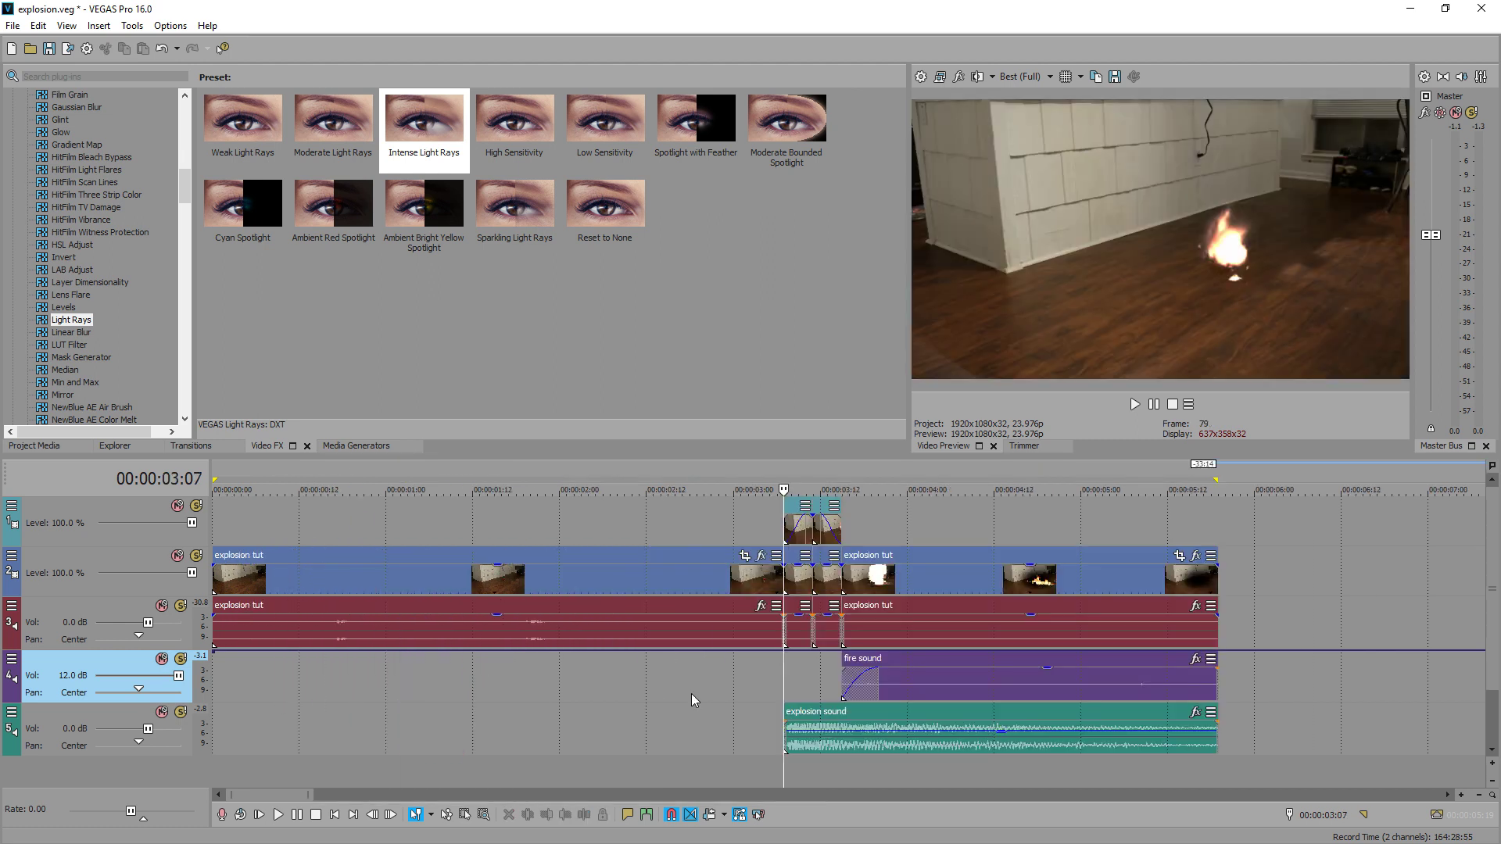
scroll(499, 684, "down", 2)
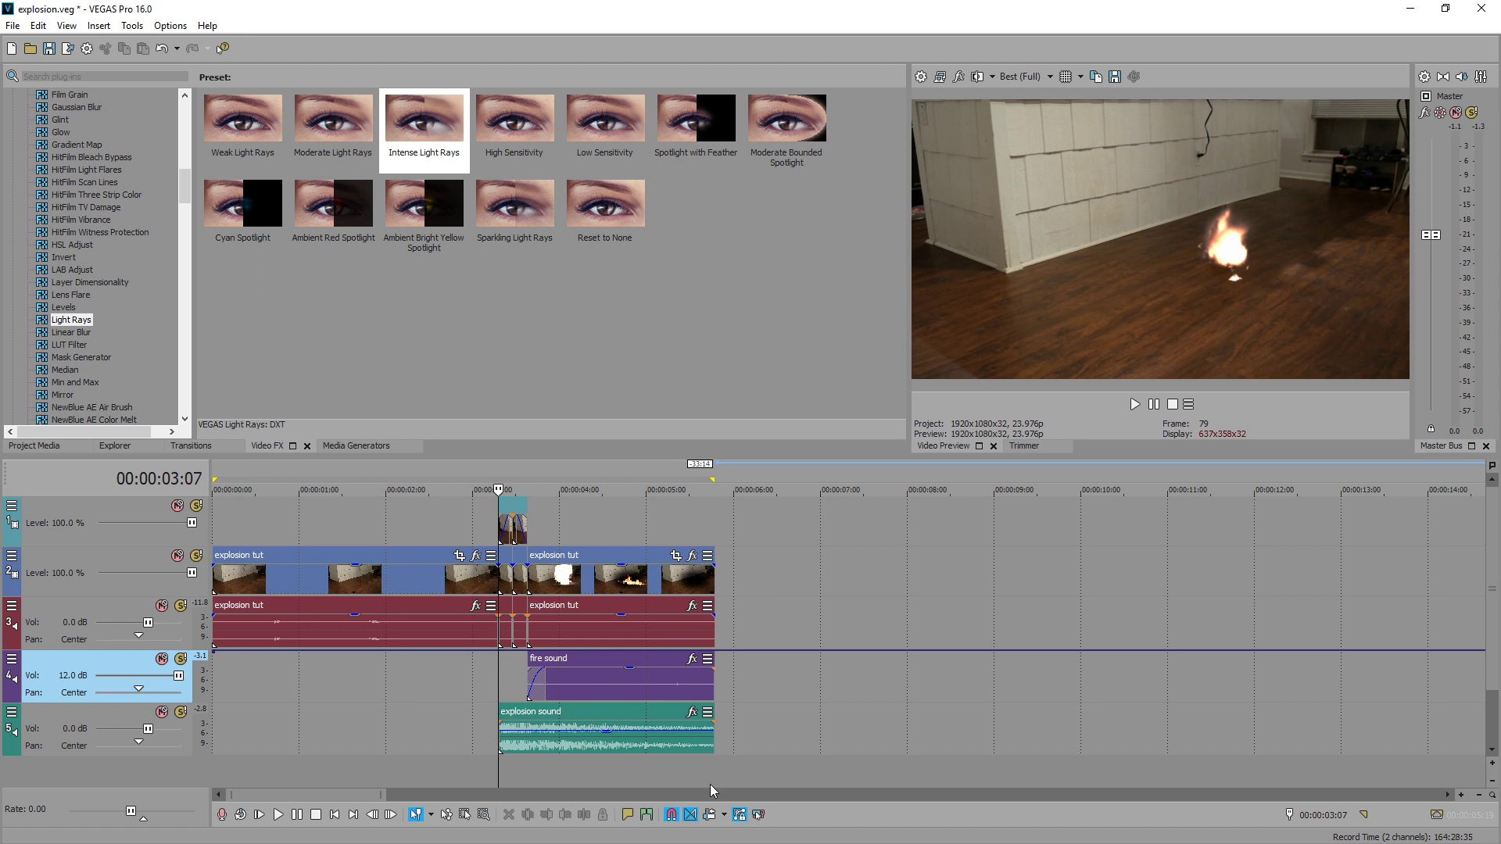
Step: Mark the whole composite from 0:00 as the range and render it in real time
left_click(738, 784)
left_click_drag(715, 780, 212, 780)
left_click(13, 25)
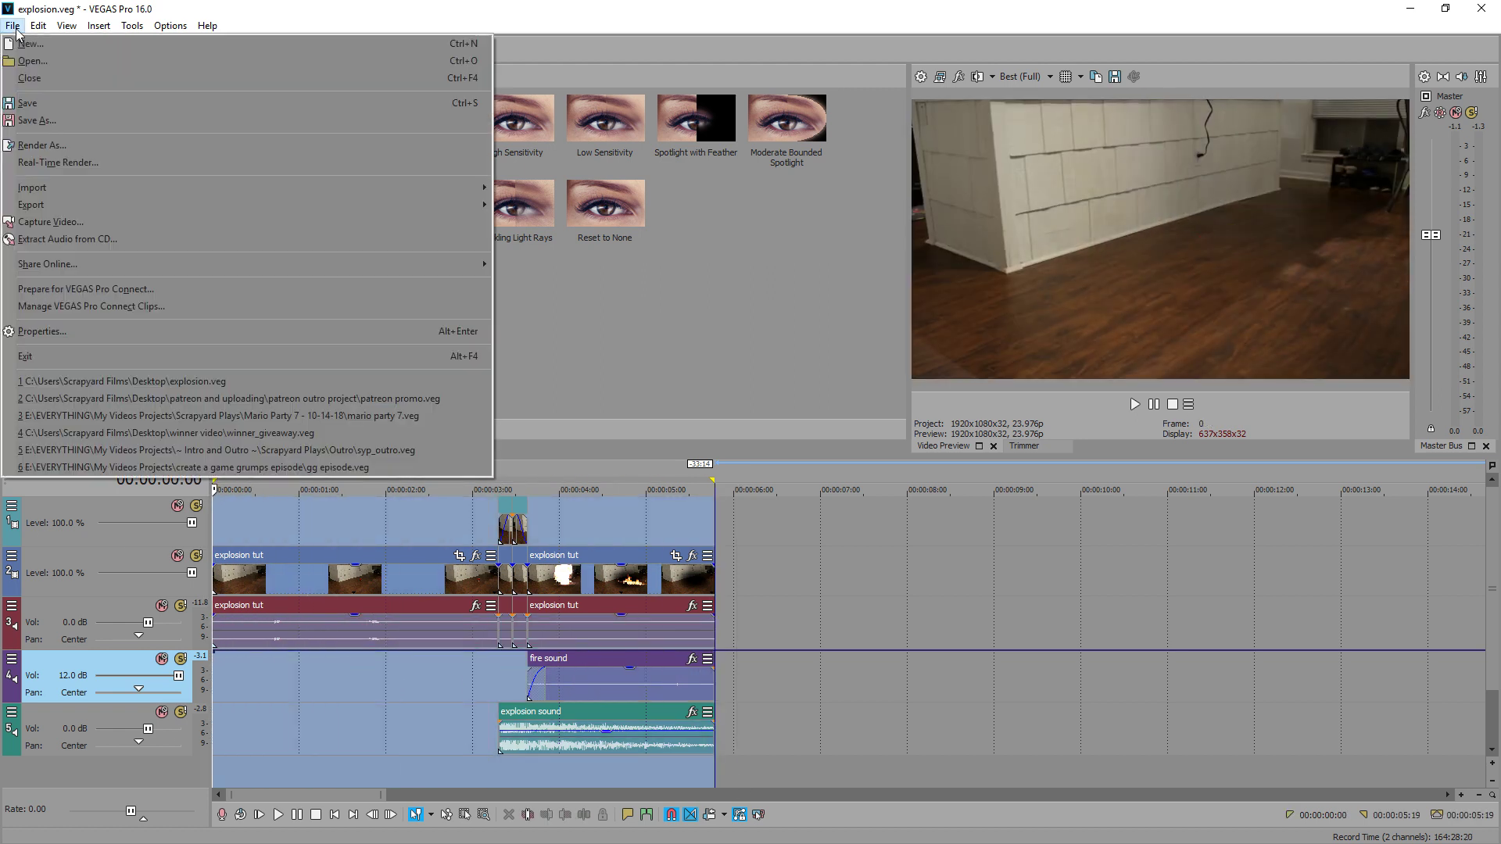
left_click(39, 162)
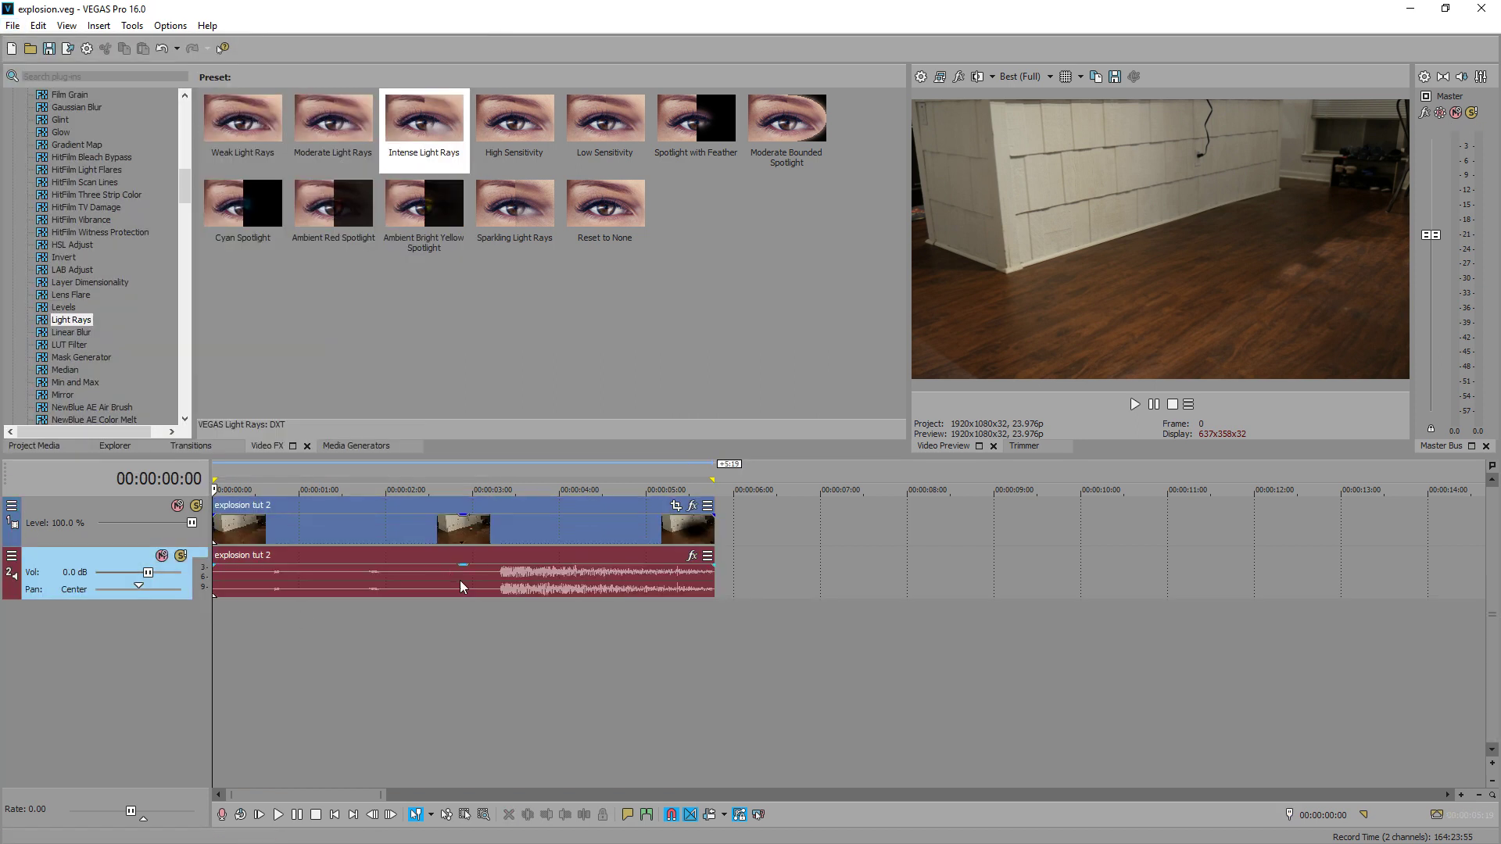
Step: Play back the rendered explosion tut 2 clip and select it near the blast
key("space")
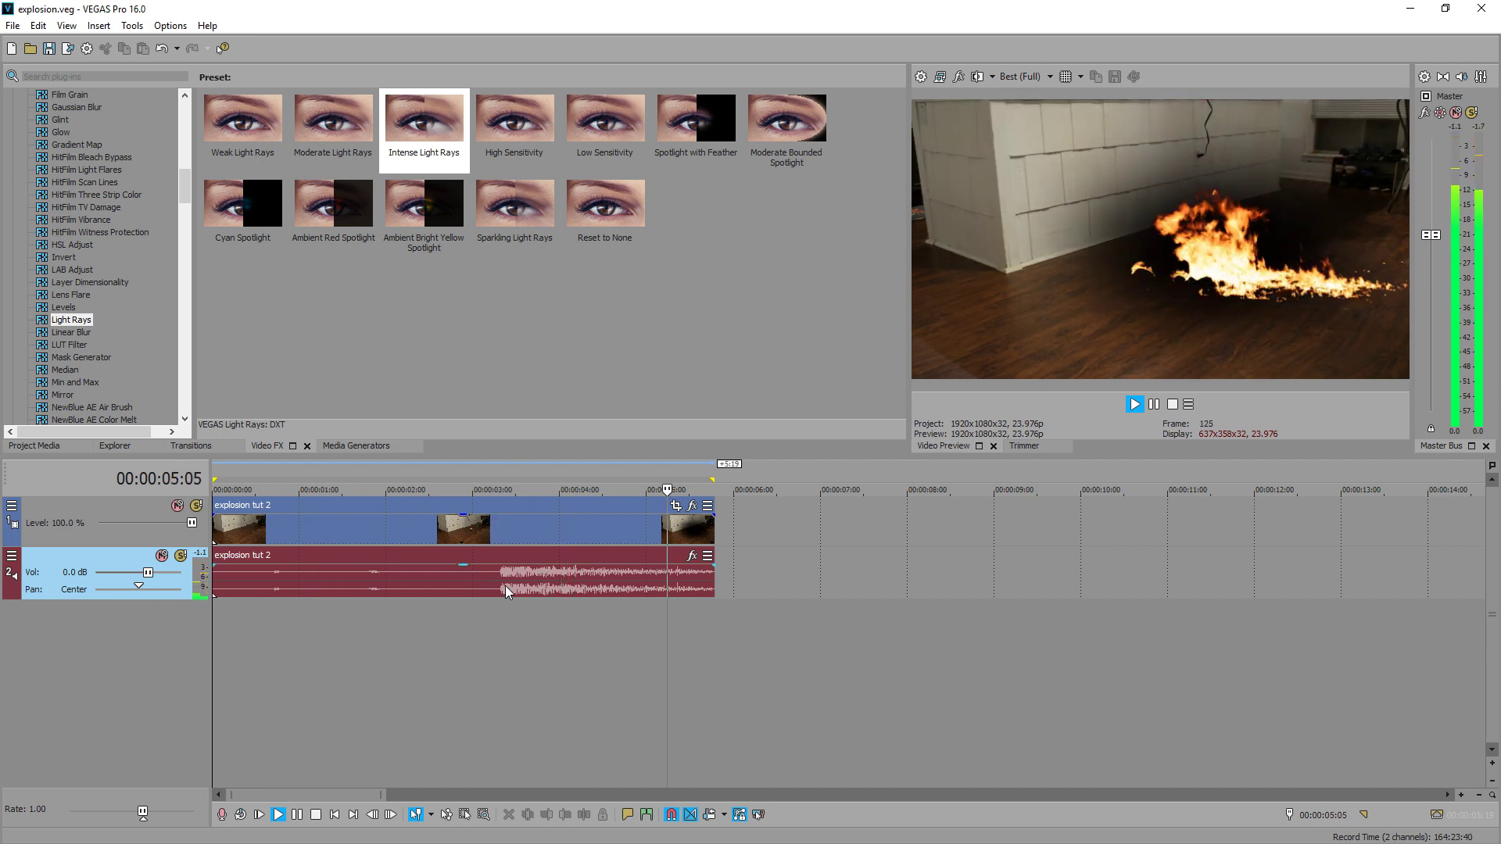
key("Return")
left_click(500, 530)
Step: Split explosion tut 2 at the blast frame, 00:00:03:07
scroll(500, 532, "up", 3)
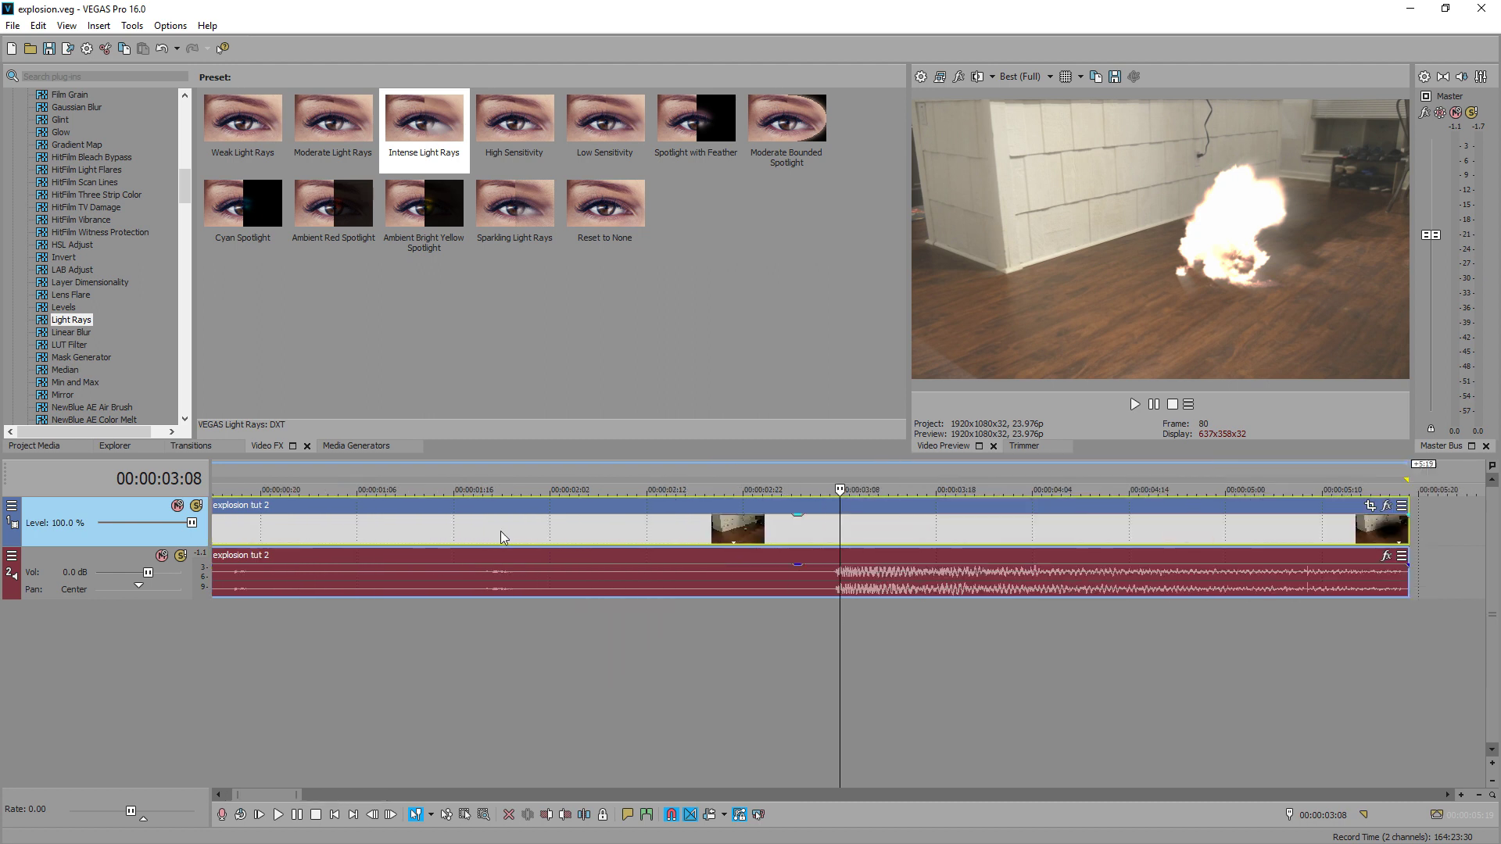
left_click(832, 532)
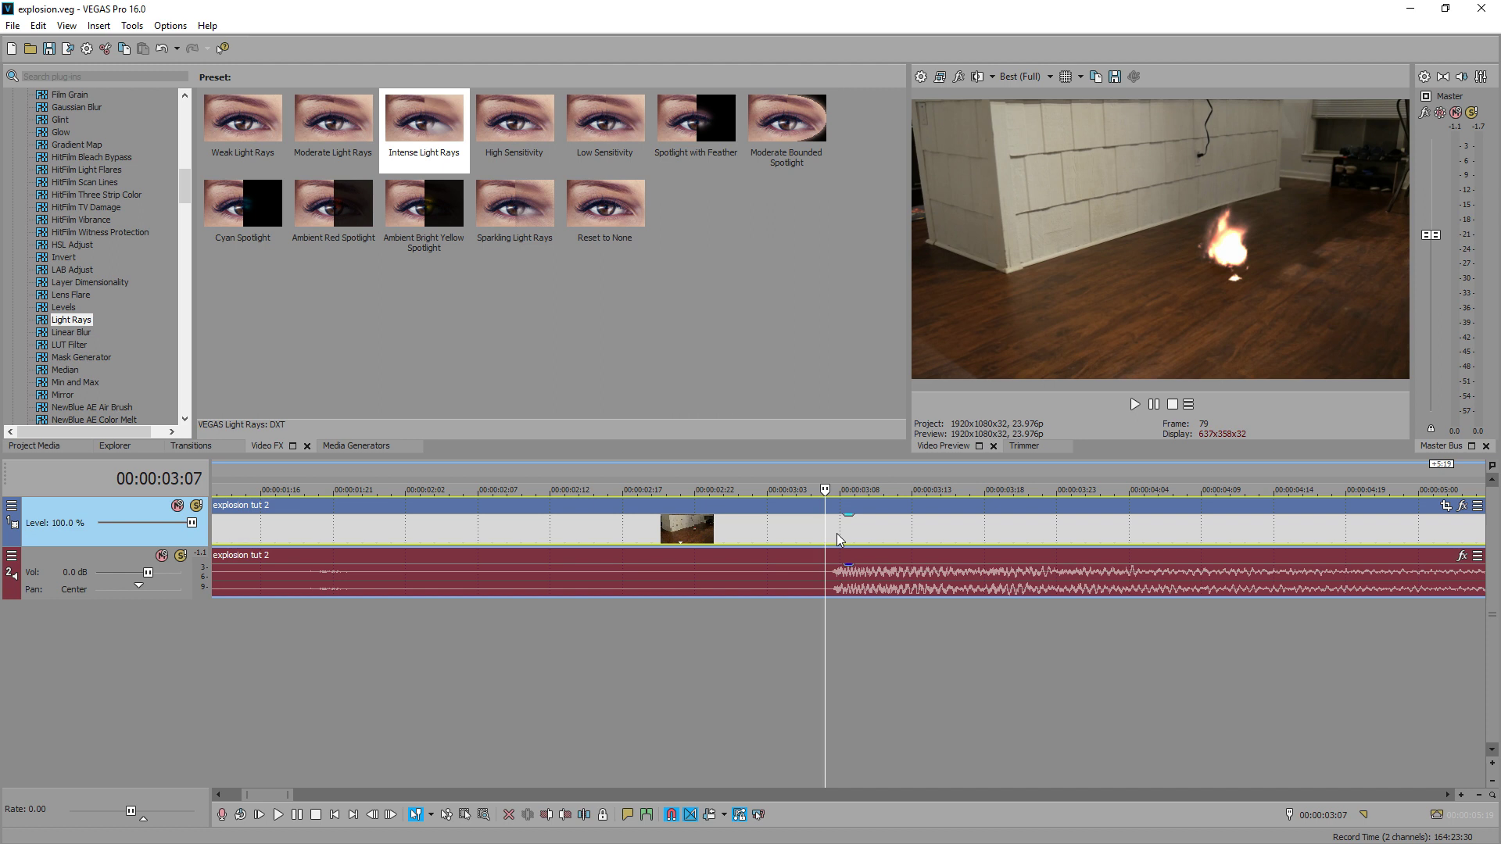
key("s")
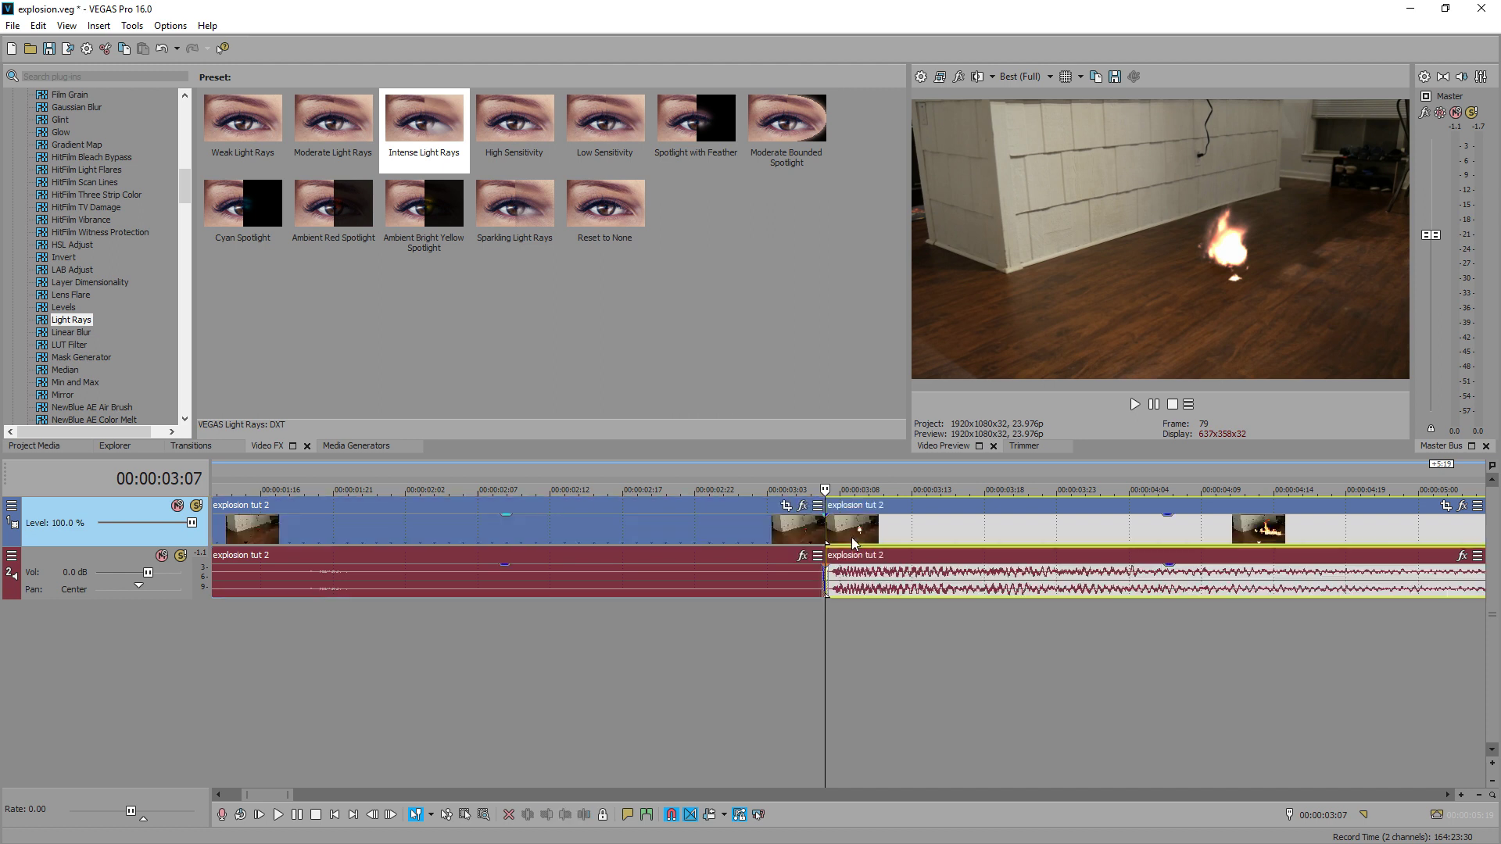
scroll(1133, 550, "down", 2)
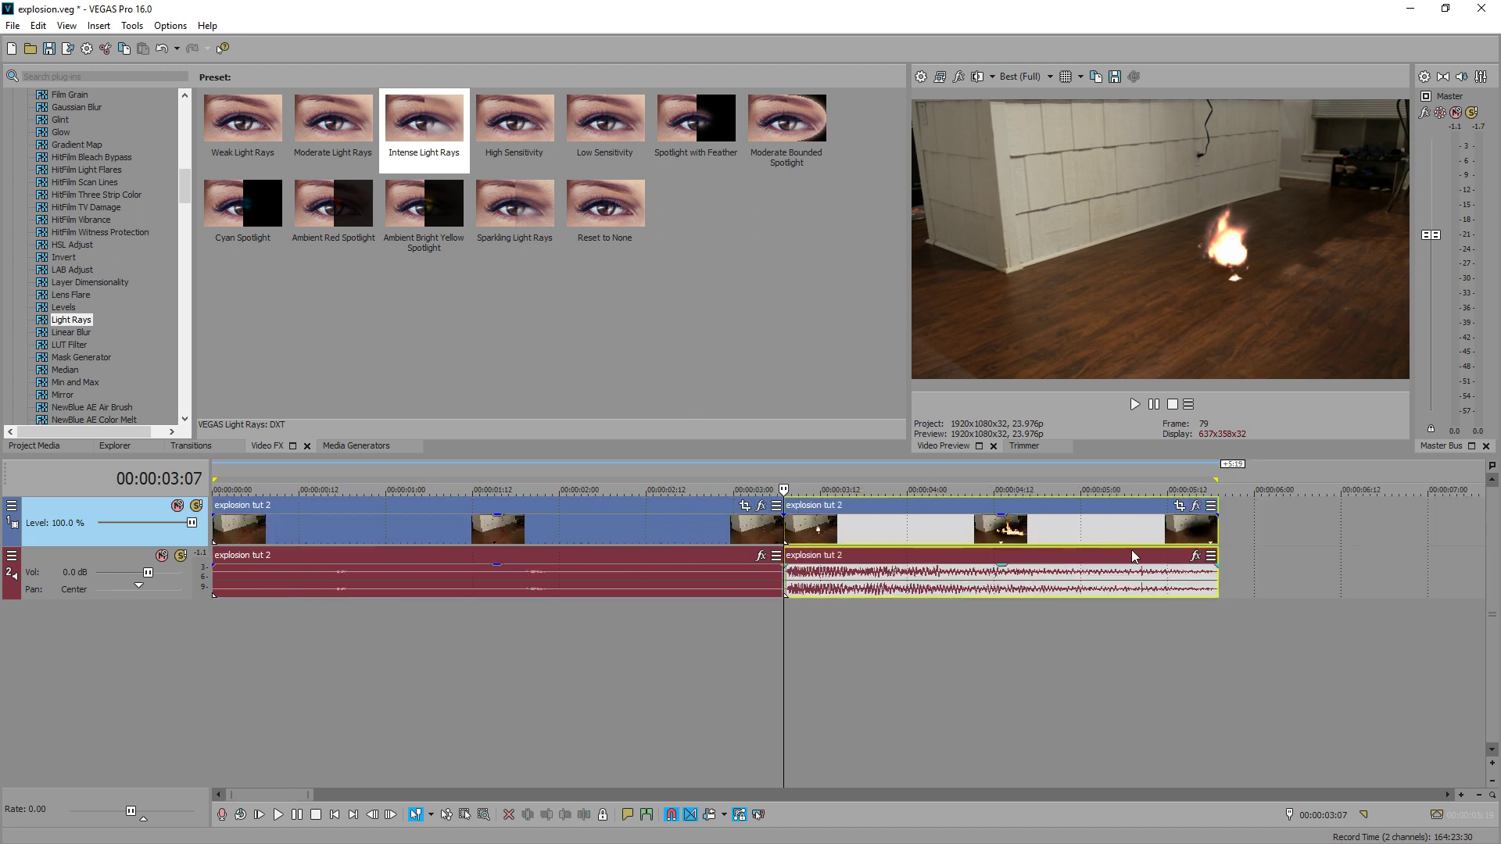
Step: In the second part's Pan/Crop, keyframe a slight zoom-in at frame 3 for a punch-in
left_click(1180, 505)
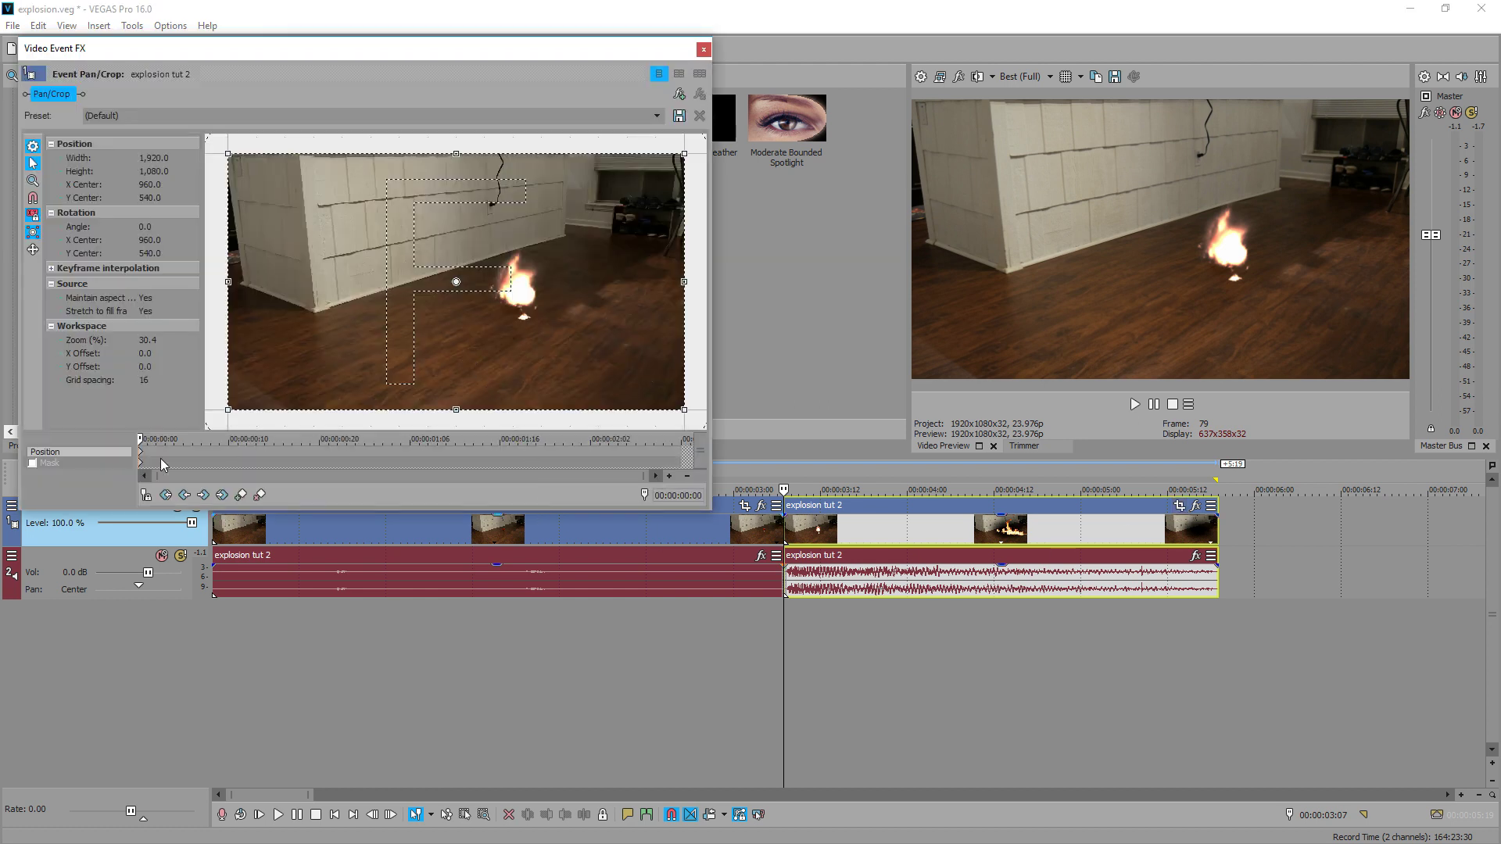
left_click_drag(138, 437, 165, 437)
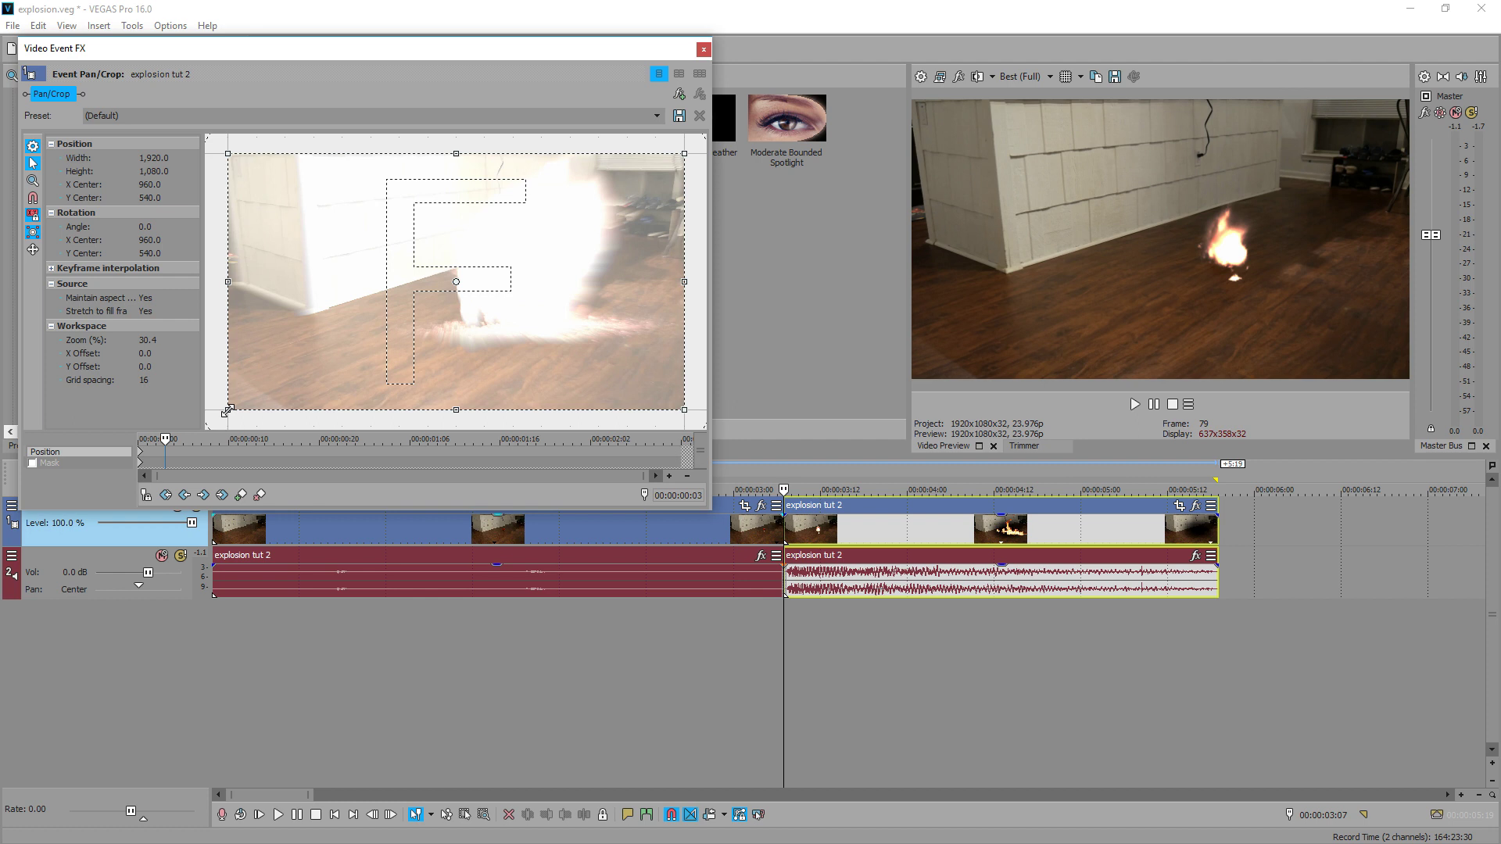
left_click_drag(228, 410, 245, 403)
left_click_drag(165, 437, 143, 459)
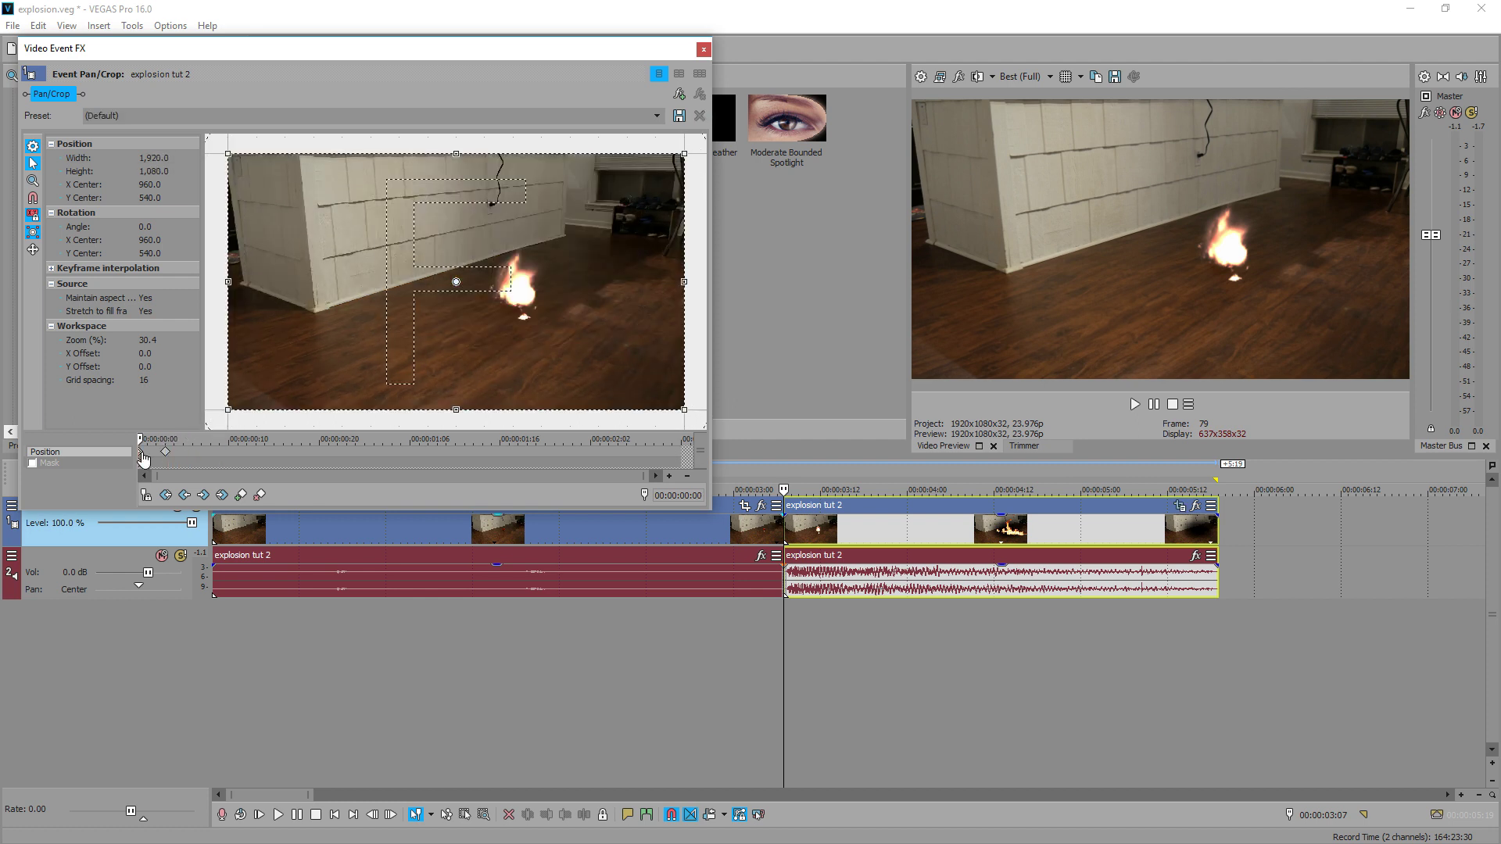
left_click(222, 453)
left_click(703, 48)
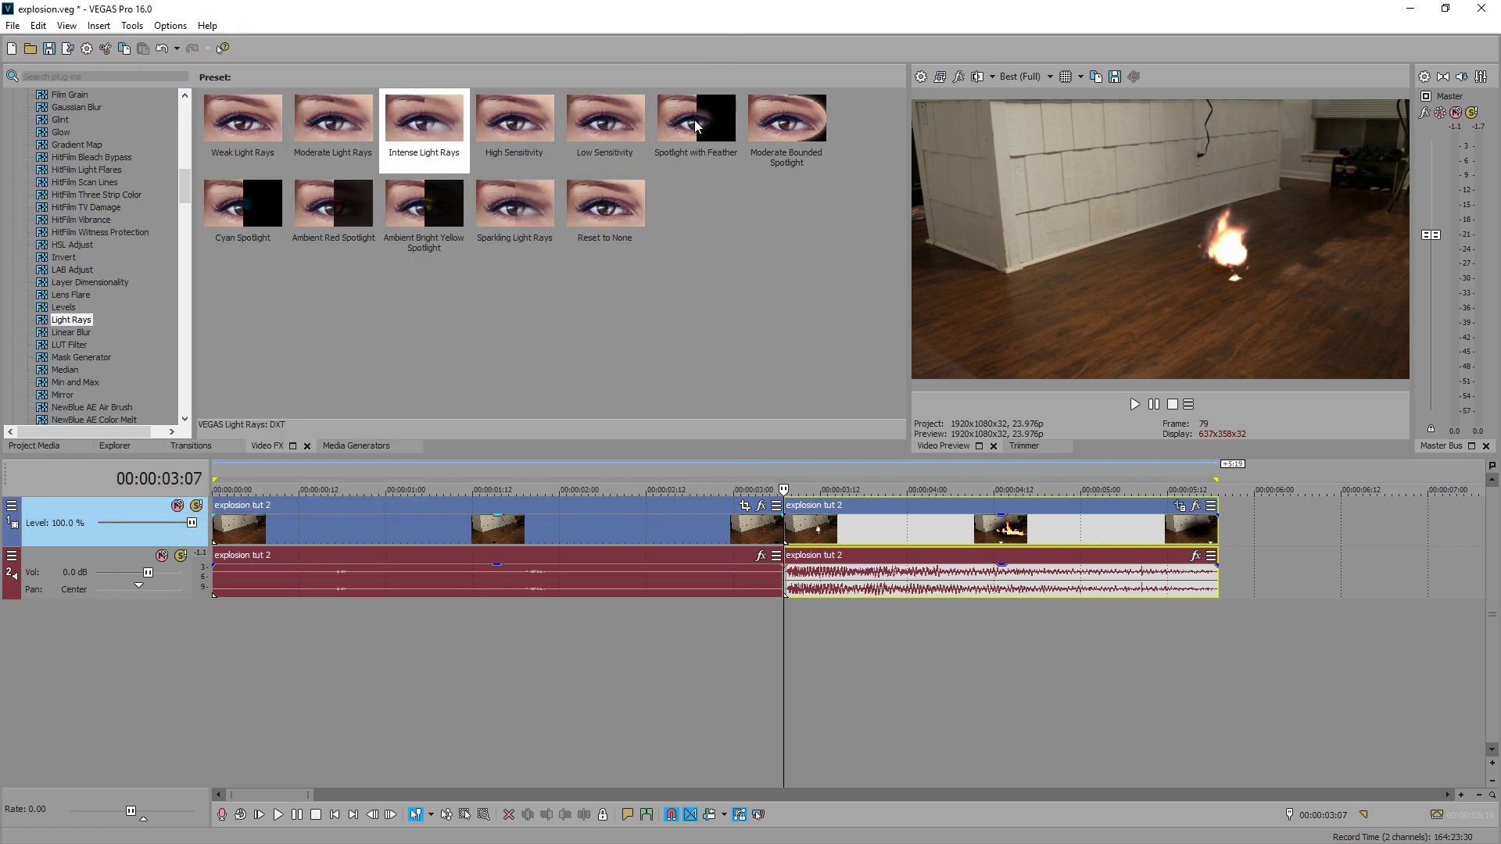
Step: Preview the zoom punch-in from just before the blast
left_click(722, 644)
key("space")
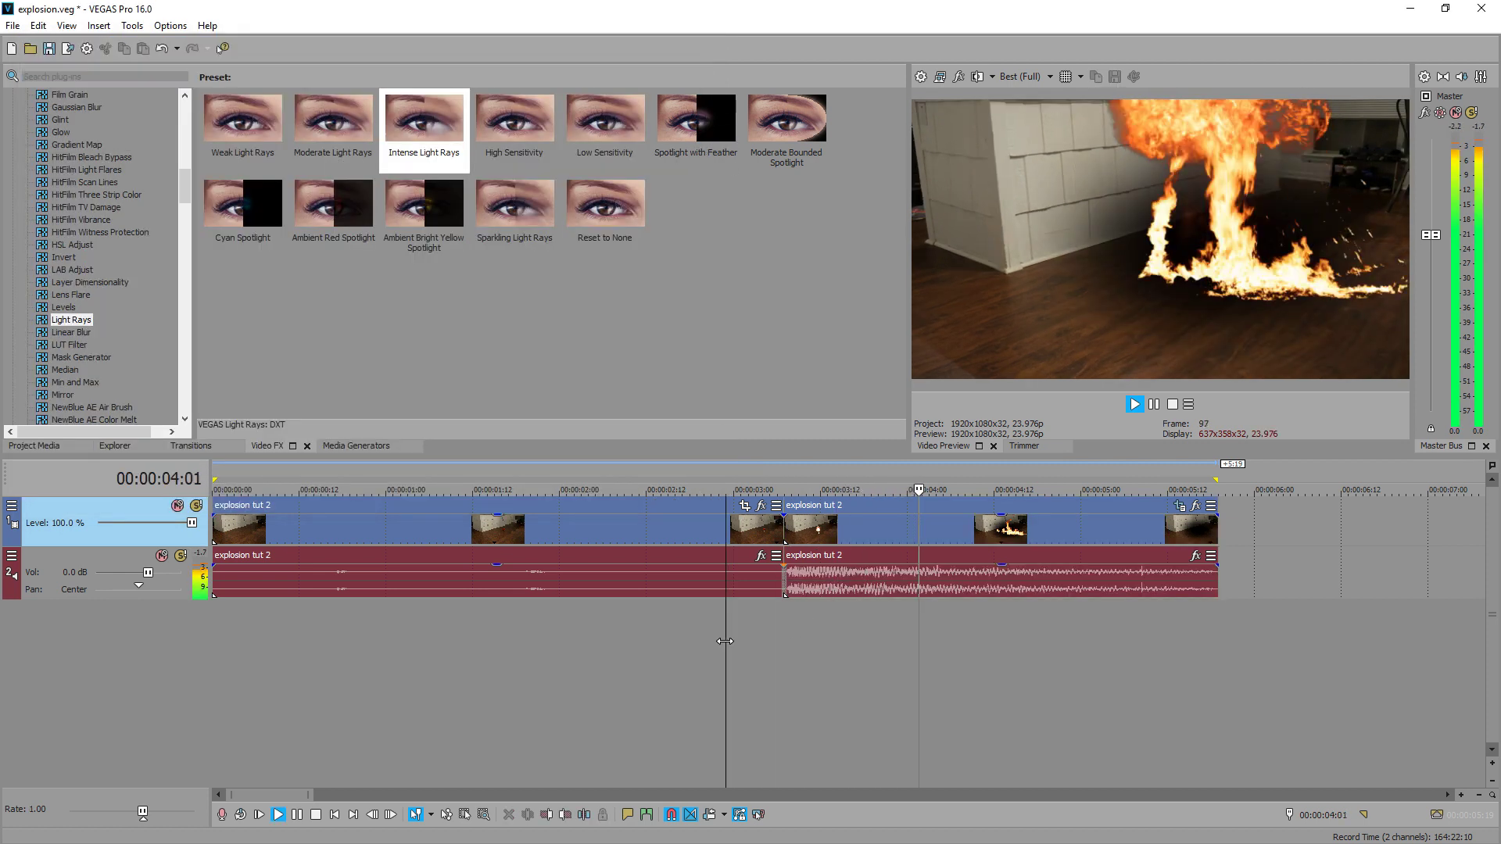
key("Return")
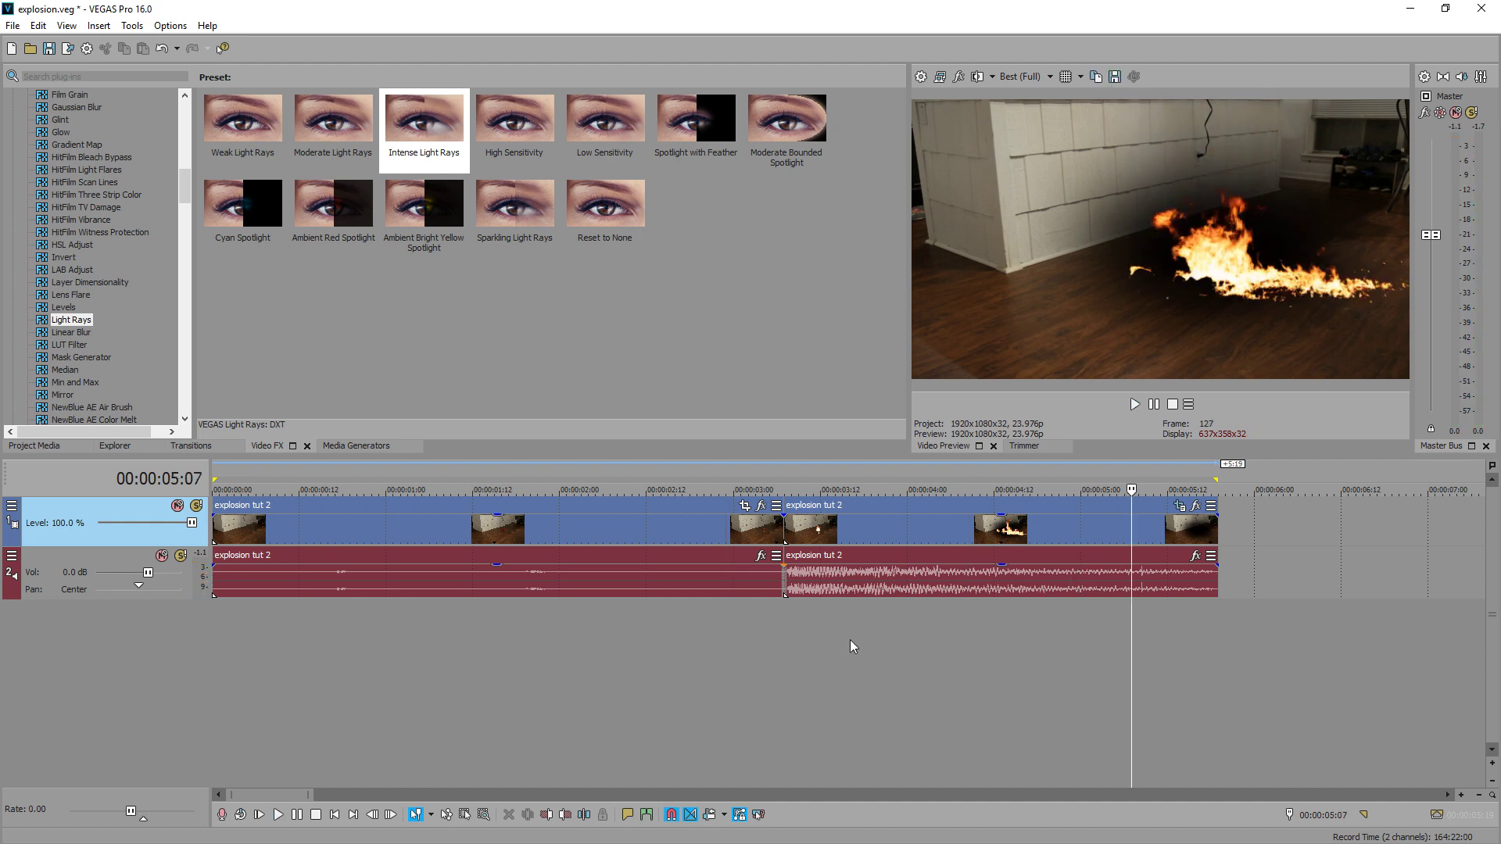
Step: Apply the NewBlue ME Earthquake Hand Held (intro) preset to the post-blast part at 3:07 and preview it
left_click(805, 635)
left_click_drag(186, 194, 182, 257)
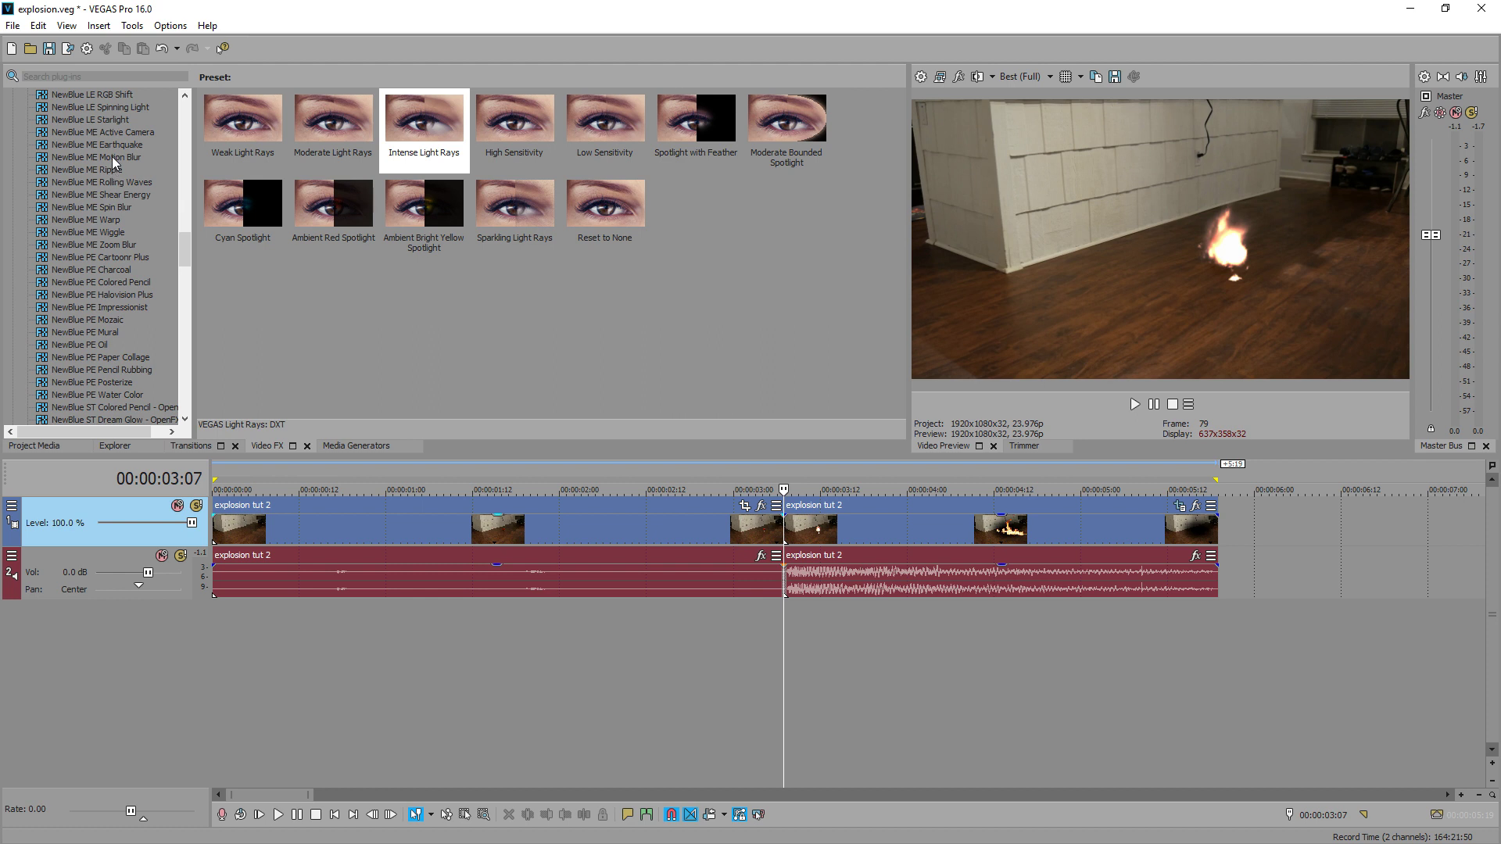
left_click(115, 147)
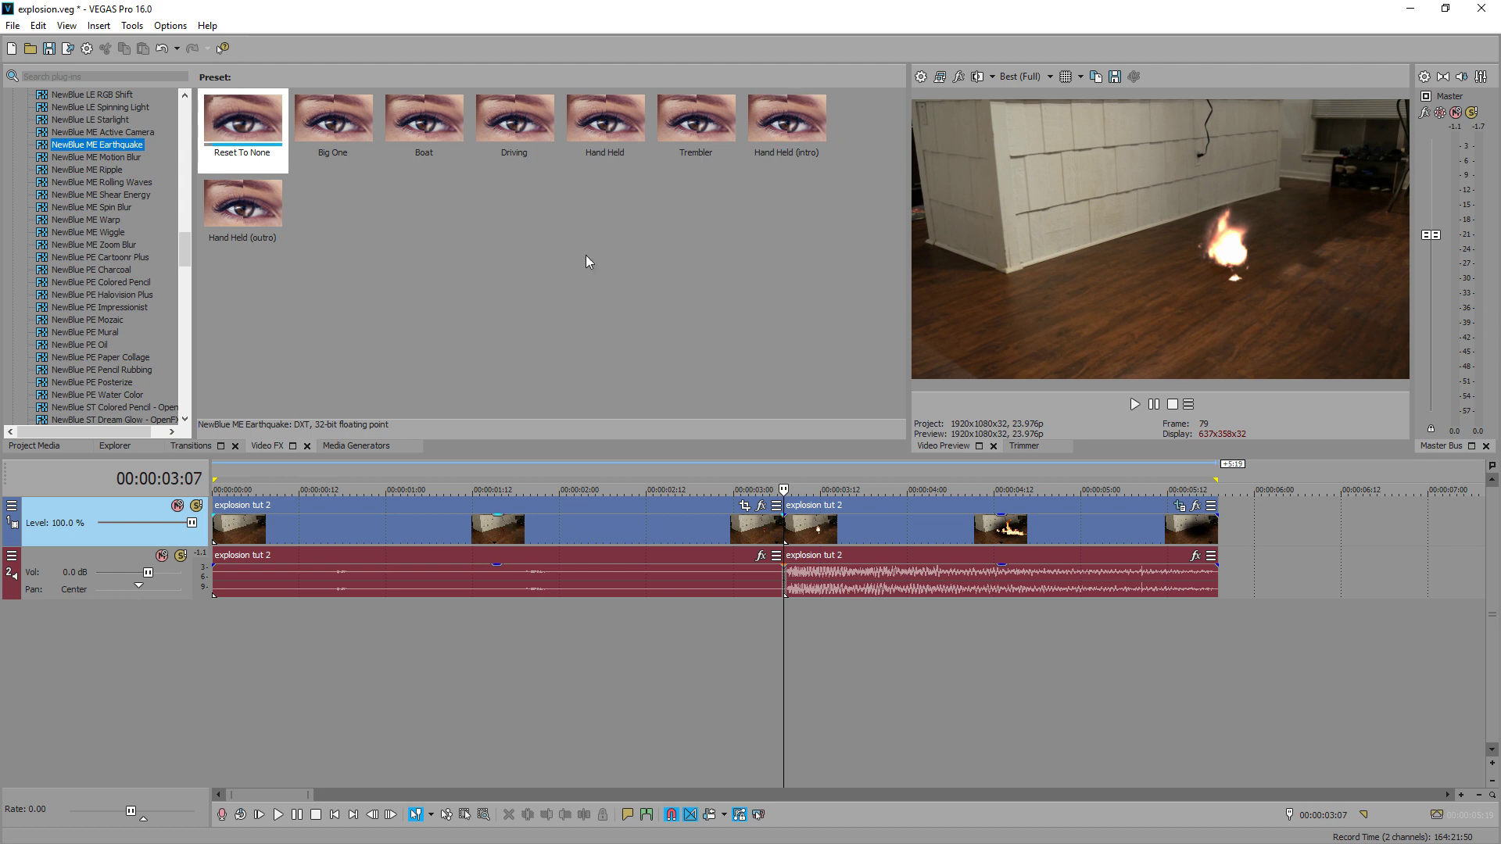
left_click_drag(784, 129, 747, 400)
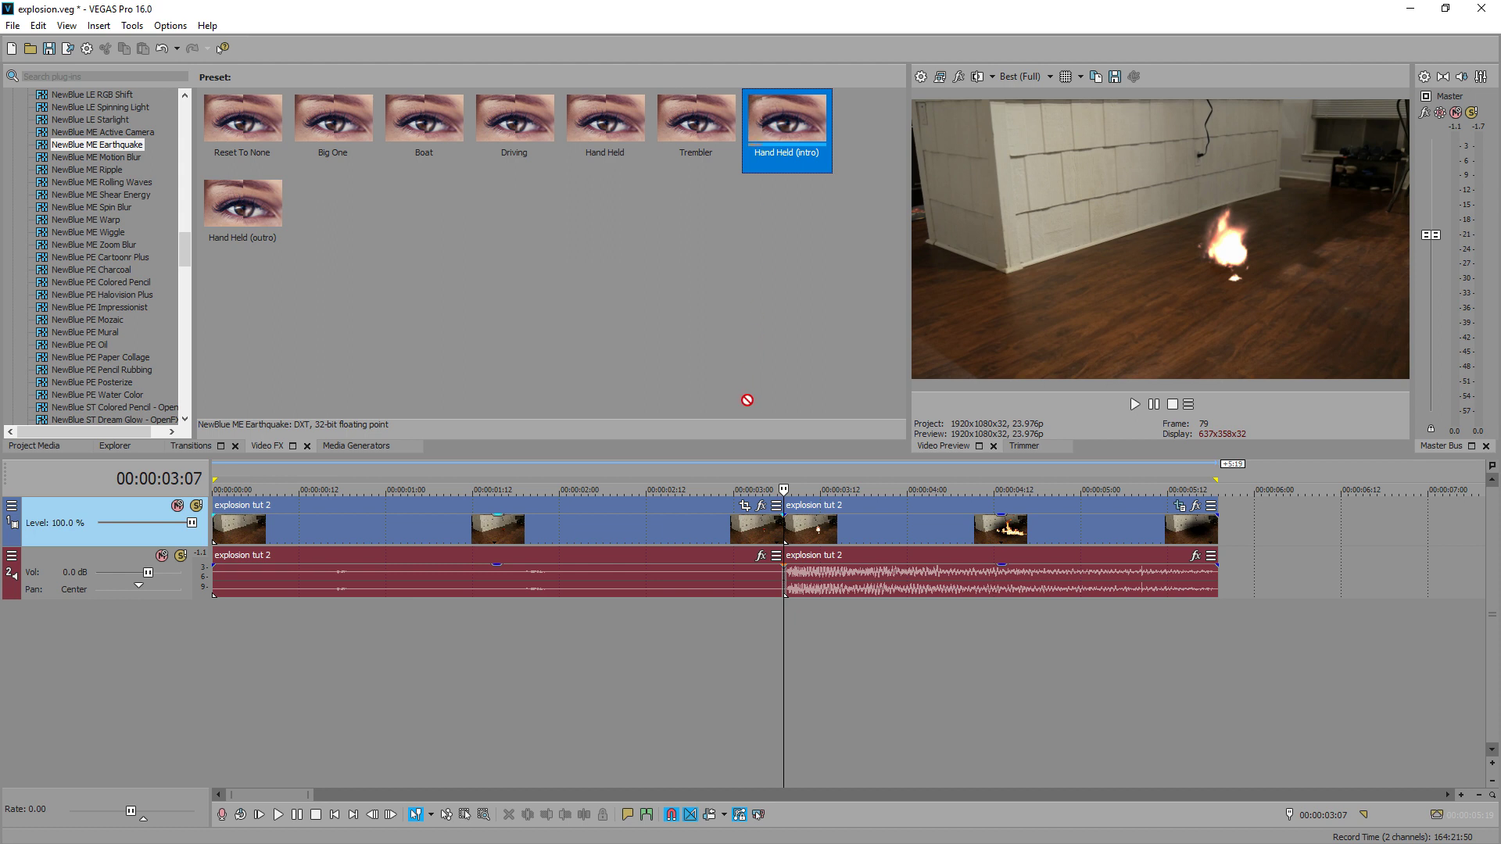
left_click_drag(810, 537, 812, 535)
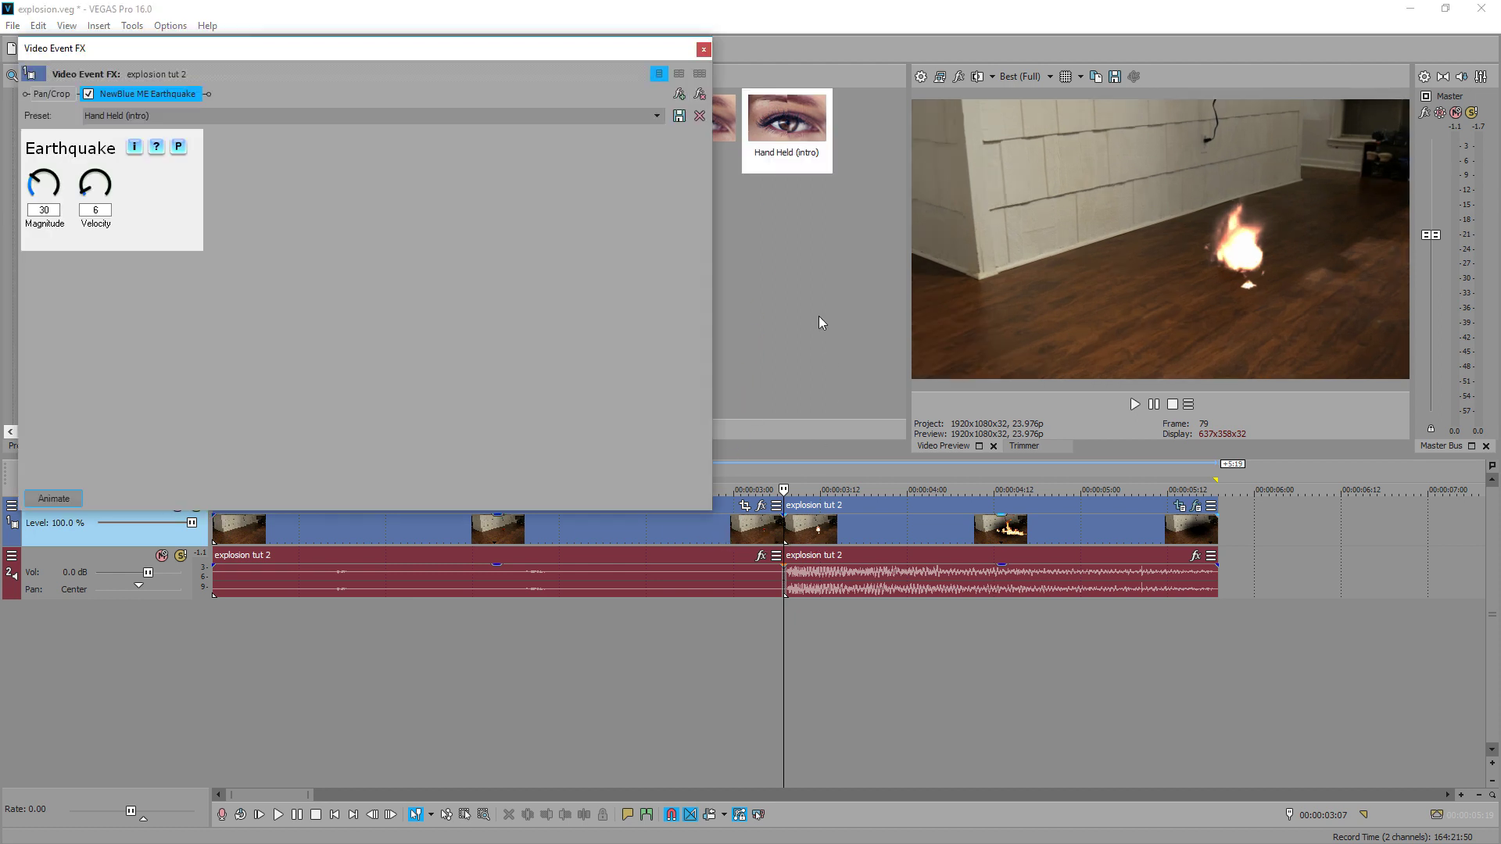
left_click(764, 645)
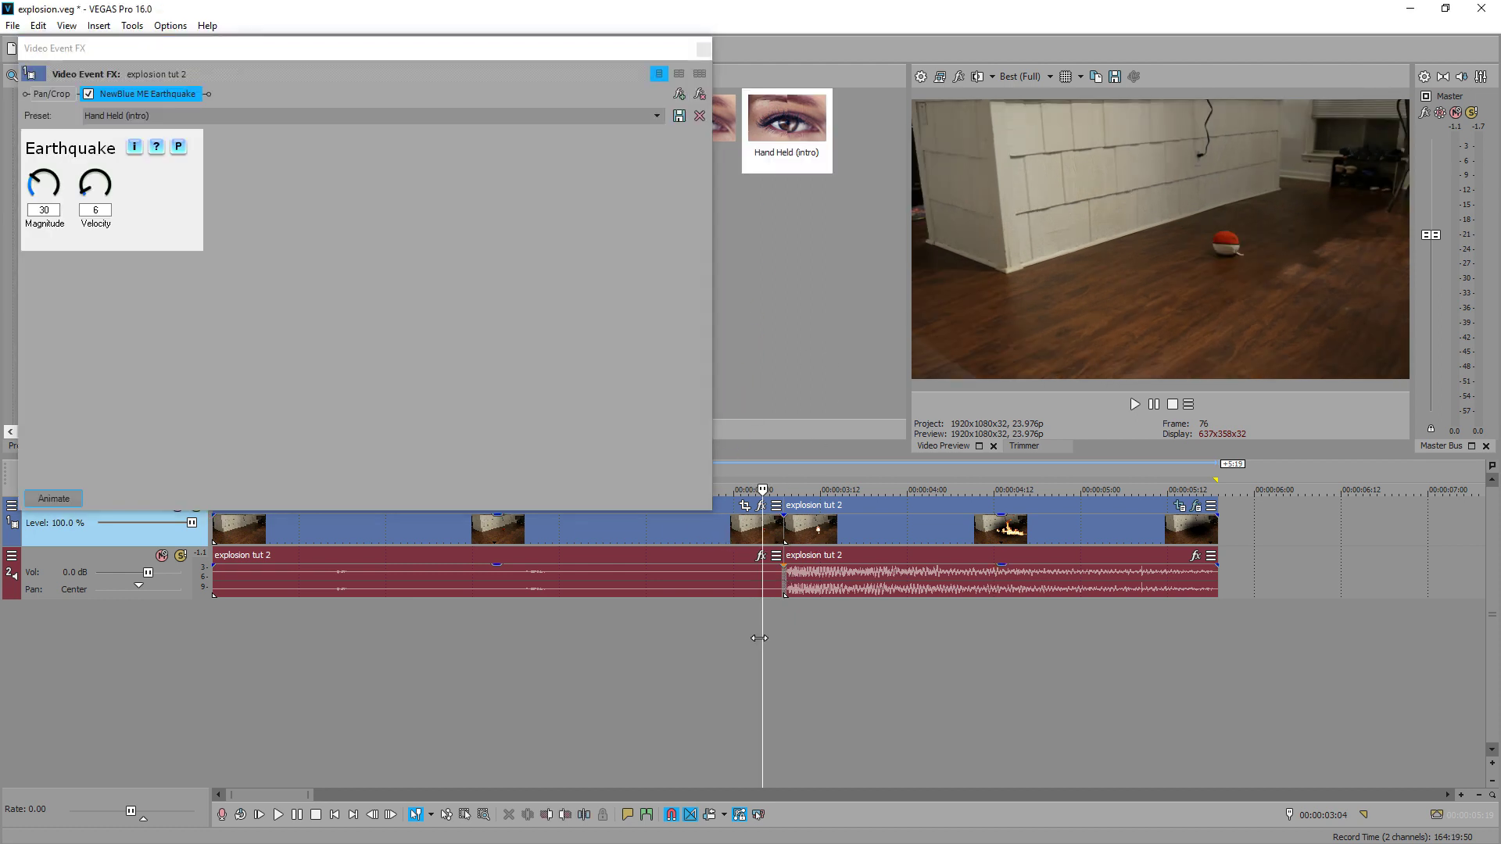
key("space")
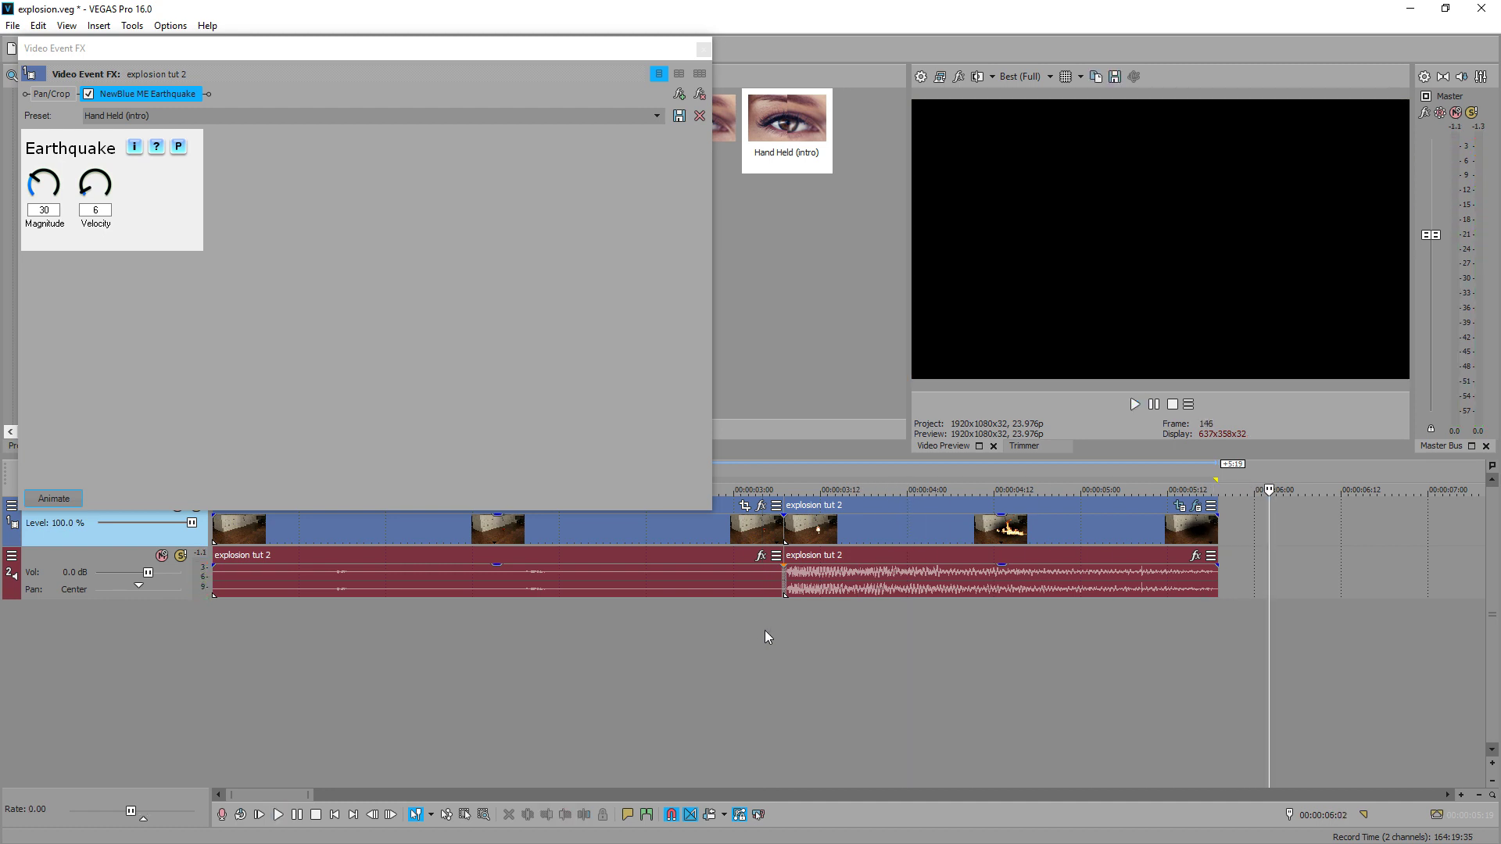
left_click(702, 51)
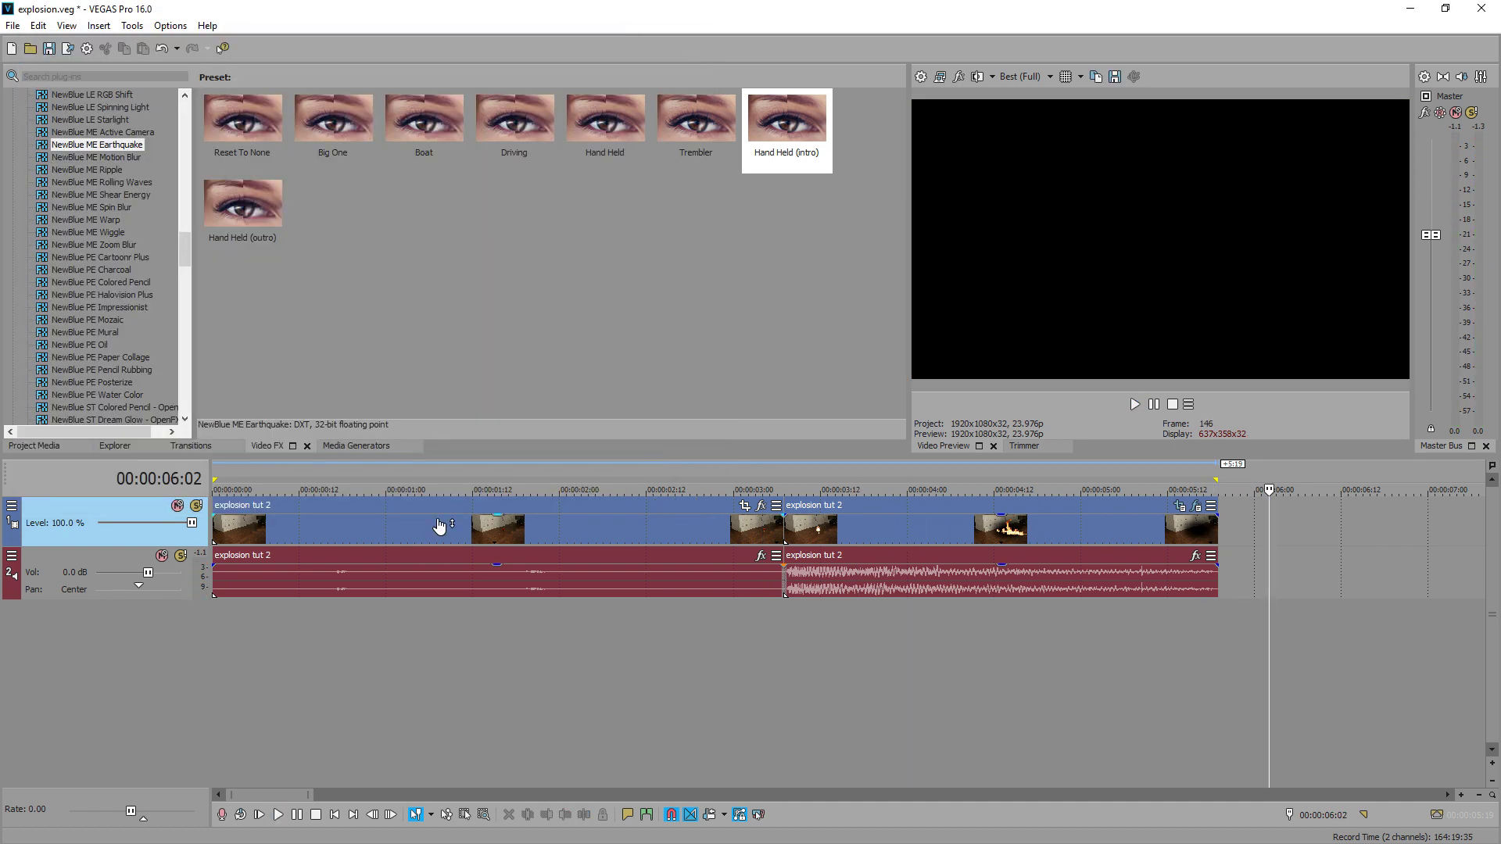
Step: Give the first part the same Hand Held (intro) shake and preview the whole clip from the start
left_click(315, 535)
left_click_drag(785, 122, 548, 534)
left_click(233, 635)
key("space")
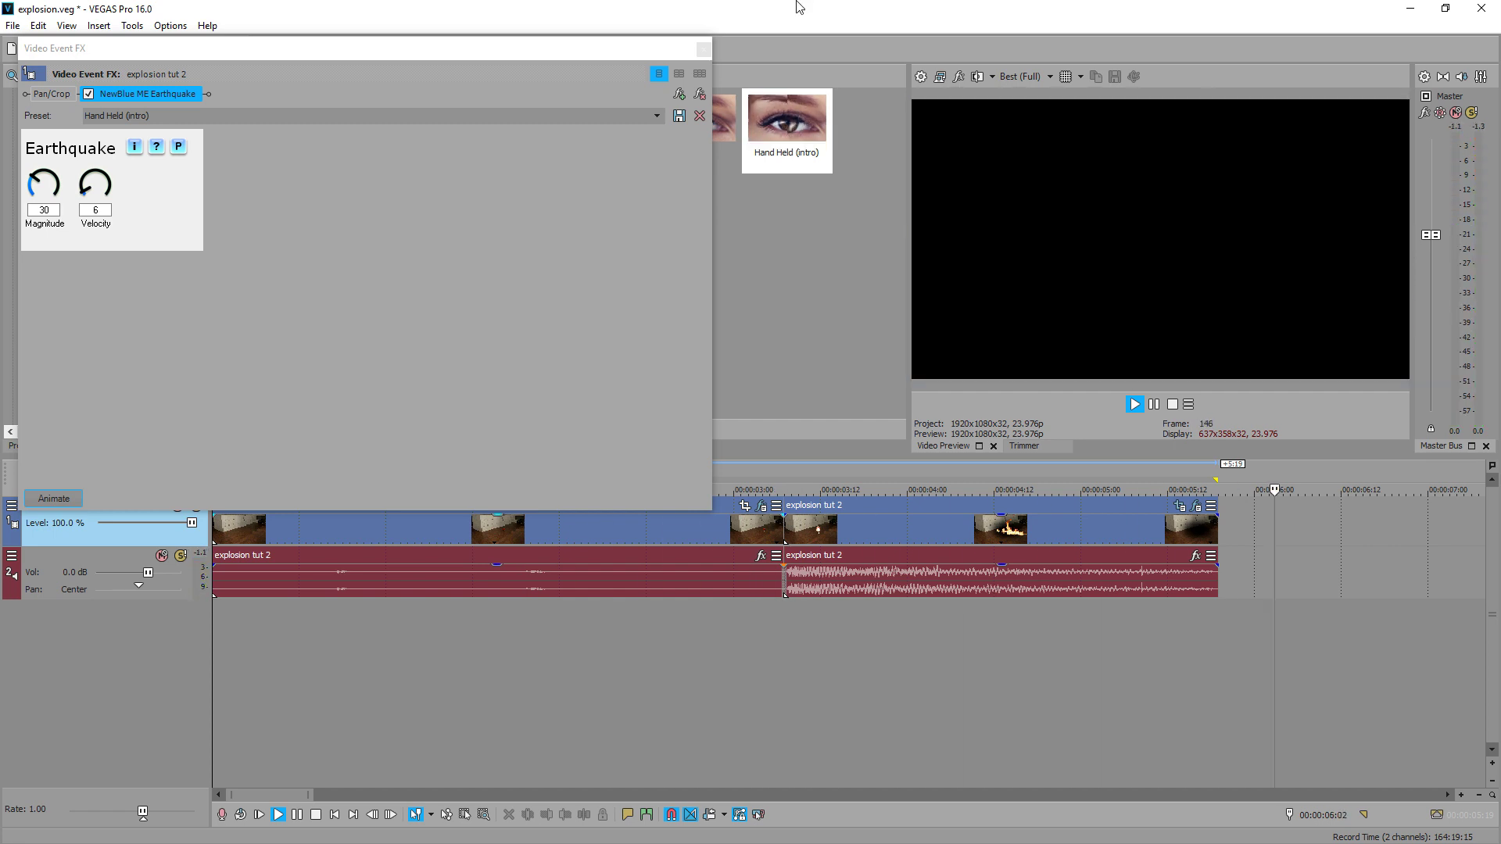
key("space")
left_click(704, 48)
left_click(1212, 578)
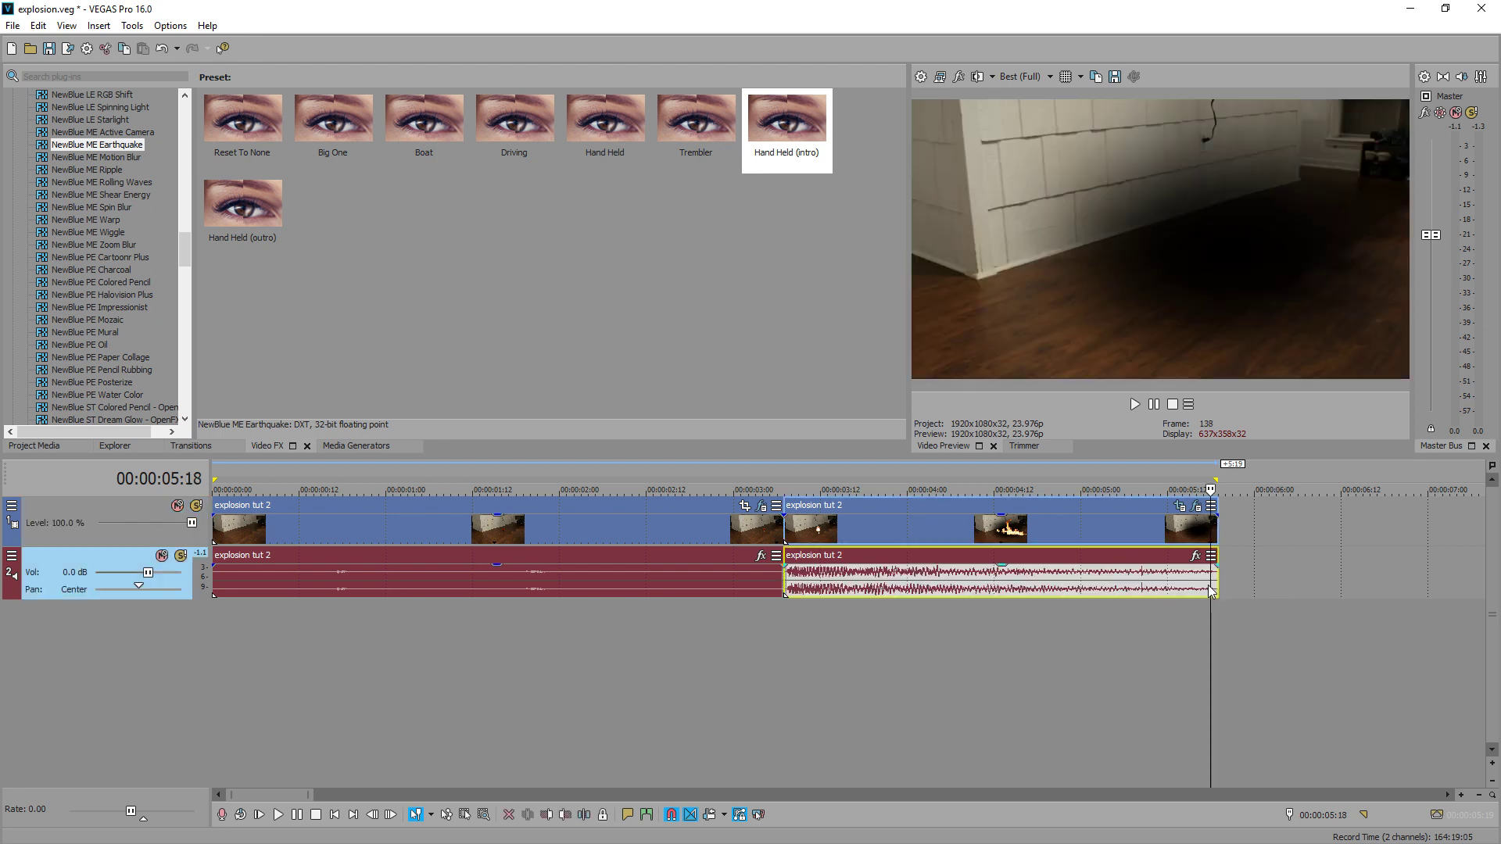
scroll(415, 644, "down", 3)
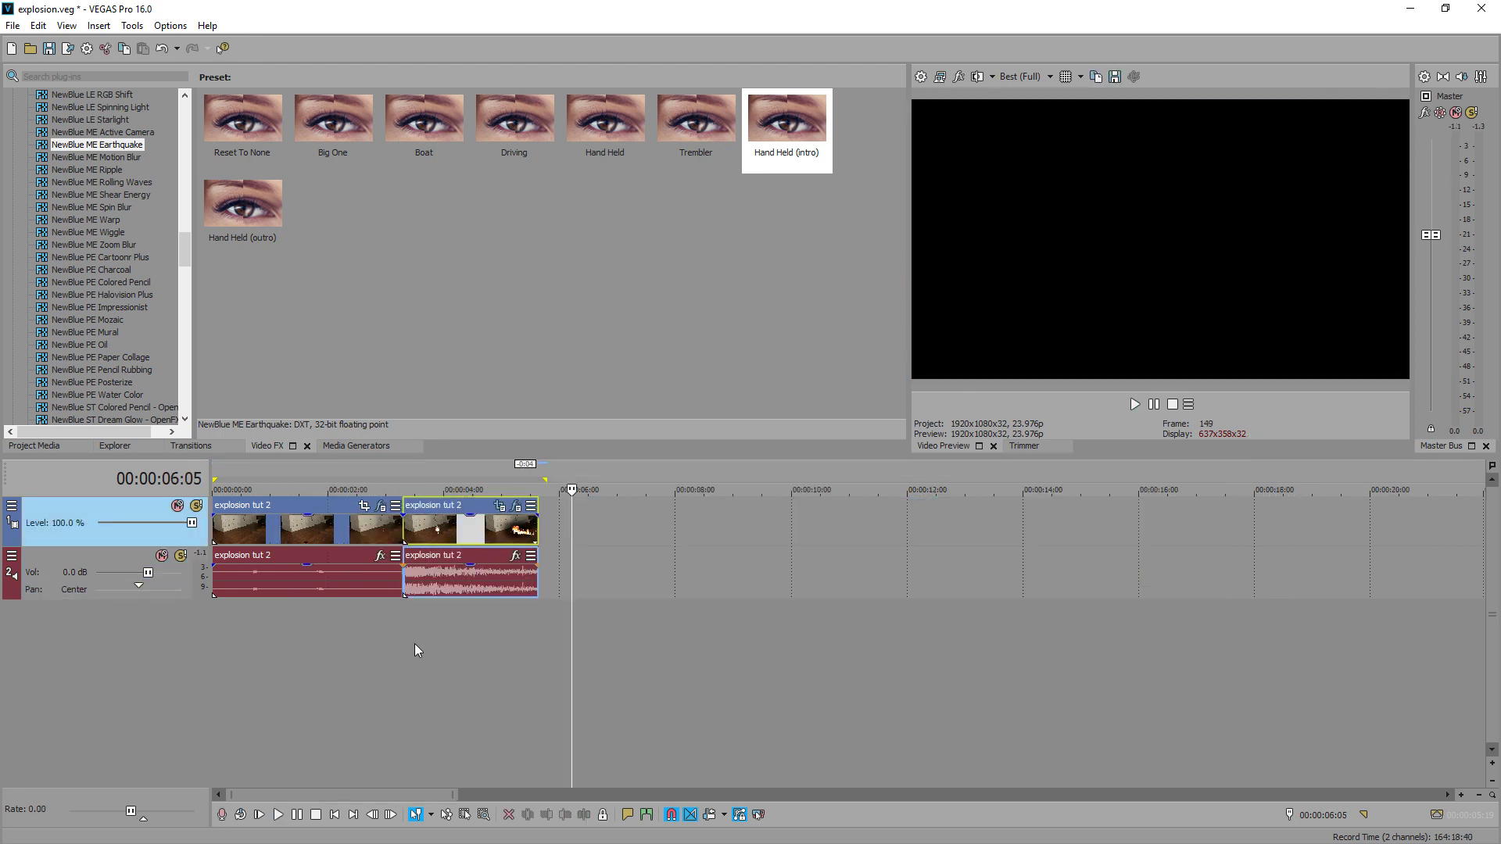